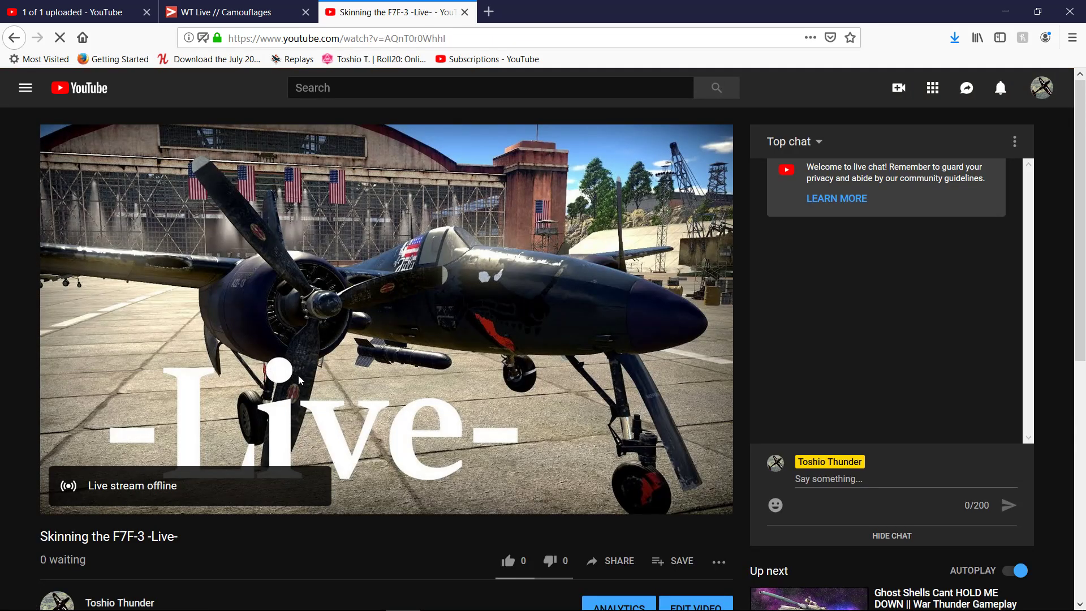
Step: Like the "Skinning the F7F-3 -Live-" stream on its video page
{"action": "scroll", "coordinate": [265, 450], "scroll_direction": "down", "scroll_amount": 2}
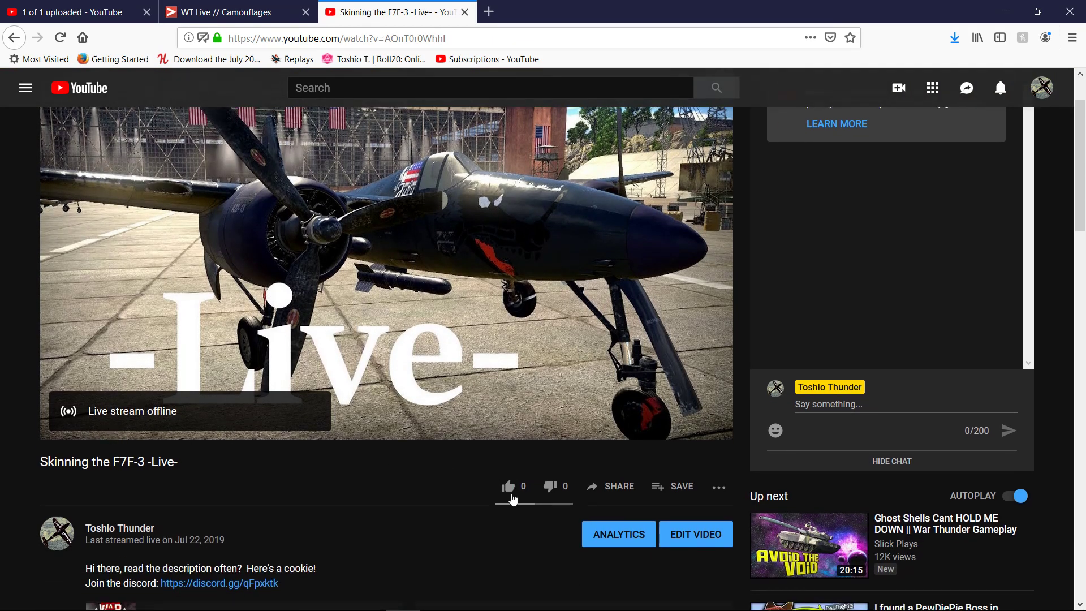
{"action": "scroll", "coordinate": [442, 482], "scroll_direction": "down", "scroll_amount": 2}
{"action": "left_click", "coordinate": [507, 413]}
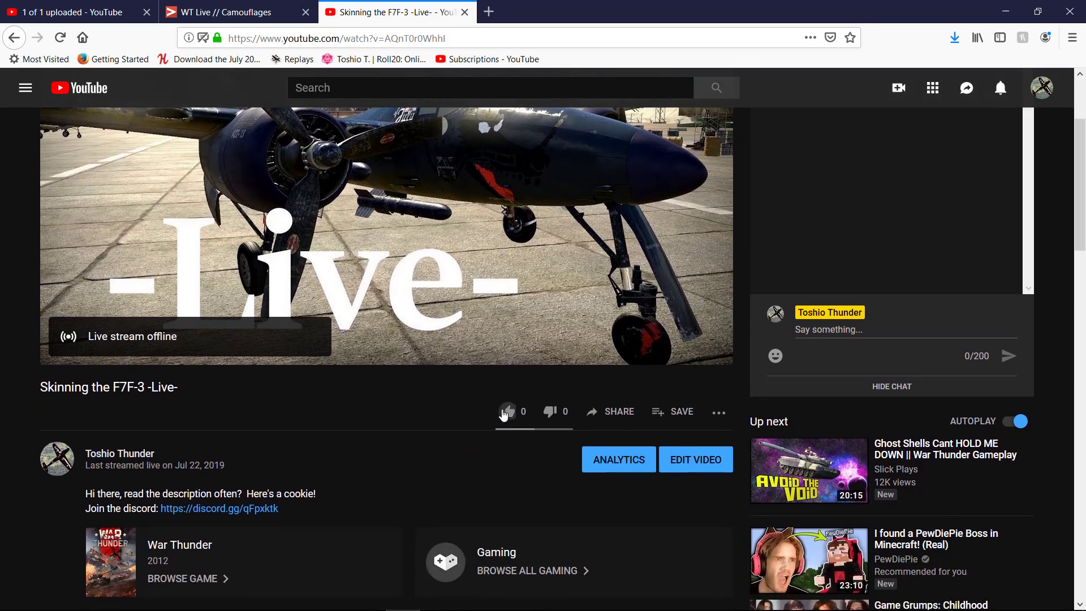
{"action": "scroll", "coordinate": [318, 442], "scroll_direction": "up", "scroll_amount": 3}
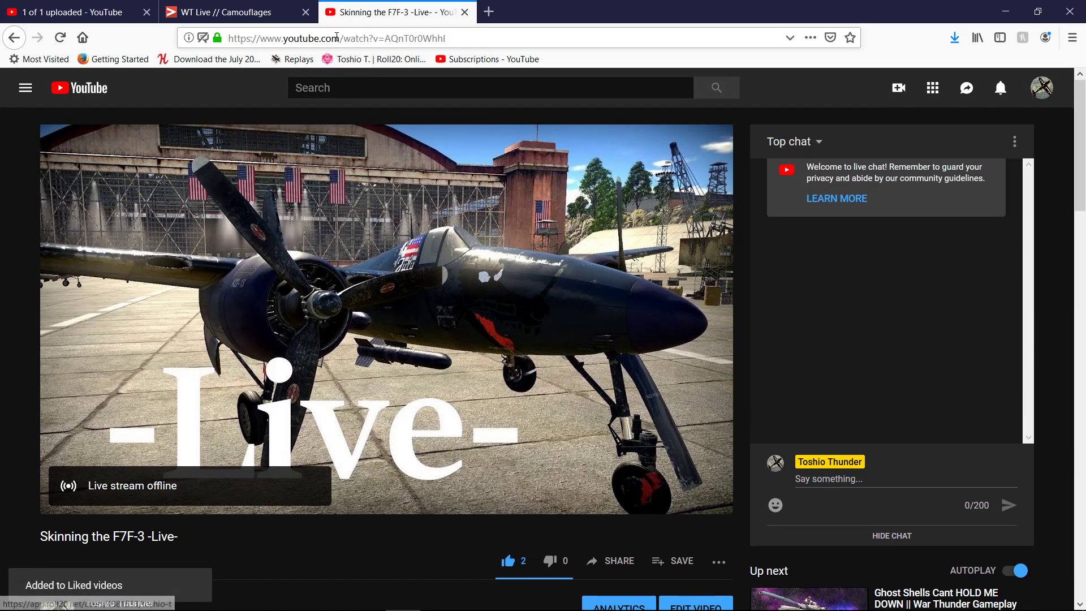
Step: Copy the live stream's web address and mute its player
{"action": "left_click", "coordinate": [336, 37]}
{"action": "key", "text": "ctrl+c"}
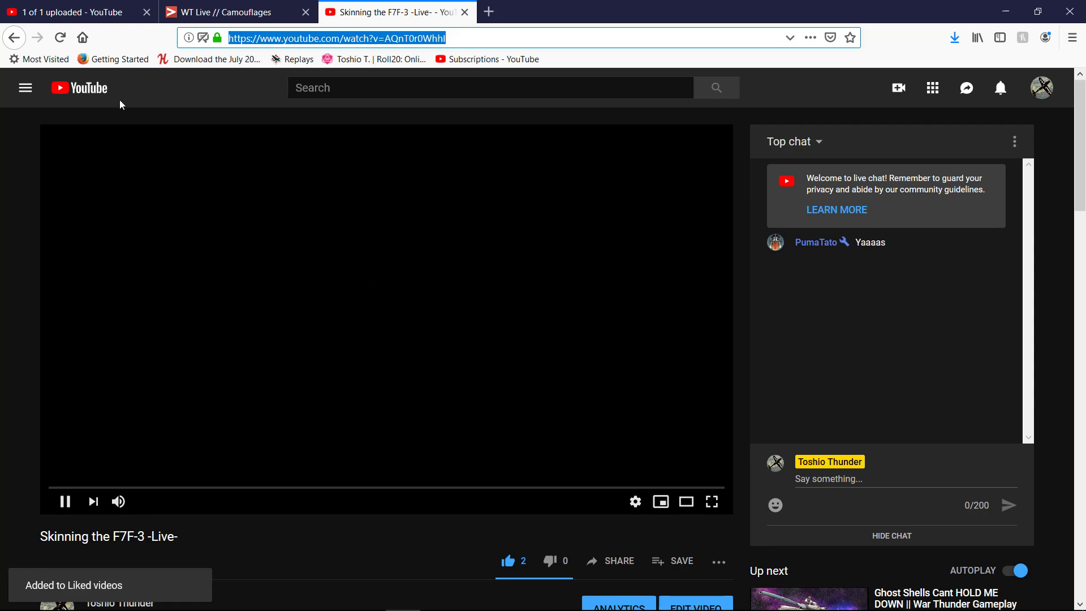
{"action": "left_click", "coordinate": [119, 501]}
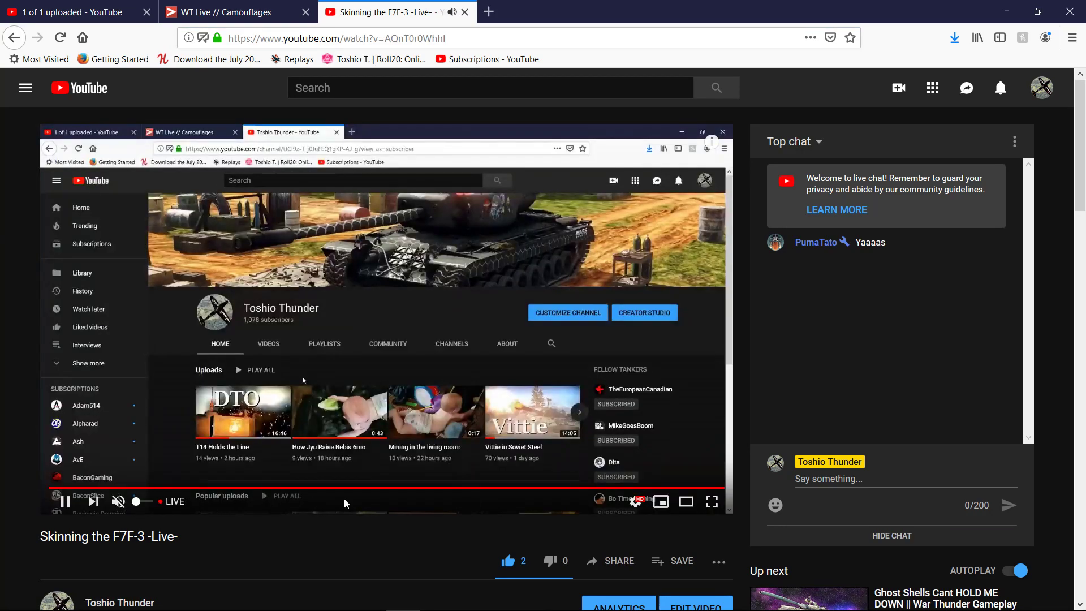
Step: Switch to Discord and open the server's announcements channel
{"action": "key", "text": "alt+Tab"}
{"action": "key", "text": "alt+Tab"}
{"action": "key", "text": "alt+Tab"}
{"action": "key", "text": "alt+Tab"}
{"action": "key", "text": "alt+Tab"}
{"action": "key", "text": "alt+Tab"}
{"action": "key", "text": "alt+Tab"}
{"action": "key", "text": "alt+Tab"}
{"action": "key", "text": "alt+Tab"}
{"action": "key", "text": "alt+Tab"}
{"action": "key", "text": "alt+Tab"}
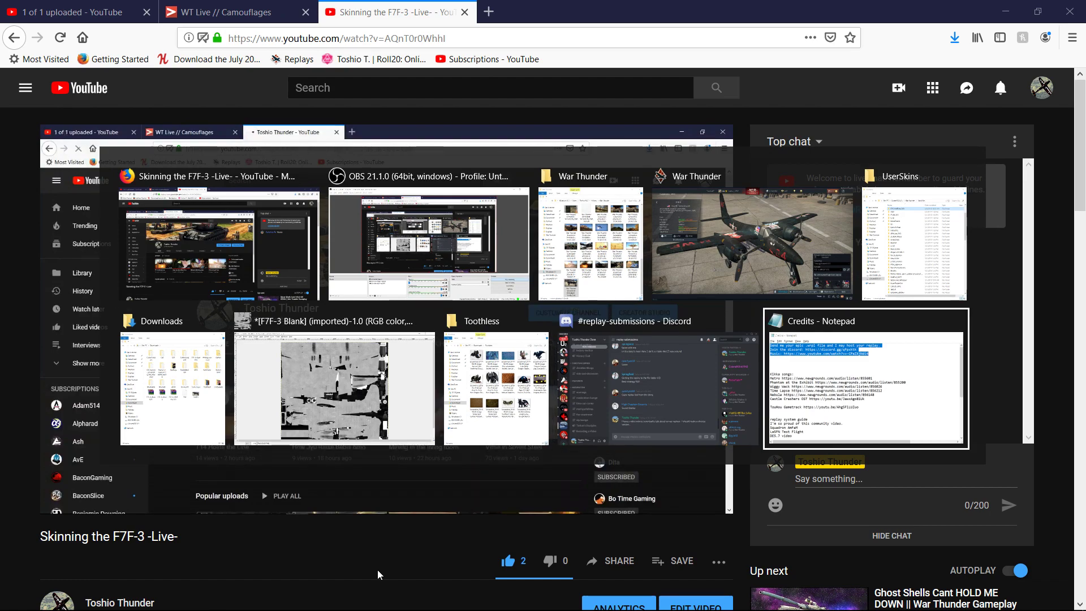
{"action": "key", "text": "alt+Tab"}
{"action": "key", "text": "alt+Tab"}
{"action": "key", "text": "alt+Tab"}
{"action": "key", "text": "alt+Tab"}
{"action": "key", "text": "alt+Tab"}
{"action": "key", "text": "alt+Tab"}
{"action": "key", "text": "alt+Tab"}
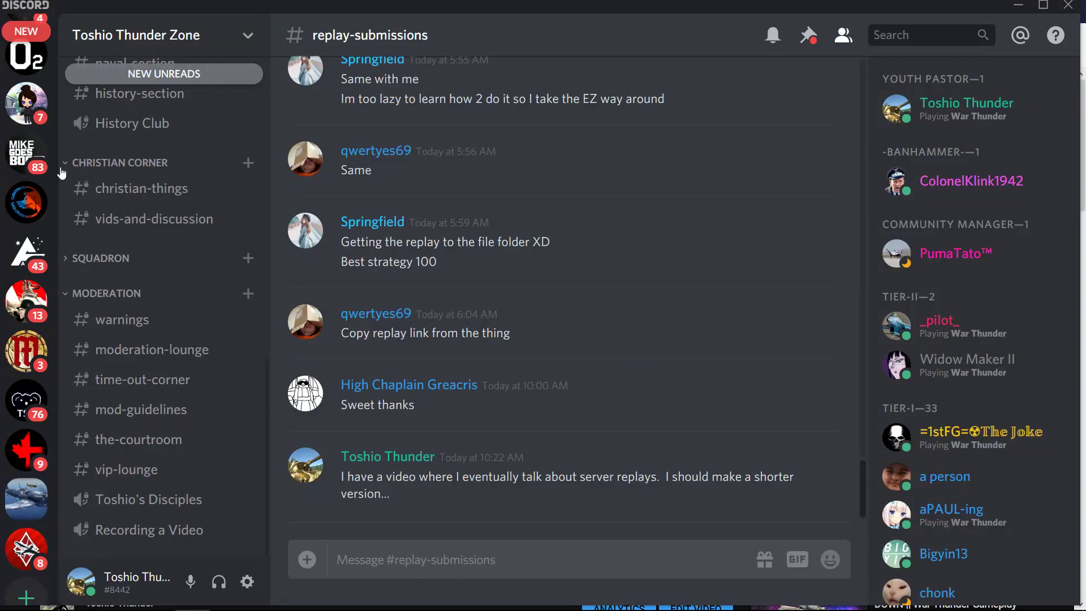
{"action": "scroll", "coordinate": [127, 314], "scroll_direction": "up", "scroll_amount": 10}
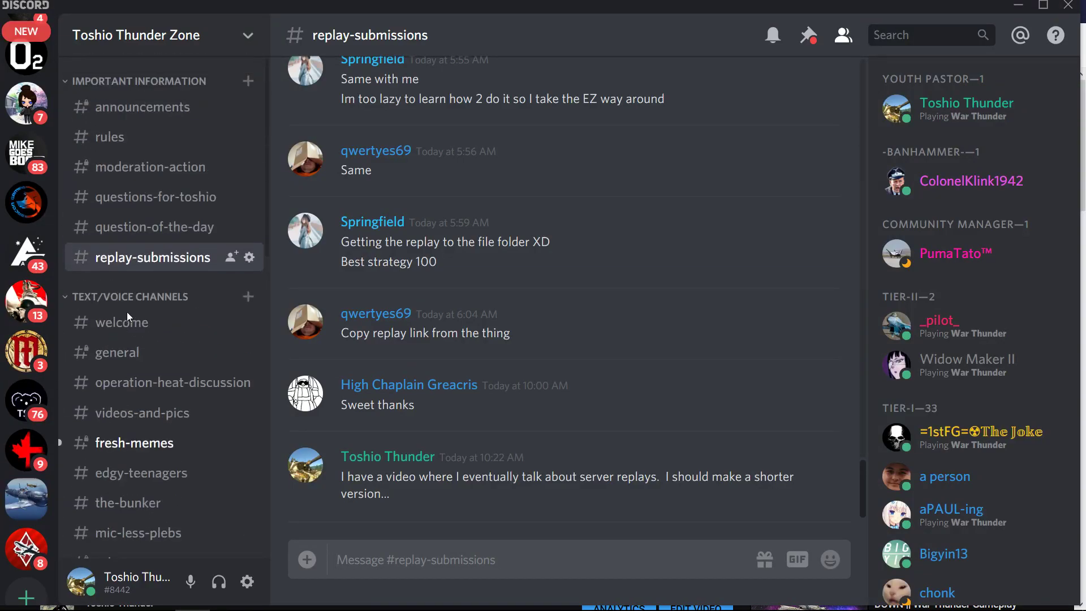
{"action": "left_click", "coordinate": [157, 108]}
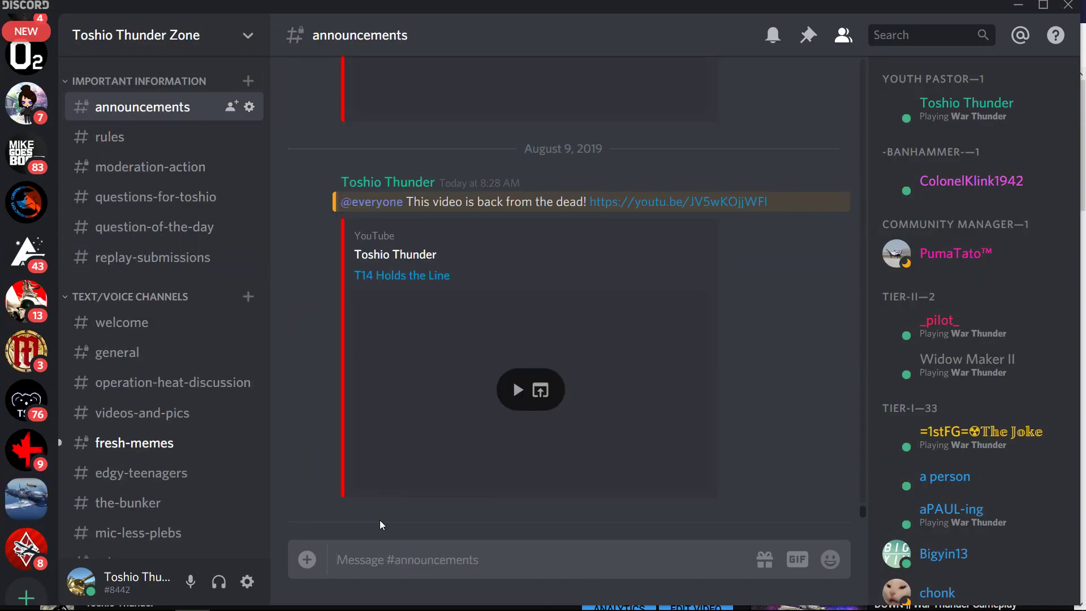
{"action": "type", "text": "@"}
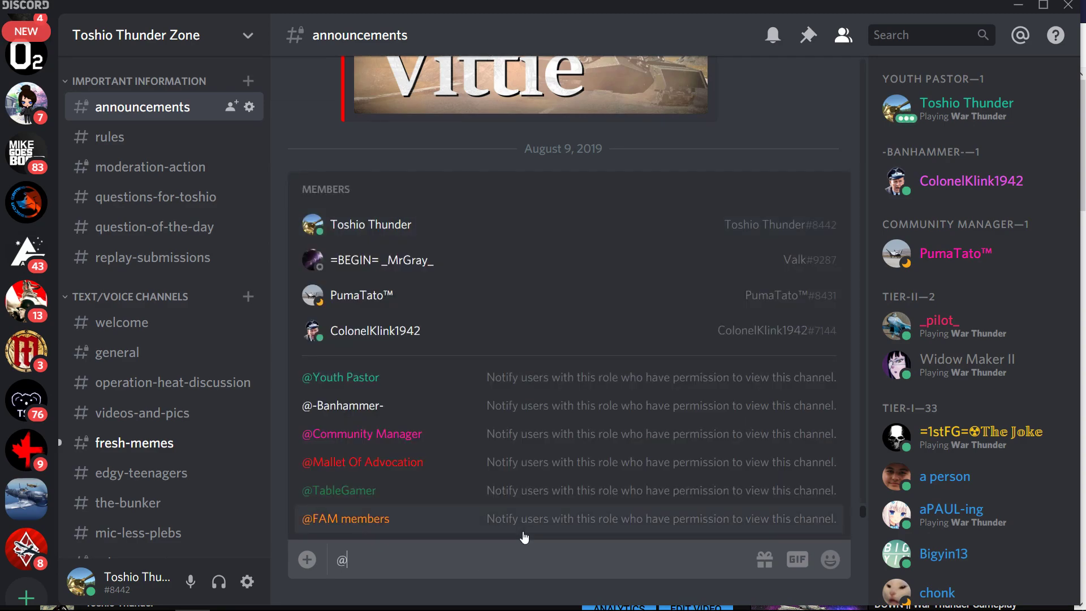
{"action": "type", "text": "here live."}
{"action": "key", "text": "ctrl+v"}
{"action": "key", "text": "Return"}
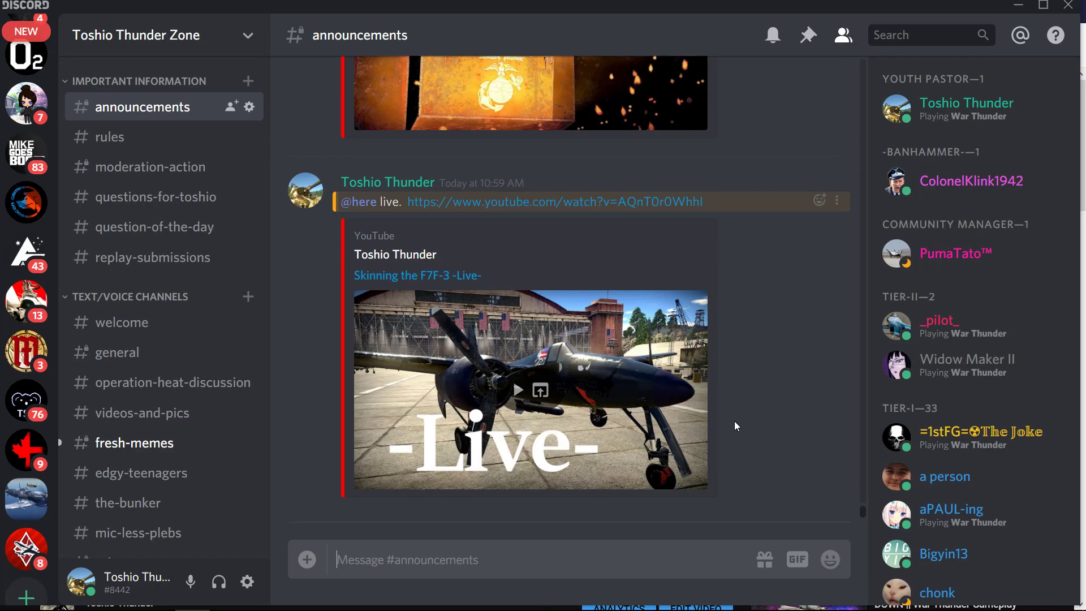
Step: Answer the unread direct message about lootboxes with "nope. Wouldn't recommend it, but some people get cool stuff." and return to the announcements server
{"action": "scroll", "coordinate": [24, 102], "scroll_direction": "up", "scroll_amount": 3}
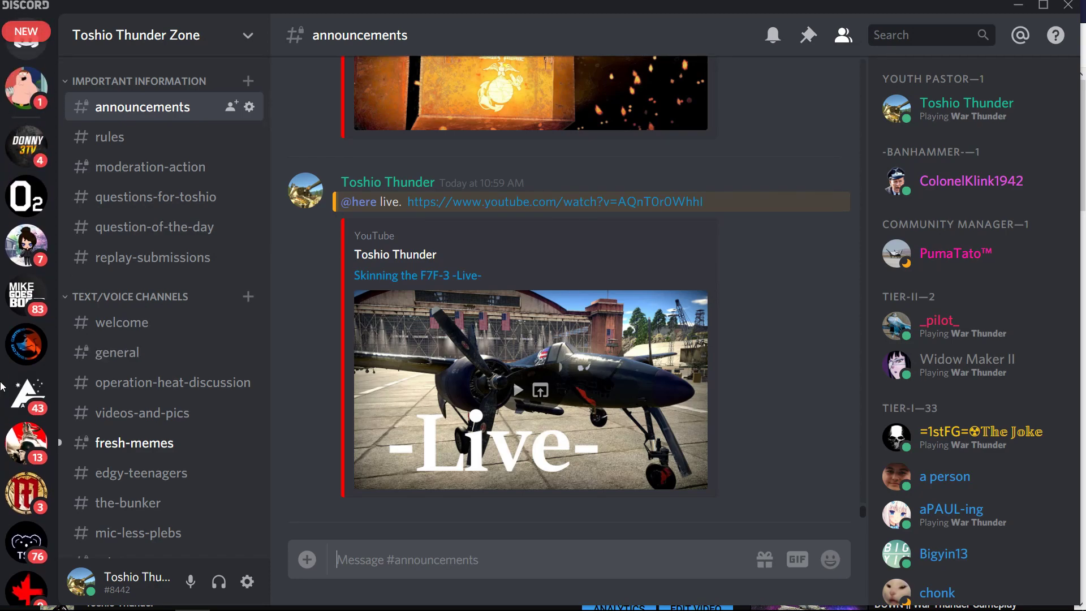
{"action": "left_click", "coordinate": [24, 101]}
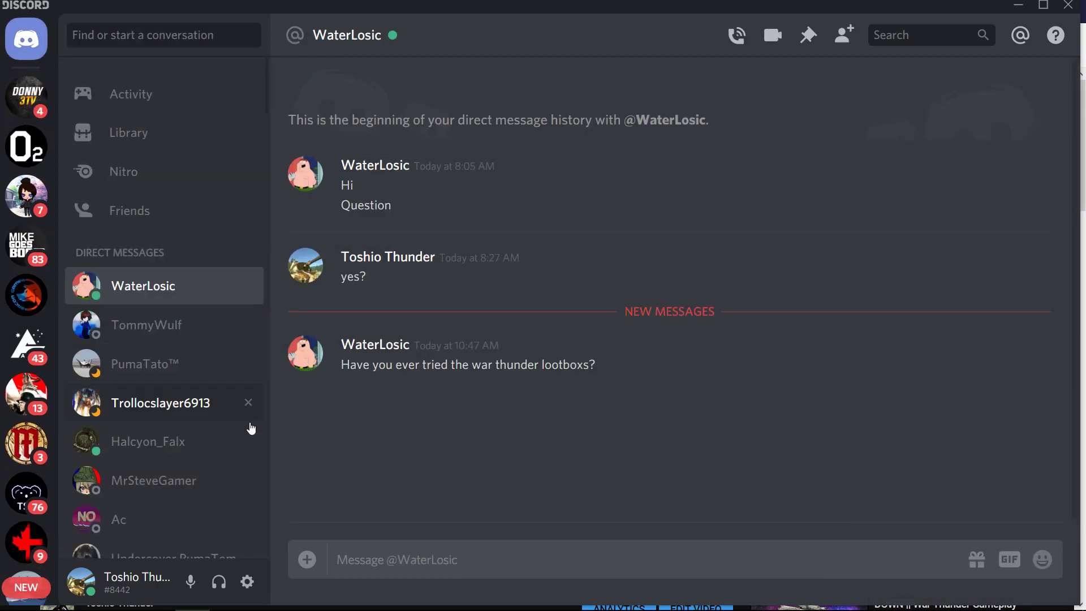
{"action": "scroll", "coordinate": [23, 433], "scroll_direction": "down", "scroll_amount": 3}
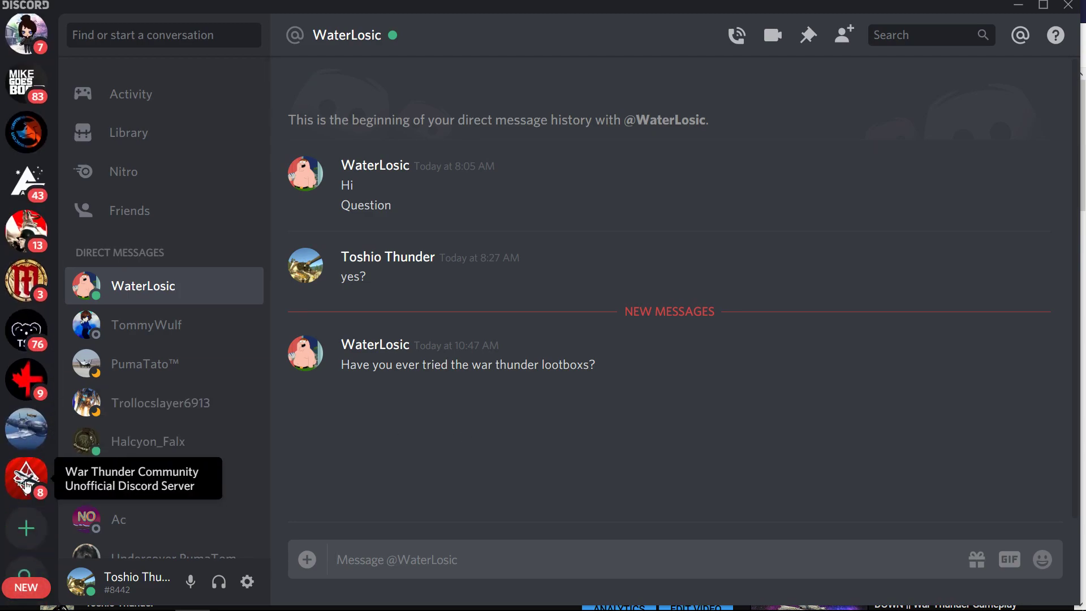
{"action": "type", "text": "nope.  Wouldn't recommend it, but"}
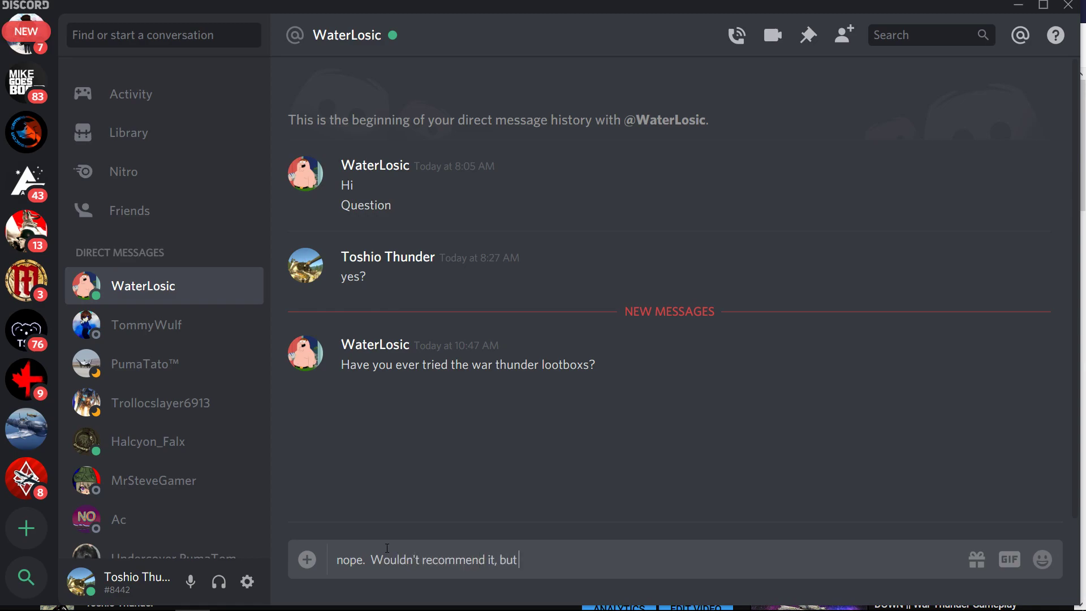
{"action": "type", "text": " some people get"}
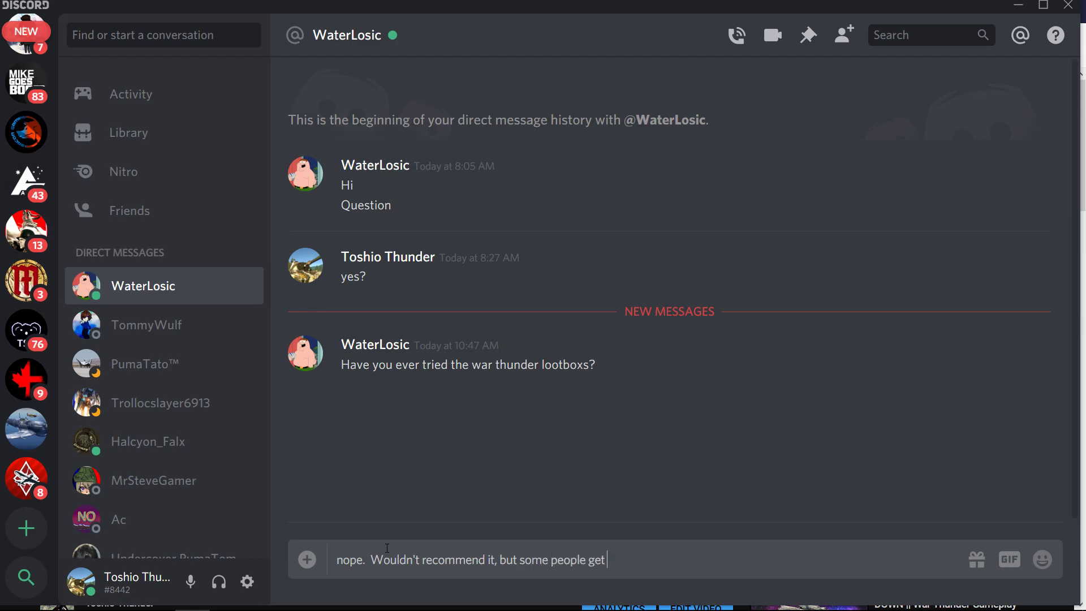
{"action": "type", "text": " cool stuff."}
{"action": "key", "text": "Return"}
{"action": "left_click", "coordinate": [17, 448]}
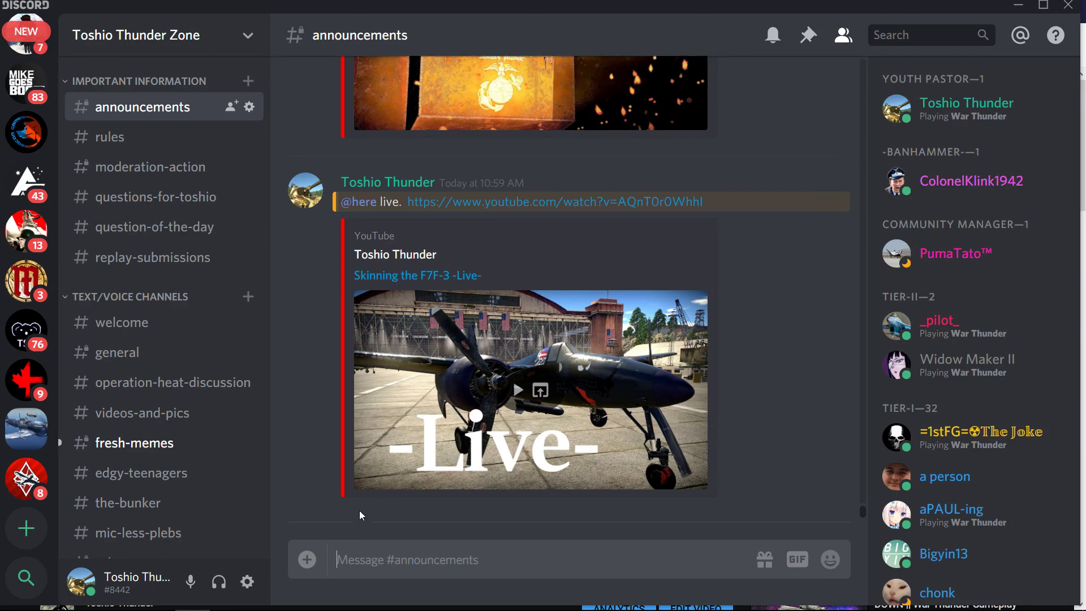
Step: Switch to Firefox and bring up the WT Live Camouflages page
{"action": "mouse_move", "coordinate": [368, 610]}
{"action": "mouse_move", "coordinate": [402, 597]}
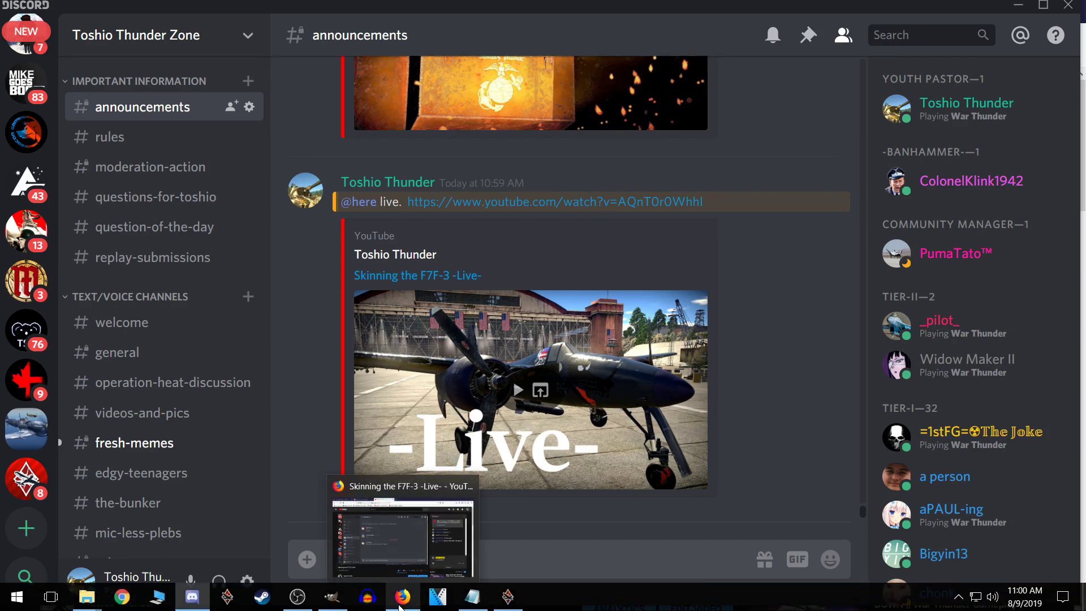
{"action": "left_click", "coordinate": [405, 537]}
{"action": "left_click", "coordinate": [202, 7]}
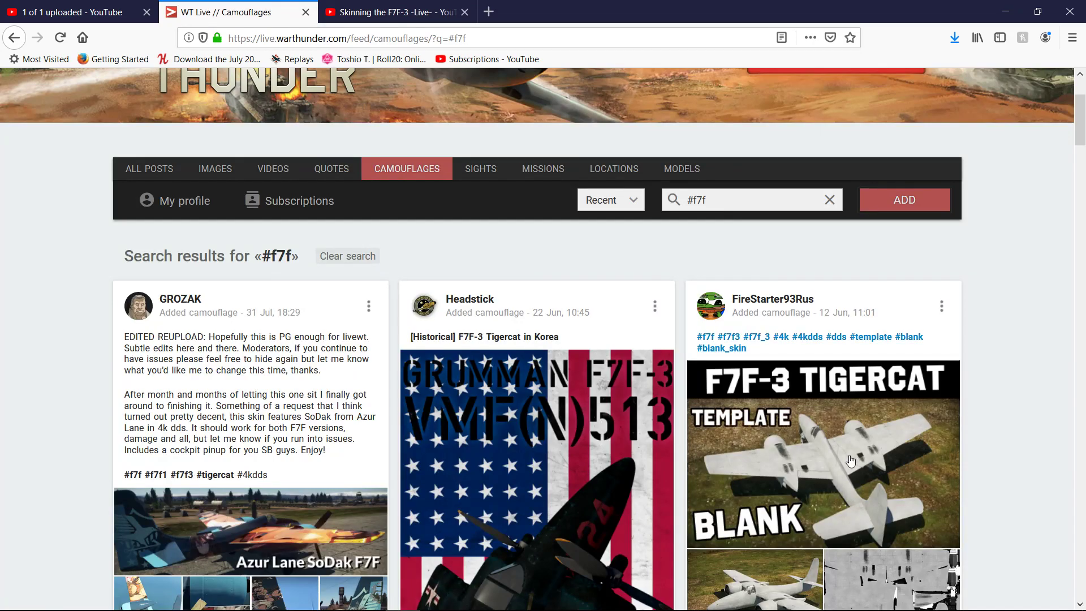
Step: Examine the #f7f camouflage results, comparing the F7F-3 Tigercat blank template with the historical F7F-3 Tigercat in Korea skin
{"action": "scroll", "coordinate": [451, 401], "scroll_direction": "down", "scroll_amount": 3}
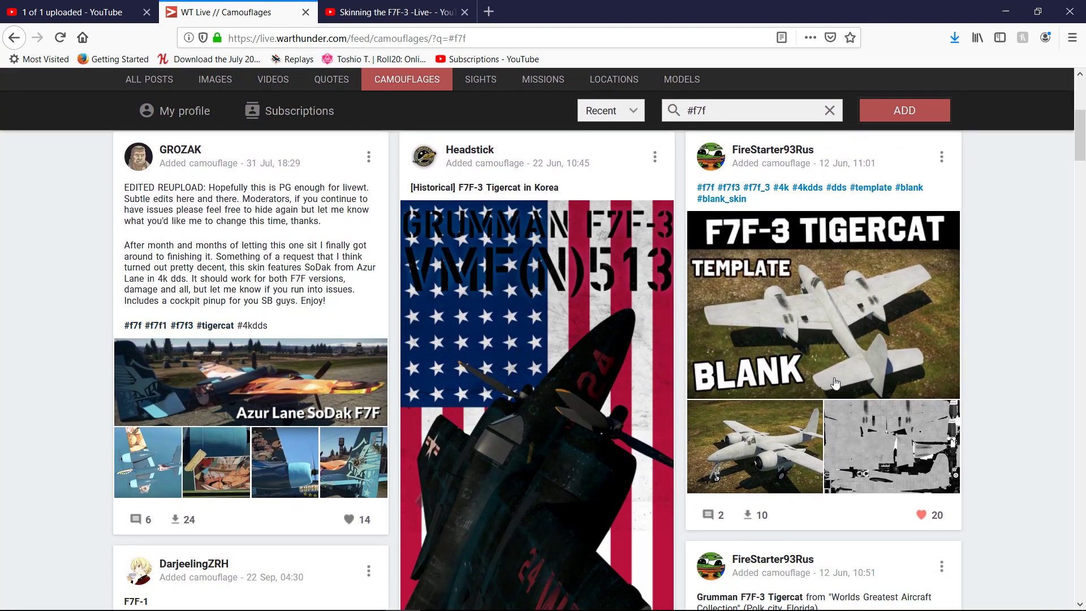
{"action": "scroll", "coordinate": [1085, 419], "scroll_direction": "up", "scroll_amount": 2}
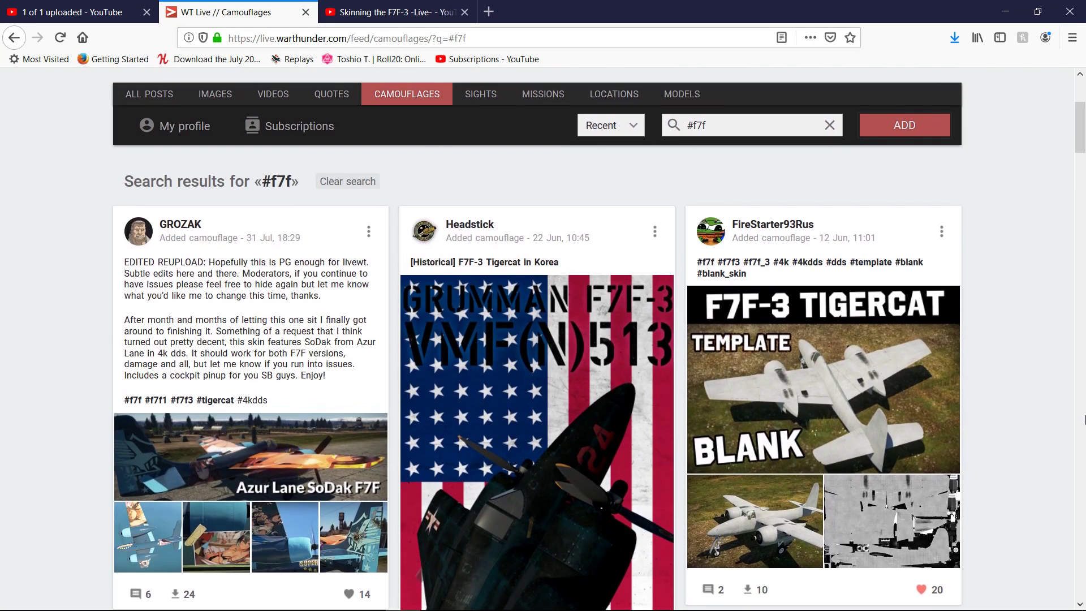
{"action": "scroll", "coordinate": [1085, 419], "scroll_direction": "down", "scroll_amount": 6}
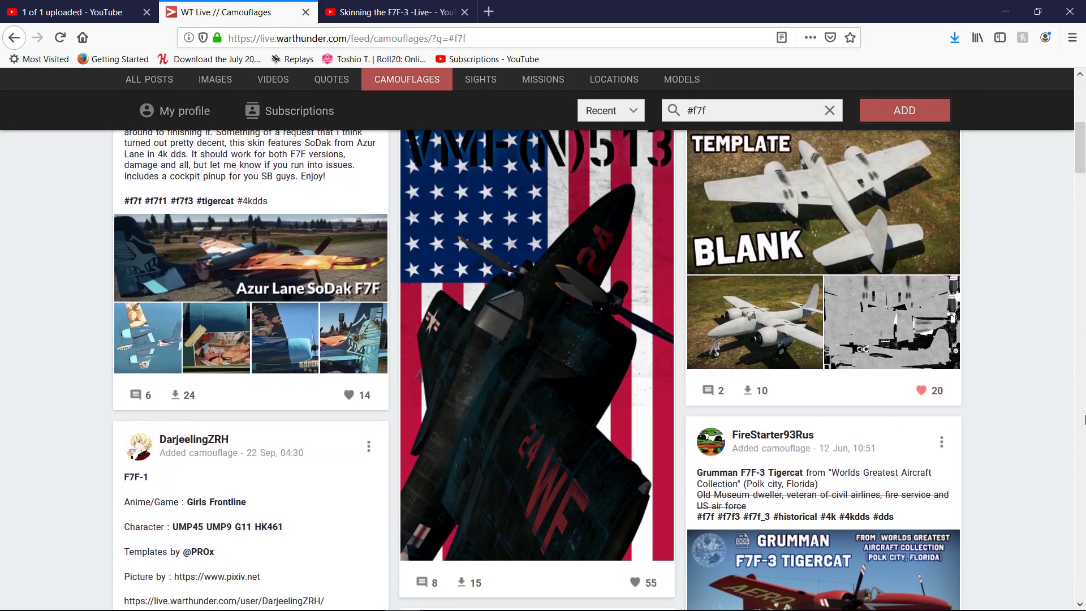
{"action": "scroll", "coordinate": [1085, 419], "scroll_direction": "up", "scroll_amount": 5}
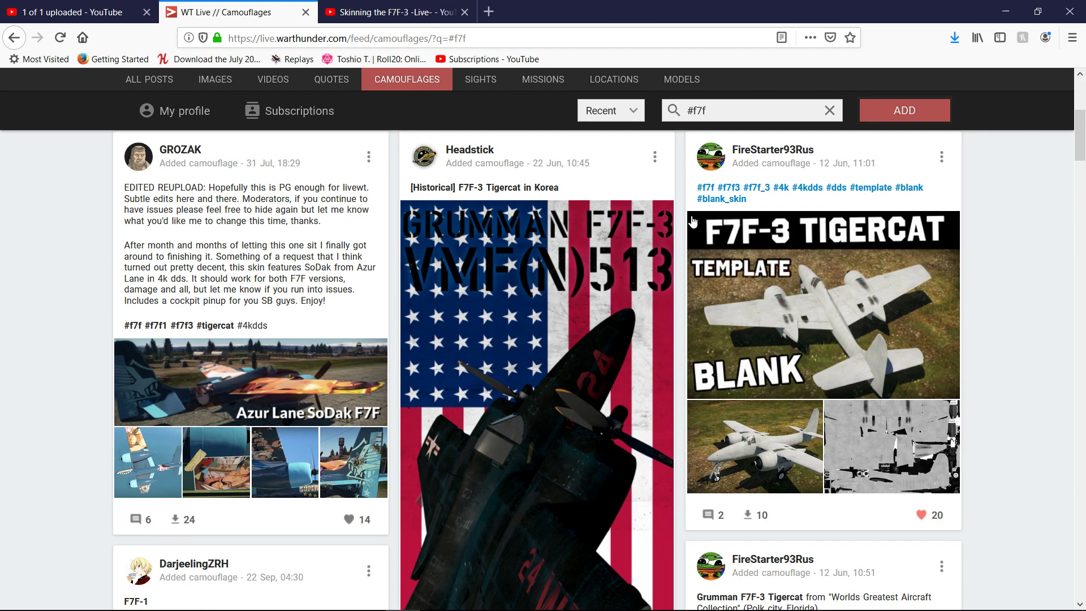
{"action": "scroll", "coordinate": [877, 326], "scroll_direction": "down", "scroll_amount": 2}
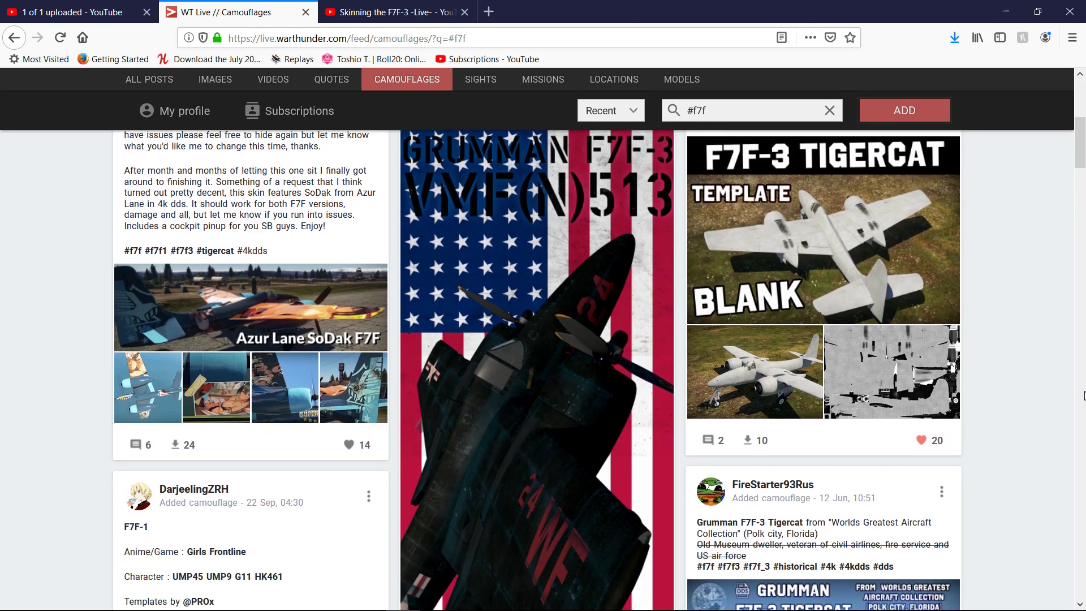
{"action": "scroll", "coordinate": [1085, 395], "scroll_direction": "up", "scroll_amount": 3}
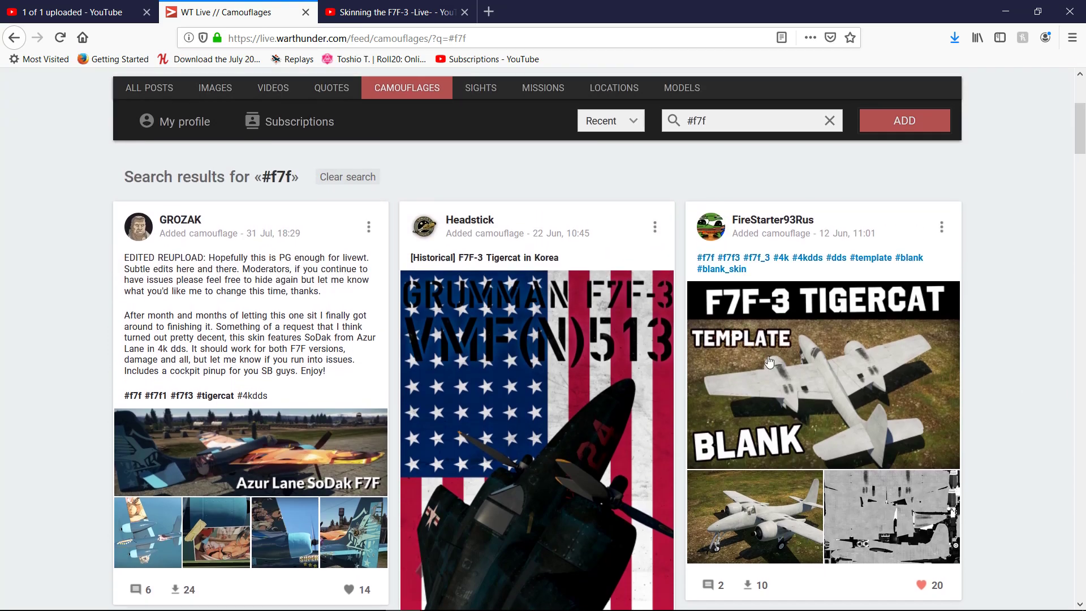
{"action": "scroll", "coordinate": [474, 351], "scroll_direction": "down", "scroll_amount": 1}
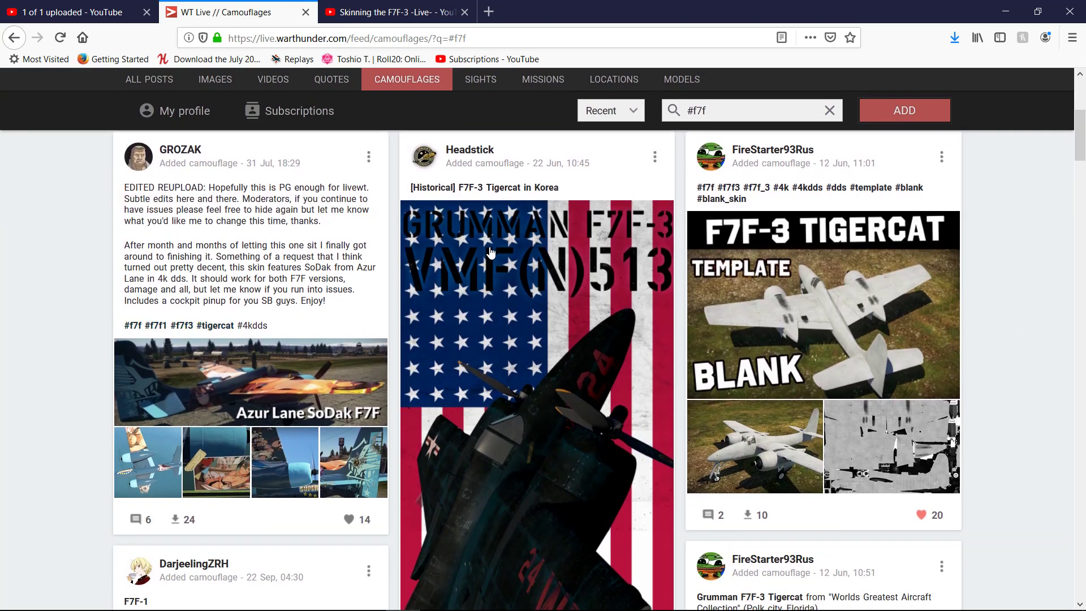
{"action": "scroll", "coordinate": [537, 320], "scroll_direction": "down", "scroll_amount": 4}
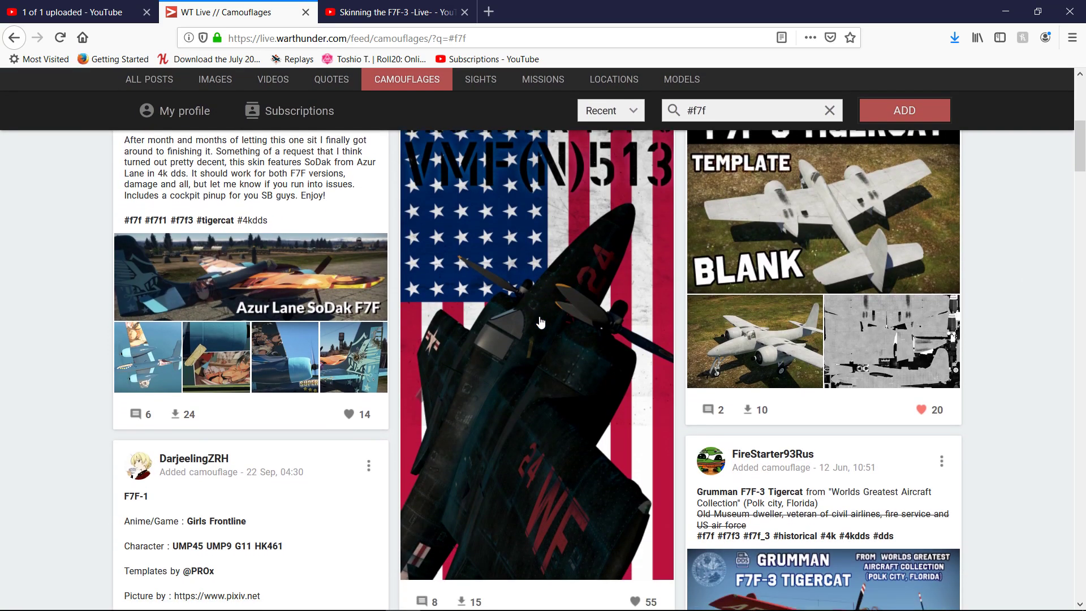
{"action": "scroll", "coordinate": [526, 413], "scroll_direction": "up", "scroll_amount": 3}
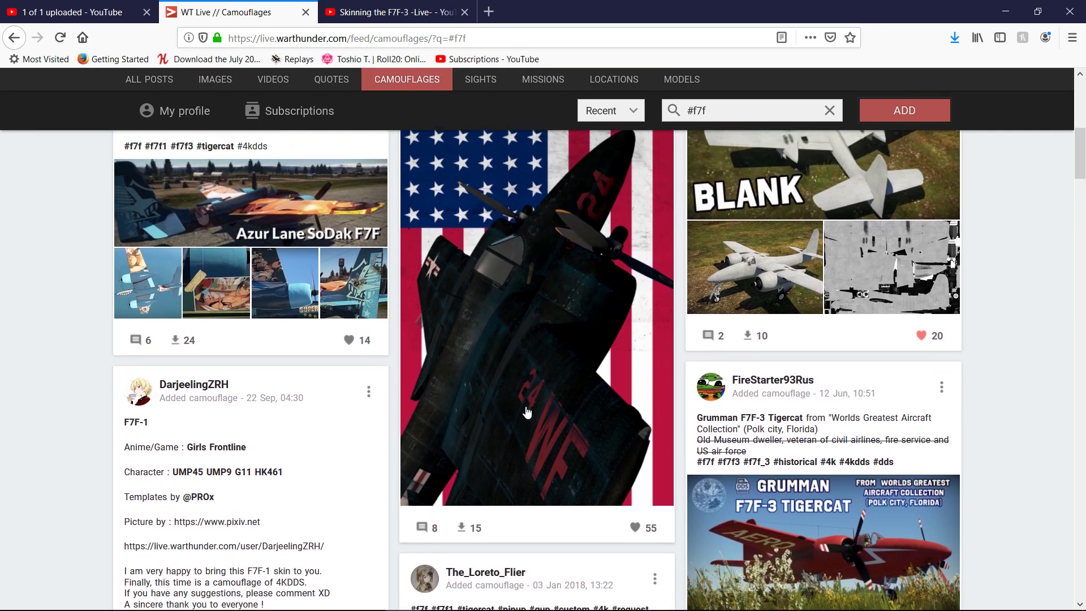
{"action": "scroll", "coordinate": [527, 412], "scroll_direction": "up", "scroll_amount": 1}
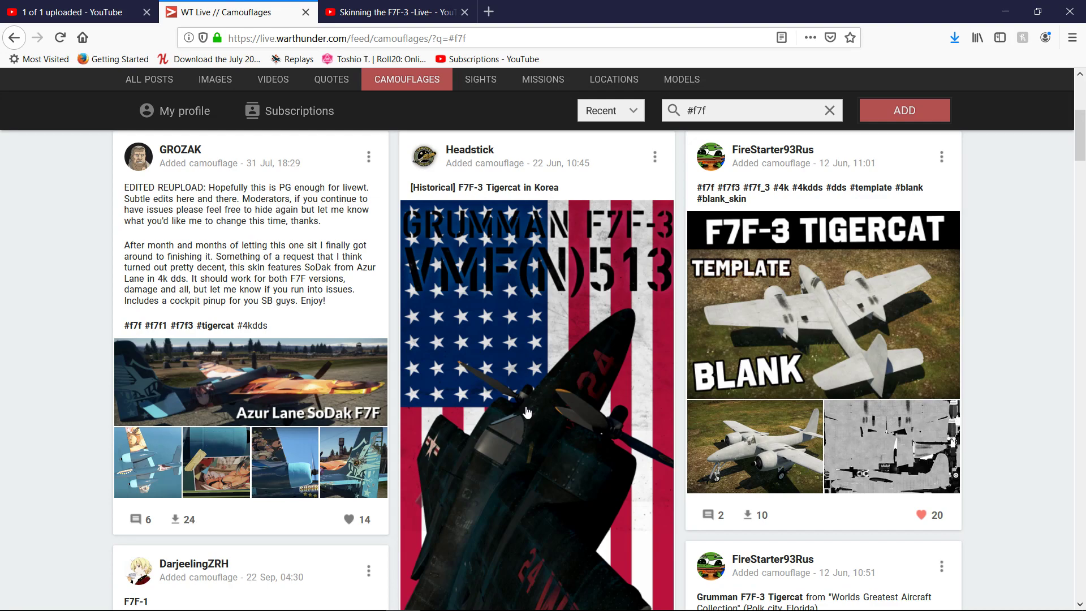
{"action": "scroll", "coordinate": [527, 412], "scroll_direction": "up", "scroll_amount": 5}
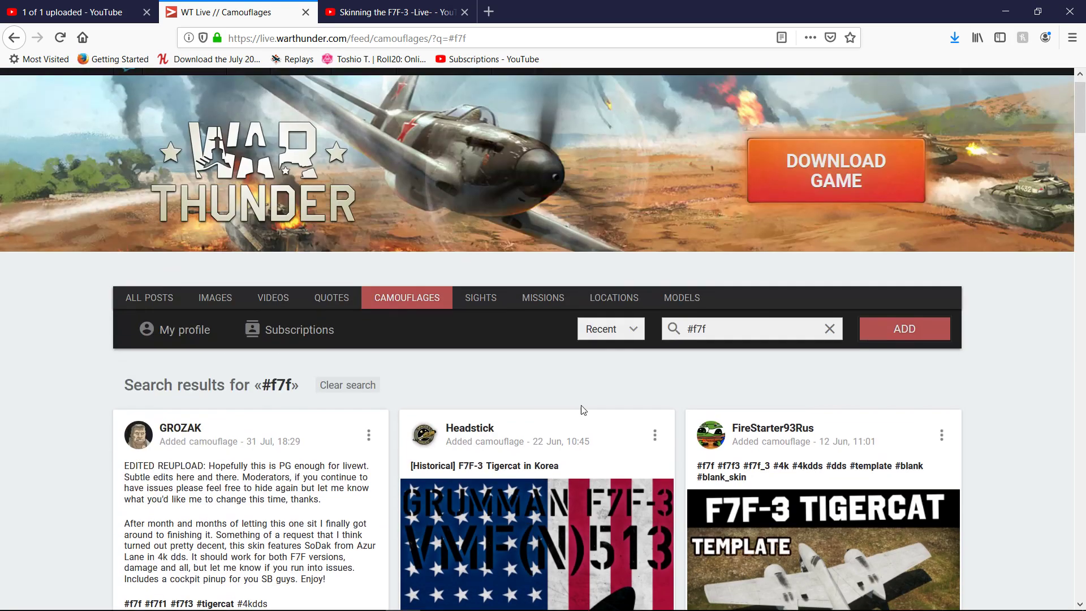
{"action": "scroll", "coordinate": [959, 395], "scroll_direction": "down", "scroll_amount": 4}
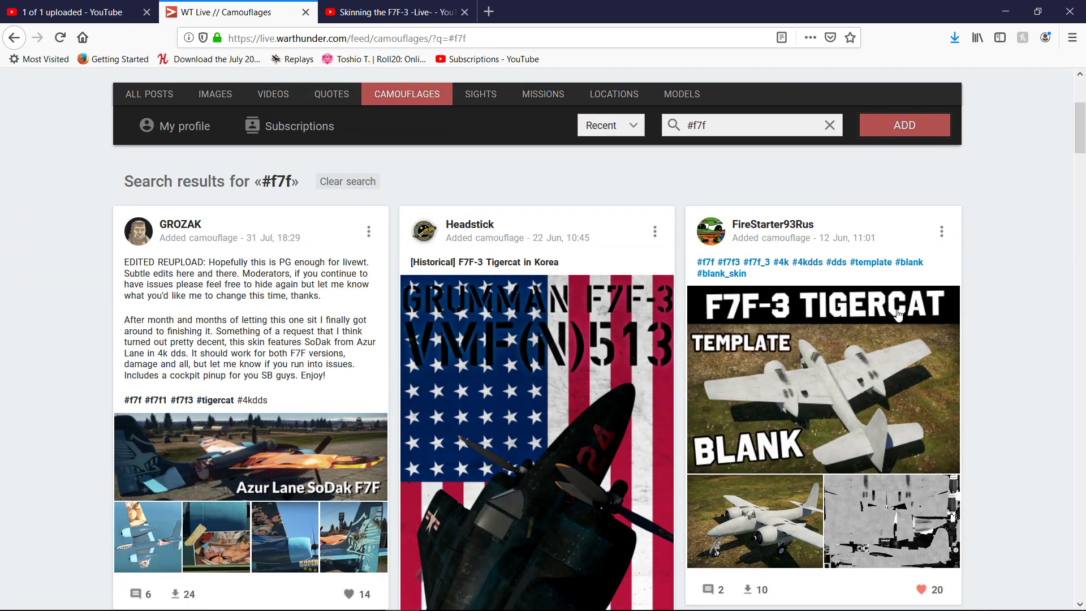
{"action": "scroll", "coordinate": [931, 304], "scroll_direction": "down", "scroll_amount": 1}
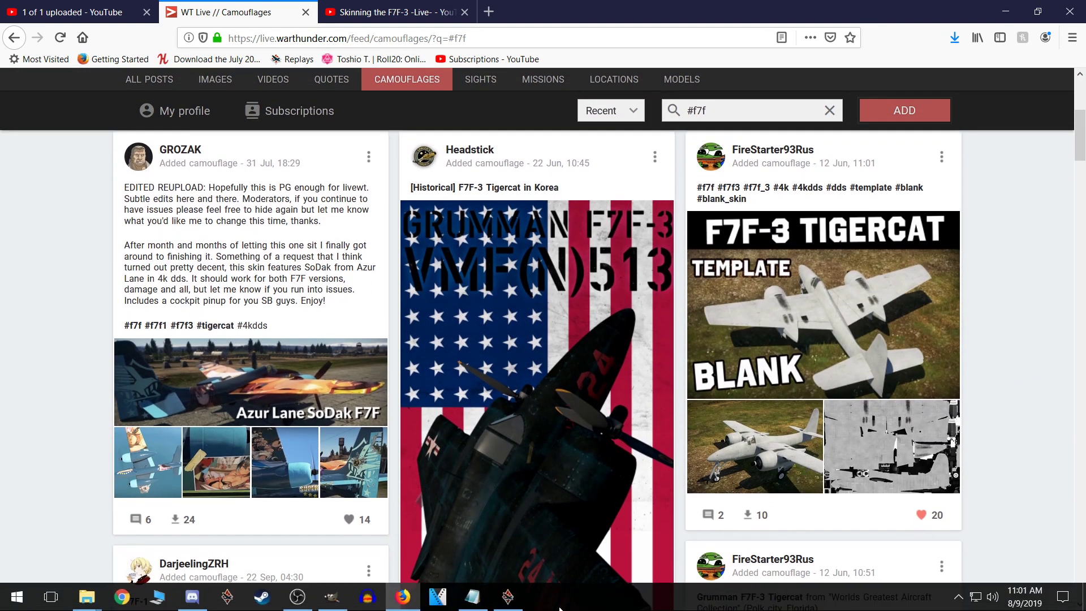
Step: View the F7F-3's user skin settings in War Thunder, and return to the #f7f camouflage results in Firefox
{"action": "left_click", "coordinate": [504, 607]}
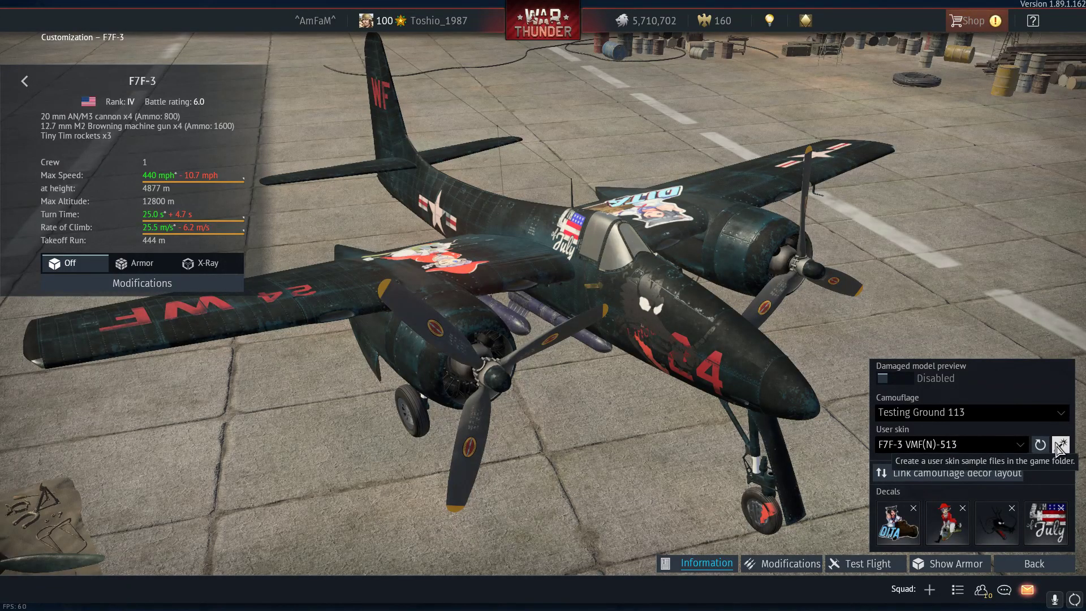
{"action": "mouse_move", "coordinate": [407, 429]}
{"action": "left_mouse_down"}
{"action": "mouse_move", "coordinate": [462, 436]}
{"action": "mouse_move", "coordinate": [405, 429]}
{"action": "left_mouse_up"}
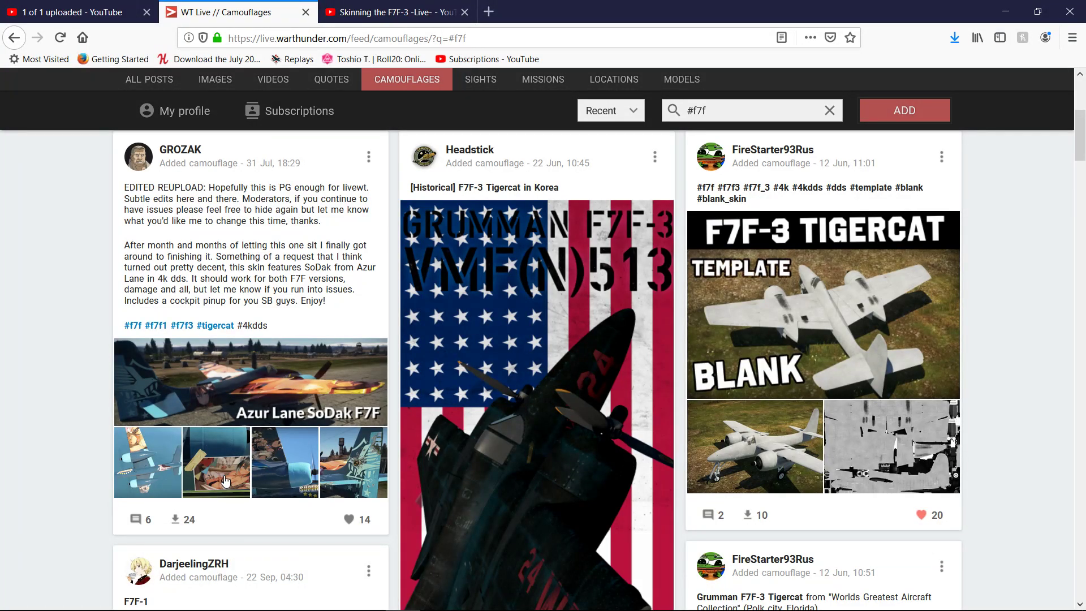
{"action": "scroll", "coordinate": [632, 407], "scroll_direction": "down", "scroll_amount": 2}
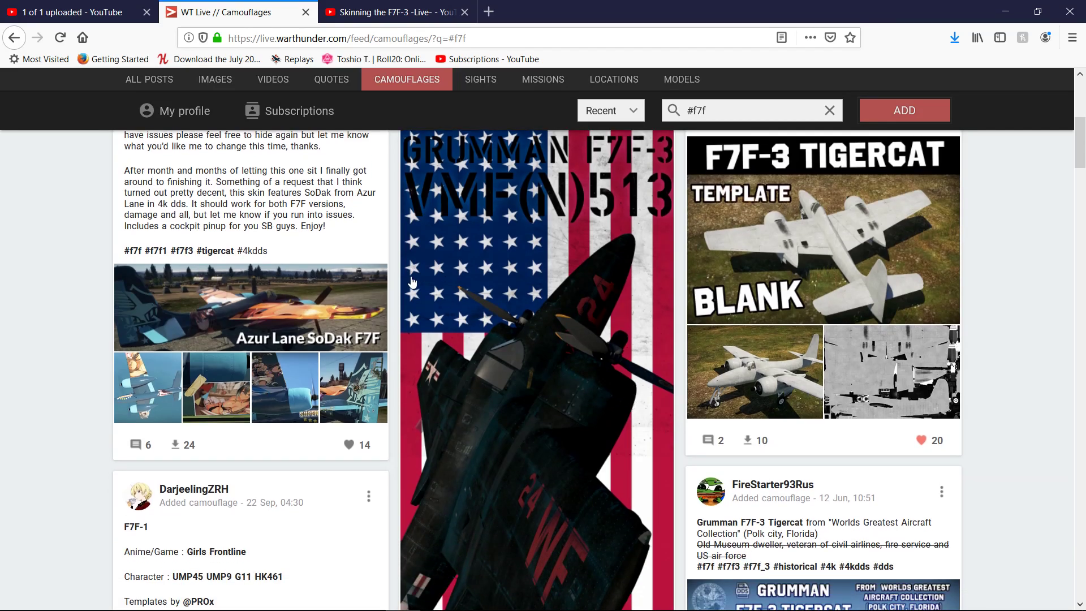
Step: Switch to the F7F-3 Blank template in GIMP and preview the Stars layer, leaving it hidden
{"action": "key", "text": "alt+Tab"}
{"action": "key", "text": "alt+Tab"}
{"action": "key", "text": "alt+Tab"}
{"action": "key", "text": "alt+Tab"}
{"action": "key", "text": "alt+Tab"}
{"action": "key", "text": "alt+Tab"}
{"action": "key", "text": "alt+Tab"}
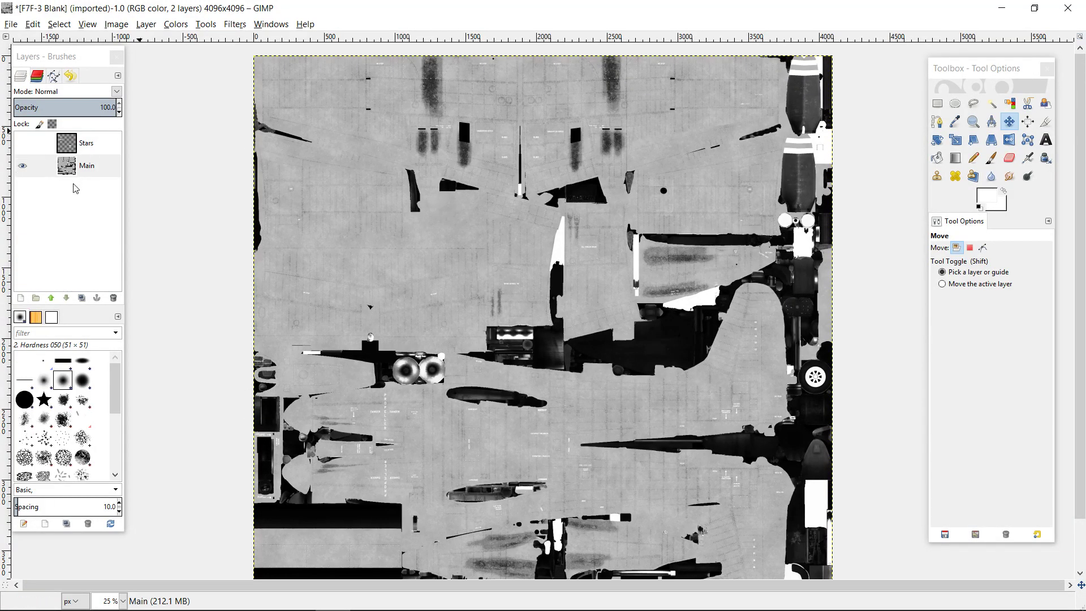
{"action": "left_click", "coordinate": [23, 143]}
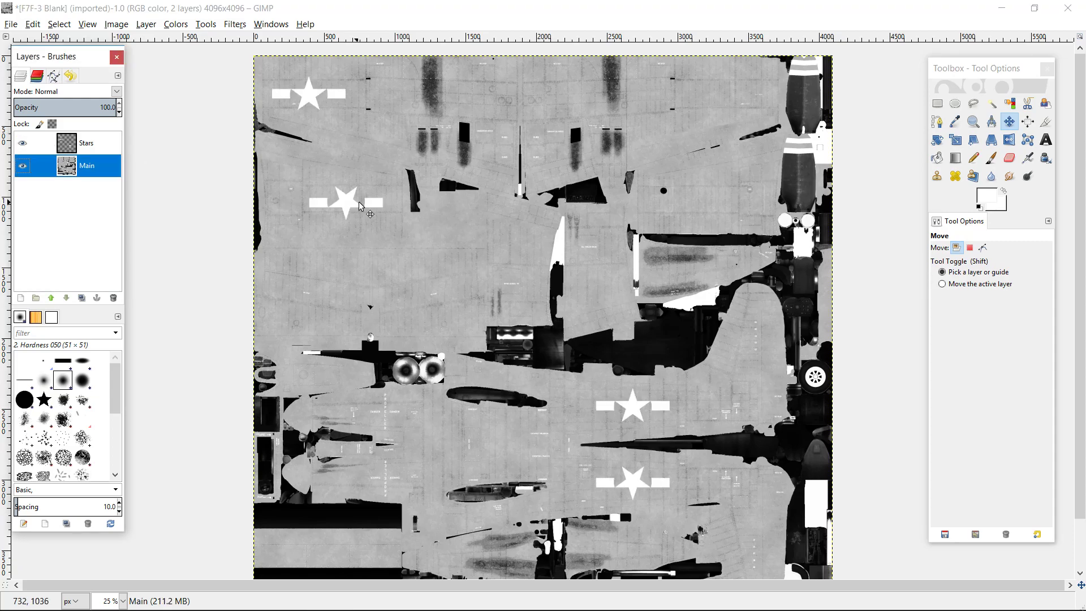
{"action": "left_click", "coordinate": [24, 145]}
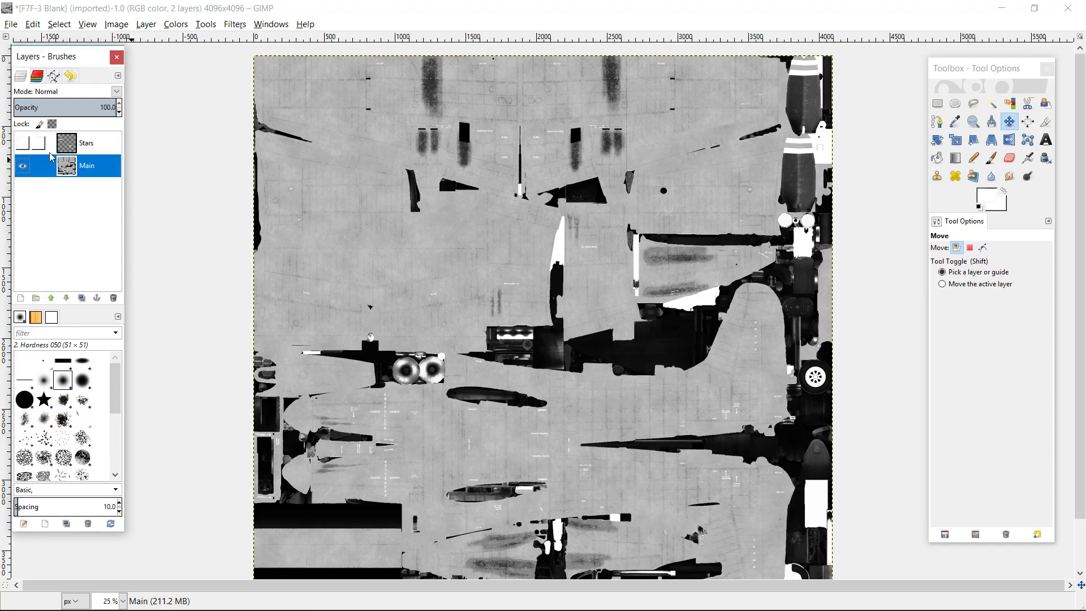
Step: Add a new layer above Main, then copy Main's pixels into it and anchor them there
{"action": "left_click", "coordinate": [20, 298]}
{"action": "left_click", "coordinate": [90, 402]}
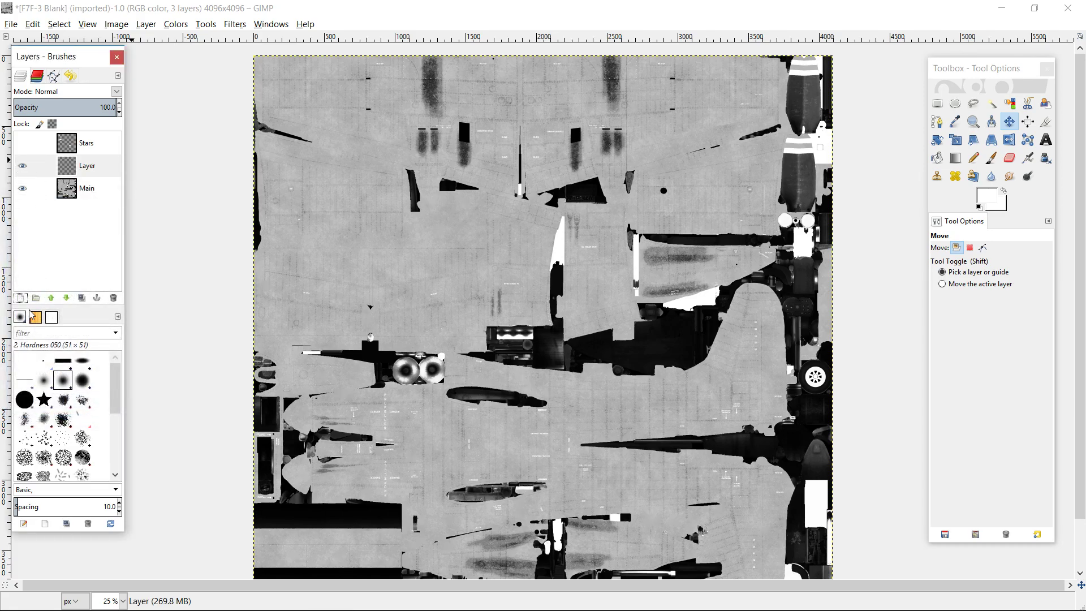
{"action": "left_click", "coordinate": [93, 167]}
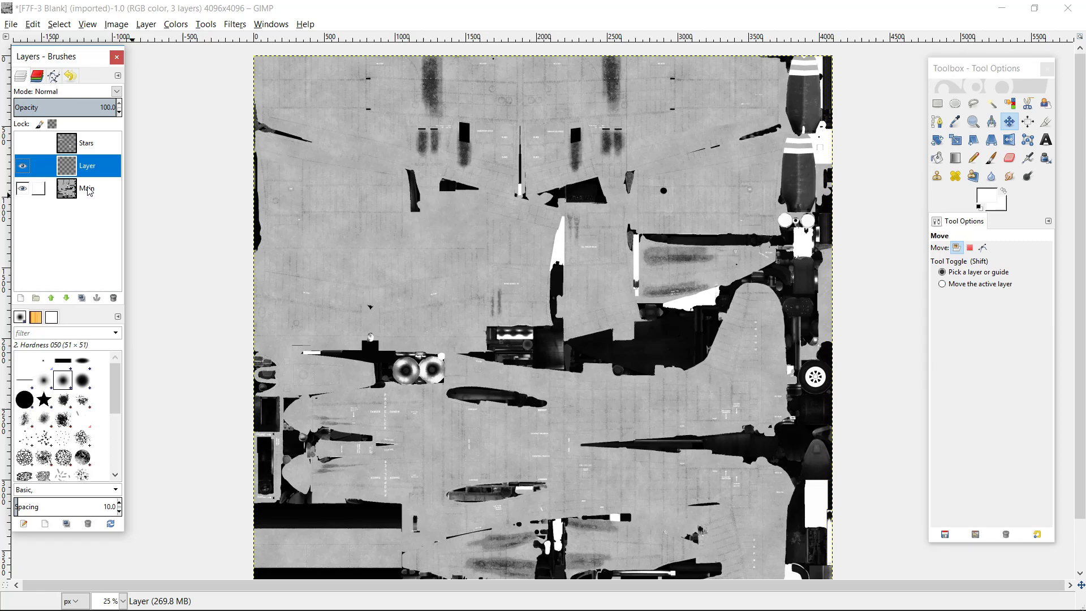
{"action": "left_click", "coordinate": [89, 191]}
{"action": "key", "text": "ctrl+c"}
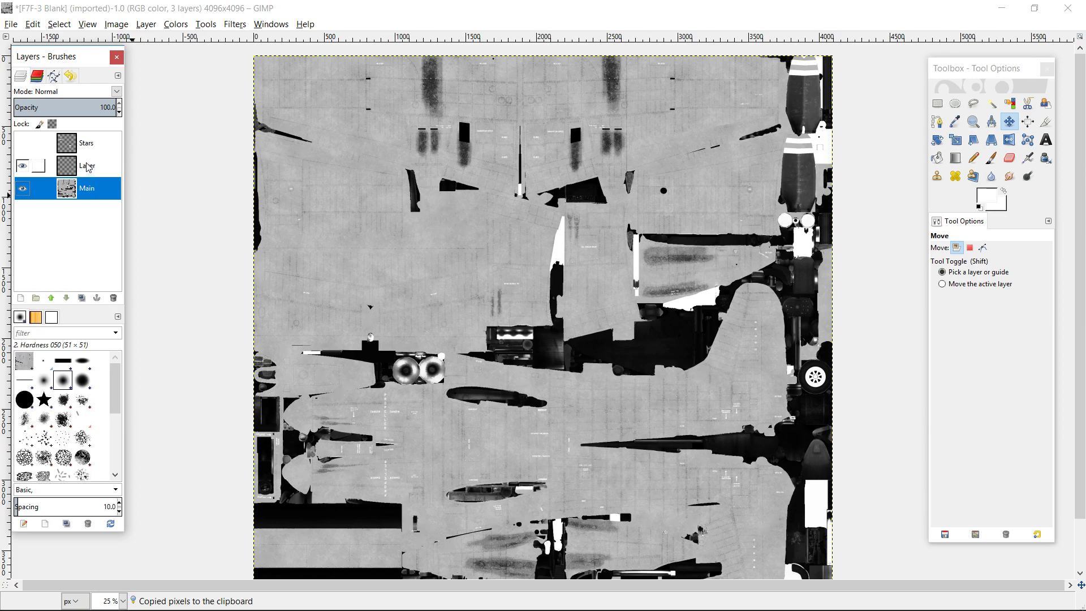
{"action": "left_click", "coordinate": [90, 167]}
{"action": "key", "text": "ctrl+v"}
{"action": "key", "text": "ctrl+h"}
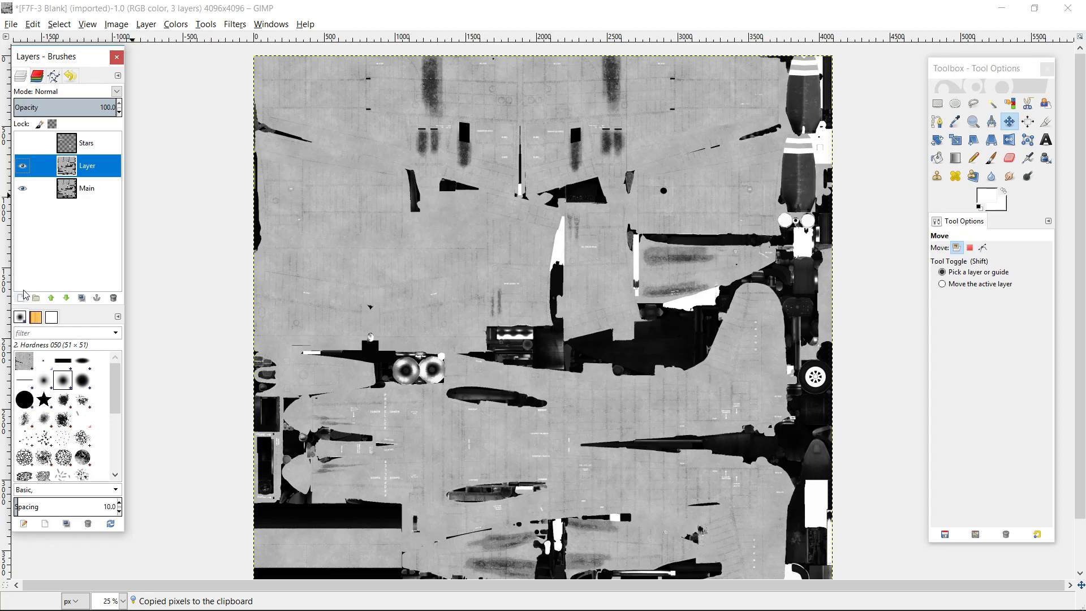
Step: Colorize the copied template layer dark purple with hue 277, saturation 100 and lightness -93
{"action": "left_click", "coordinate": [176, 24]}
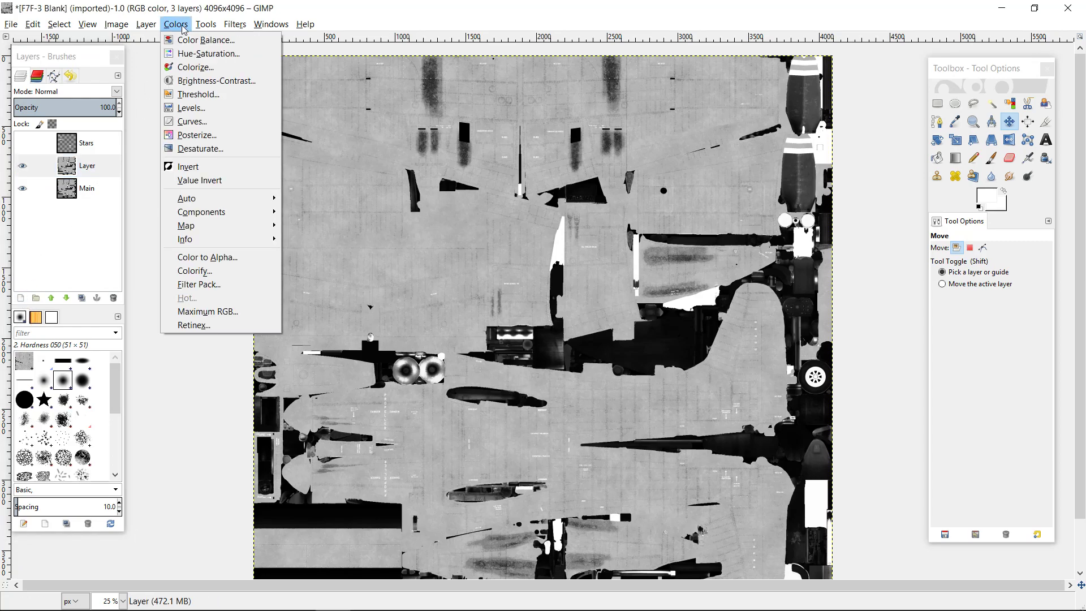
{"action": "left_click", "coordinate": [183, 68]}
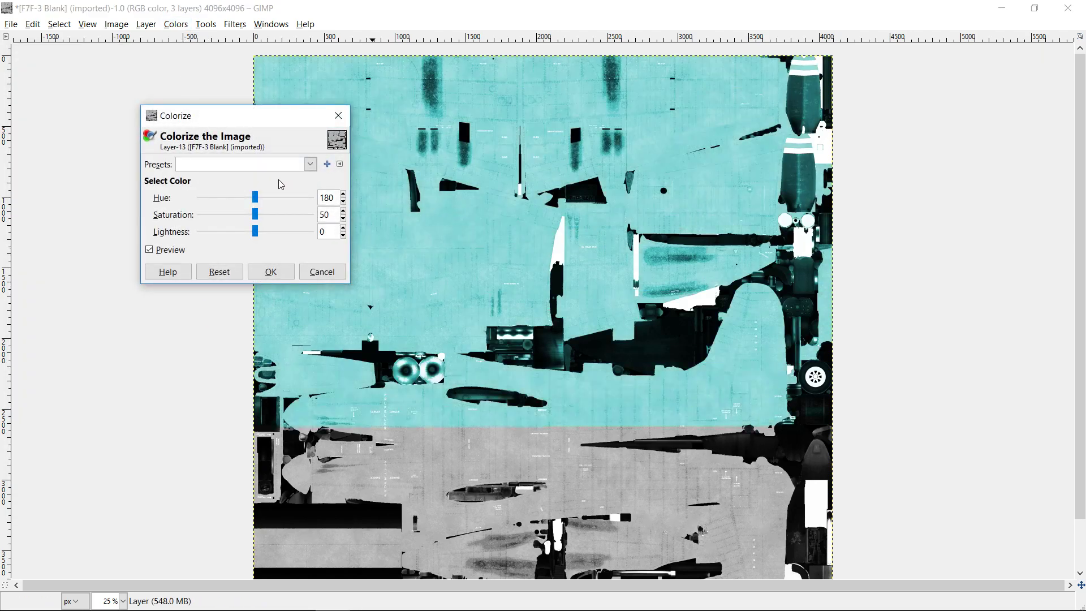
{"action": "left_click_drag", "start_coordinate": [254, 204], "coordinate": [288, 202]}
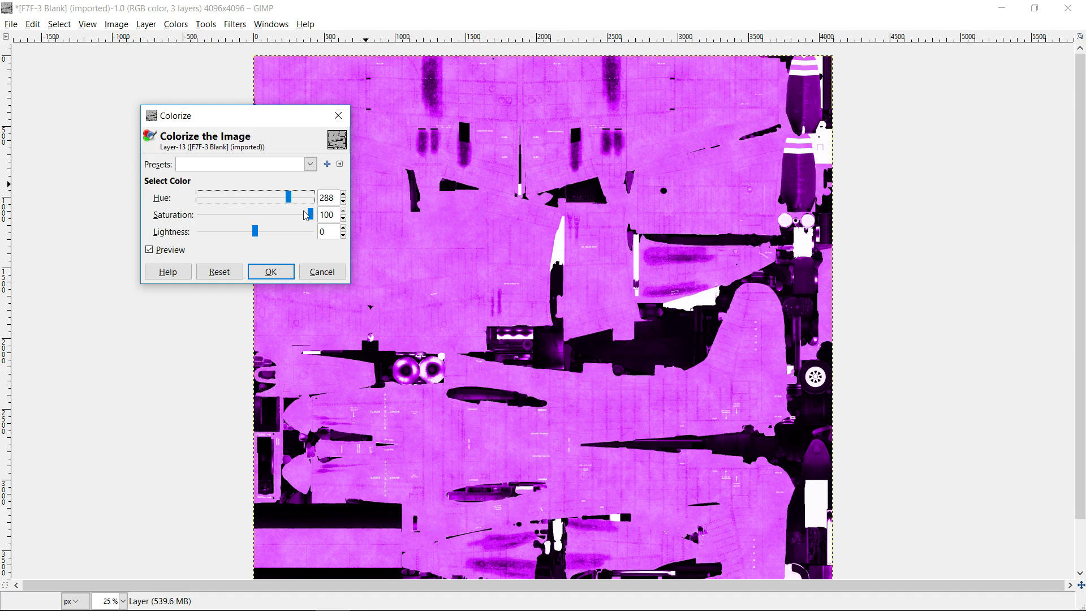
{"action": "left_click", "coordinate": [342, 202]}
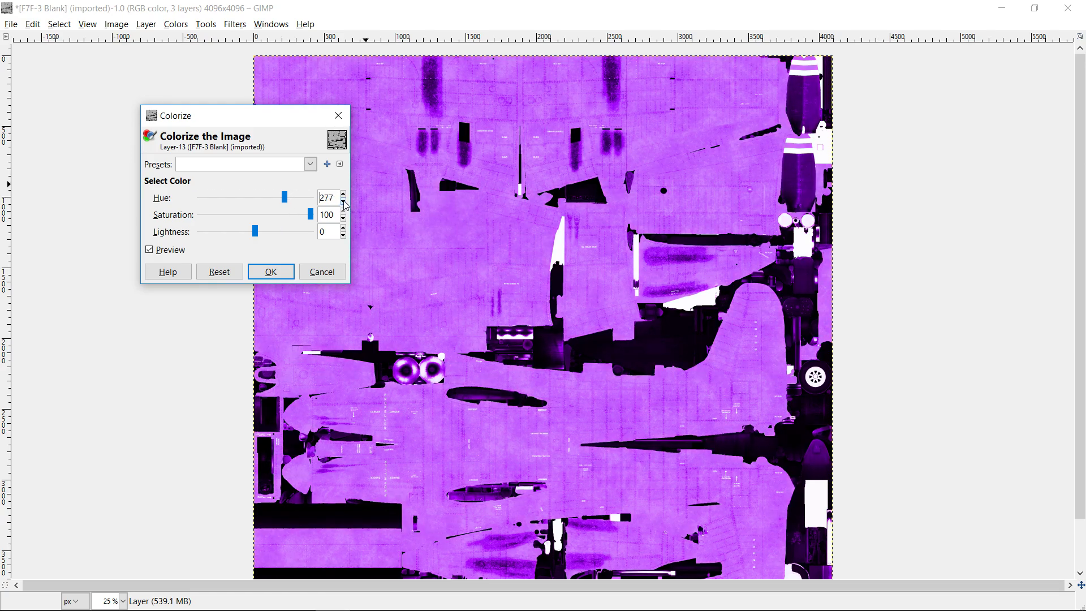
{"action": "left_click_drag", "start_coordinate": [256, 232], "coordinate": [206, 248]}
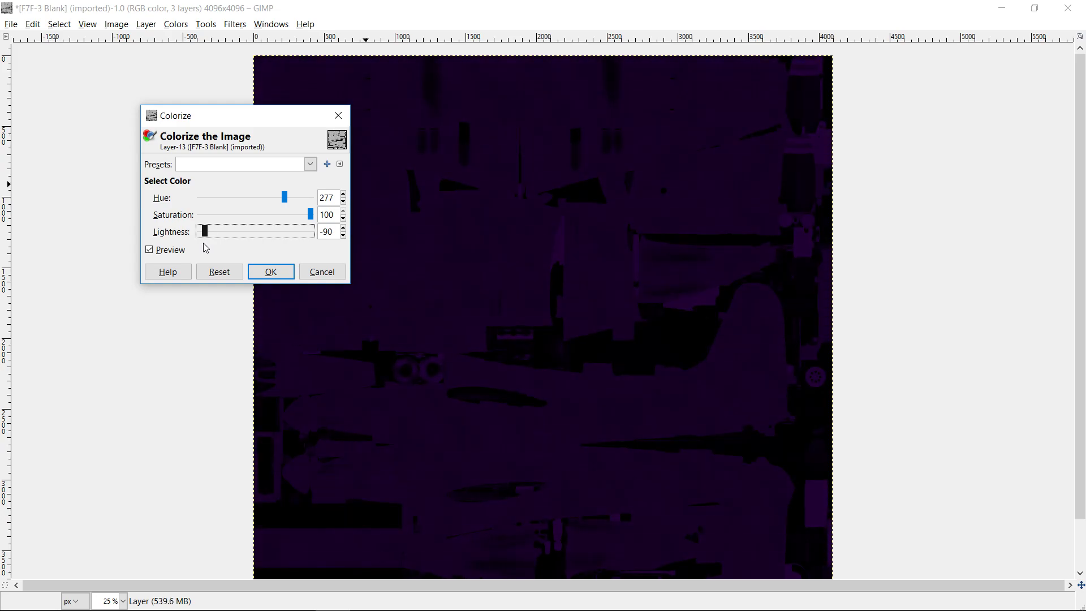
{"action": "left_click", "coordinate": [343, 236]}
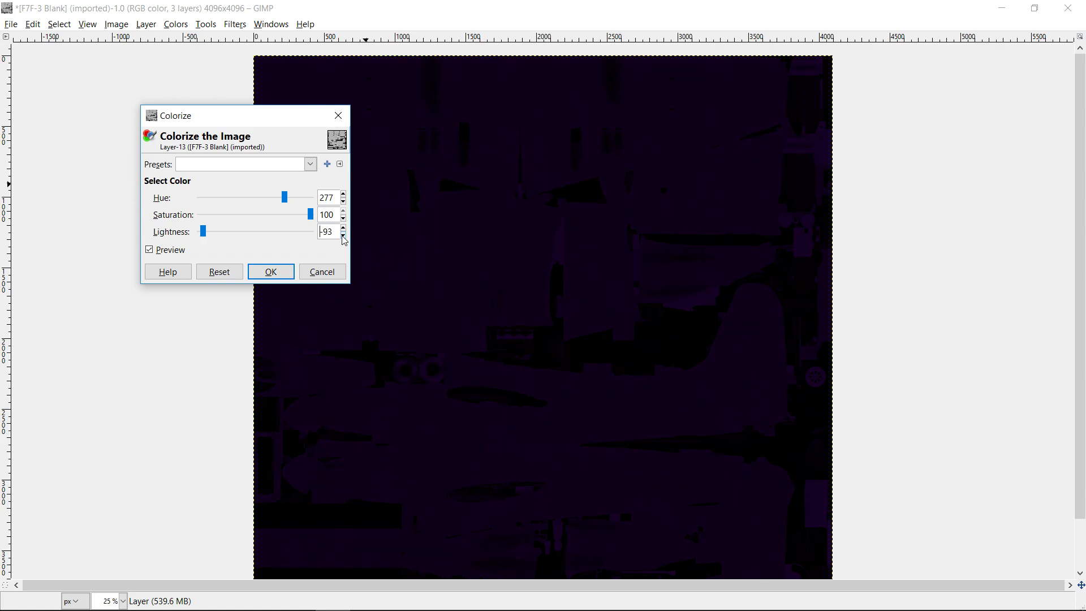
{"action": "left_click", "coordinate": [266, 272]}
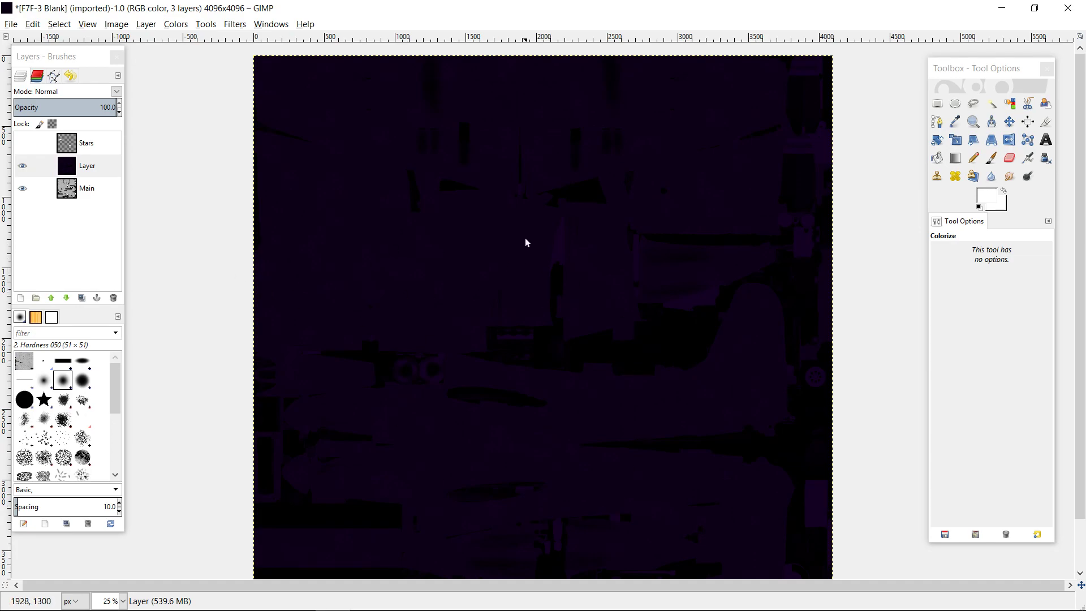
Step: Compare the template with and without the dark purple layer, leave that layer hidden, and add an empty layer above it
{"action": "left_click", "coordinate": [23, 165]}
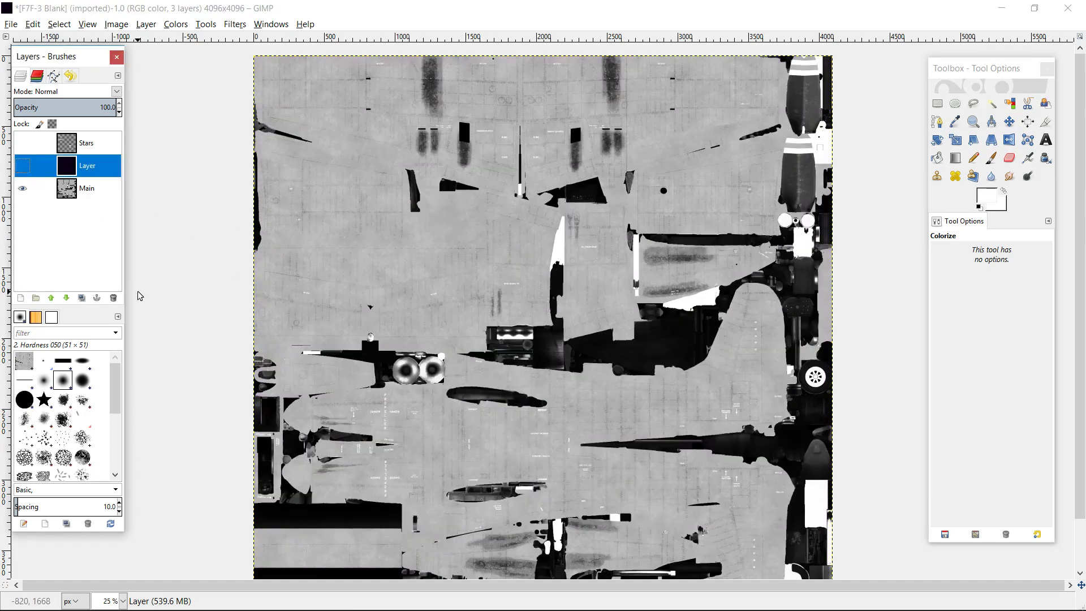
{"action": "left_click", "coordinate": [23, 165]}
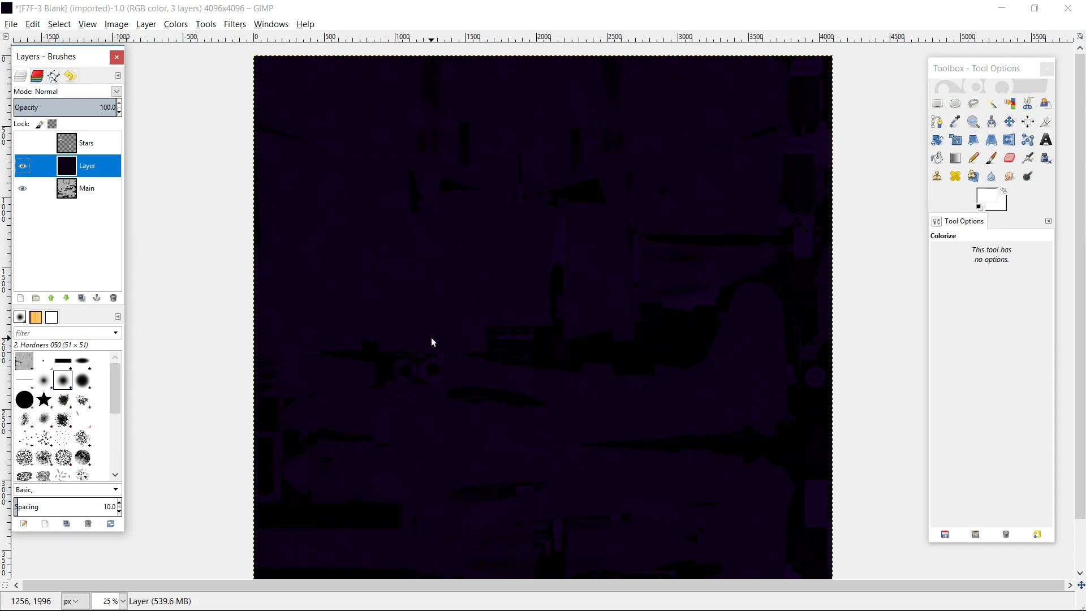
{"action": "left_click", "coordinate": [23, 166]}
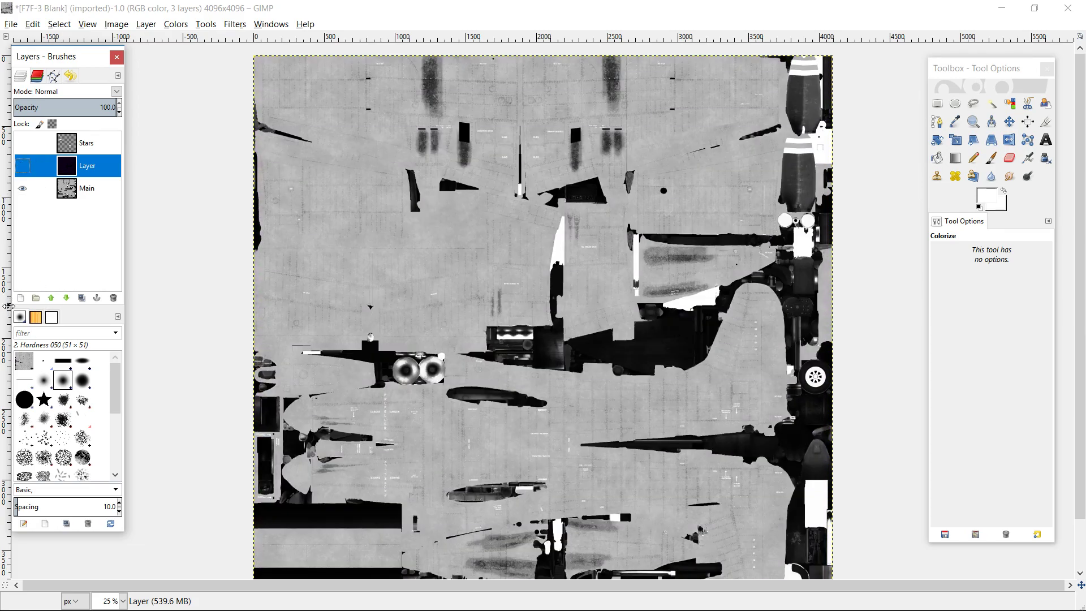
{"action": "left_click", "coordinate": [20, 298]}
{"action": "left_click", "coordinate": [87, 406]}
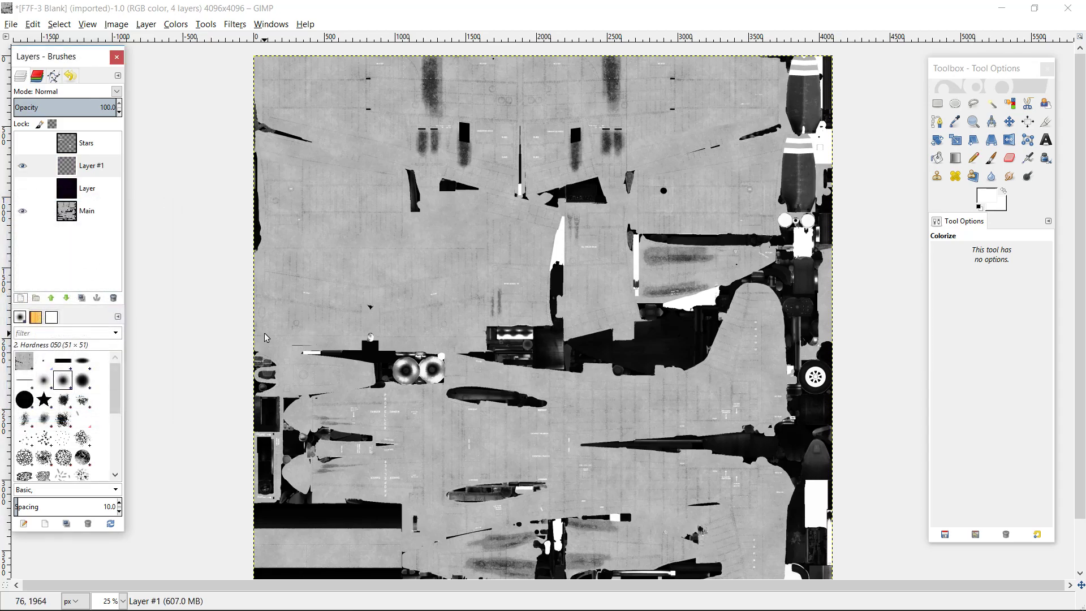
Step: View the dragon and skin texture images in the Toothless folder in File Explorer, and return to GIMP without colorizing the empty layer
{"action": "key", "text": "alt+Tab"}
{"action": "key", "text": "alt+Tab"}
{"action": "key", "text": "alt+Tab"}
{"action": "key", "text": "alt+Tab"}
{"action": "key", "text": "alt+Tab"}
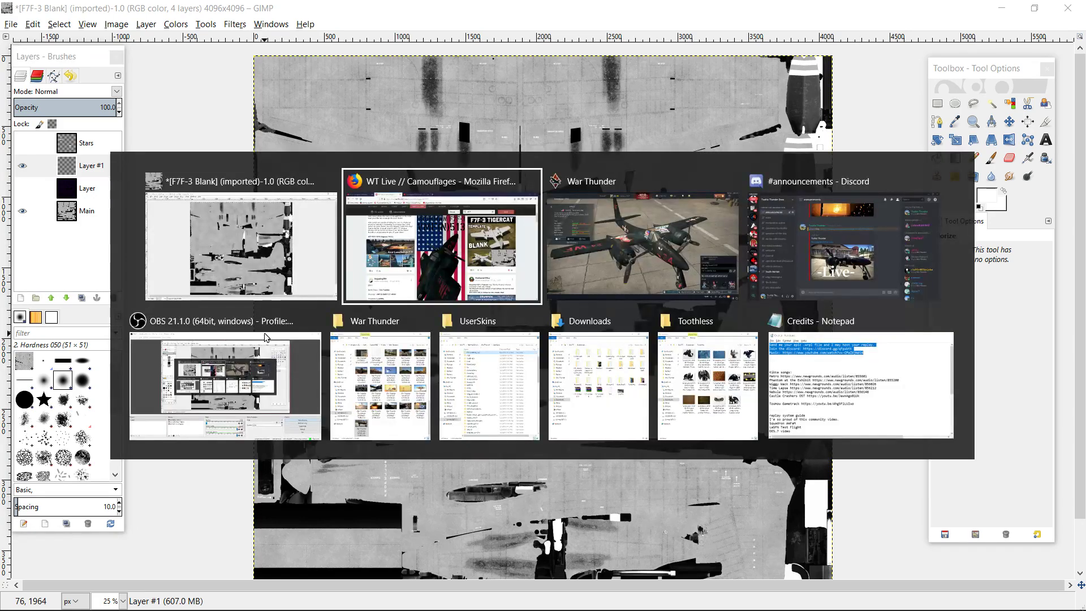
{"action": "key", "text": "alt+Tab"}
{"action": "key", "text": "alt+Tab"}
{"action": "key", "text": "alt+Tab"}
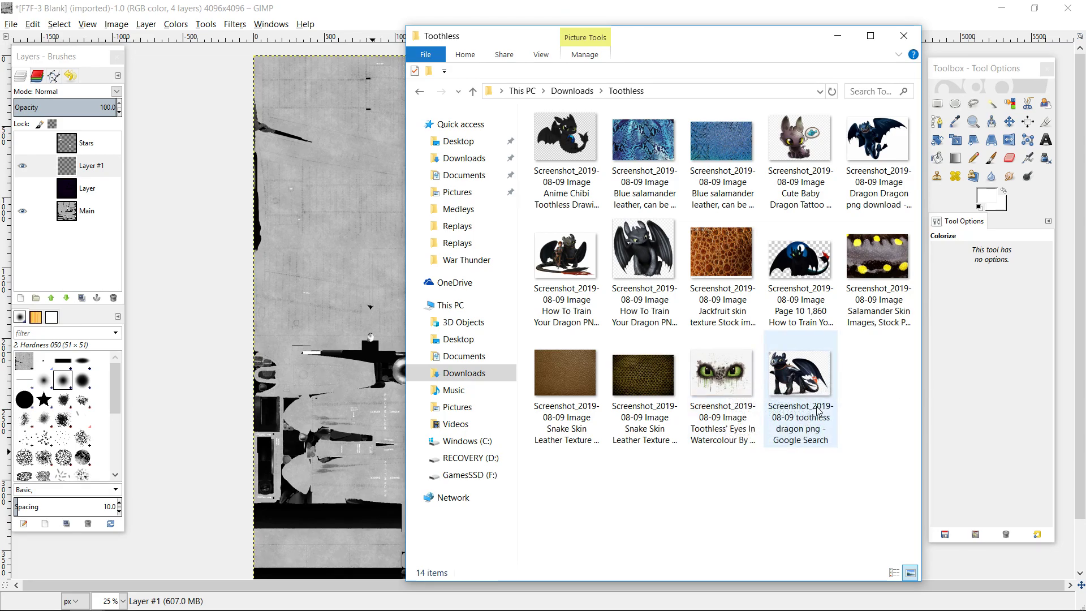
{"action": "left_click", "coordinate": [210, 153]}
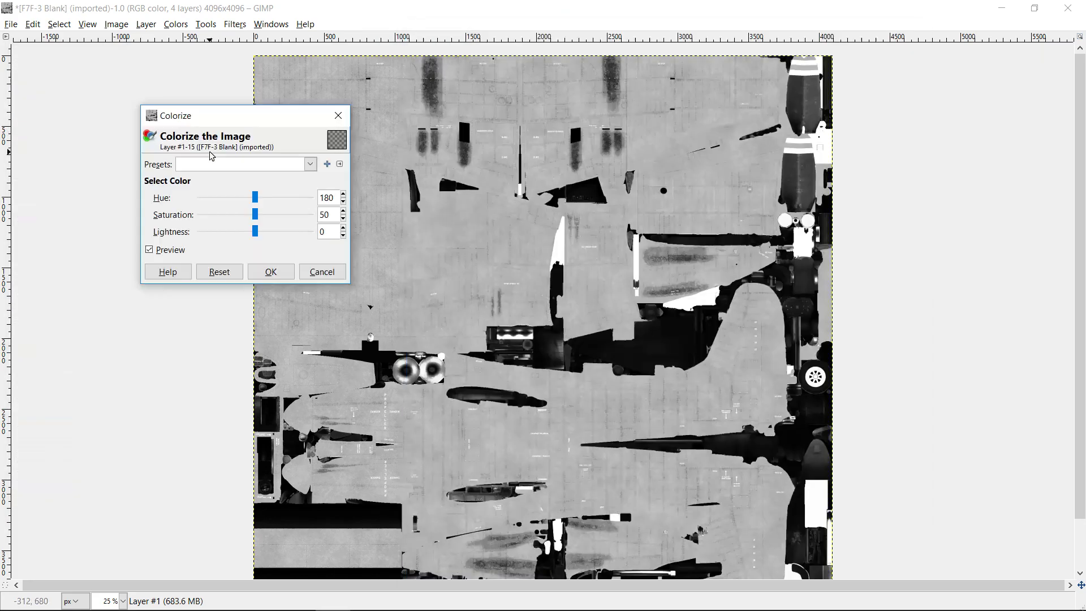
{"action": "left_click", "coordinate": [321, 272]}
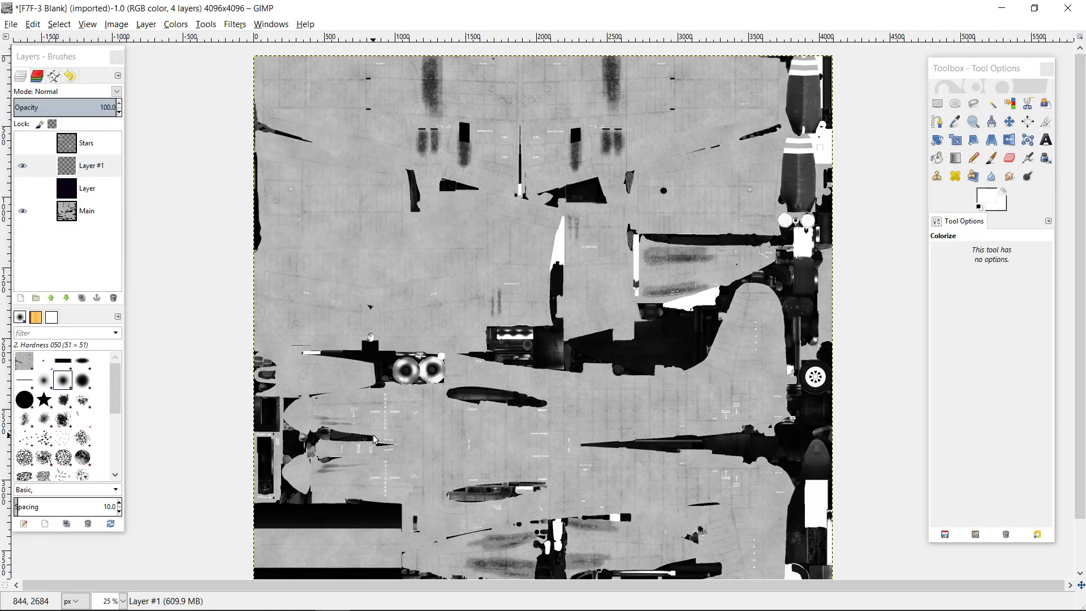
Step: Examine the template's nose and propeller area, compare it with both sides of the F7F-3's nose in War Thunder, and return to GIMP
{"action": "scroll", "coordinate": [373, 439], "scroll_direction": "up", "scroll_amount": 3}
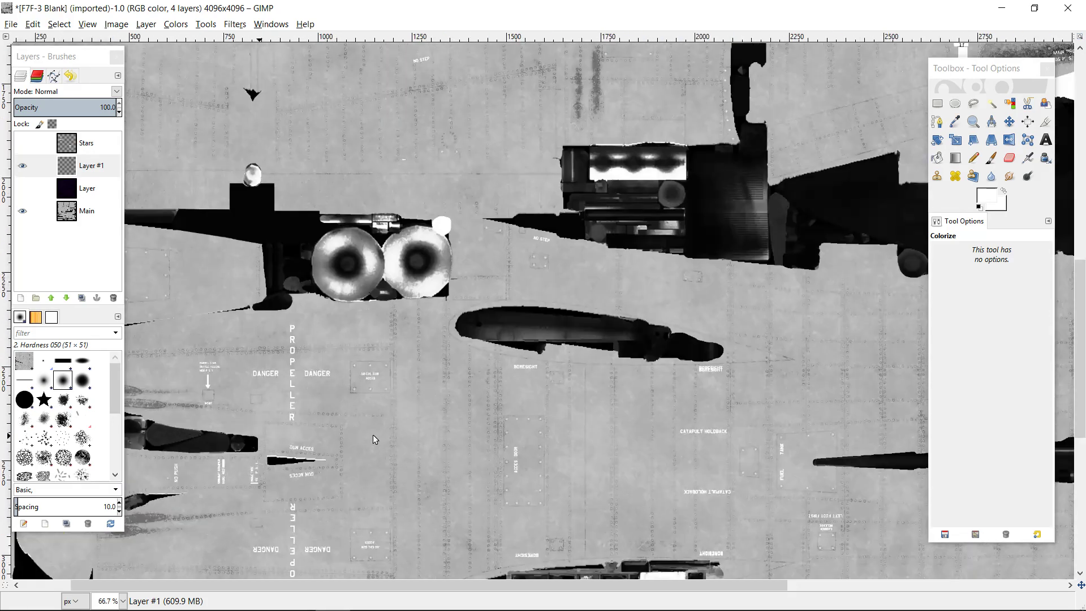
{"action": "left_click_drag", "start_coordinate": [437, 582], "coordinate": [286, 585]}
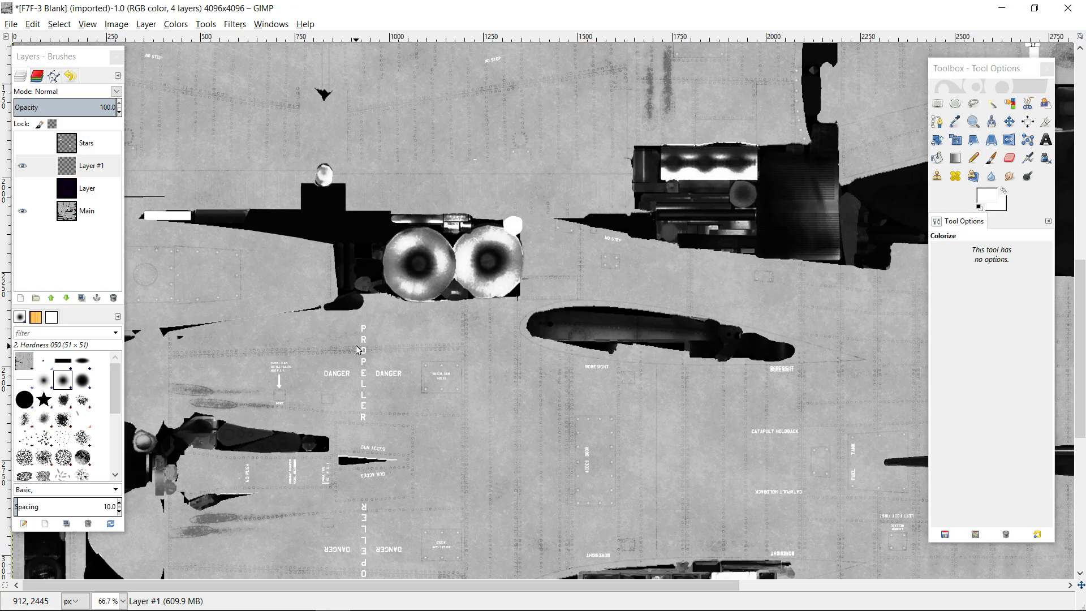
{"action": "key", "text": "alt+Tab"}
{"action": "key", "text": "alt+Tab"}
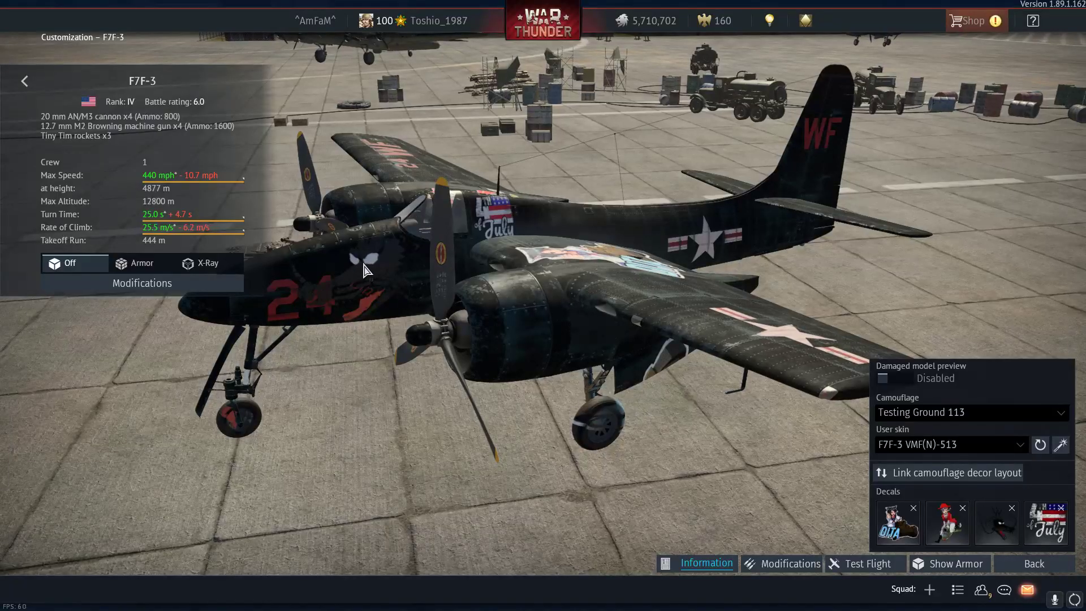
{"action": "left_click_drag", "start_coordinate": [395, 314], "coordinate": [595, 282]}
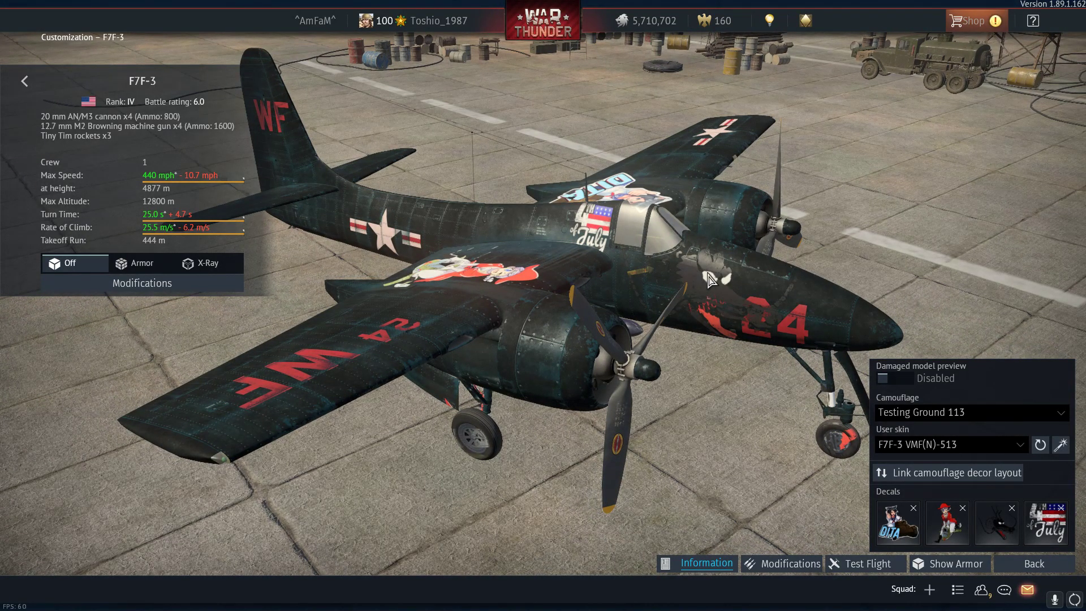
{"action": "left_click_drag", "start_coordinate": [714, 274], "coordinate": [372, 272]}
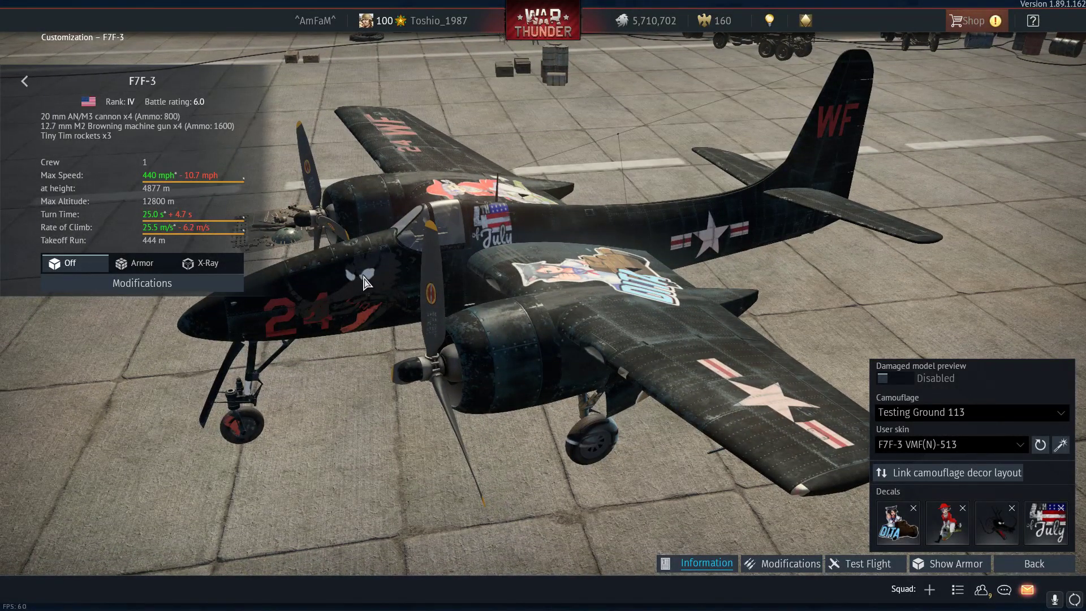
{"action": "left_click_drag", "start_coordinate": [320, 318], "coordinate": [830, 273]}
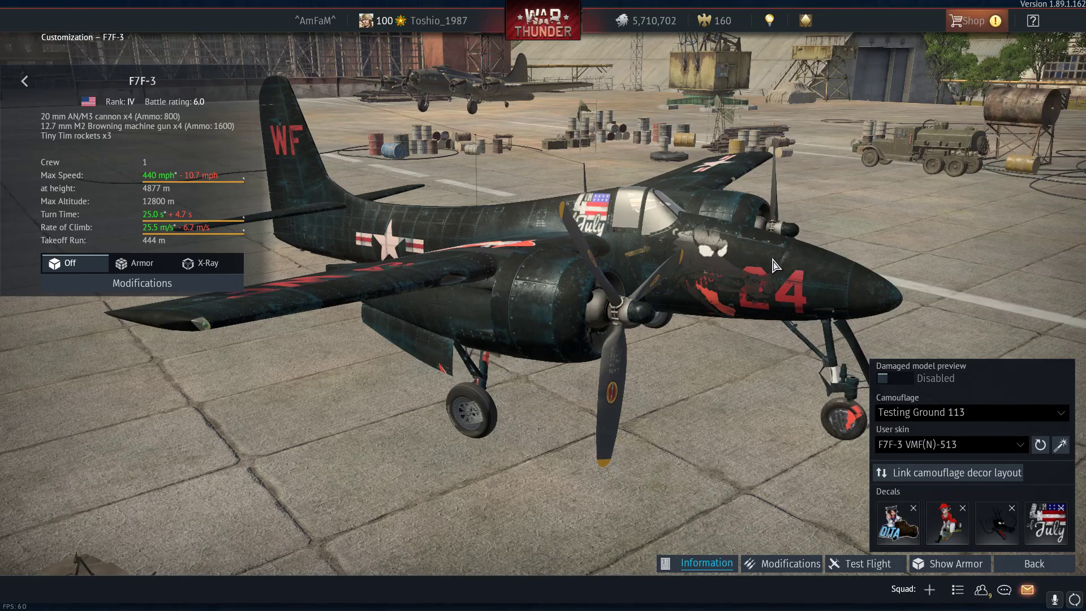
{"action": "left_click_drag", "start_coordinate": [752, 266], "coordinate": [748, 269]}
{"action": "scroll", "coordinate": [749, 269], "scroll_direction": "up", "scroll_amount": 3}
{"action": "scroll", "coordinate": [750, 276], "scroll_direction": "up", "scroll_amount": 5}
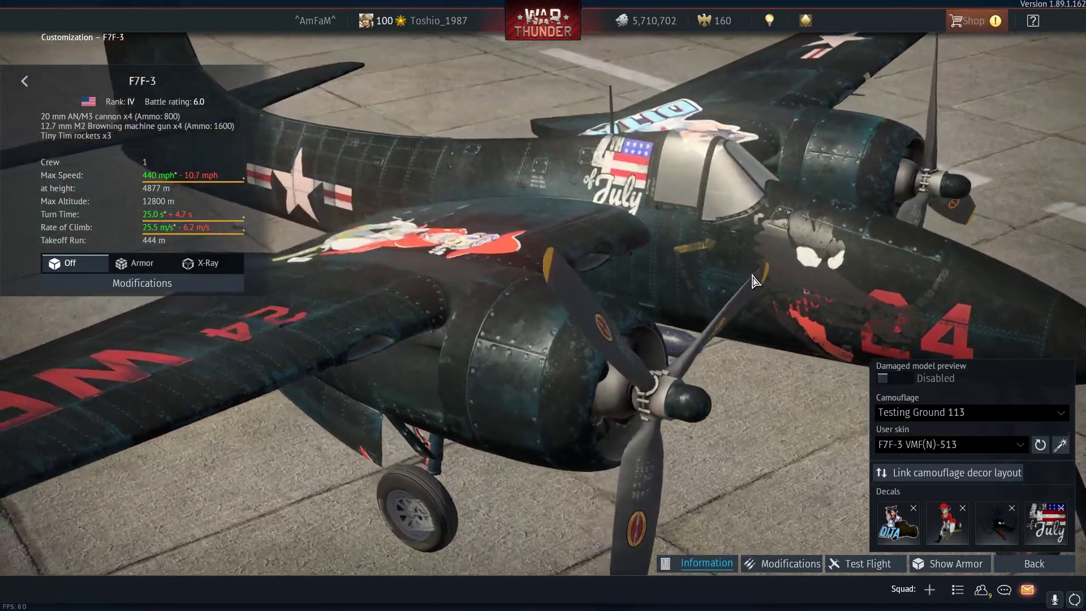
{"action": "left_click_drag", "start_coordinate": [752, 274], "coordinate": [760, 275]}
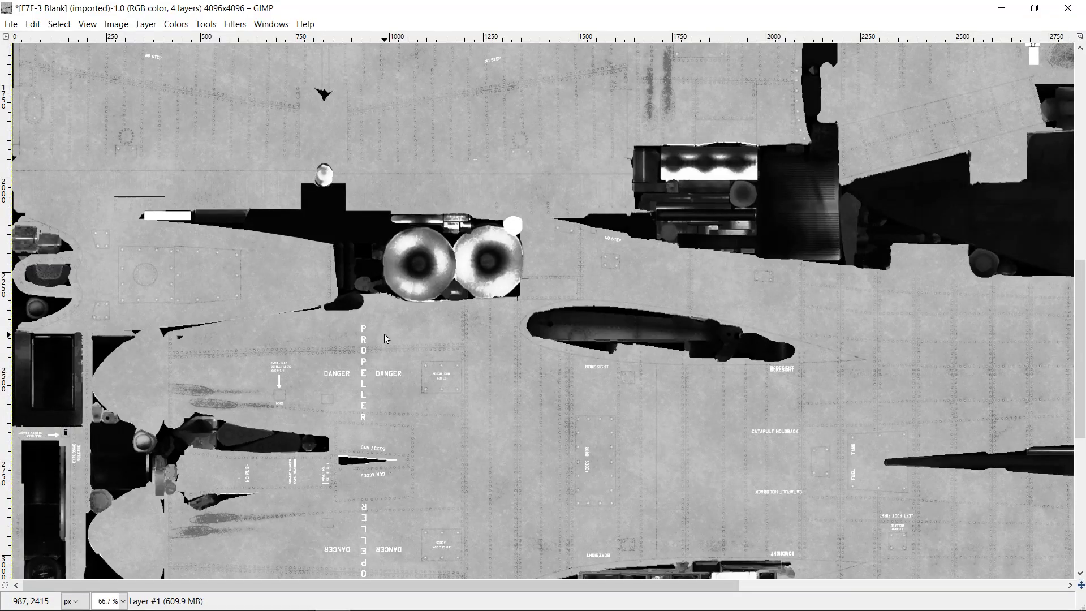
{"action": "scroll", "coordinate": [385, 338], "scroll_direction": "down", "scroll_amount": 3}
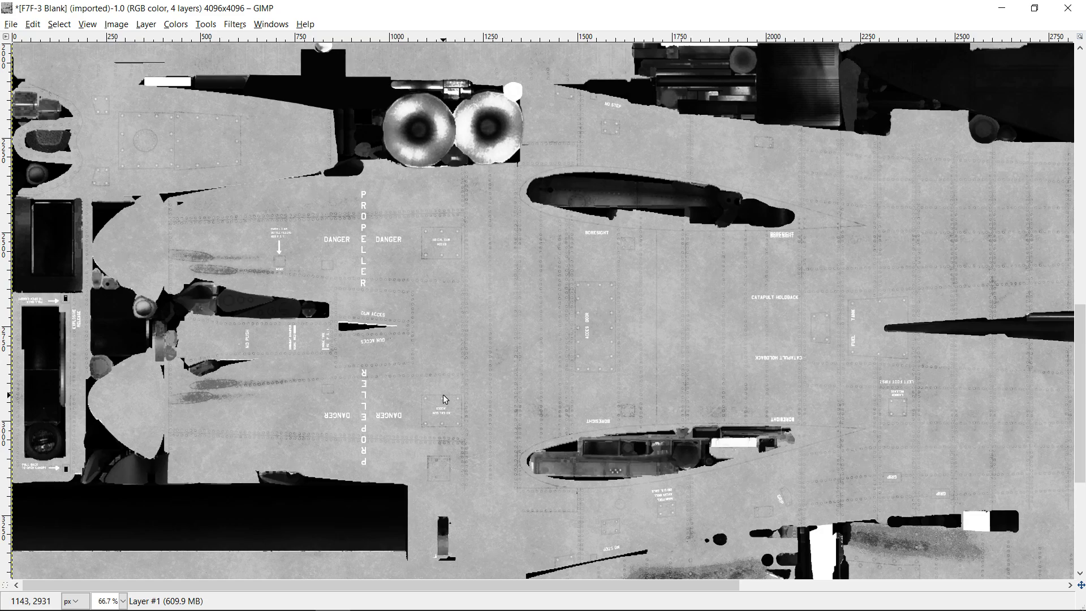
{"action": "key", "text": "alt+Tab"}
{"action": "key", "text": "alt+Tab"}
{"action": "key", "text": "alt+Tab"}
{"action": "key", "text": "alt+Tab"}
{"action": "key", "text": "alt+Tab"}
{"action": "key", "text": "alt+Tab"}
{"action": "key", "text": "alt+Tab"}
{"action": "key", "text": "alt+Tab"}
{"action": "key", "text": "alt+Tab"}
{"action": "key", "text": "alt+Tab"}
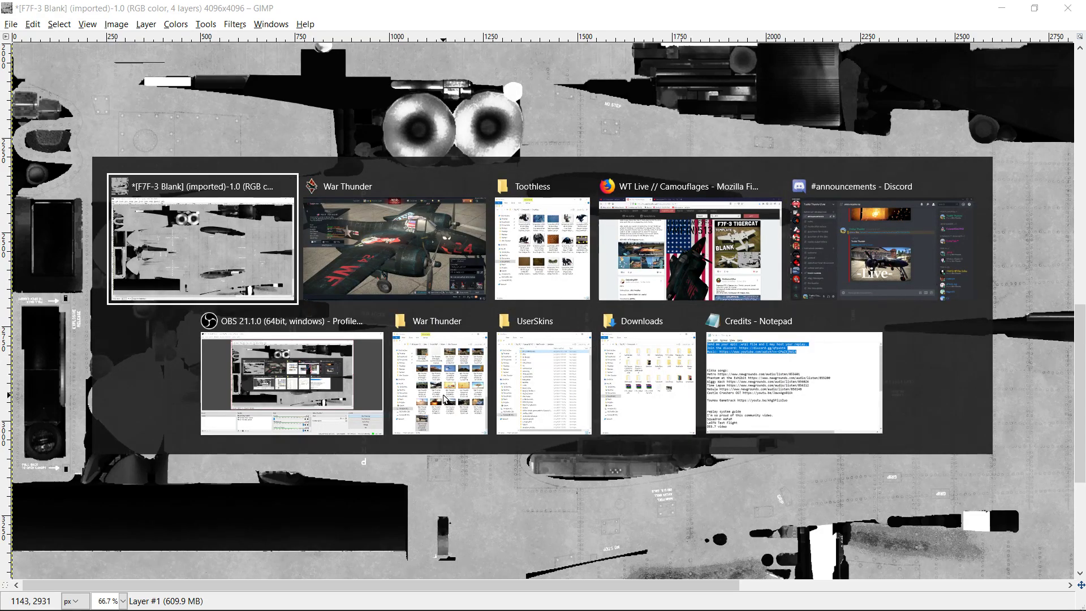
Step: Move the Layers and Brushes dock beside the toolbox to uncover the nose area, and select the empty Layer #1
{"action": "scroll", "coordinate": [315, 317], "scroll_direction": "up", "scroll_amount": 5}
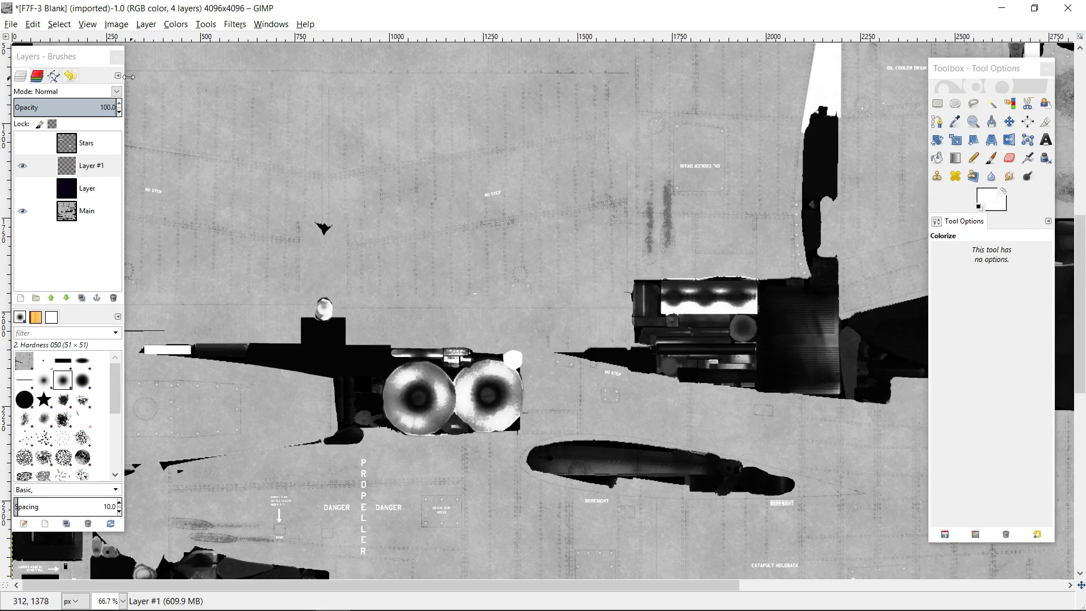
{"action": "mouse_move", "coordinate": [62, 55]}
{"action": "left_mouse_down"}
{"action": "mouse_move", "coordinate": [657, 93]}
{"action": "mouse_move", "coordinate": [830, 58]}
{"action": "left_mouse_up"}
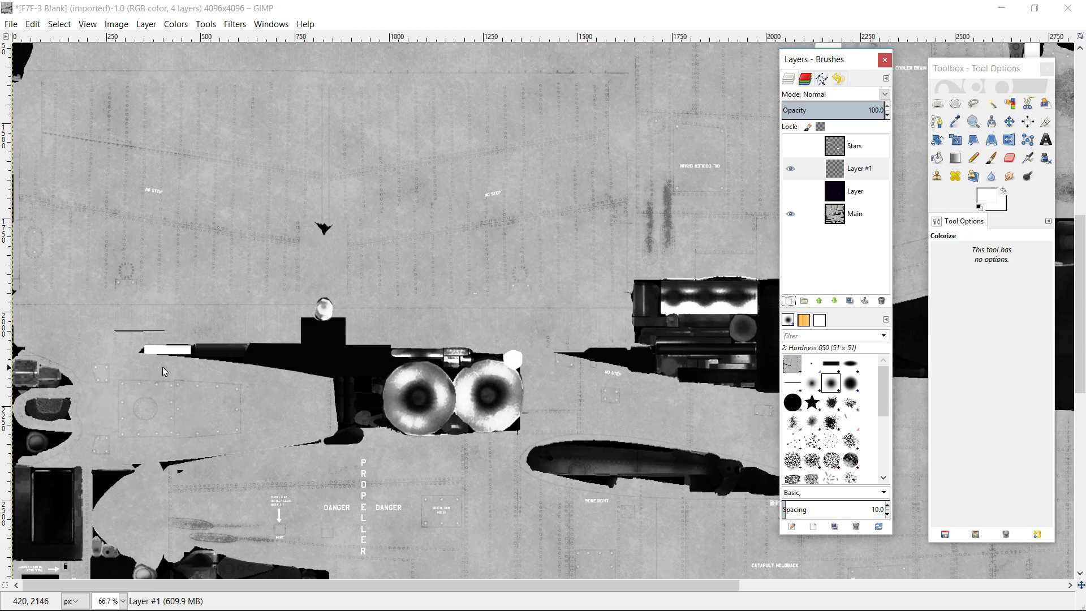
{"action": "left_click", "coordinate": [858, 171]}
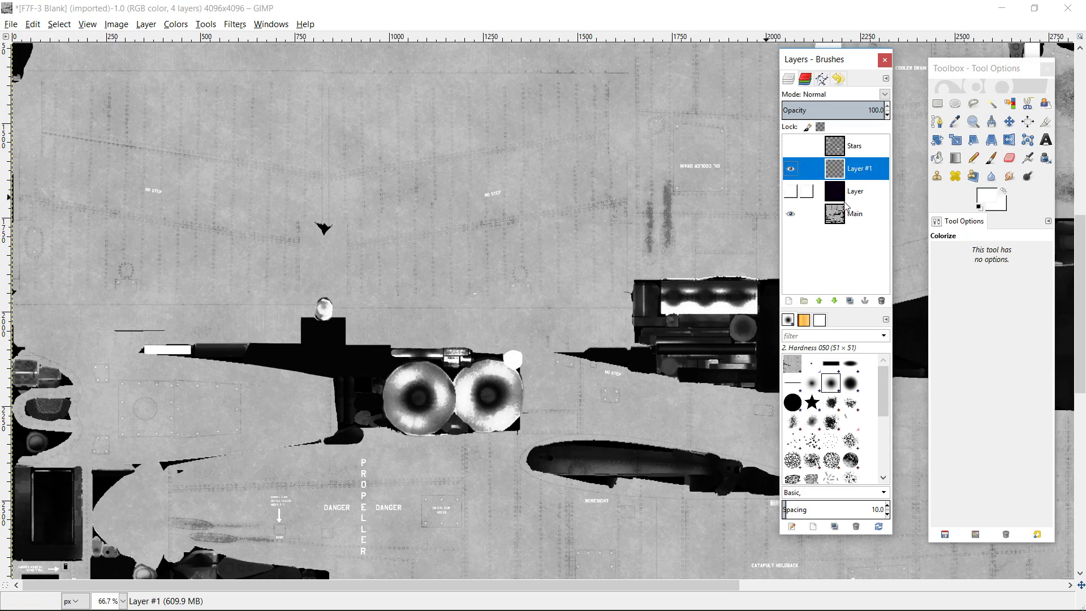
Step: Add the Toothless' Eyes In Watercolour image from the Toothless folder to the template as a new layer
{"action": "key", "text": "alt+Tab"}
{"action": "key", "text": "Tab"}
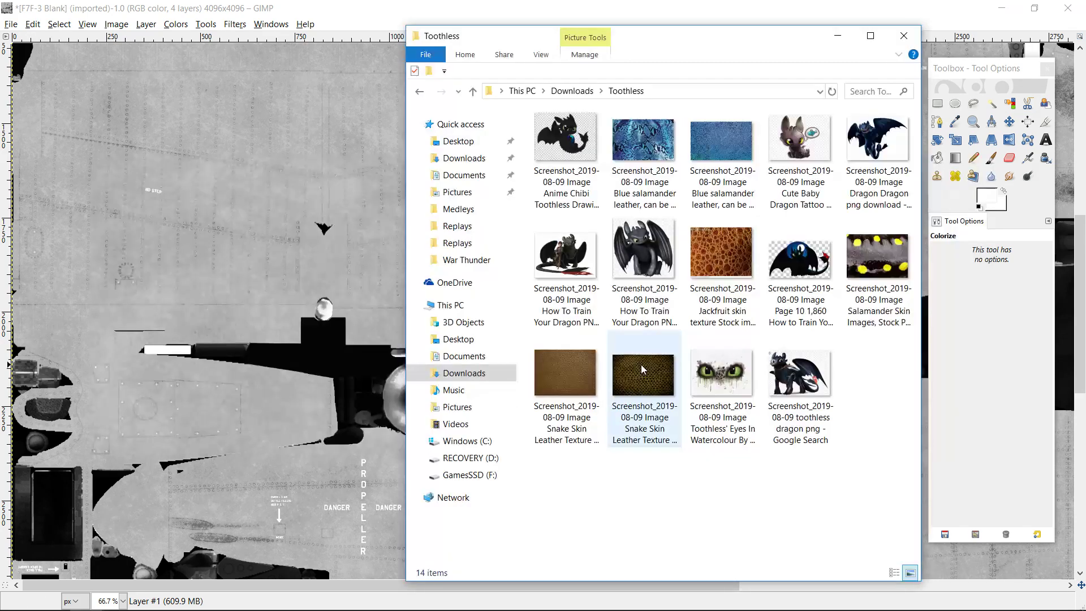
{"action": "left_click", "coordinate": [723, 375]}
{"action": "left_click_drag", "start_coordinate": [288, 381], "coordinate": [372, 364]}
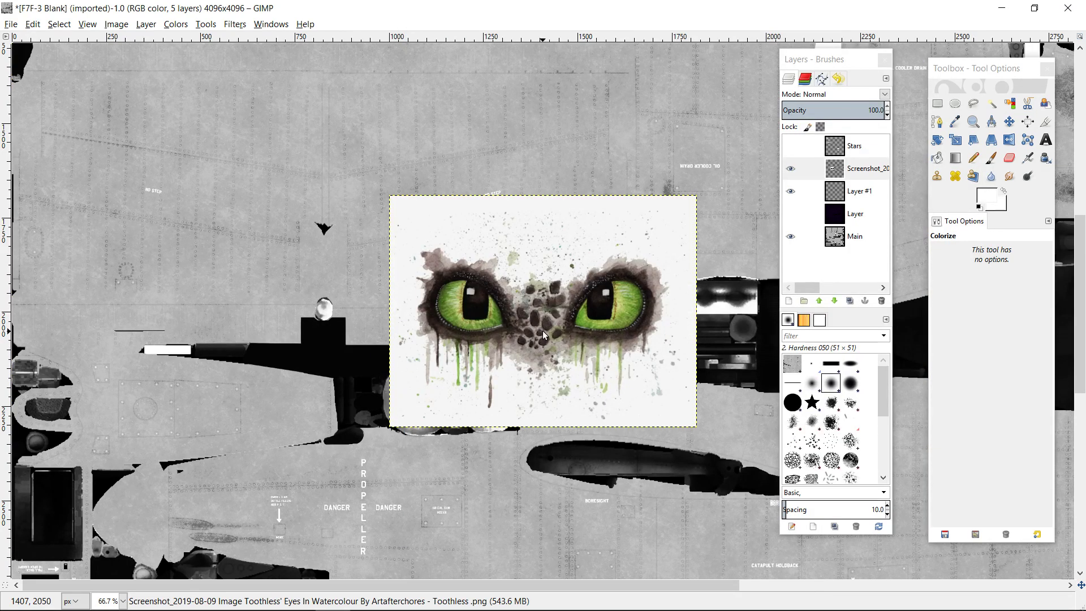
Step: Outline the left green eye in the watercolour image with Free Select, including its dark rim, and copy it
{"action": "scroll", "coordinate": [542, 330], "scroll_direction": "up", "scroll_amount": 8}
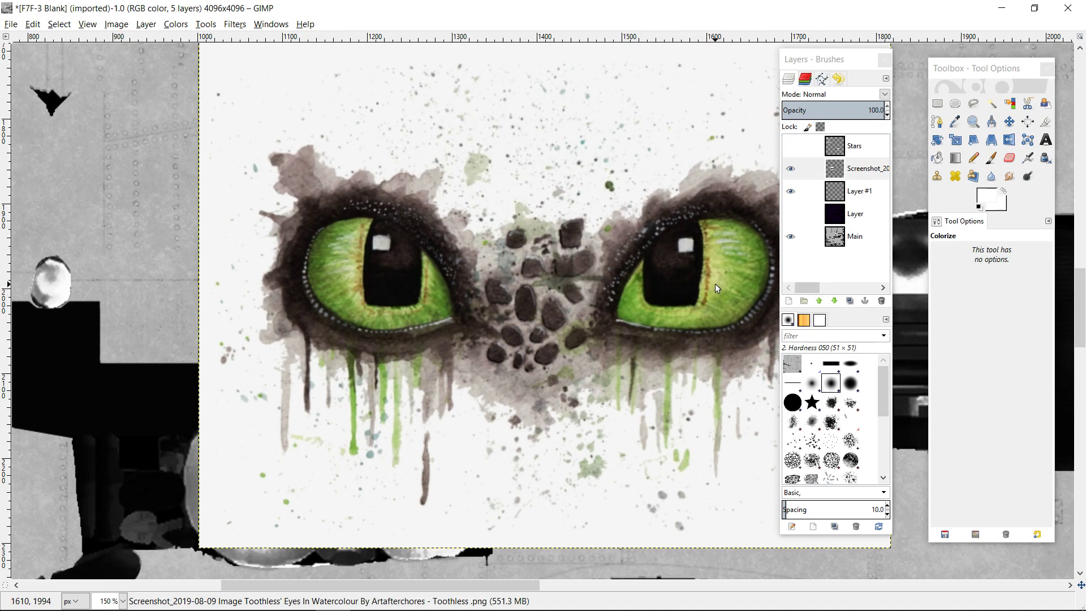
{"action": "left_click", "coordinate": [974, 104]}
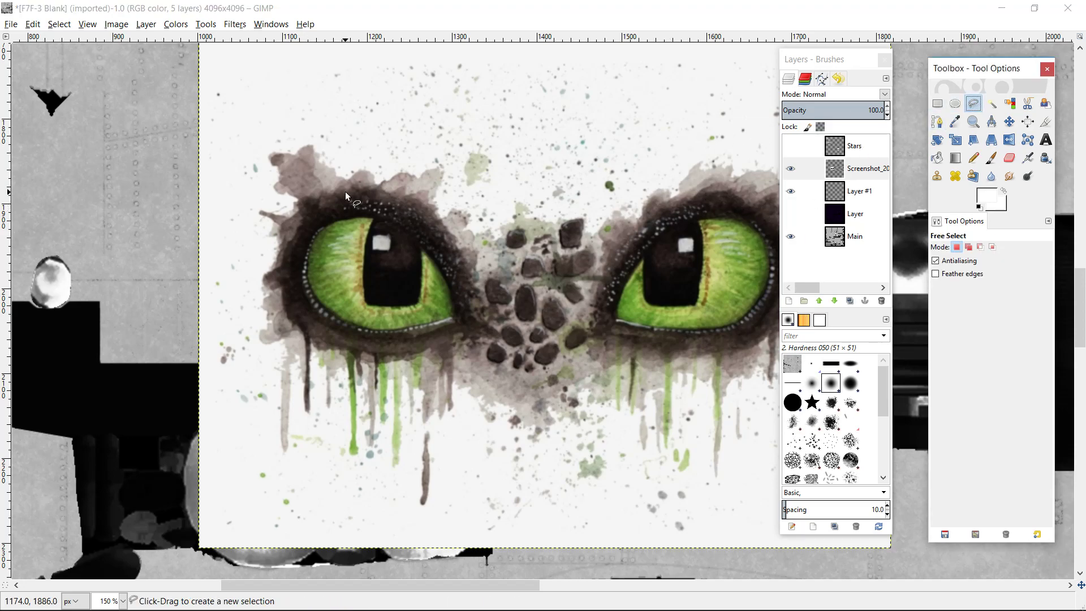
{"action": "left_click", "coordinate": [370, 197]}
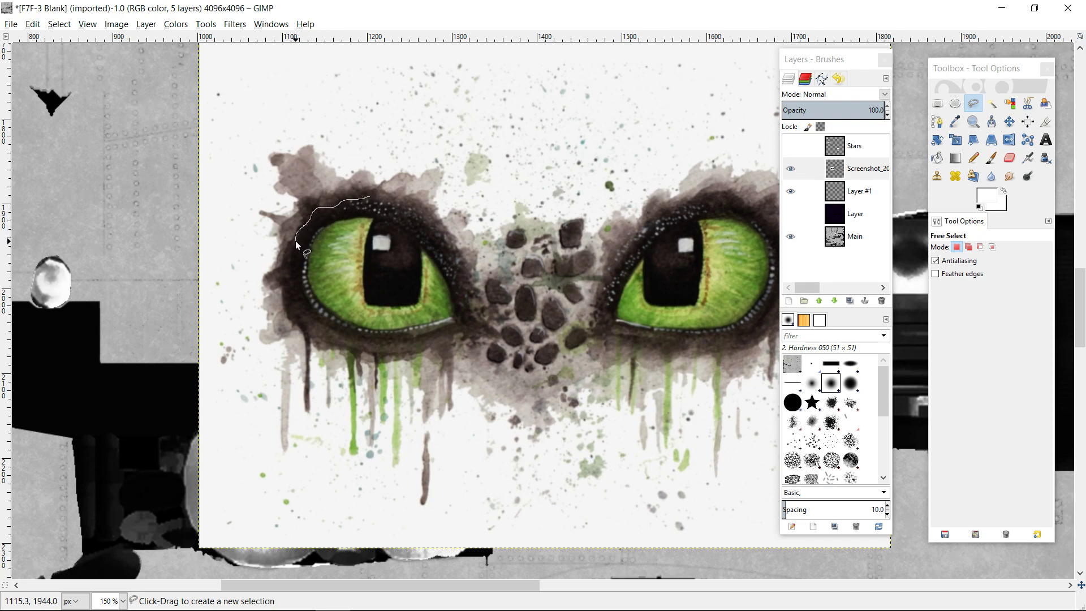
{"action": "left_click_drag", "start_coordinate": [289, 294], "coordinate": [302, 328]}
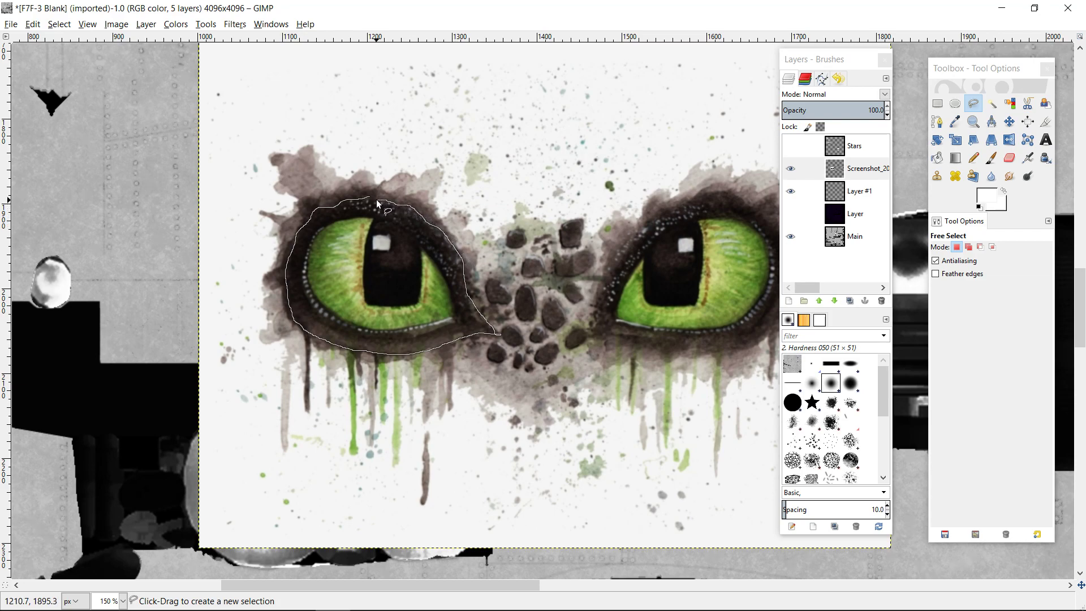
{"action": "key", "text": "Return"}
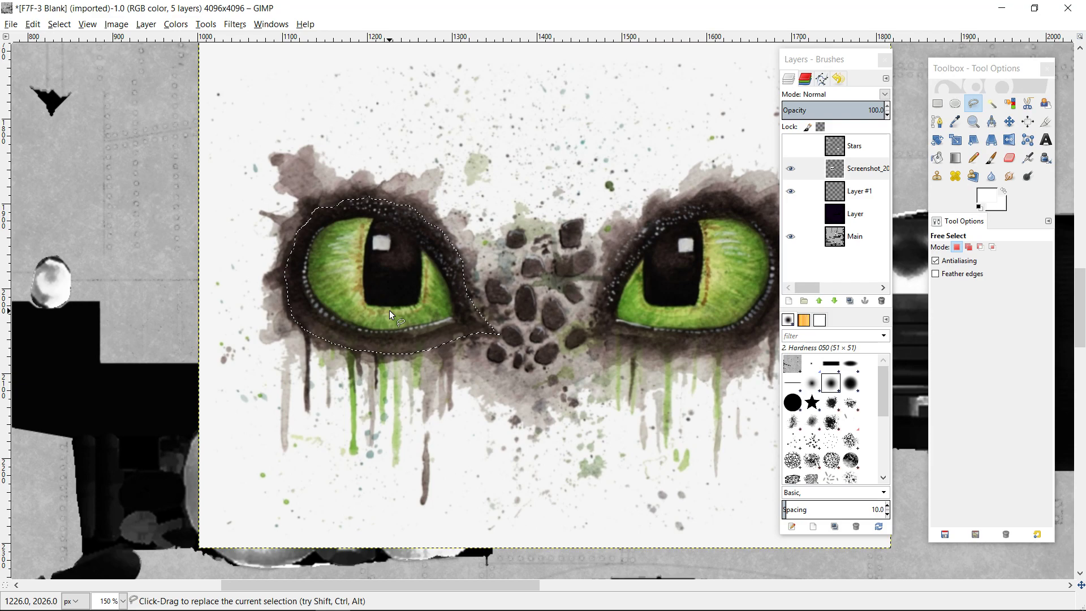
{"action": "key", "text": "ctrl+c"}
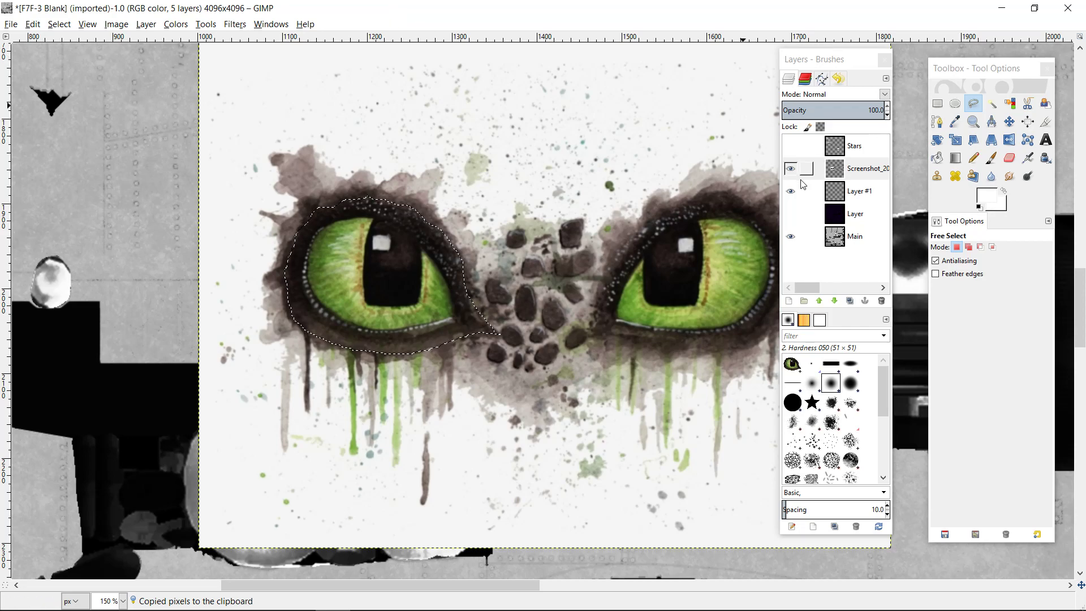
Step: Hide the watercolour eyes layer, select Layer #1, and paste the copied eye onto the template's nose section
{"action": "left_click", "coordinate": [791, 169]}
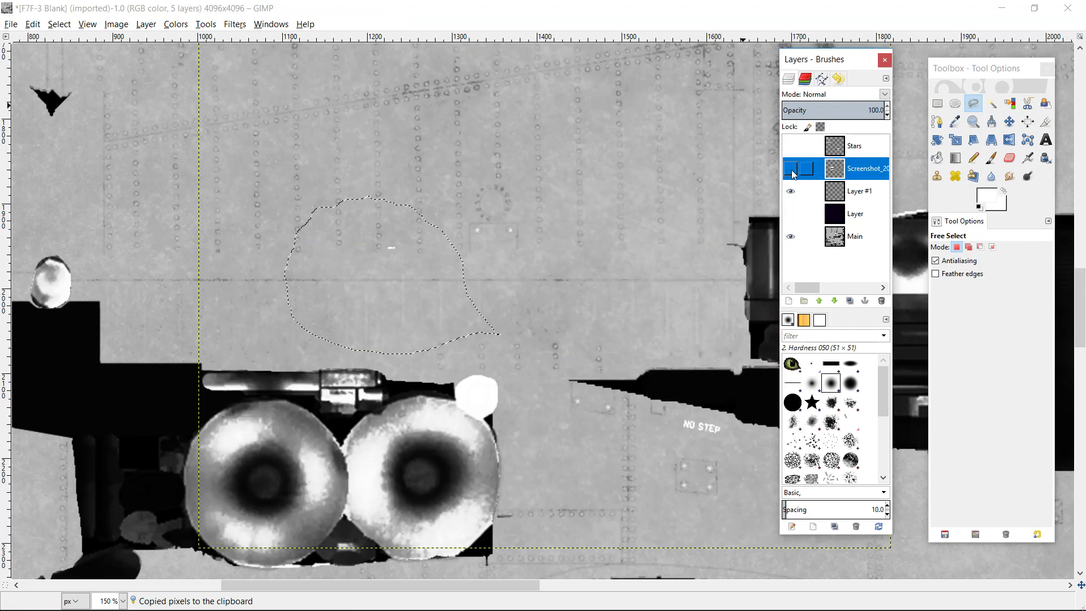
{"action": "left_click", "coordinate": [861, 197]}
{"action": "key", "text": "1"}
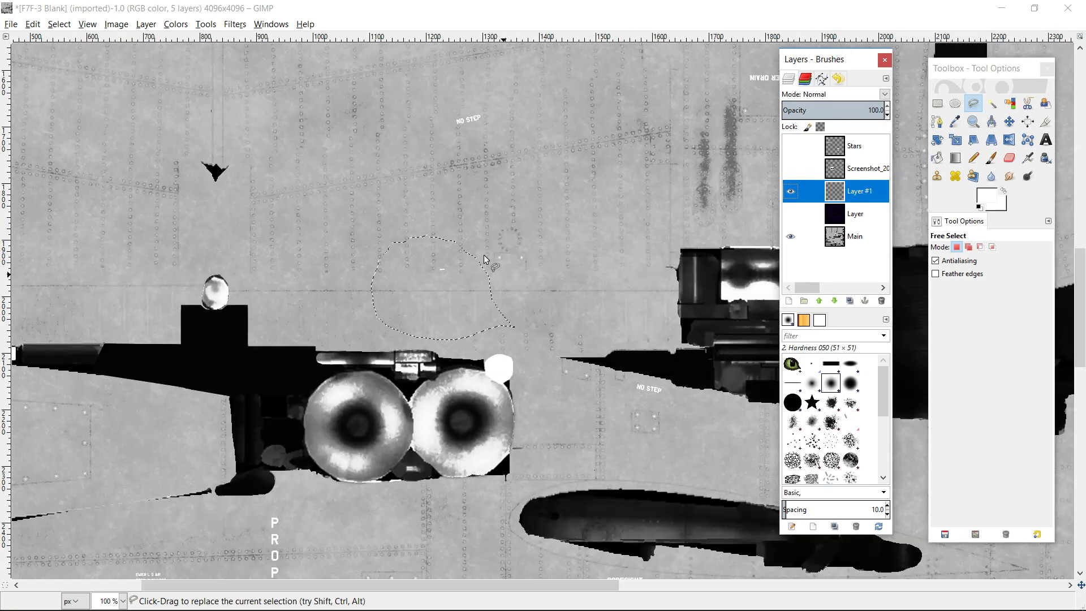
{"action": "key", "text": "minus"}
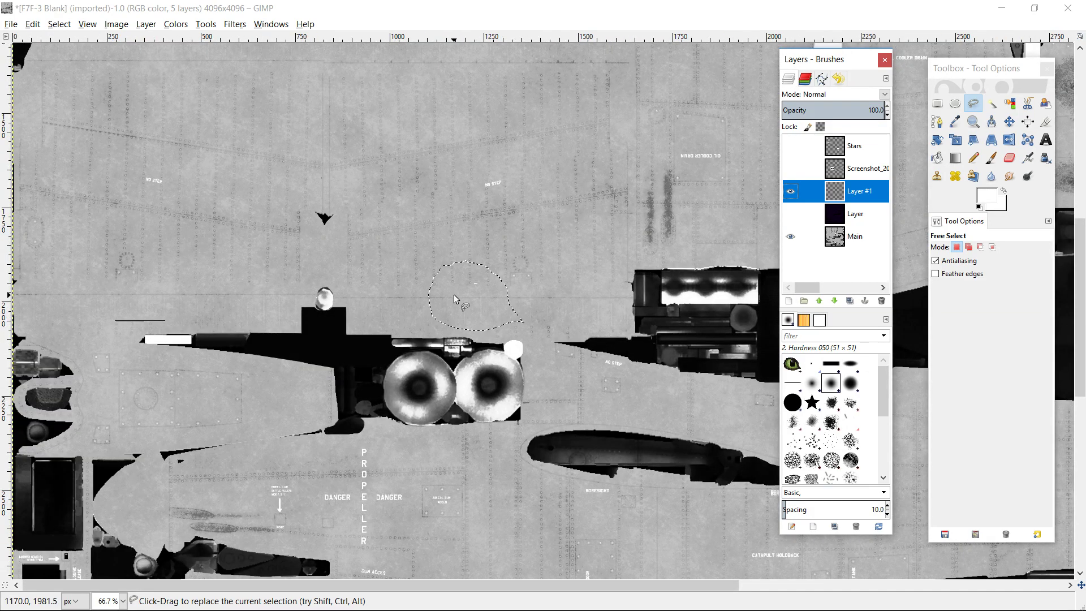
{"action": "key", "text": "ctrl+v"}
{"action": "left_click_drag", "start_coordinate": [456, 300], "coordinate": [169, 421]}
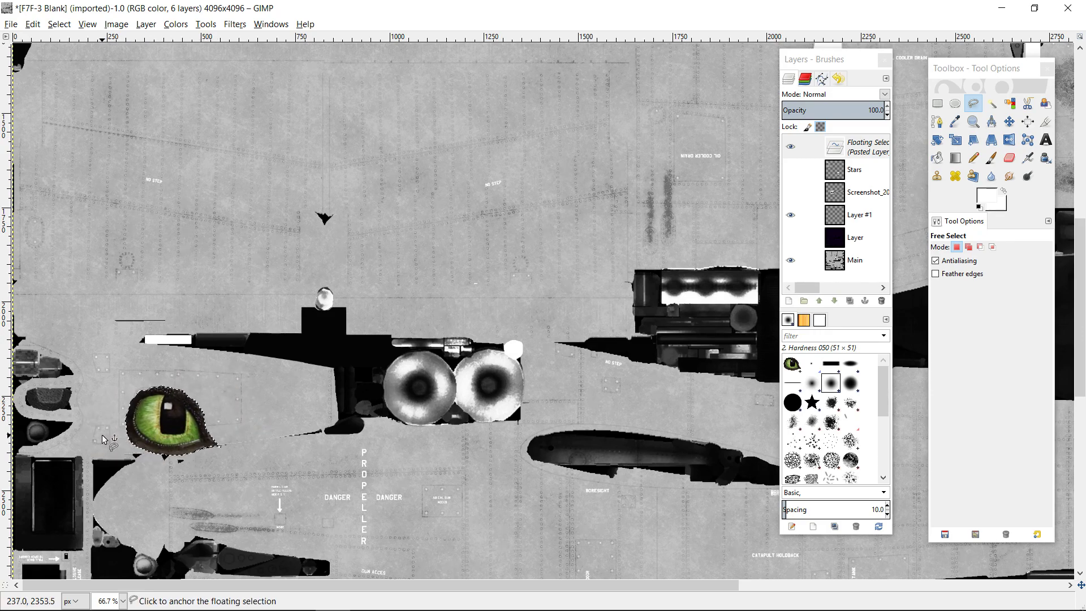
Step: Rotate the pasted eye by about -16.36 degrees
{"action": "left_click", "coordinate": [938, 140]}
{"action": "left_click", "coordinate": [154, 436]}
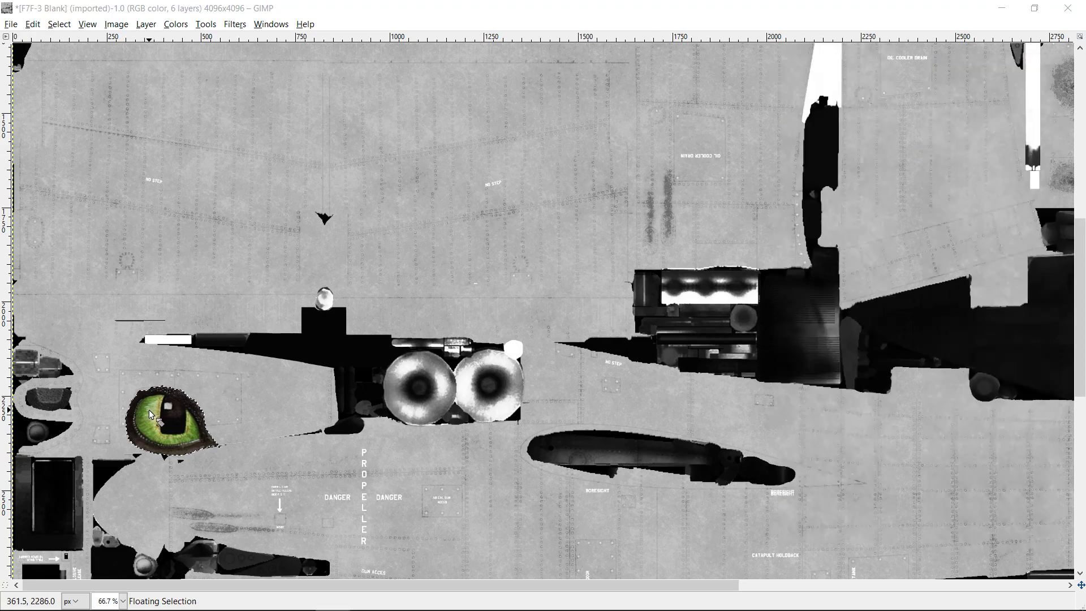
{"action": "left_click_drag", "start_coordinate": [153, 437], "coordinate": [137, 419]}
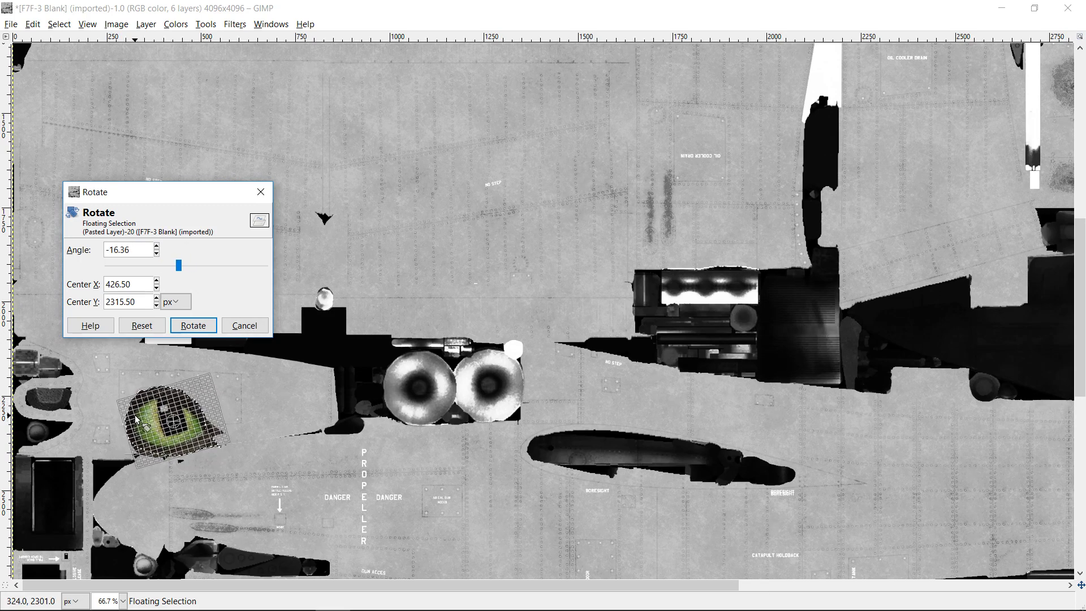
{"action": "left_click", "coordinate": [193, 325]}
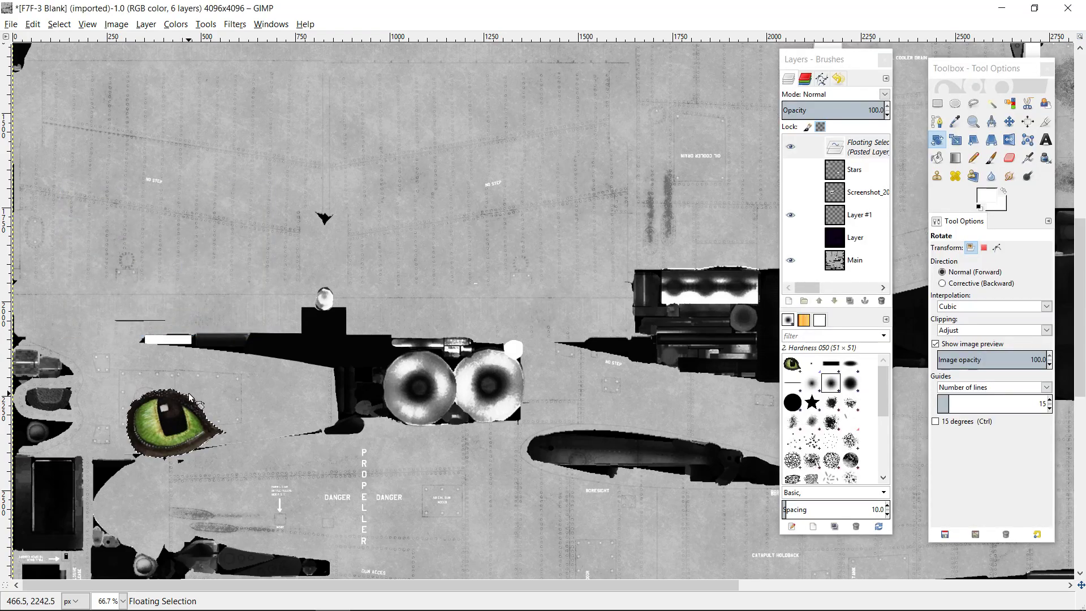
Step: Scale the pasted eye to 180 × 152 px with its width and height linked
{"action": "left_click", "coordinate": [955, 140]}
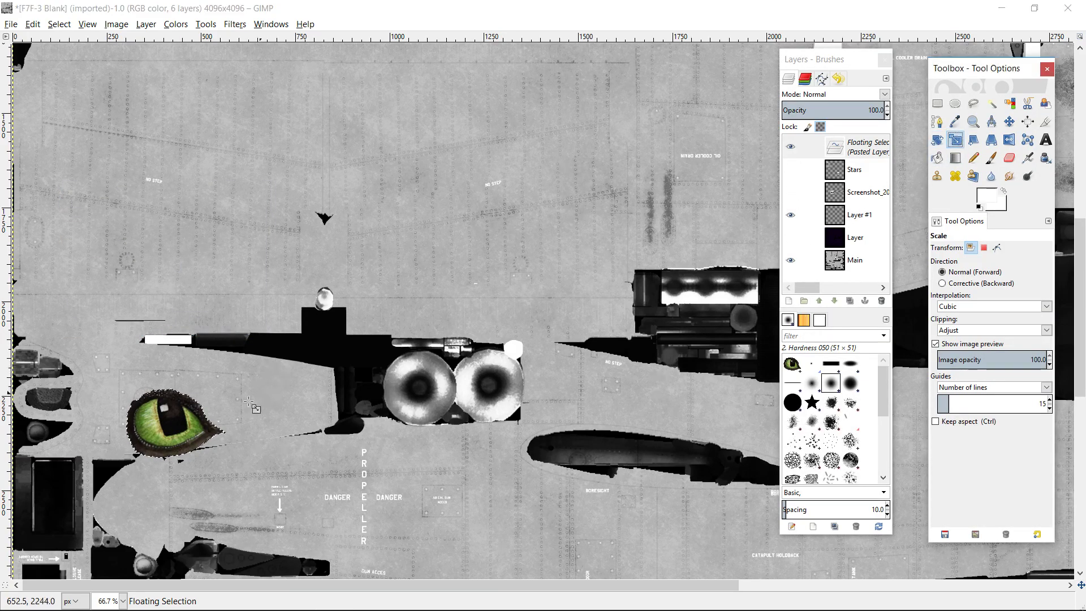
{"action": "left_click", "coordinate": [169, 417]}
{"action": "left_click", "coordinate": [224, 229]}
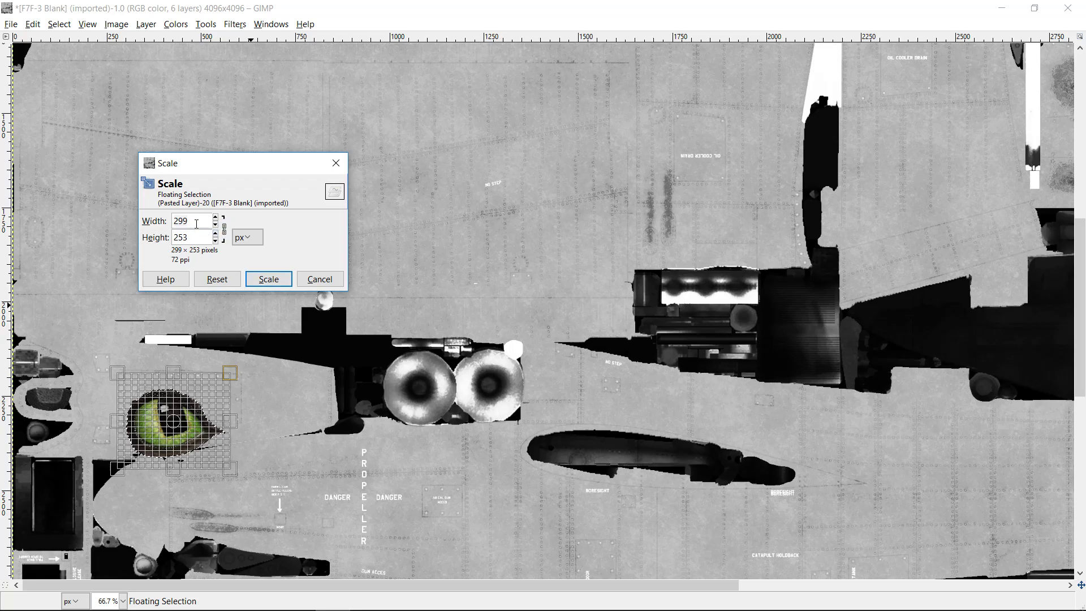
{"action": "double_click", "coordinate": [196, 224]}
{"action": "type", "text": "180"}
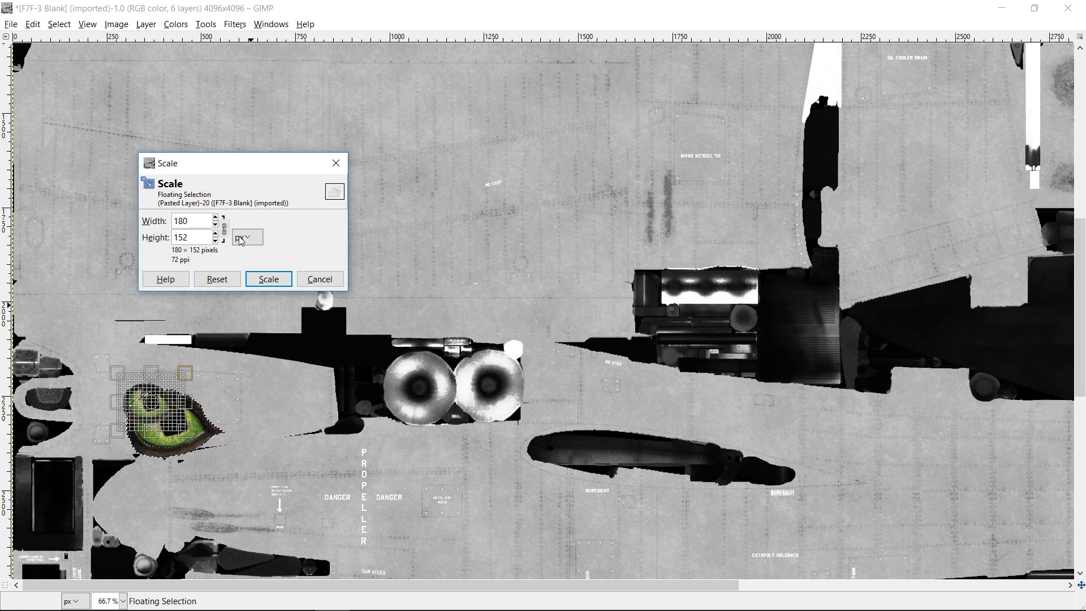
{"action": "left_click", "coordinate": [269, 279]}
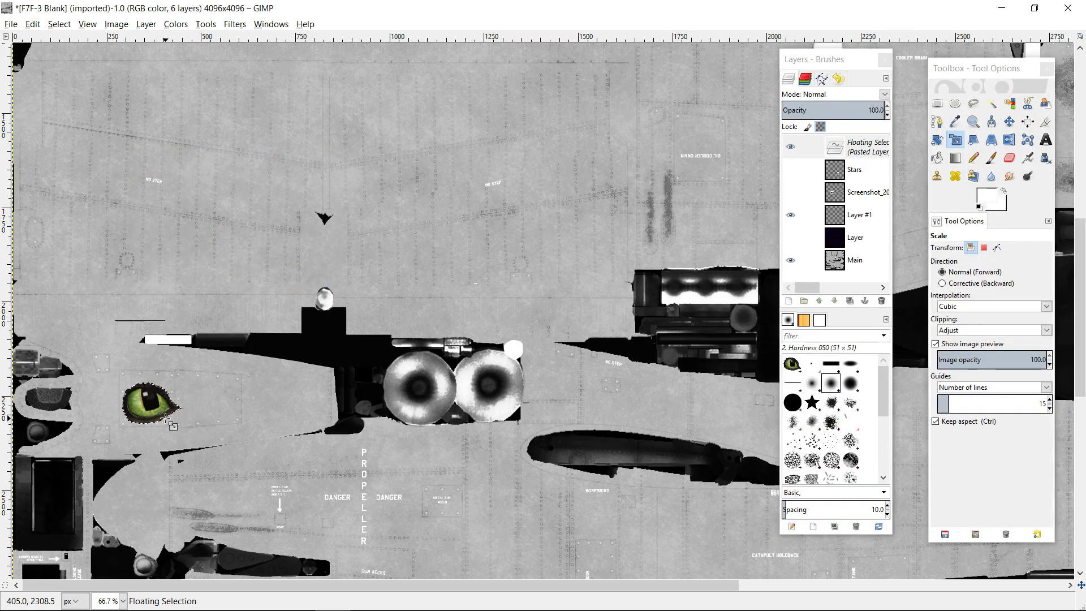
Step: Move the scaled eye about 111 px left and 86 px down to the lower front edge of the nose section
{"action": "scroll", "coordinate": [167, 418], "scroll_direction": "up", "scroll_amount": 1}
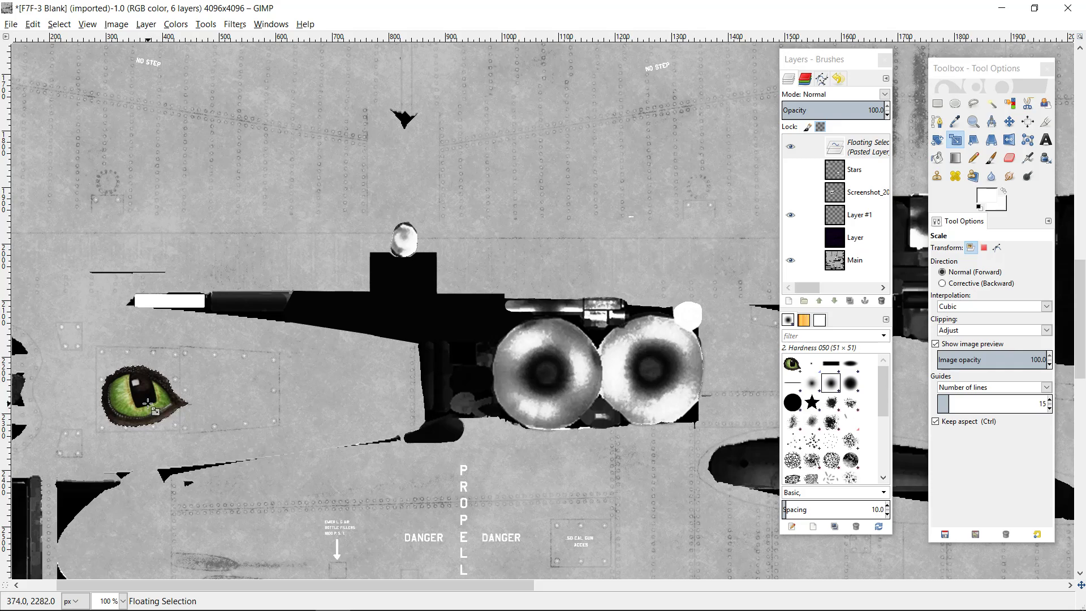
{"action": "key", "text": "m"}
{"action": "left_click_drag", "start_coordinate": [147, 403], "coordinate": [82, 453]}
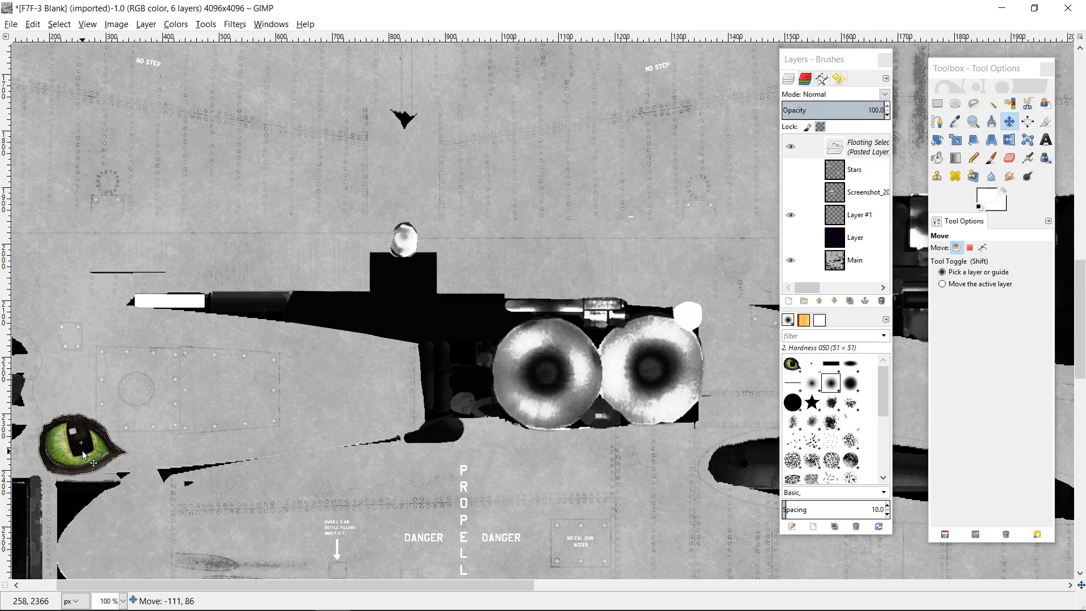
{"action": "left_click_drag", "start_coordinate": [83, 451], "coordinate": [82, 450]}
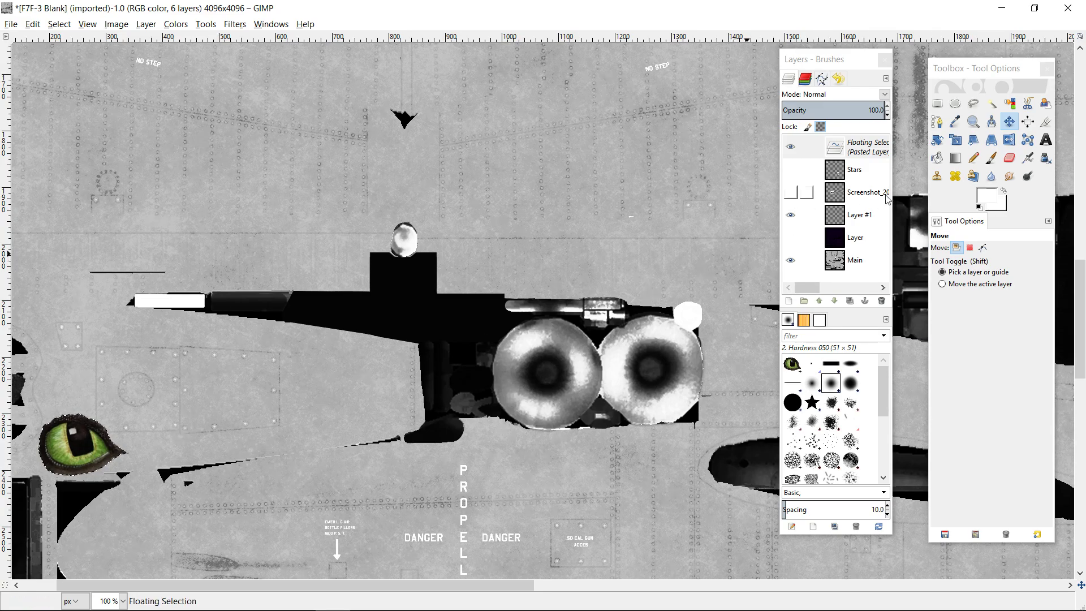
Step: Rotate the repositioned eye by about 13.20 degrees so it lines up with the nose section's lower edge
{"action": "left_click", "coordinate": [945, 144]}
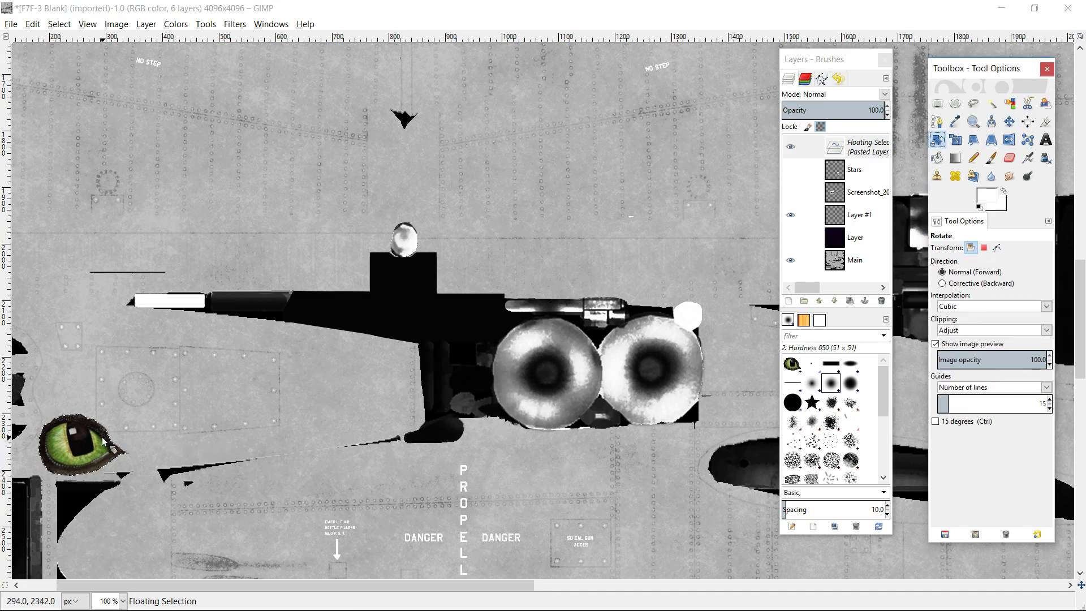
{"action": "left_click", "coordinate": [112, 452]}
{"action": "left_click_drag", "start_coordinate": [112, 453], "coordinate": [120, 467]}
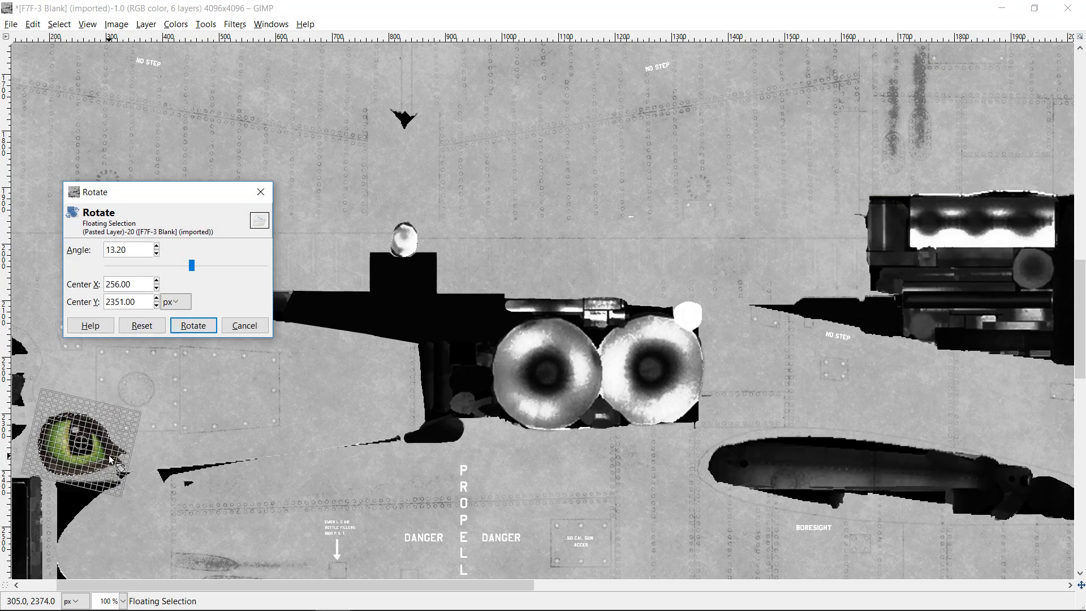
{"action": "left_click", "coordinate": [207, 329]}
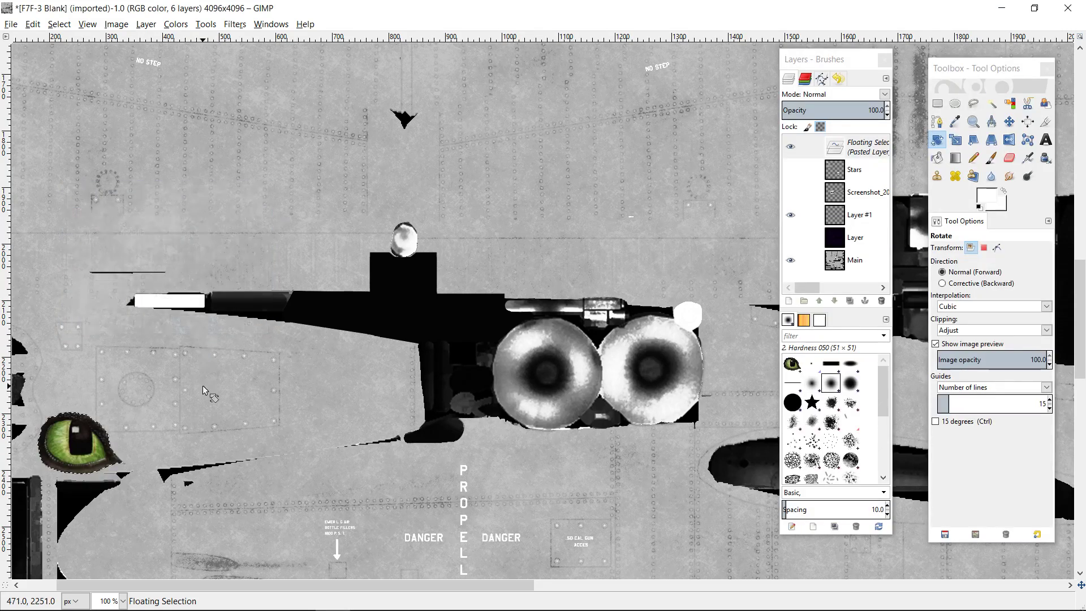
Step: Switch to War Thunder and examine the F7F-3's nose and cockpit area from several angles to judge the eye placement
{"action": "left_click_drag", "start_coordinate": [228, 583], "coordinate": [171, 581]}
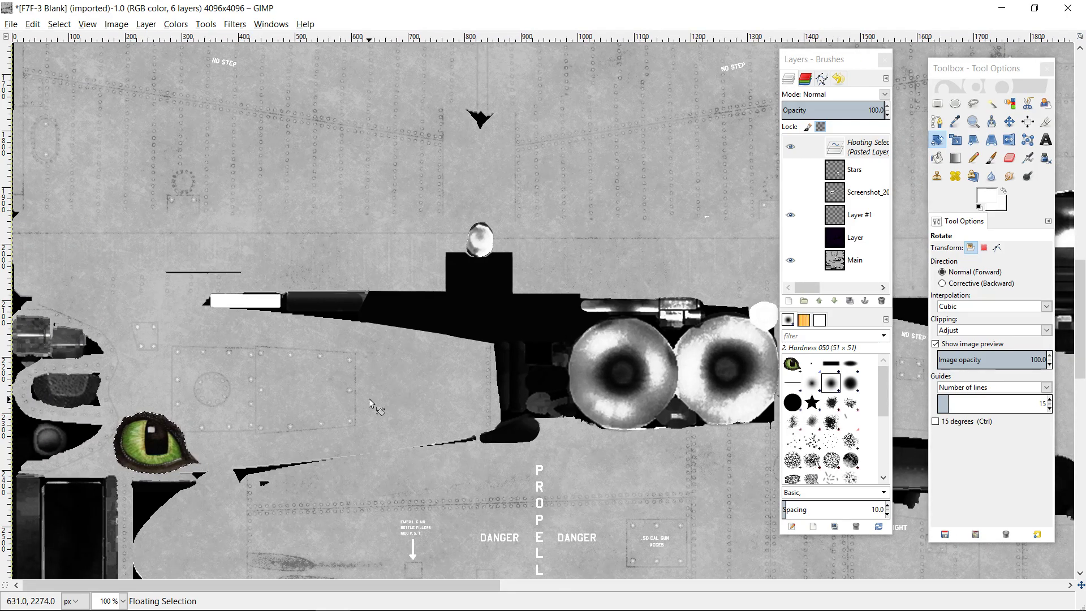
{"action": "key", "text": "alt+Tab"}
{"action": "key", "text": "alt+Tab"}
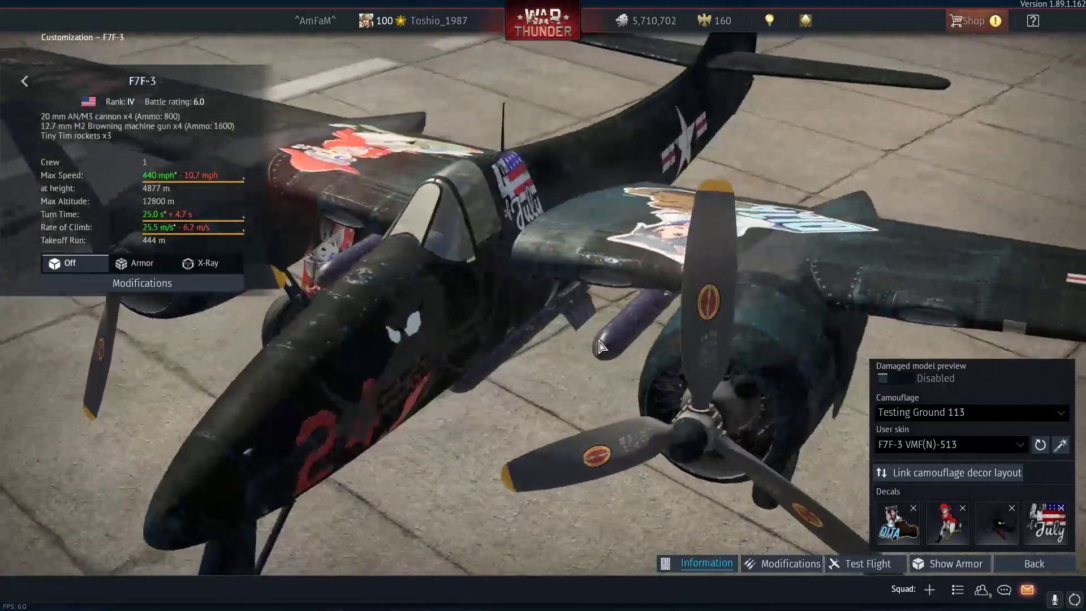
{"action": "left_click_drag", "start_coordinate": [600, 346], "coordinate": [669, 341]}
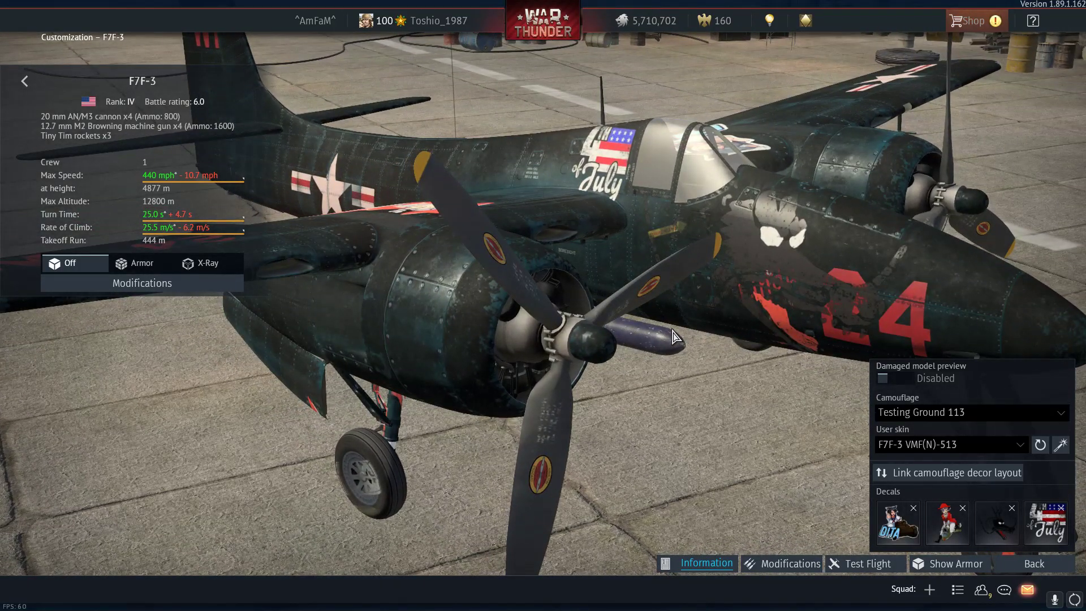
{"action": "left_click_drag", "start_coordinate": [673, 338], "coordinate": [659, 355]}
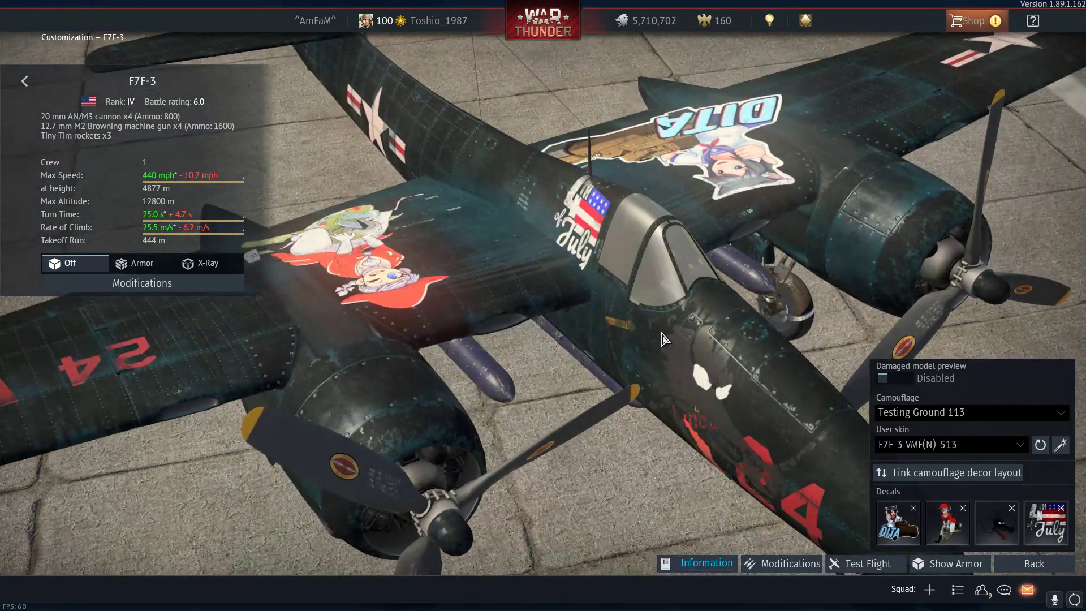
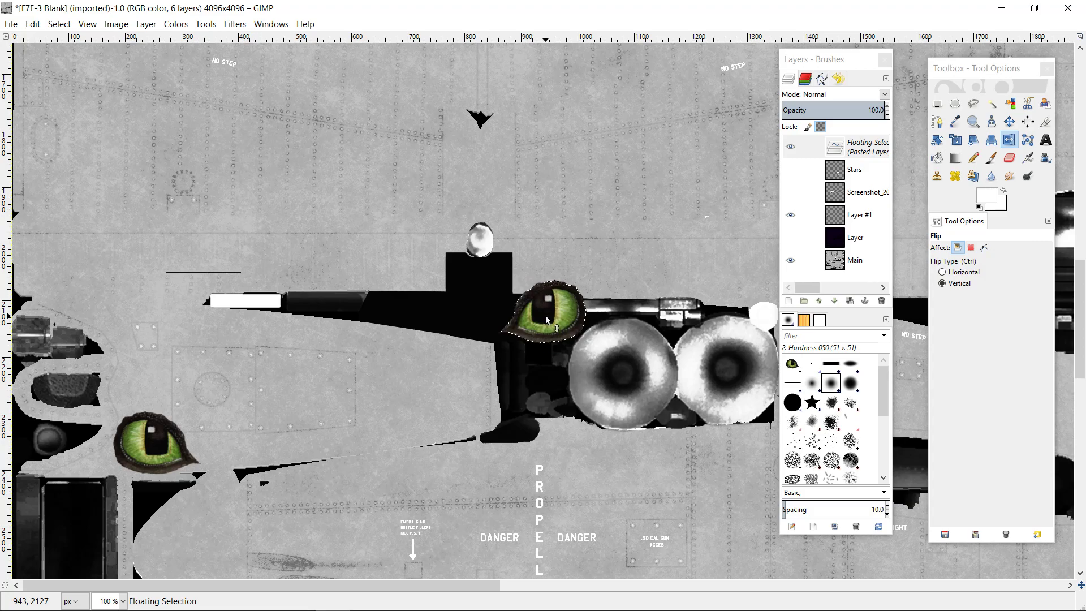
Step: Try to place a horizontally flipped second eye directly above the first eye on the nose section
{"action": "left_click", "coordinate": [951, 274]}
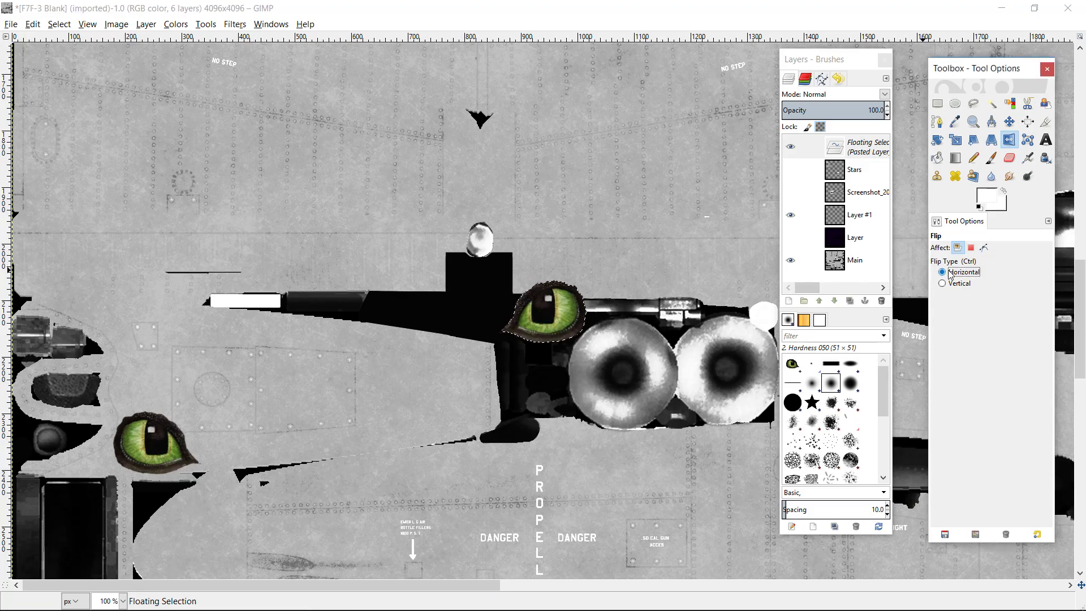
{"action": "left_click", "coordinate": [554, 316]}
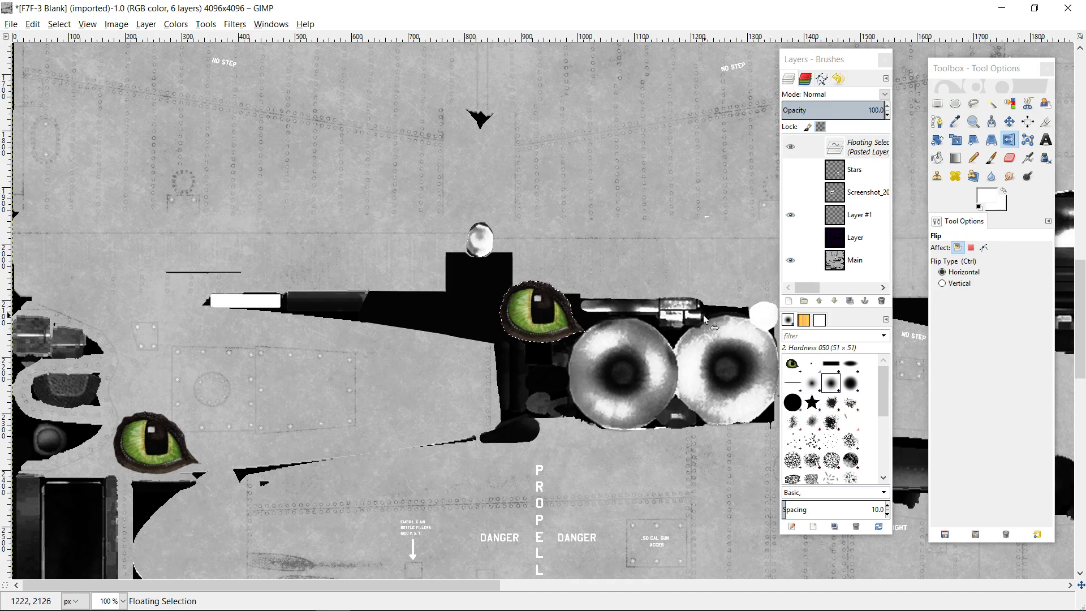
{"action": "key", "text": "m"}
{"action": "left_click_drag", "start_coordinate": [531, 320], "coordinate": [151, 334]}
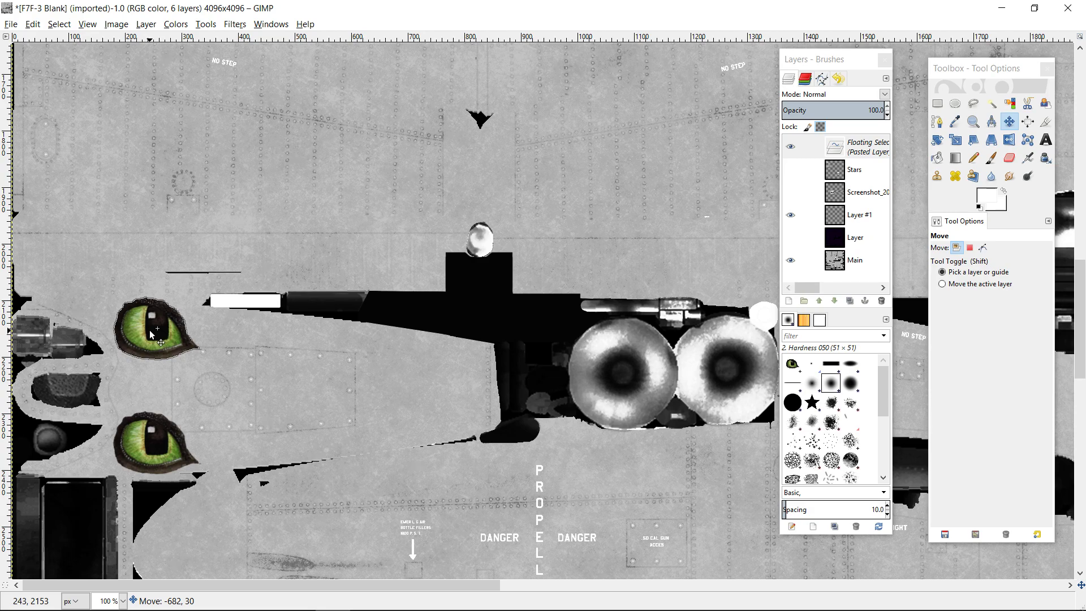
{"action": "left_click_drag", "start_coordinate": [151, 335], "coordinate": [151, 334]}
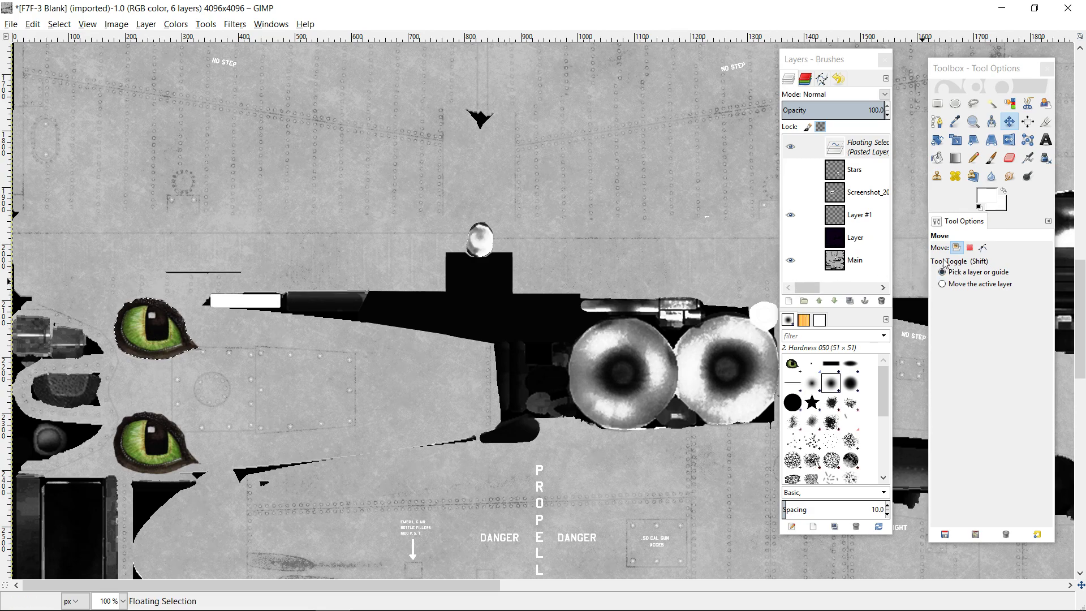
{"action": "key", "text": "Delete"}
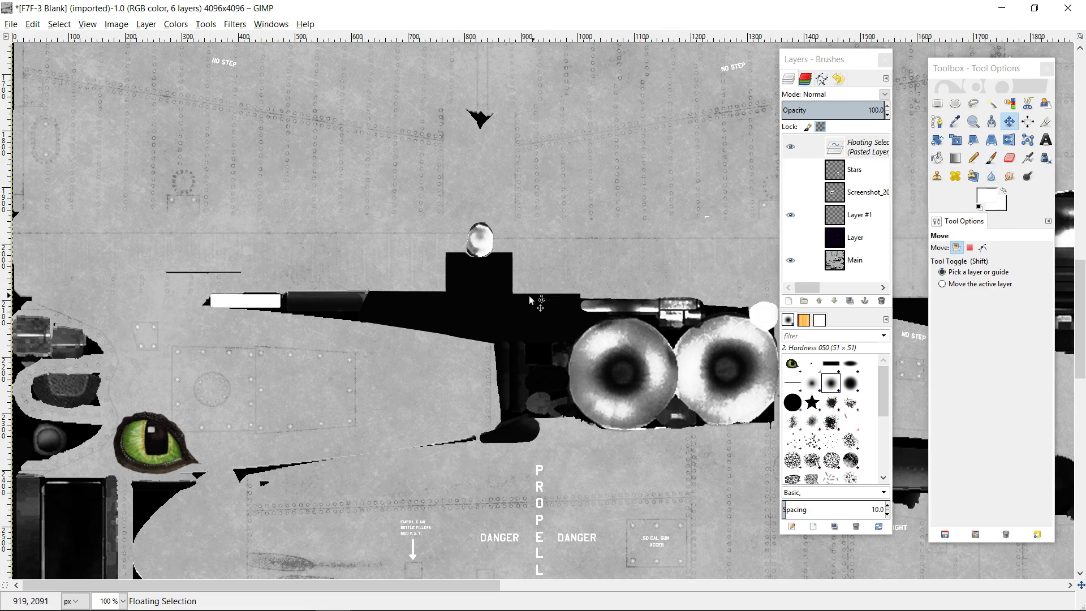
Step: Discard the floating eye copy and paste a fresh one directly over the first eye on the nose section
{"action": "right_click", "coordinate": [860, 151]}
{"action": "left_click", "coordinate": [883, 257]}
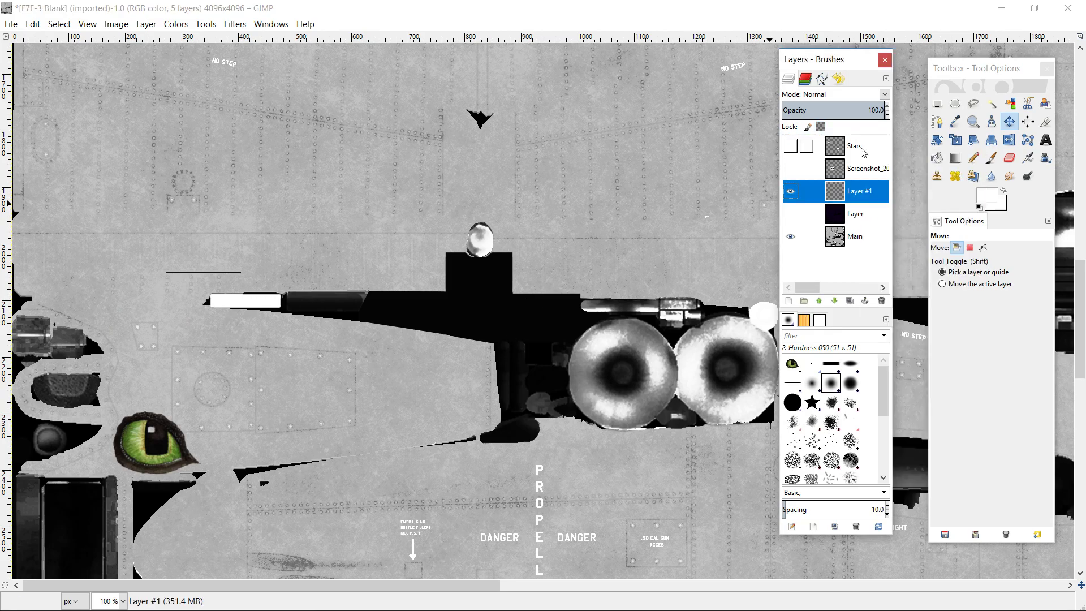
{"action": "key", "text": "ctrl+v"}
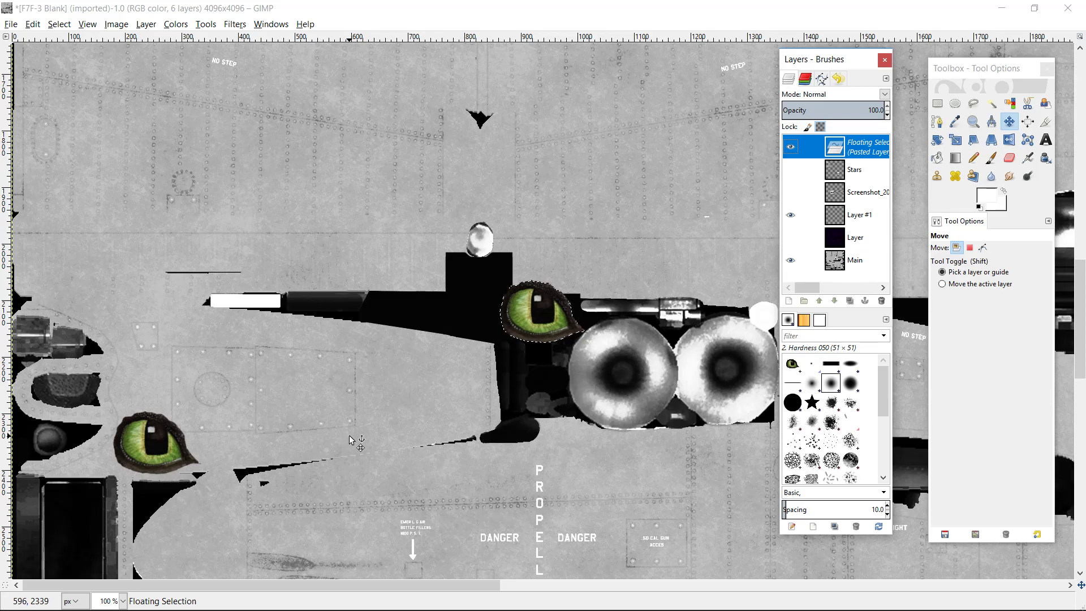
{"action": "left_click_drag", "start_coordinate": [531, 313], "coordinate": [145, 445]}
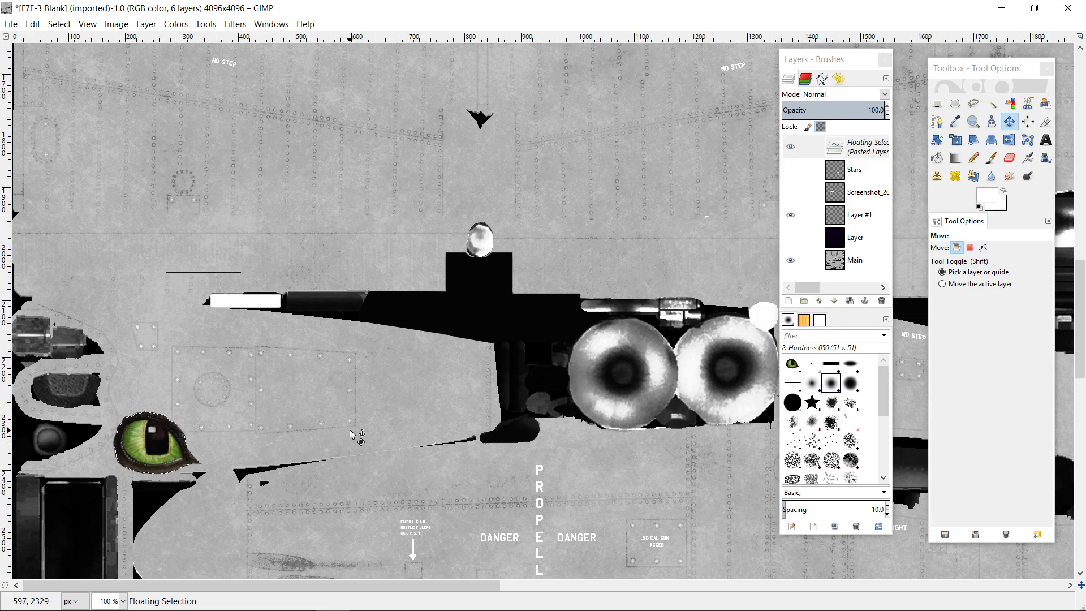
Step: Flip the pasted eye copy vertically with the Flip tool
{"action": "left_click", "coordinate": [1011, 140]}
{"action": "left_click", "coordinate": [943, 284]}
{"action": "left_click", "coordinate": [164, 458]}
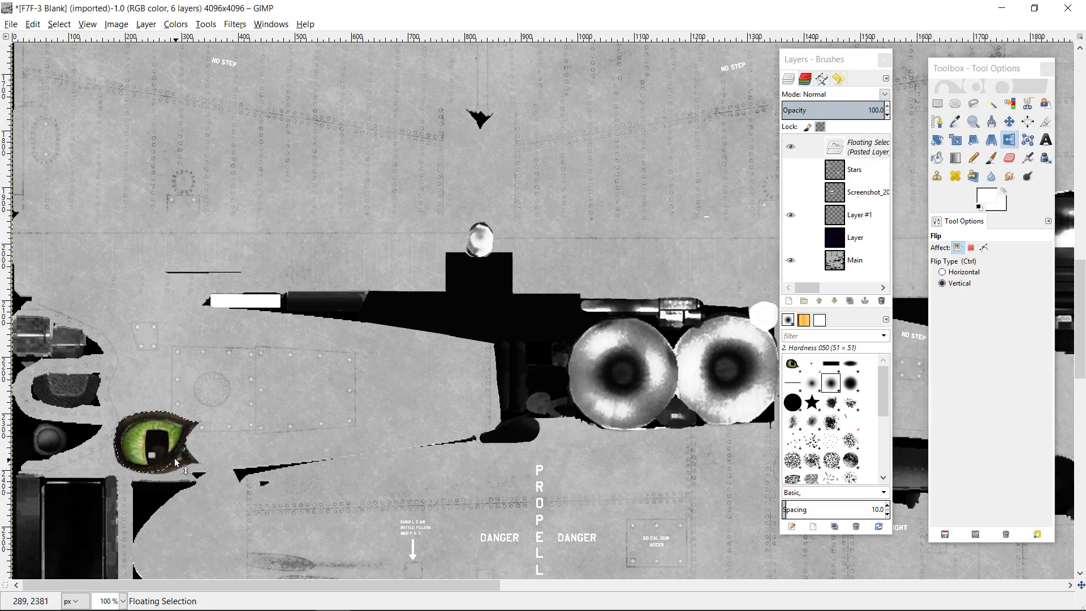
Step: Move the vertically flipped eye about 190 px straight up to the upper edge of the nose section, mirroring the first eye
{"action": "key", "text": "m"}
{"action": "key", "text": "Up"}
{"action": "key", "text": "Up"}
{"action": "key", "text": "Up"}
{"action": "key", "text": "Up"}
{"action": "key", "text": "Up"}
{"action": "key", "text": "Up"}
{"action": "key", "text": "Up"}
{"action": "key", "text": "Up"}
{"action": "key", "text": "Up"}
{"action": "key", "text": "Up"}
{"action": "key", "text": "Up"}
{"action": "key", "text": "Up"}
{"action": "key", "text": "Up"}
{"action": "key", "text": "Up"}
{"action": "key", "text": "Up"}
{"action": "key", "text": "Up"}
{"action": "key", "text": "Up"}
{"action": "key", "text": "Up"}
{"action": "key", "text": "Up"}
{"action": "key", "text": "Up"}
{"action": "key", "text": "shift+Up"}
{"action": "key", "text": "shift+Up"}
{"action": "key", "text": "shift+Up"}
{"action": "key", "text": "shift+Up"}
{"action": "key", "text": "shift+Up"}
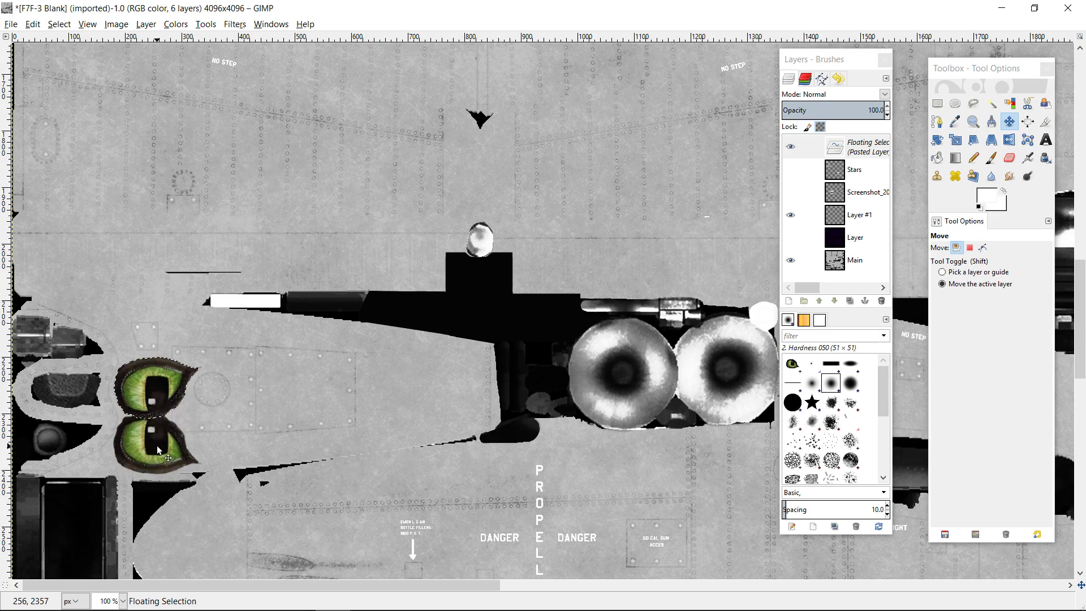
{"action": "key", "text": "Up"}
{"action": "key", "text": "Up"}
{"action": "key", "text": "Up"}
{"action": "key", "text": "Up"}
{"action": "key", "text": "Up"}
{"action": "key", "text": "Up"}
{"action": "key", "text": "Up"}
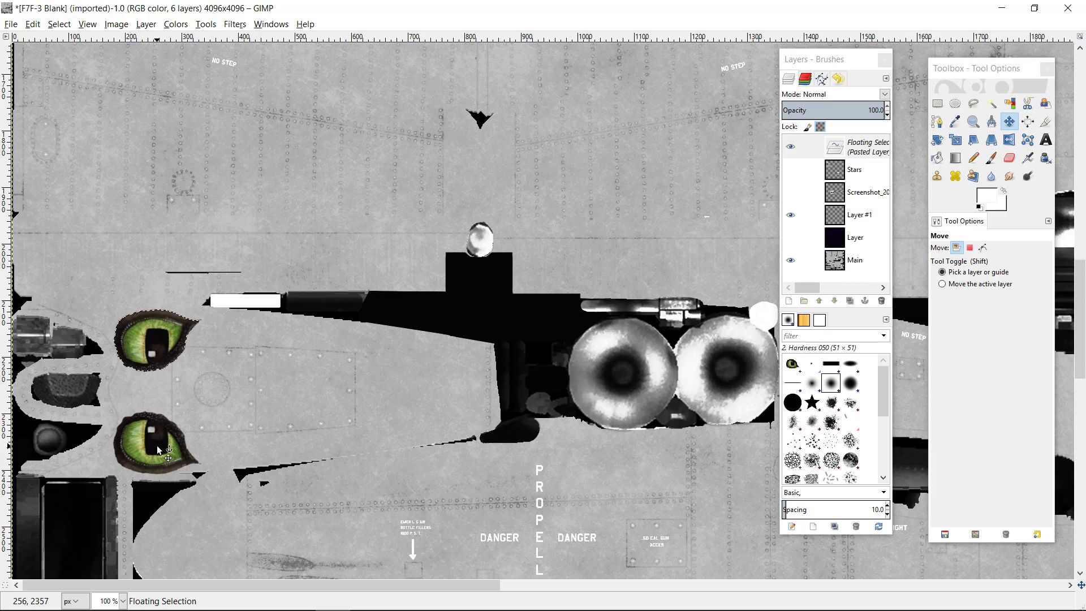
{"action": "key", "text": "Up"}
{"action": "key", "text": "Up"}
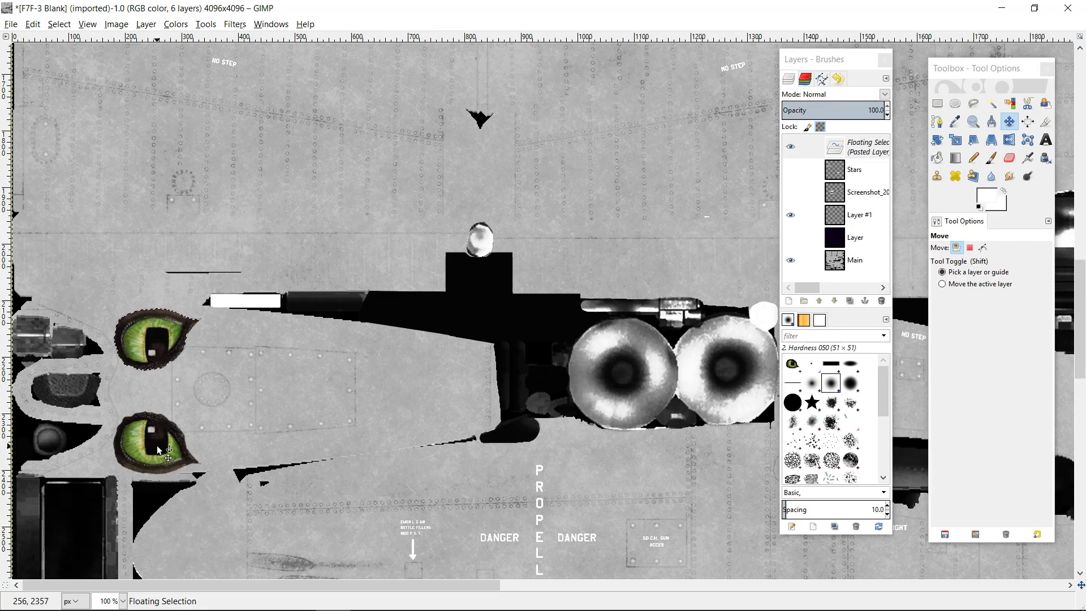
{"action": "key", "text": "Up"}
{"action": "key", "text": "Up"}
{"action": "key", "text": "Up"}
{"action": "key", "text": "Up"}
{"action": "key", "text": "Up"}
{"action": "key", "text": "Up"}
{"action": "key", "text": "Up"}
{"action": "key", "text": "Up"}
{"action": "key", "text": "Up"}
{"action": "key", "text": "Up"}
{"action": "key", "text": "Up"}
{"action": "key", "text": "Up"}
{"action": "key", "text": "Up"}
{"action": "key", "text": "Up"}
{"action": "key", "text": "Up"}
{"action": "key", "text": "Up"}
{"action": "key", "text": "Up"}
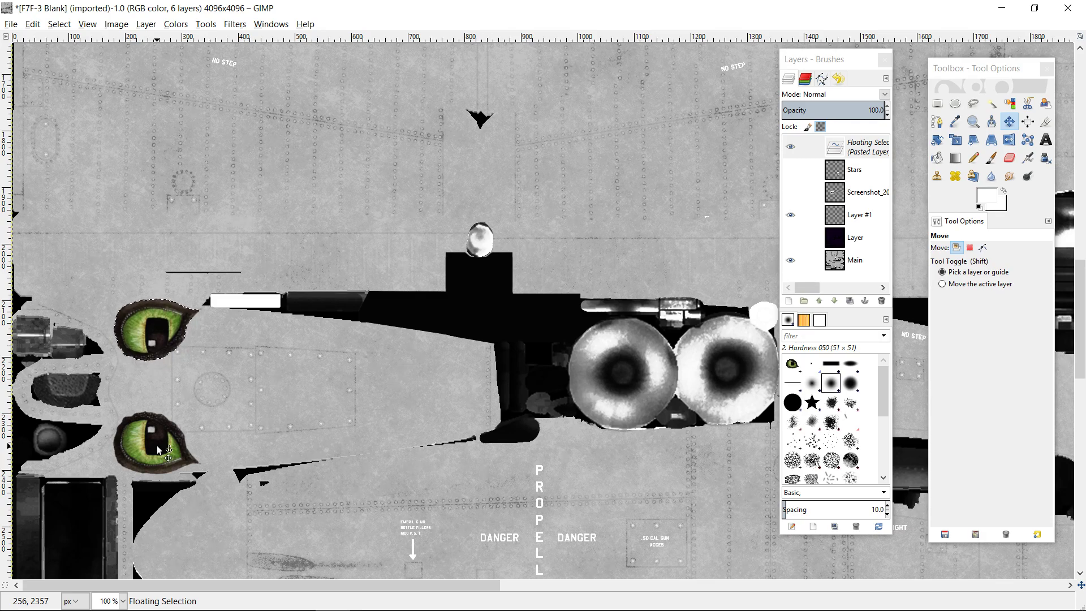
{"action": "key", "text": "Down"}
{"action": "key", "text": "Down"}
{"action": "key", "text": "Down"}
{"action": "key", "text": "Down"}
{"action": "key", "text": "Down"}
{"action": "key", "text": "Down"}
{"action": "key", "text": "Down"}
{"action": "key", "text": "Down"}
{"action": "key", "text": "Down"}
{"action": "key", "text": "Down"}
{"action": "key", "text": "Down"}
{"action": "key", "text": "Down"}
{"action": "key", "text": "Down"}
{"action": "key", "text": "Down"}
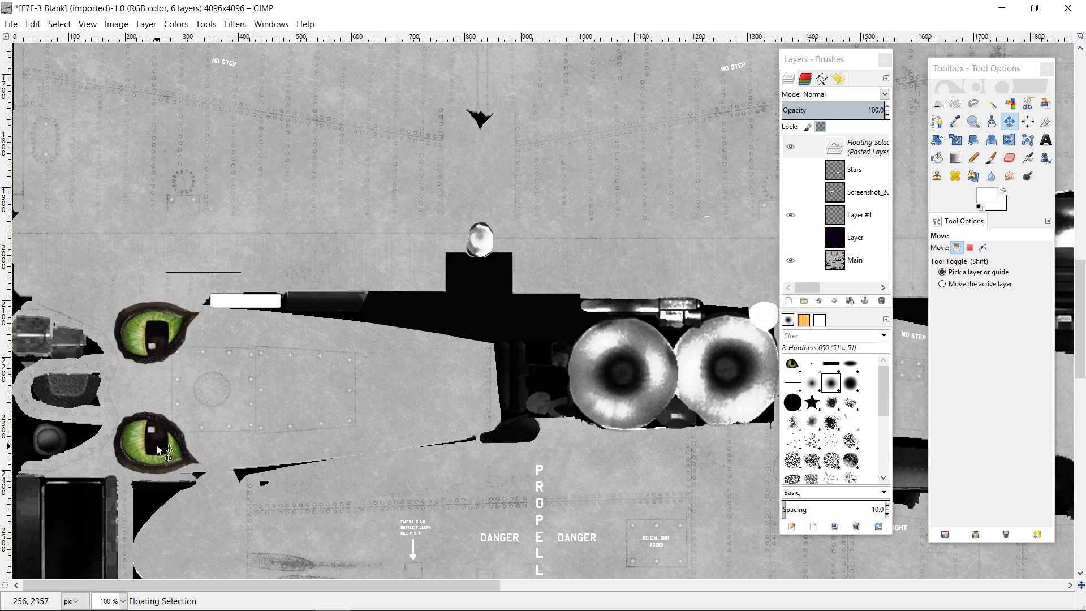
{"action": "key", "text": "Down"}
{"action": "key", "text": "Down"}
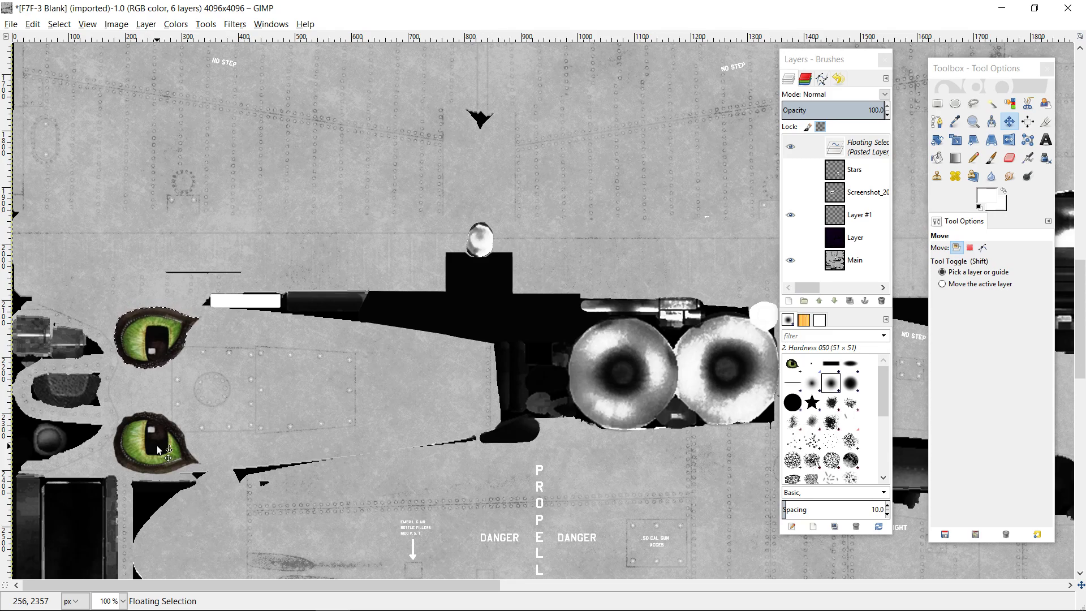
{"action": "key", "text": "Up"}
{"action": "key", "text": "Up"}
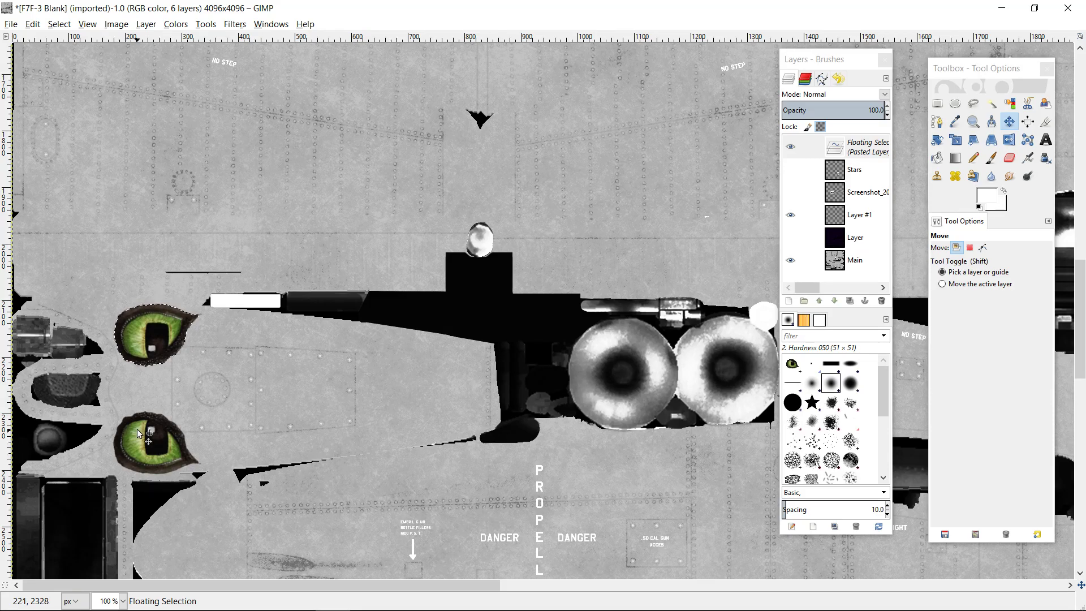
{"action": "scroll", "coordinate": [137, 426], "scroll_direction": "up", "scroll_amount": 4}
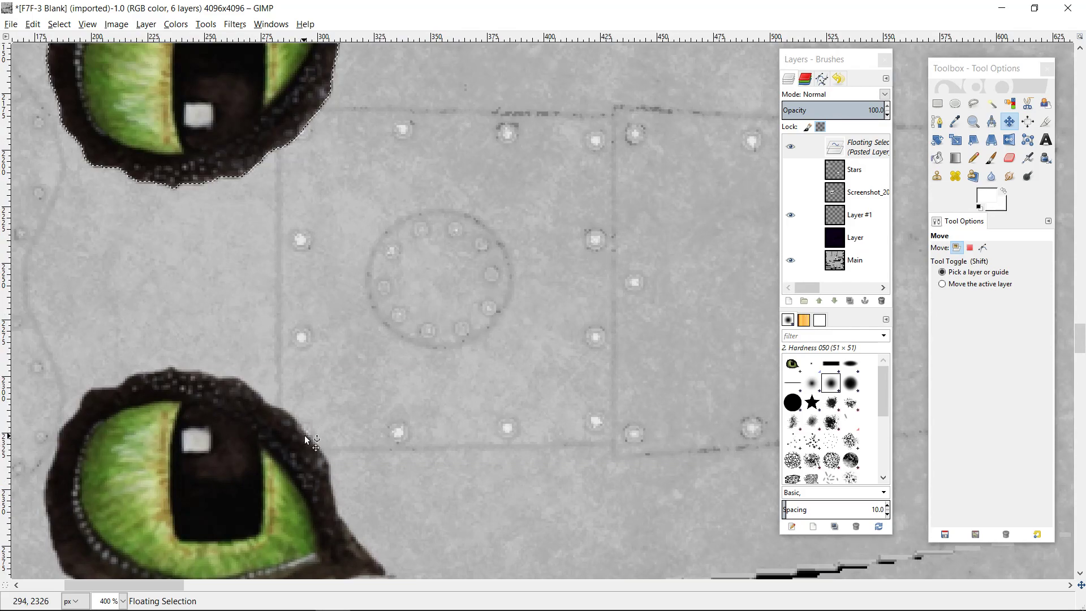
{"action": "scroll", "coordinate": [470, 368], "scroll_direction": "up", "scroll_amount": 3}
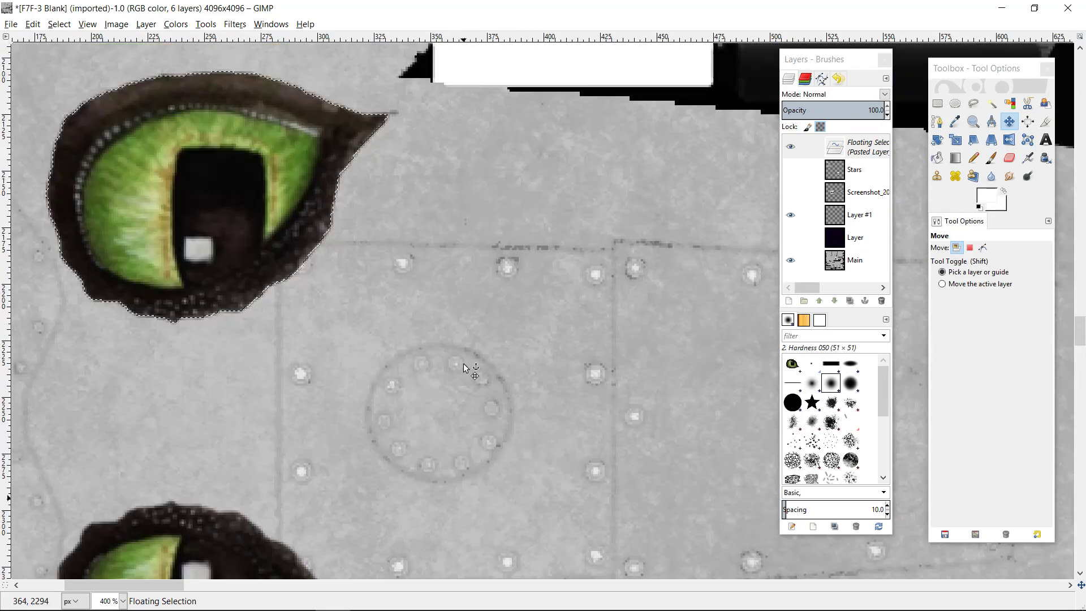
{"action": "scroll", "coordinate": [464, 368], "scroll_direction": "down", "scroll_amount": 2}
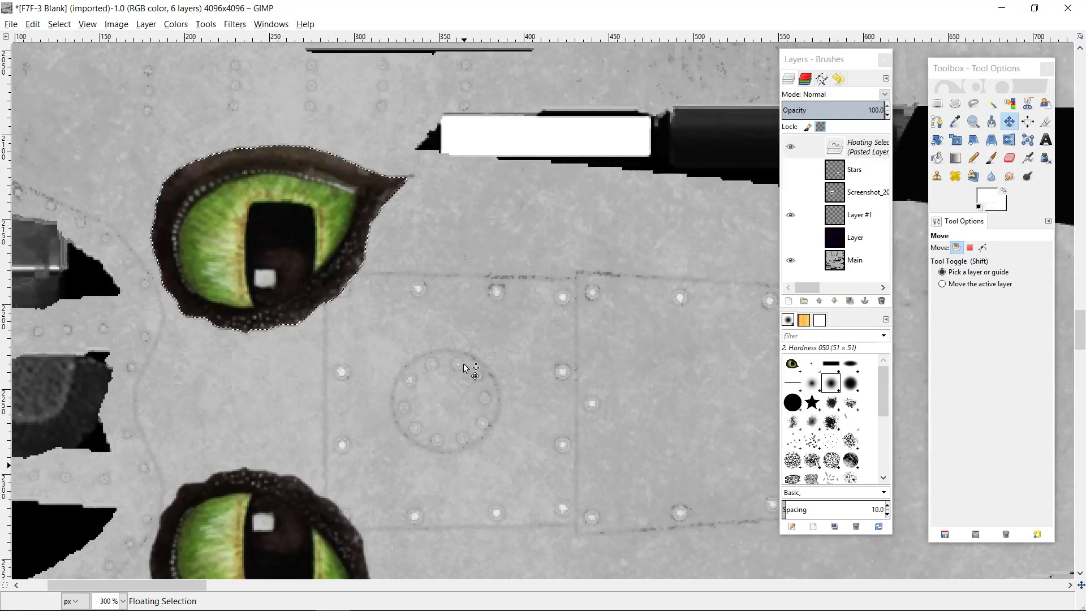
Step: Switch to the YouTube live stream page in Firefox and read back through the recent chat messages
{"action": "key", "text": "alt+Tab"}
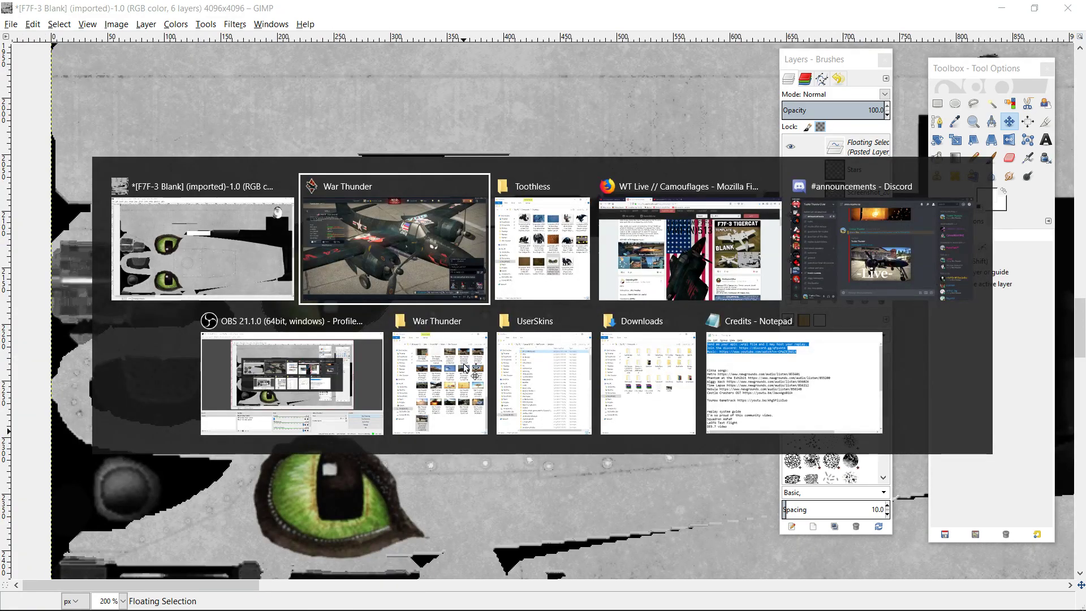
{"action": "key", "text": "alt+Tab"}
{"action": "key", "text": "alt+Tab"}
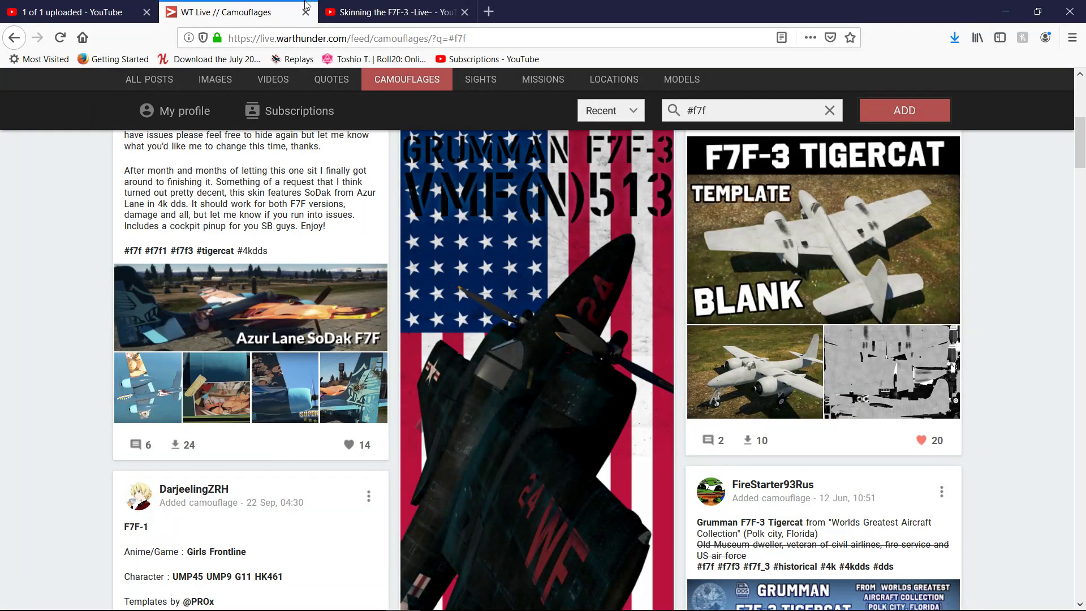
{"action": "left_click", "coordinate": [379, 11]}
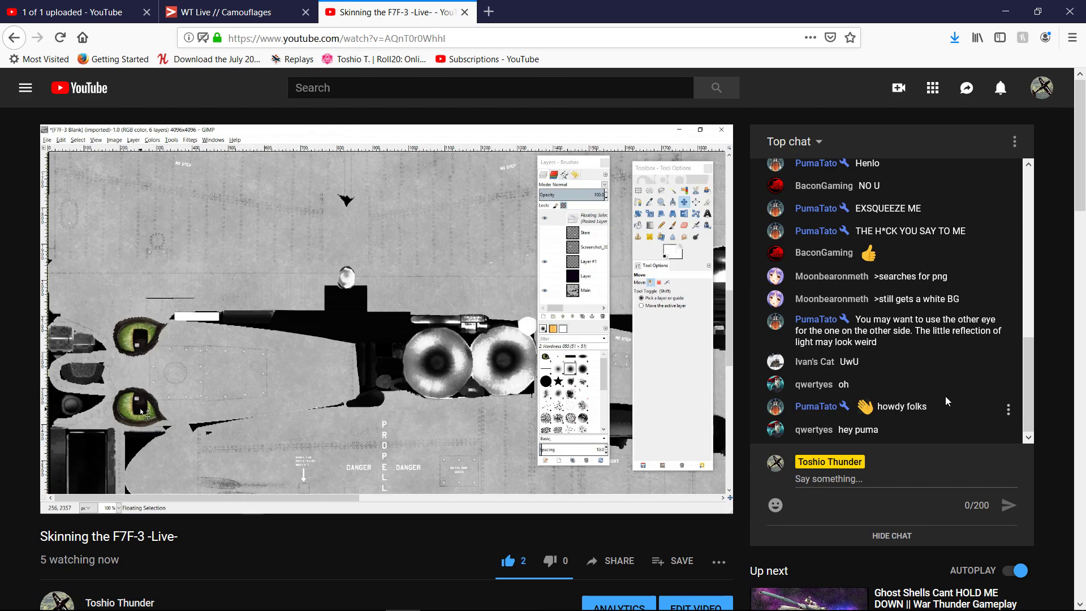
{"action": "scroll", "coordinate": [954, 401], "scroll_direction": "up", "scroll_amount": 2}
{"action": "scroll", "coordinate": [954, 401], "scroll_direction": "up", "scroll_amount": 3}
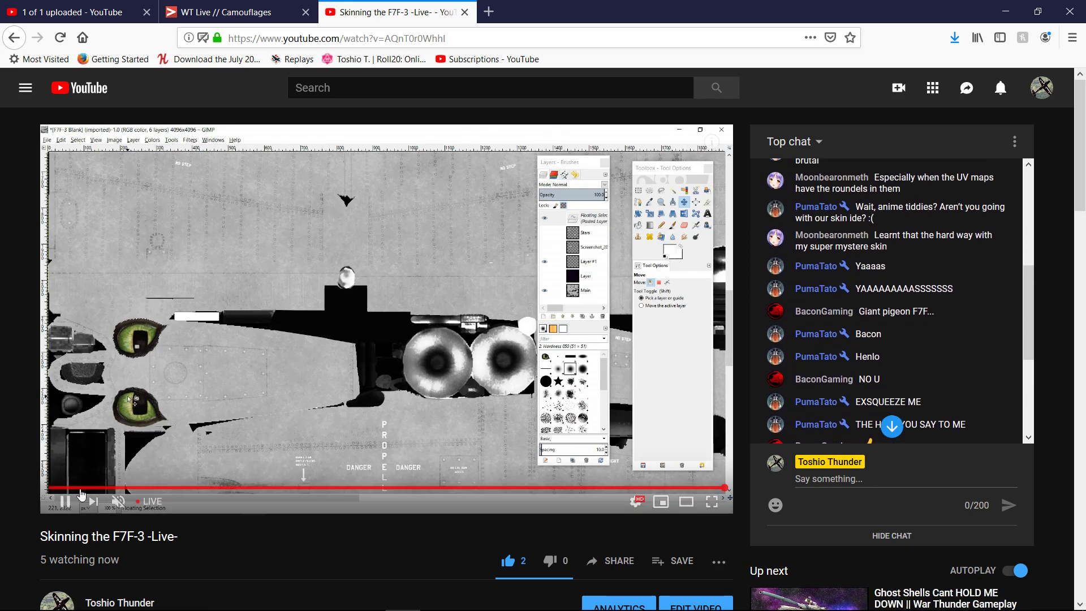
{"action": "left_click", "coordinate": [119, 501]}
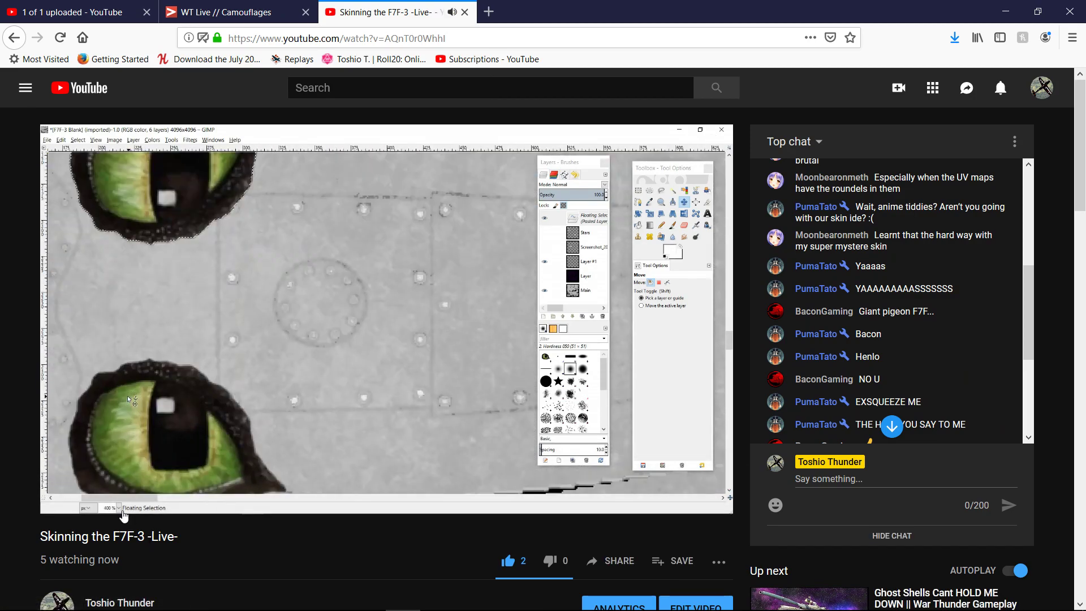
{"action": "left_click", "coordinate": [120, 503]}
{"action": "scroll", "coordinate": [1017, 373], "scroll_direction": "down", "scroll_amount": 3}
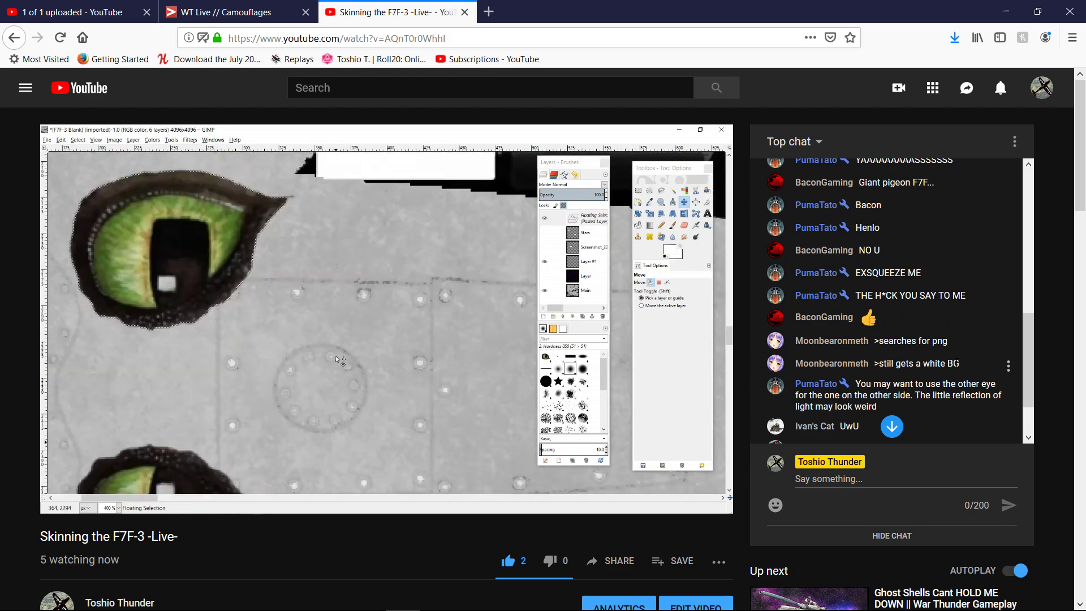
{"action": "scroll", "coordinate": [958, 368], "scroll_direction": "down", "scroll_amount": 2}
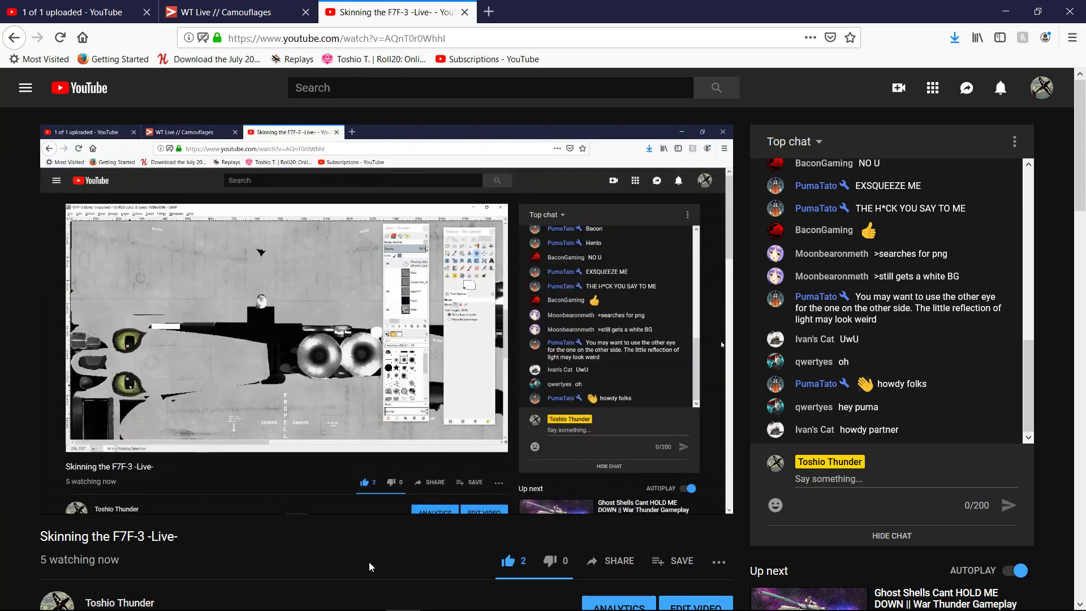
Step: Switch back to GIMP and anchor the flipped eye to Layer #1
{"action": "key", "text": "alt+Tab"}
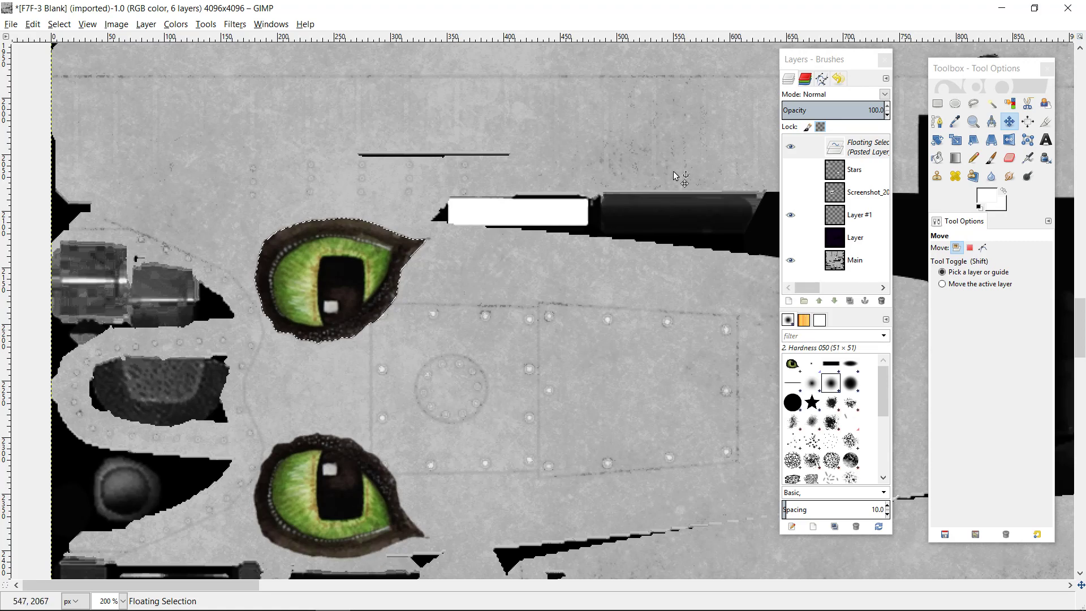
{"action": "key", "text": "ctrl+h"}
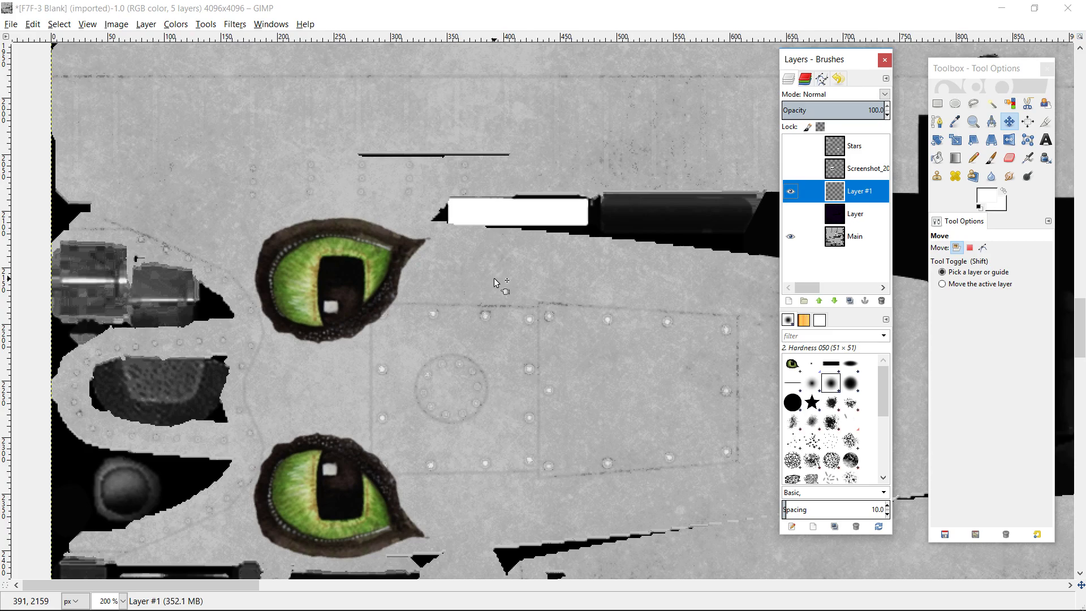
{"action": "scroll", "coordinate": [494, 277], "scroll_direction": "down", "scroll_amount": 3}
{"action": "scroll", "coordinate": [494, 279], "scroll_direction": "down", "scroll_amount": 4}
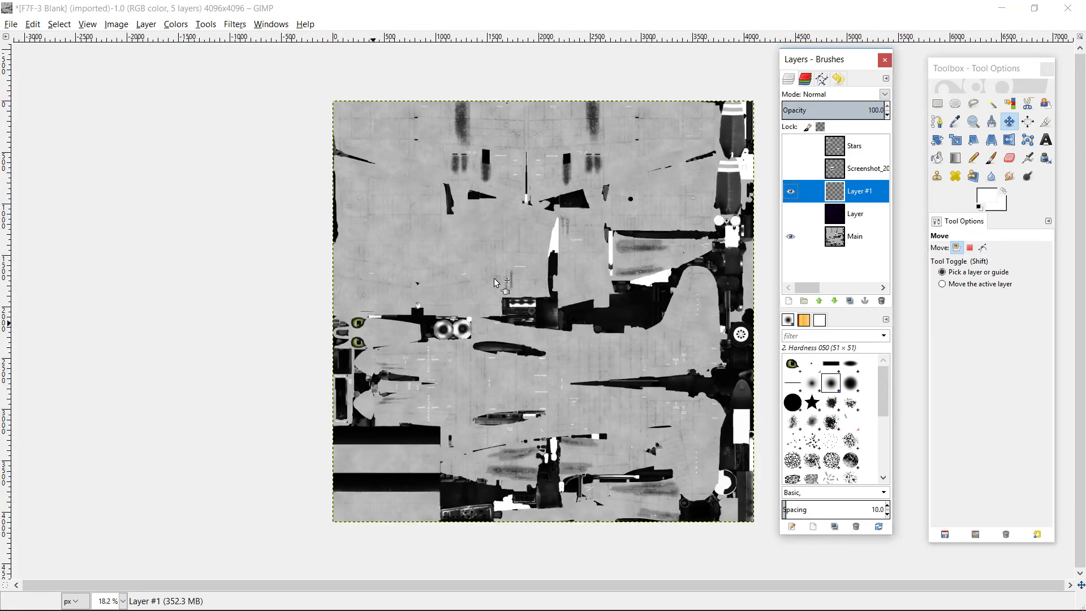
{"action": "scroll", "coordinate": [494, 281], "scroll_direction": "up", "scroll_amount": 3}
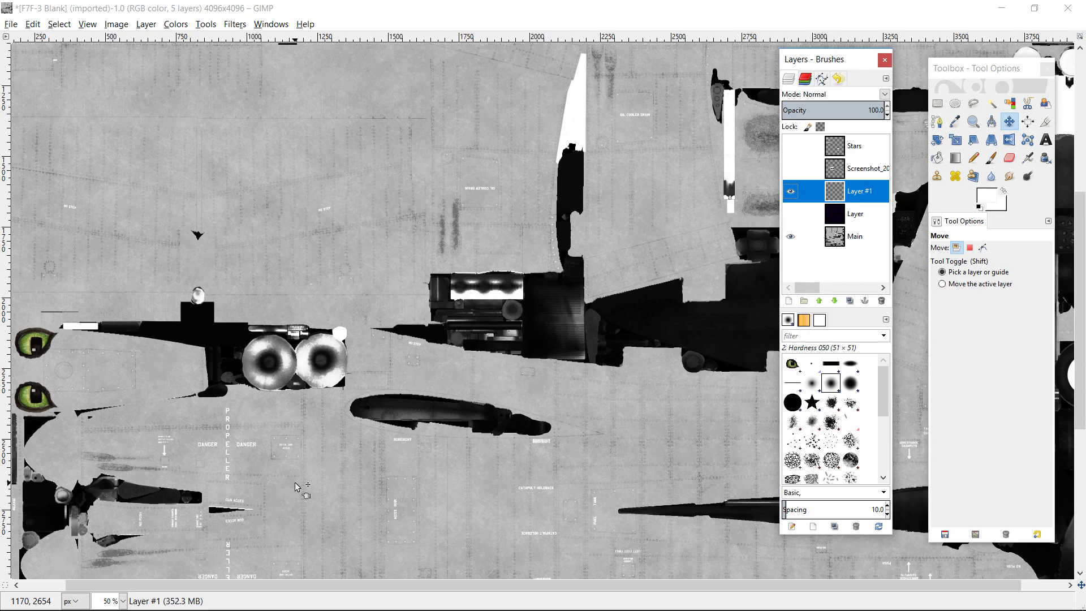
{"action": "scroll", "coordinate": [295, 487], "scroll_direction": "down", "scroll_amount": 3}
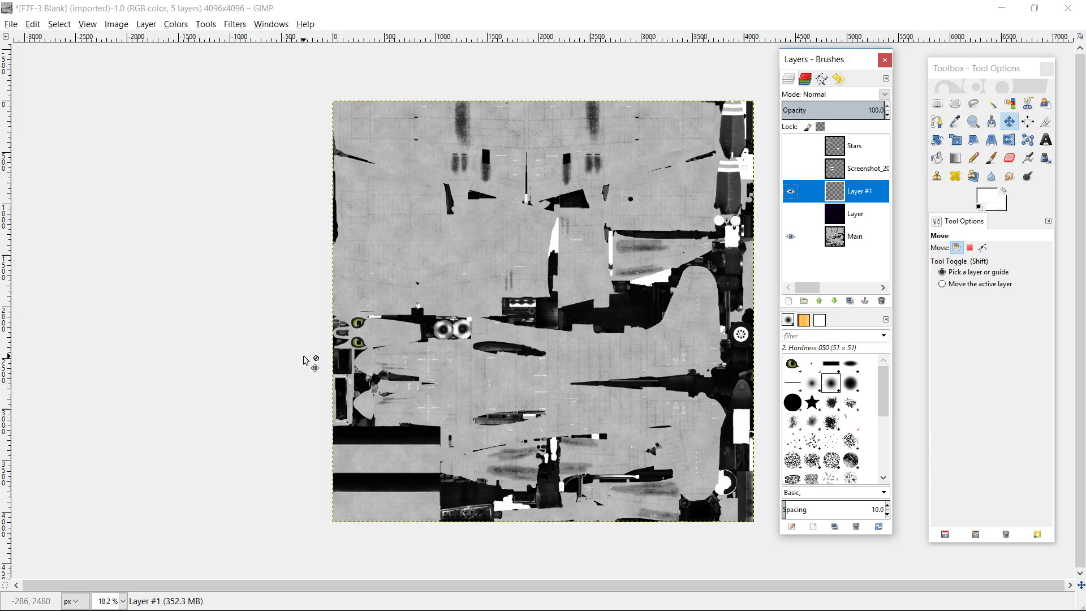
Step: Reposition the Layers – Brushes and Toolbox windows on opposite sides of the canvas so the full template is uncovered
{"action": "left_click_drag", "start_coordinate": [824, 59], "coordinate": [79, 67]}
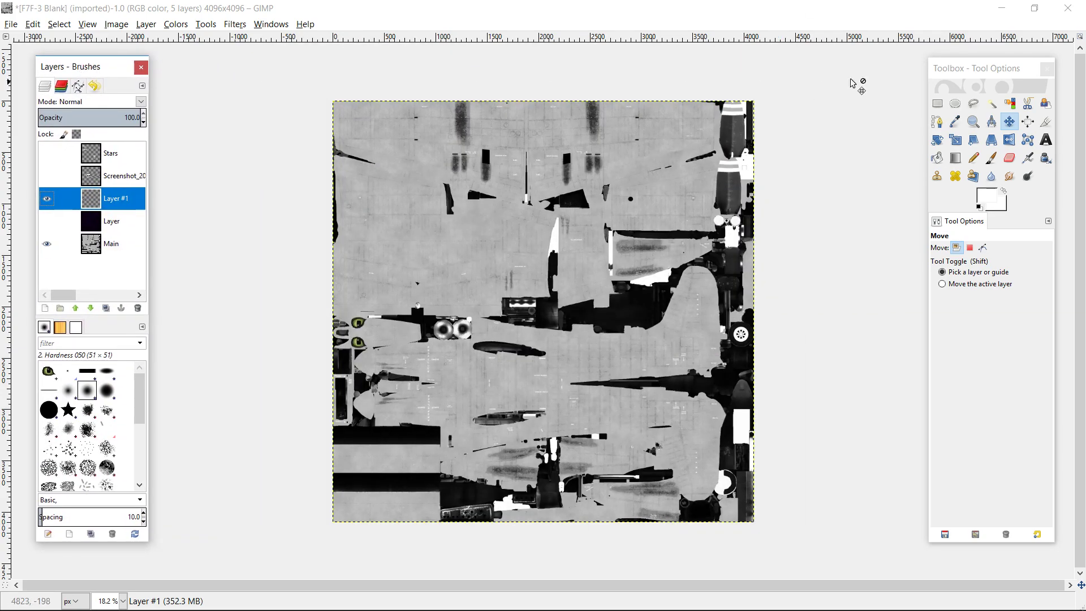
{"action": "left_click_drag", "start_coordinate": [980, 68], "coordinate": [941, 68]}
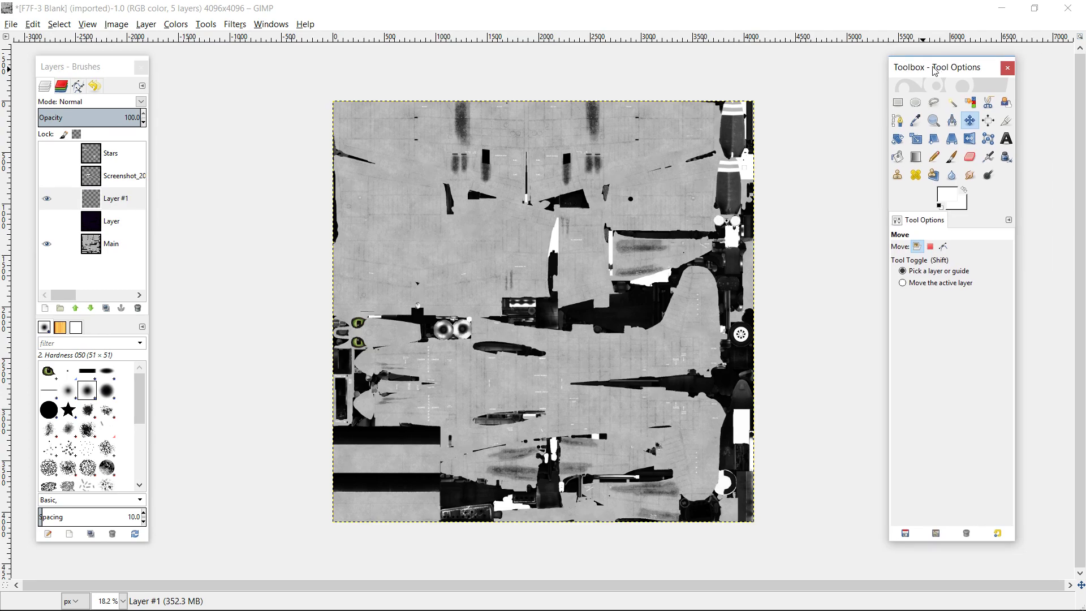
{"action": "key", "text": "plus"}
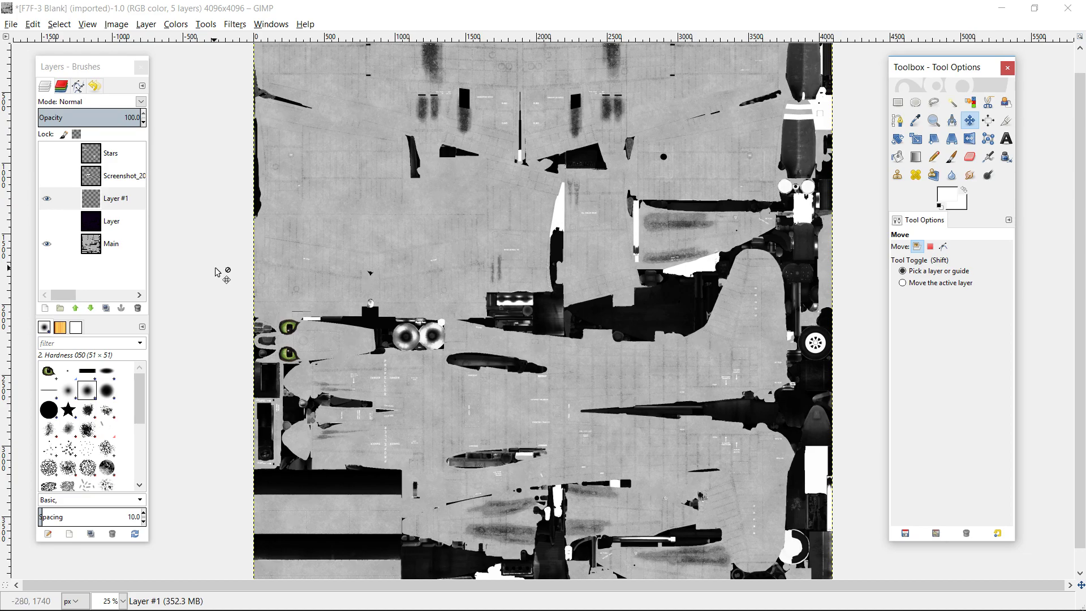
Step: Temporarily show the dark purple layer to preview both eyes against the base colour, leaving it hidden again
{"action": "left_click", "coordinate": [49, 226]}
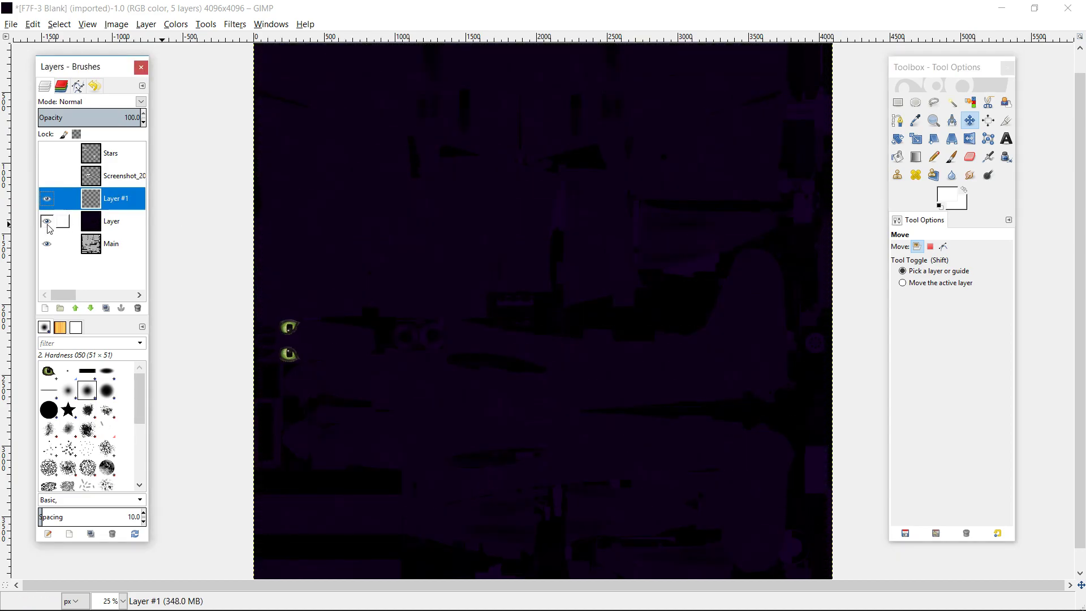
{"action": "left_click", "coordinate": [48, 226]}
{"action": "left_click", "coordinate": [48, 225]}
{"action": "left_click", "coordinate": [49, 225]}
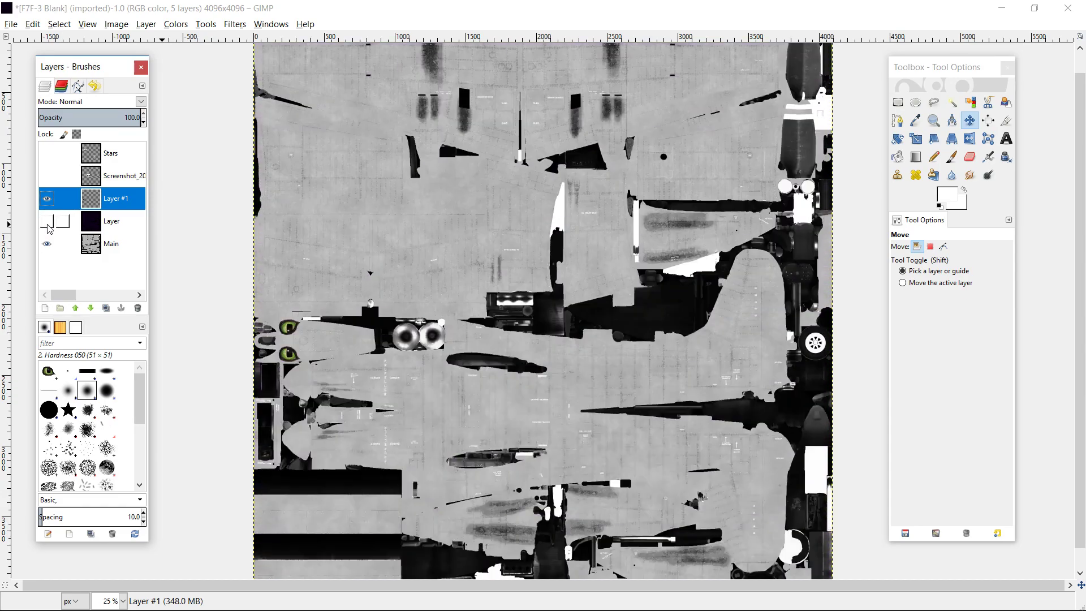
{"action": "key", "text": "ctrl+alt+Tab"}
{"action": "key", "text": "Right"}
{"action": "key", "text": "Right"}
{"action": "key", "text": "Right"}
{"action": "key", "text": "Right"}
{"action": "key", "text": "Right"}
{"action": "key", "text": "Right"}
{"action": "key", "text": "Right"}
{"action": "key", "text": "Right"}
{"action": "key", "text": "Right"}
{"action": "key", "text": "Right"}
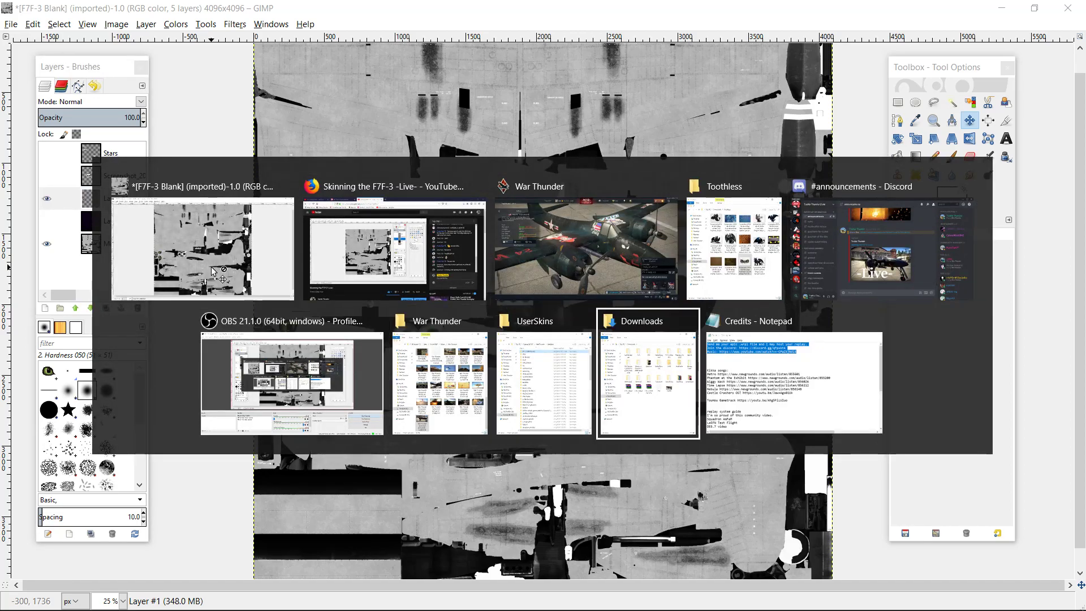
{"action": "key", "text": "Return"}
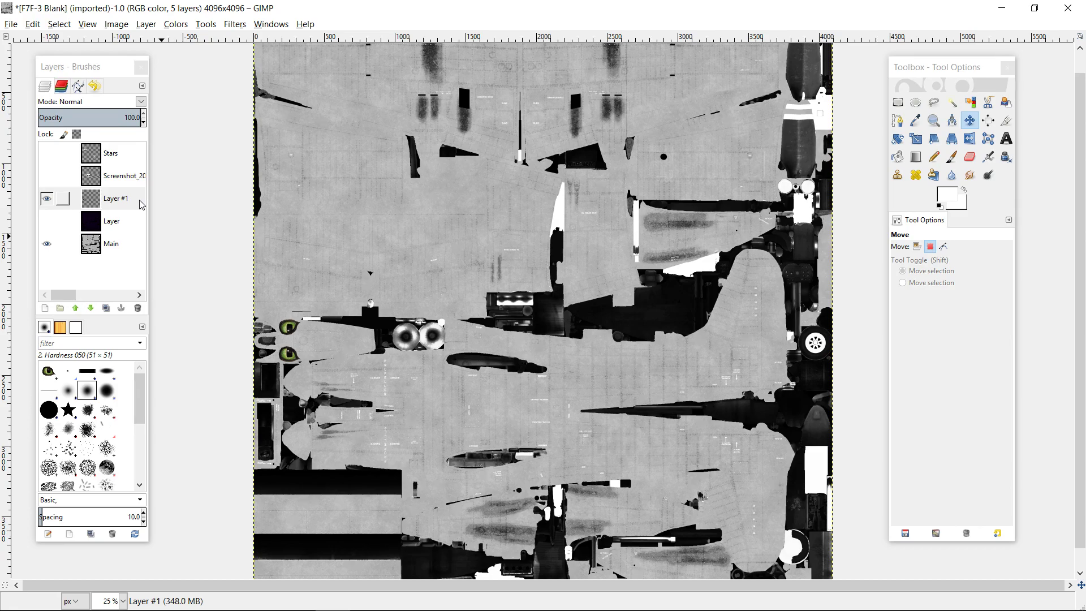
Step: Switch to the Toothless folder in File Explorer, look over the reference images, and return to GIMP
{"action": "key", "text": "ctrl+alt+Tab"}
{"action": "key", "text": "Right"}
{"action": "key", "text": "Right"}
{"action": "key", "text": "Right"}
{"action": "key", "text": "Return"}
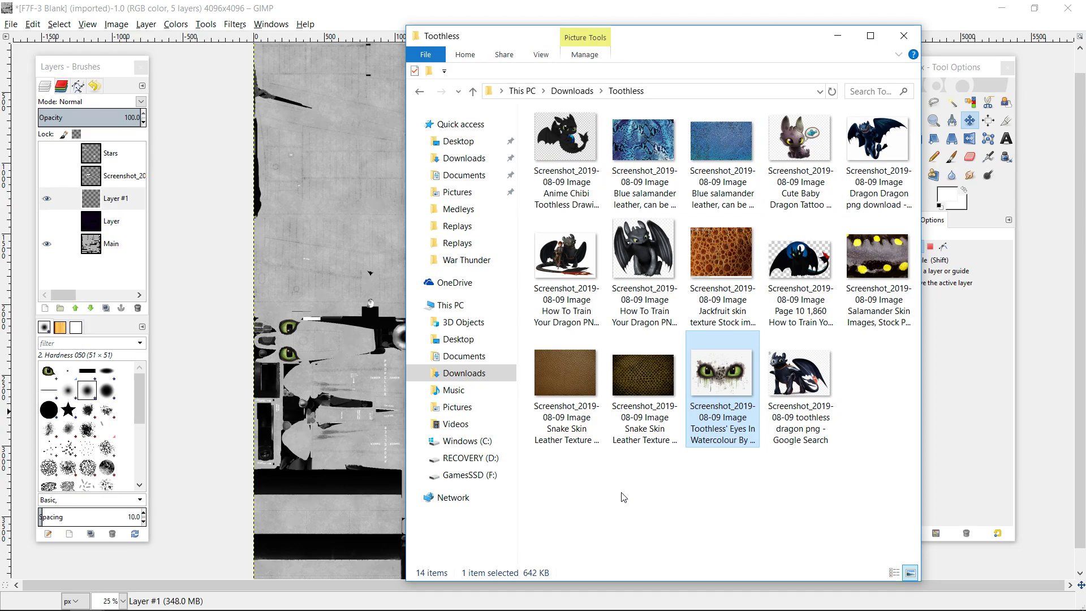
{"action": "key", "text": "alt+Tab"}
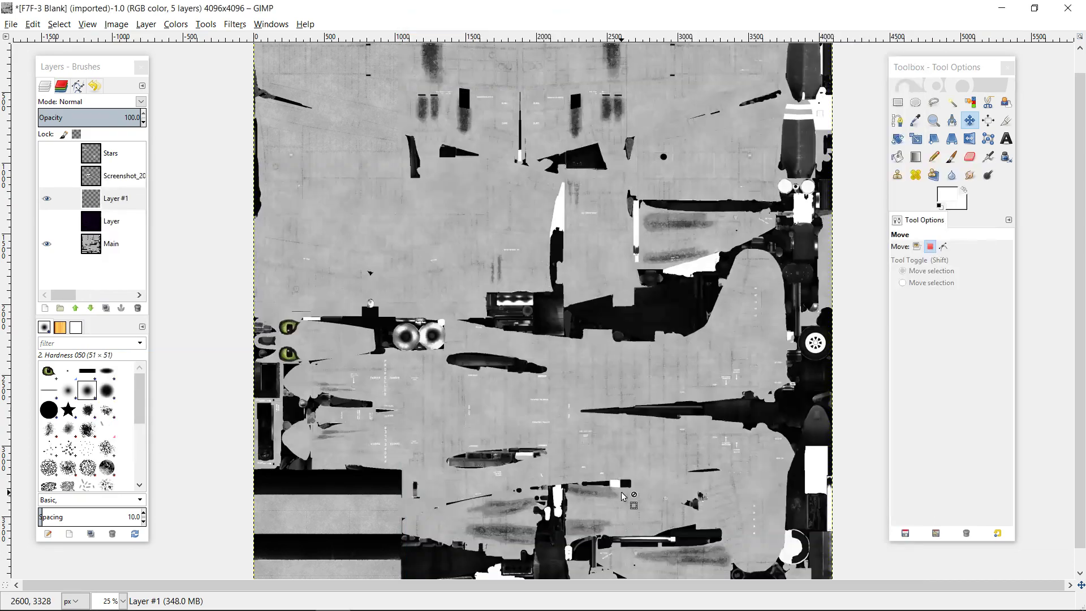
Step: Switch to the UserSkins folder in File Explorer and open the F7F-3 VMF(N)-513 skin folder
{"action": "left_click", "coordinate": [11, 25]}
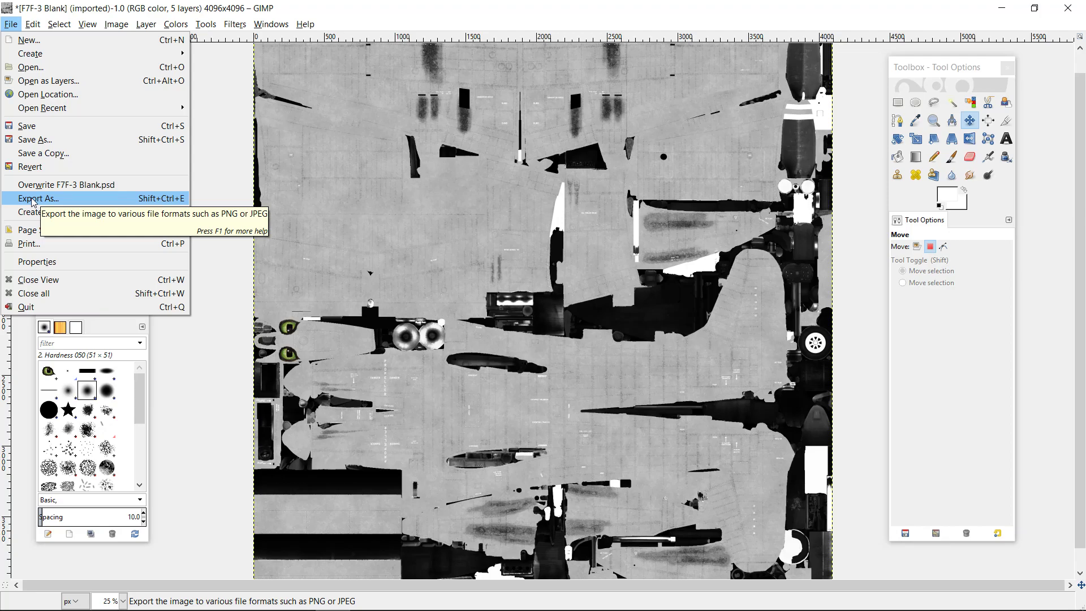
{"action": "left_click", "coordinate": [208, 160]}
{"action": "mouse_move", "coordinate": [163, 609]}
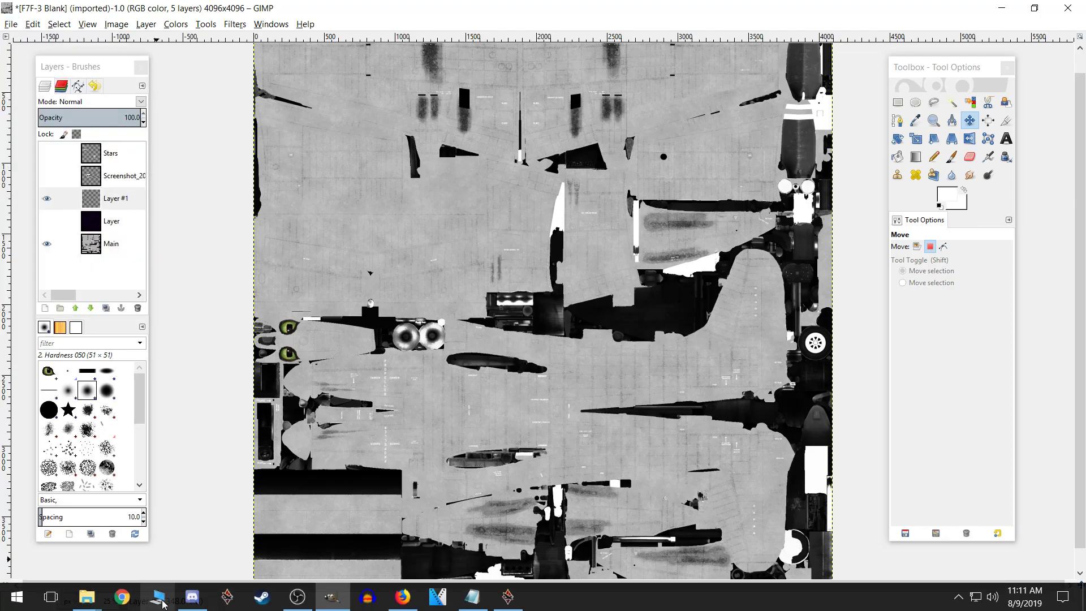
{"action": "mouse_move", "coordinate": [87, 596]}
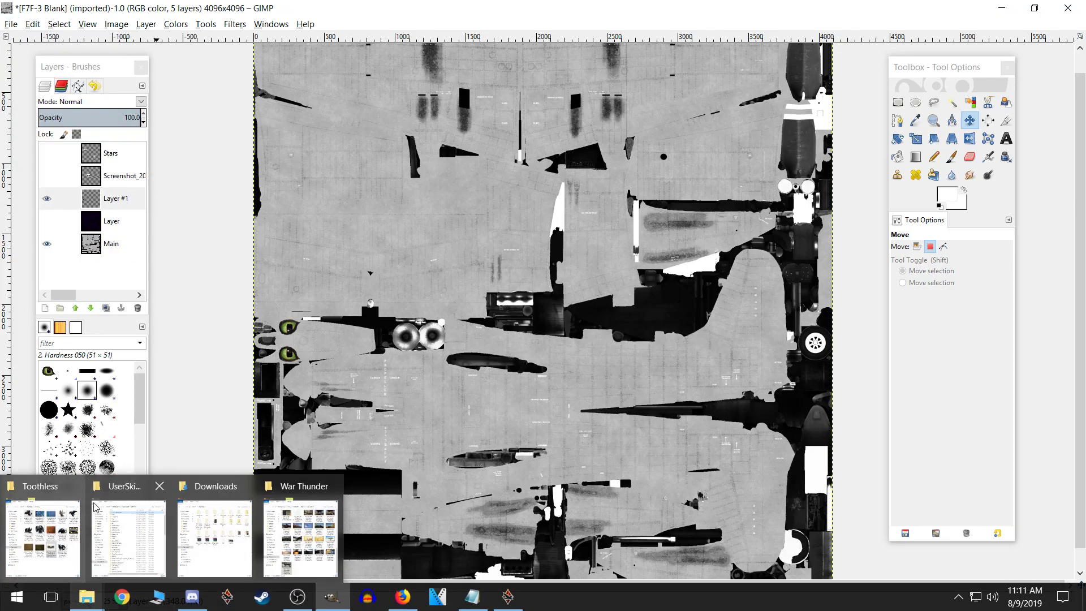
{"action": "mouse_move", "coordinate": [134, 490]}
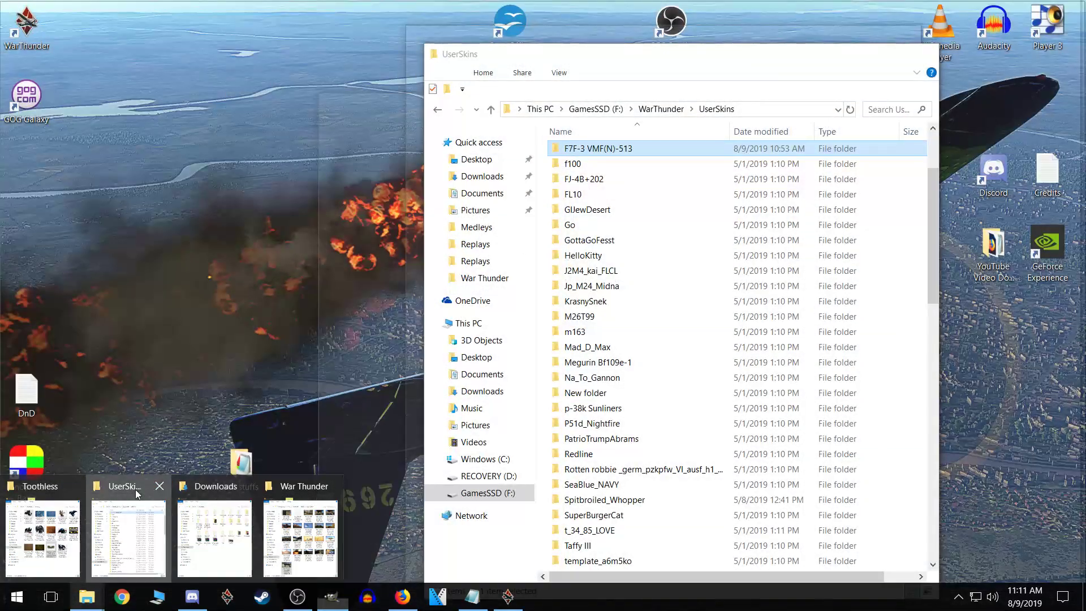
{"action": "left_click", "coordinate": [135, 490]}
{"action": "double_click", "coordinate": [605, 149]}
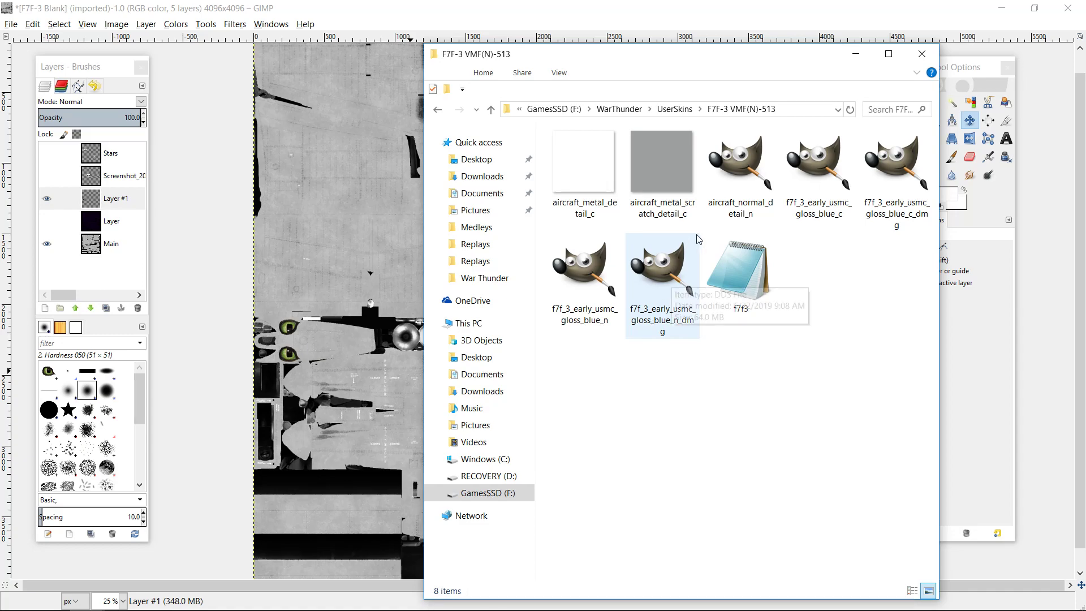
Step: Open the f7f_3_early_usmc_gloss_blue_c texture from the skin folder in GIMP and maximize its window
{"action": "left_click", "coordinate": [740, 170]}
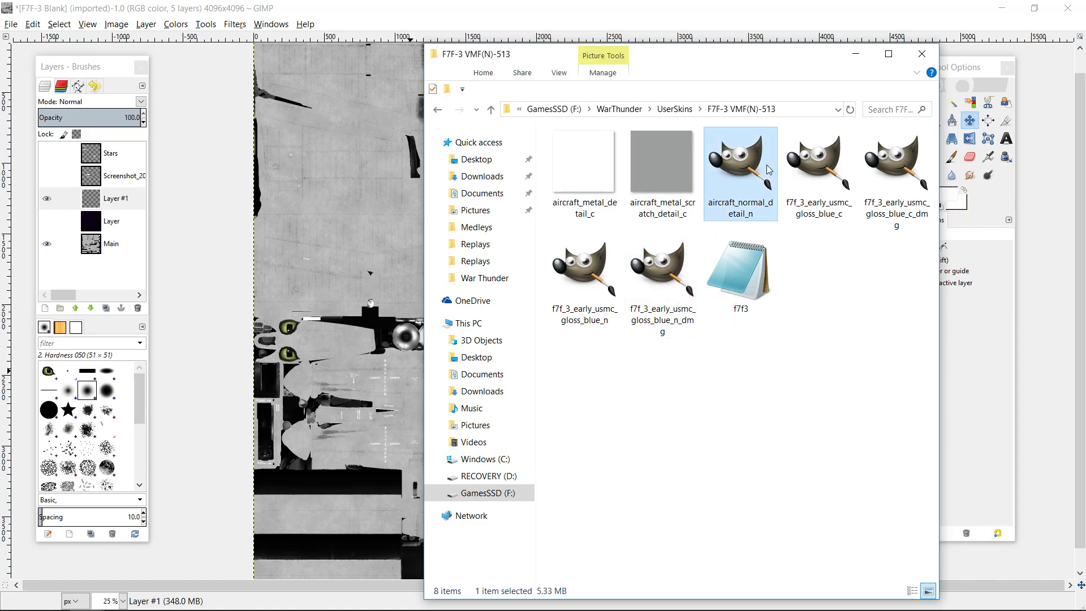
{"action": "left_click", "coordinate": [818, 166]}
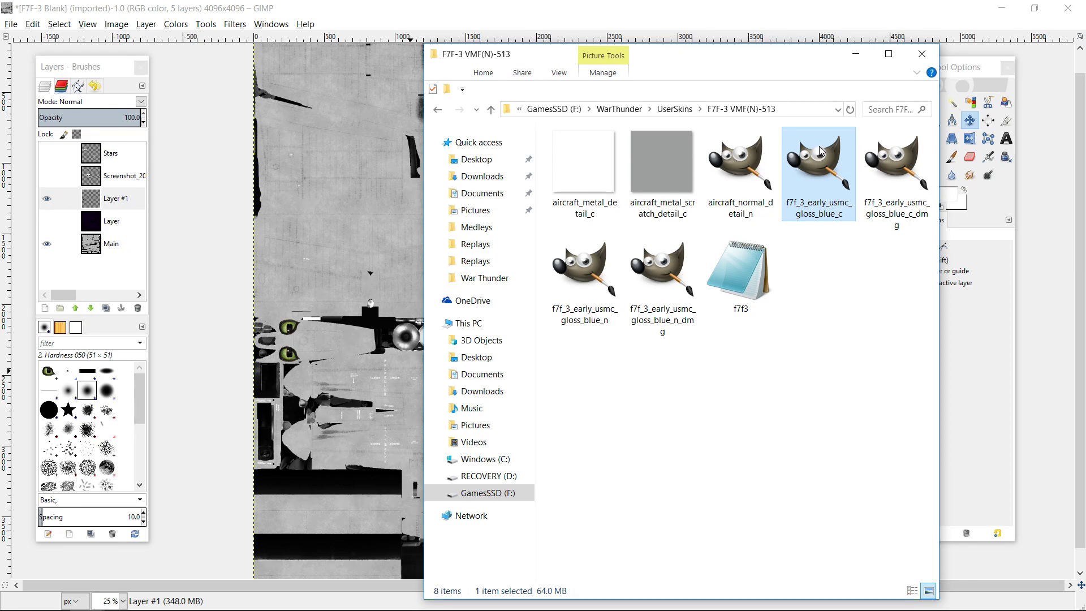
{"action": "double_click", "coordinate": [816, 184]}
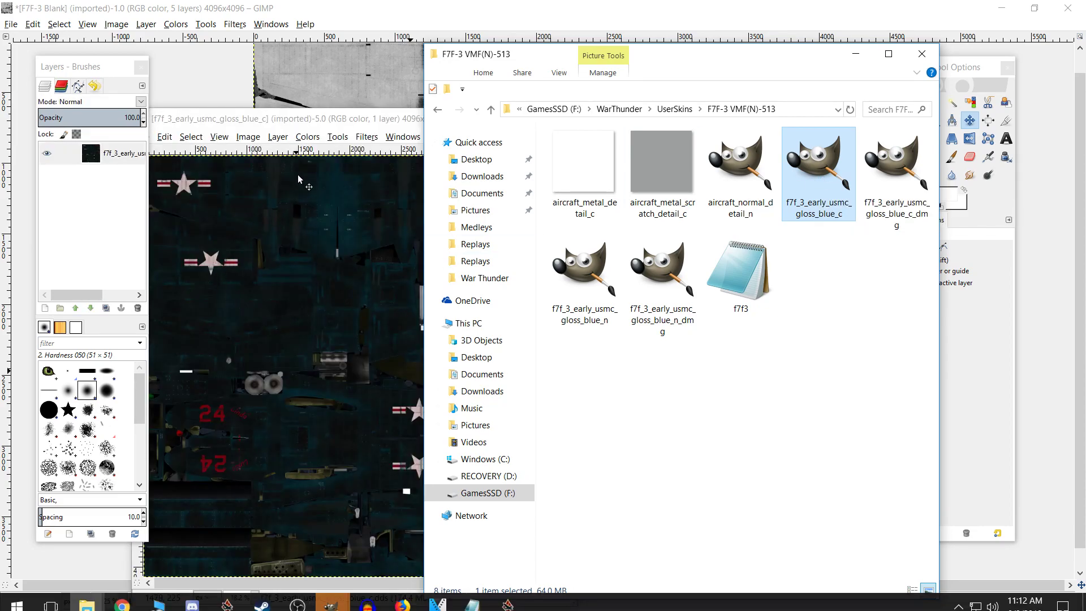
{"action": "left_click_drag", "start_coordinate": [220, 107], "coordinate": [163, 63]}
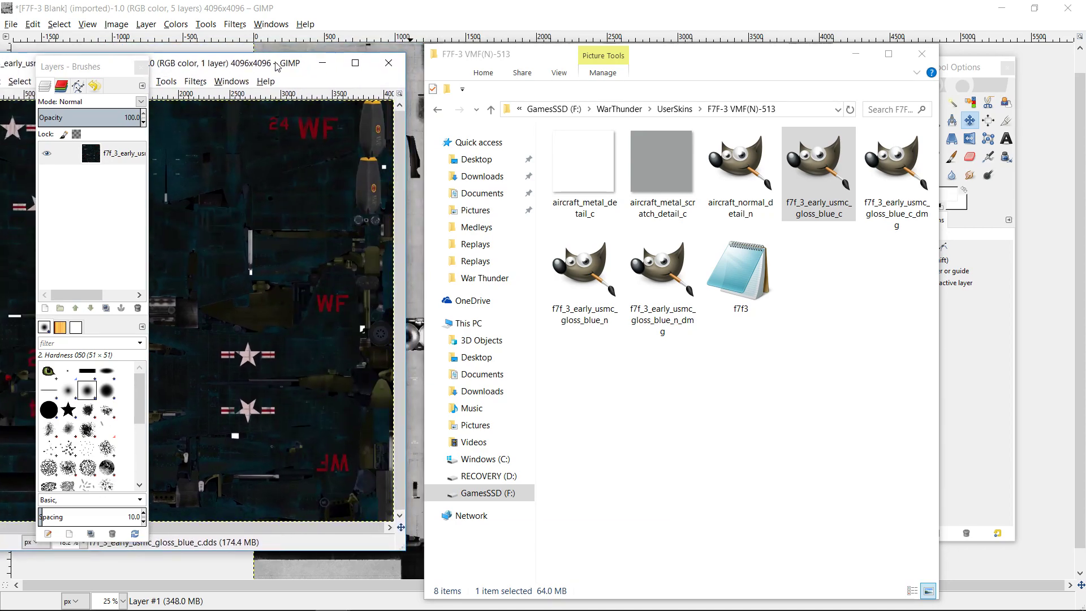
{"action": "left_click", "coordinate": [362, 65]}
Step: Bring the stock blue texture to the front and examine its markings around the nose, the 24 numbers and the engine area
{"action": "key", "text": "alt+Tab"}
{"action": "key", "text": "alt+Tab"}
{"action": "key", "text": "alt+Tab"}
{"action": "key", "text": "alt+Tab"}
{"action": "key", "text": "alt+Tab"}
{"action": "key", "text": "alt+Tab"}
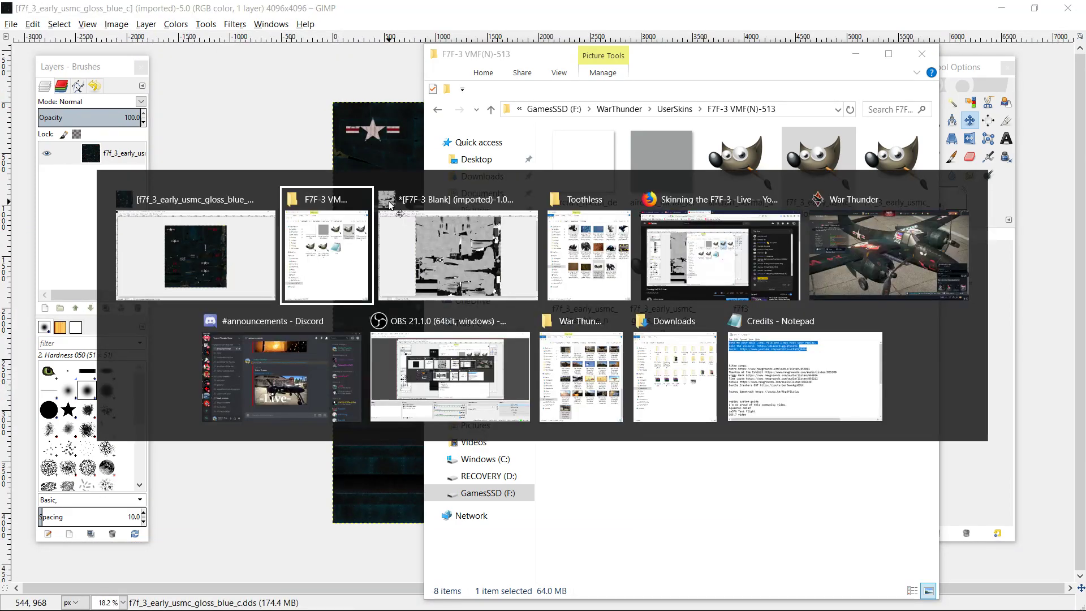
{"action": "key", "text": "alt+Tab"}
{"action": "key", "text": "alt+Tab"}
{"action": "key", "text": "alt+Tab"}
{"action": "key", "text": "alt+Tab"}
{"action": "key", "text": "alt+Tab"}
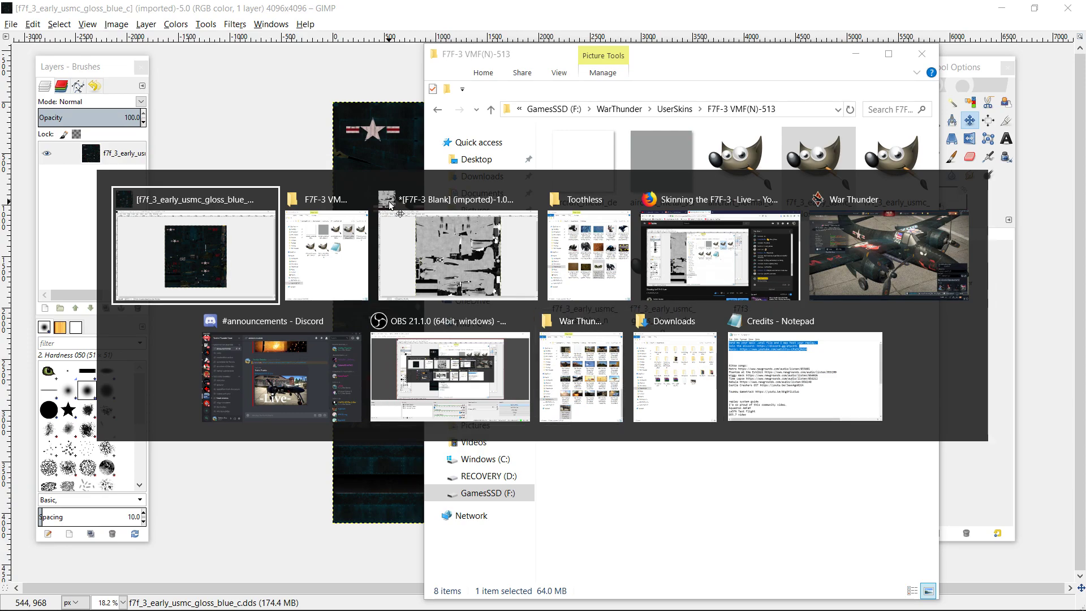
{"action": "scroll", "coordinate": [468, 287], "scroll_direction": "up", "scroll_amount": 2}
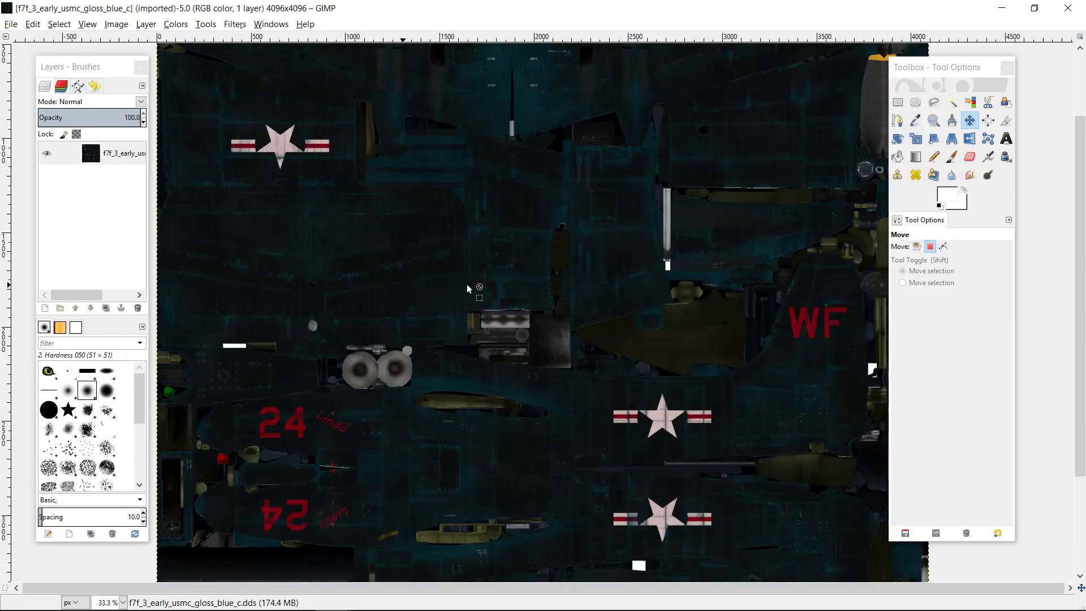
{"action": "scroll", "coordinate": [466, 287], "scroll_direction": "down", "scroll_amount": 3}
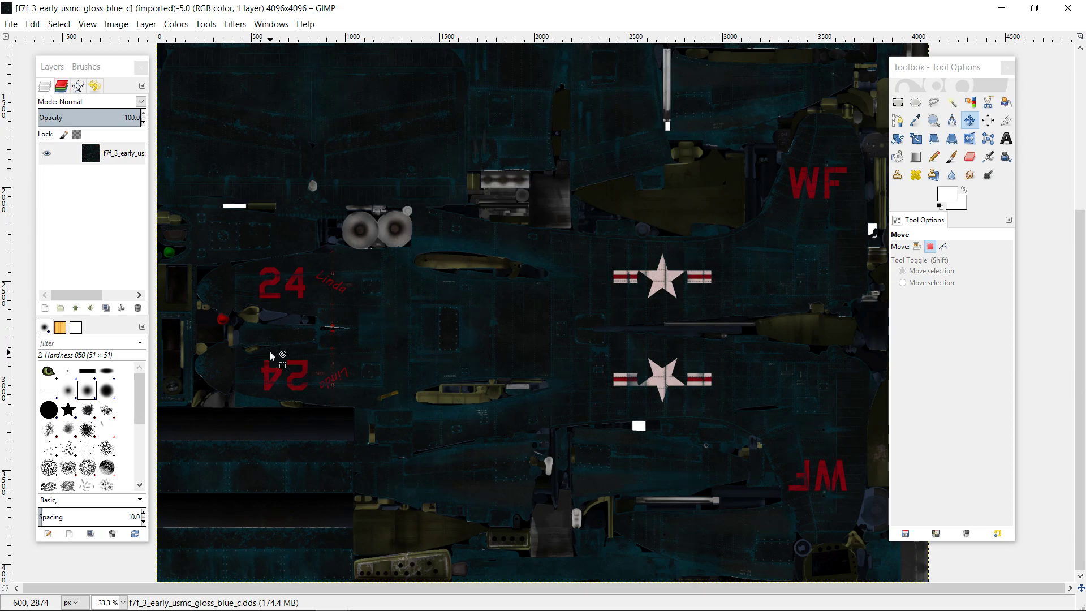
{"action": "scroll", "coordinate": [270, 356], "scroll_direction": "up", "scroll_amount": 3}
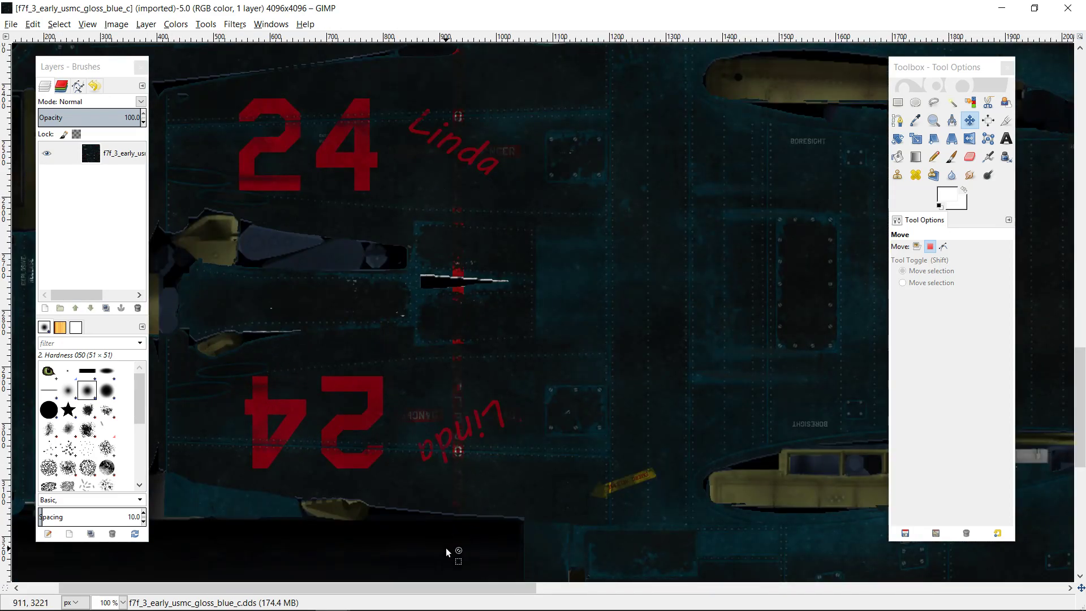
{"action": "left_click_drag", "start_coordinate": [469, 588], "coordinate": [403, 586]}
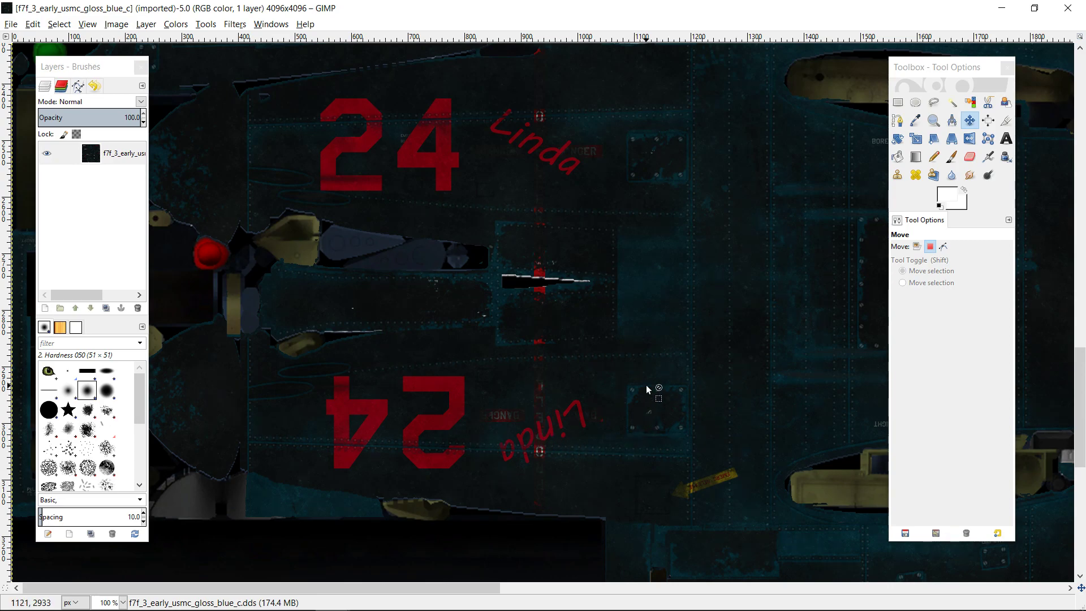
{"action": "scroll", "coordinate": [648, 388], "scroll_direction": "down", "scroll_amount": 1}
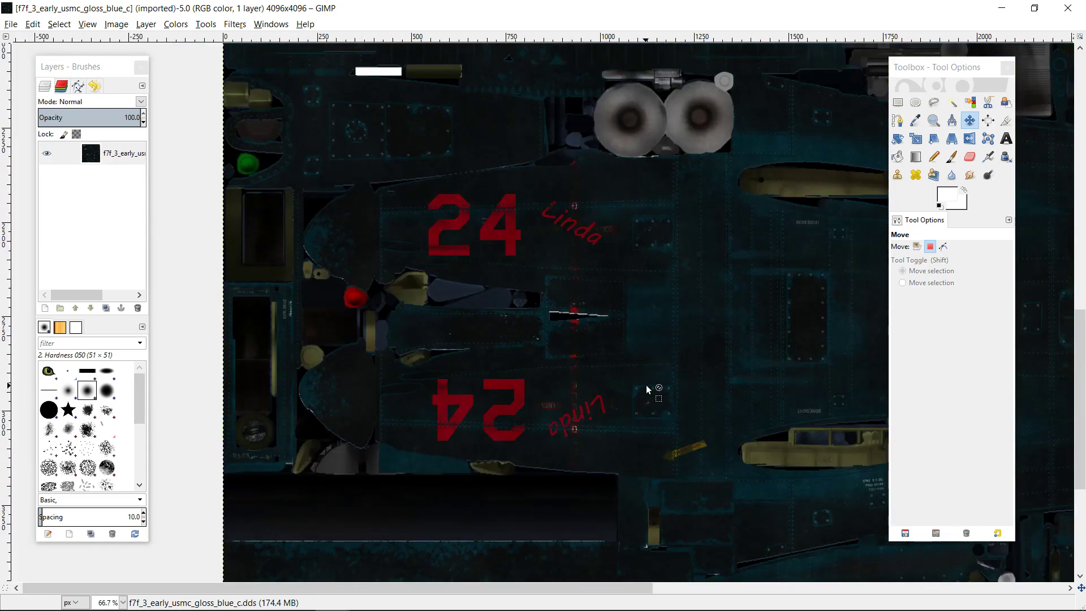
{"action": "scroll", "coordinate": [647, 385], "scroll_direction": "up", "scroll_amount": 3}
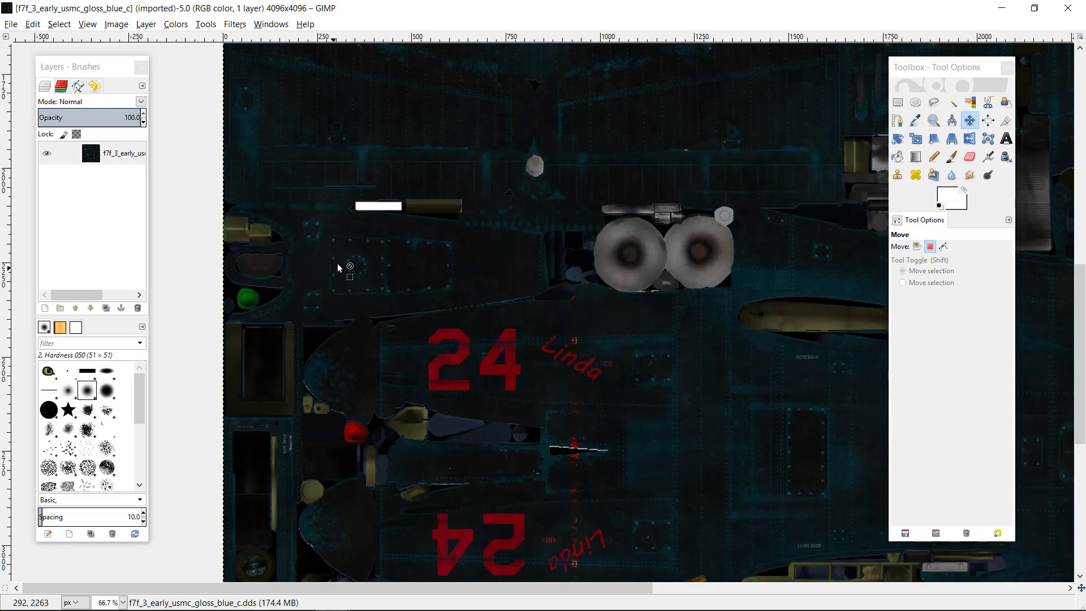
Step: Compare the F7F-3 Blank template with the stock blue texture around the nose and propeller area, and close the stock texture
{"action": "key", "text": "alt+Tab"}
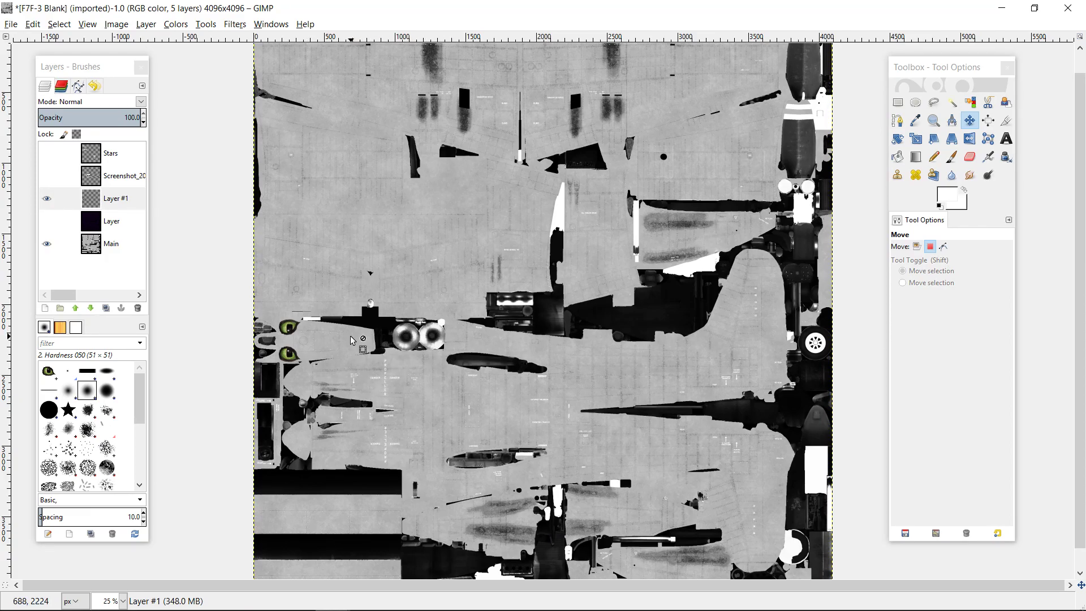
{"action": "scroll", "coordinate": [350, 340], "scroll_direction": "up", "scroll_amount": 3}
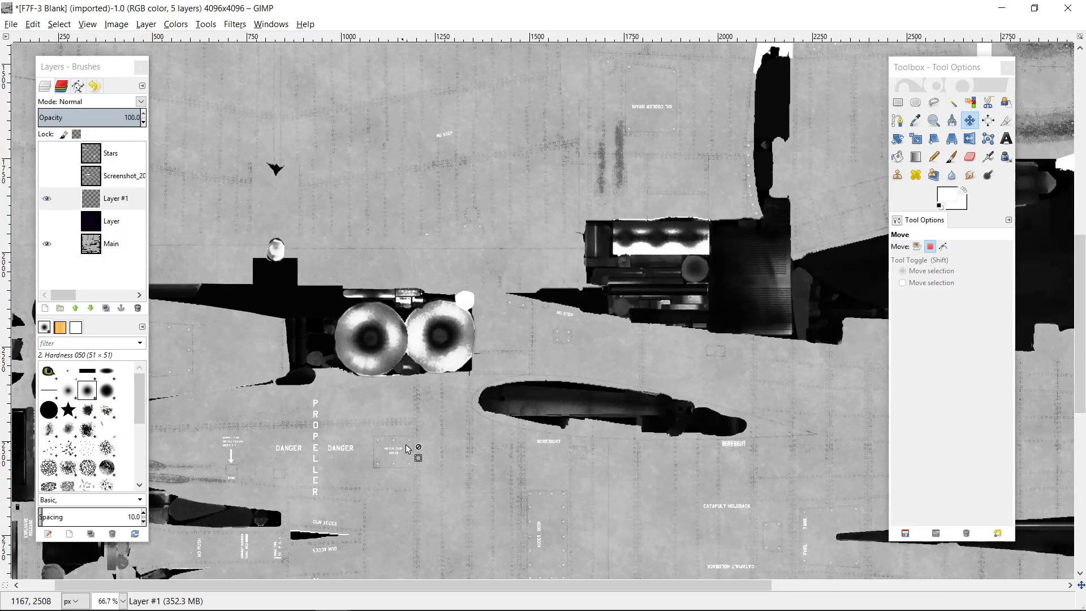
{"action": "scroll", "coordinate": [253, 516], "scroll_direction": "up", "scroll_amount": 2}
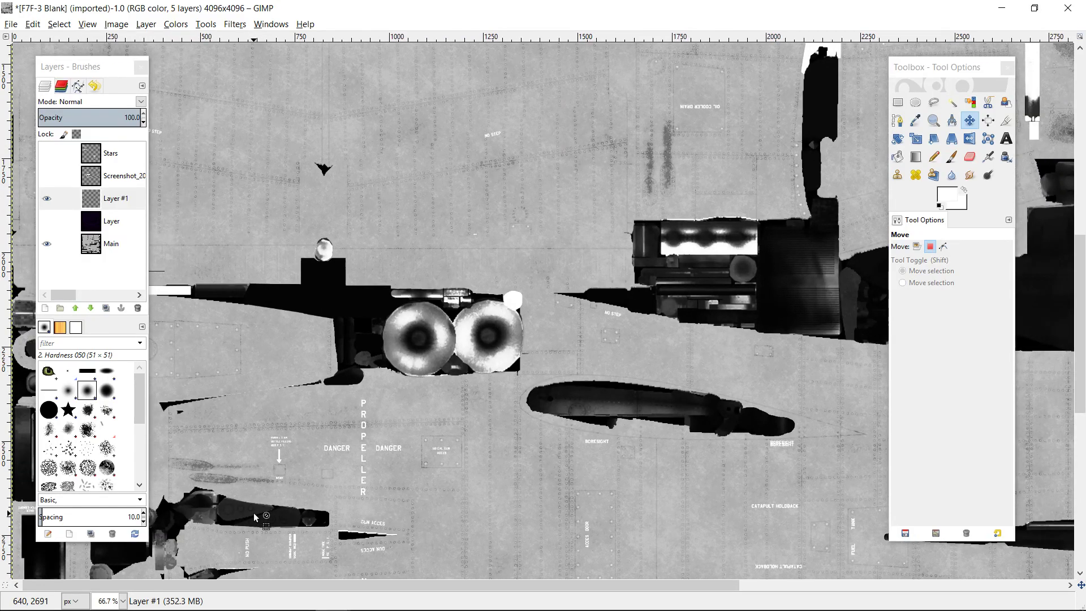
{"action": "scroll", "coordinate": [253, 517], "scroll_direction": "up", "scroll_amount": 1}
{"action": "scroll", "coordinate": [255, 513], "scroll_direction": "down", "scroll_amount": 1}
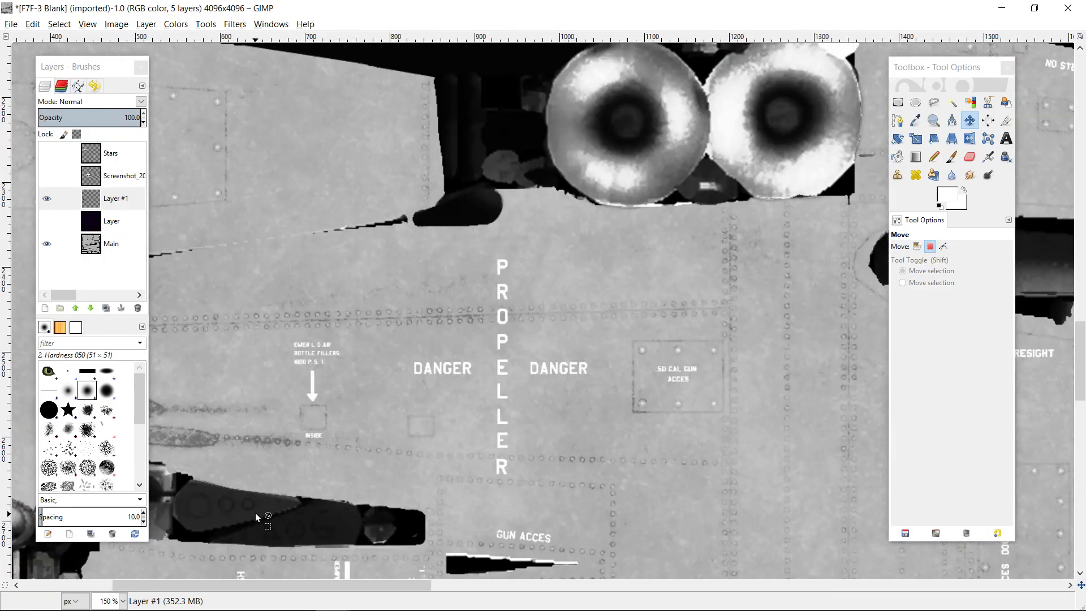
{"action": "key", "text": "alt+Tab"}
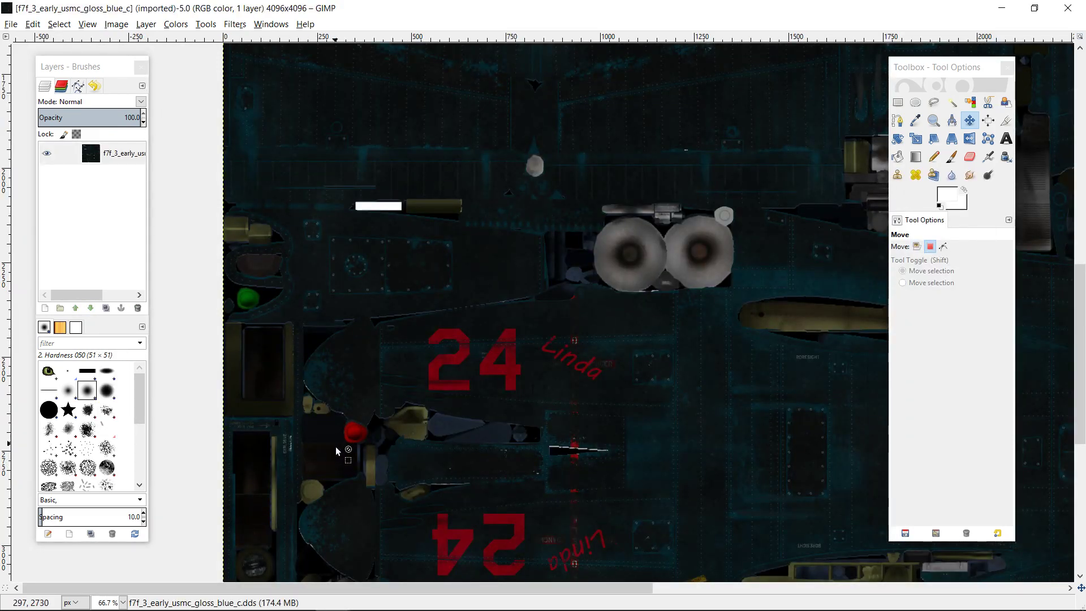
{"action": "key", "text": "alt+Tab"}
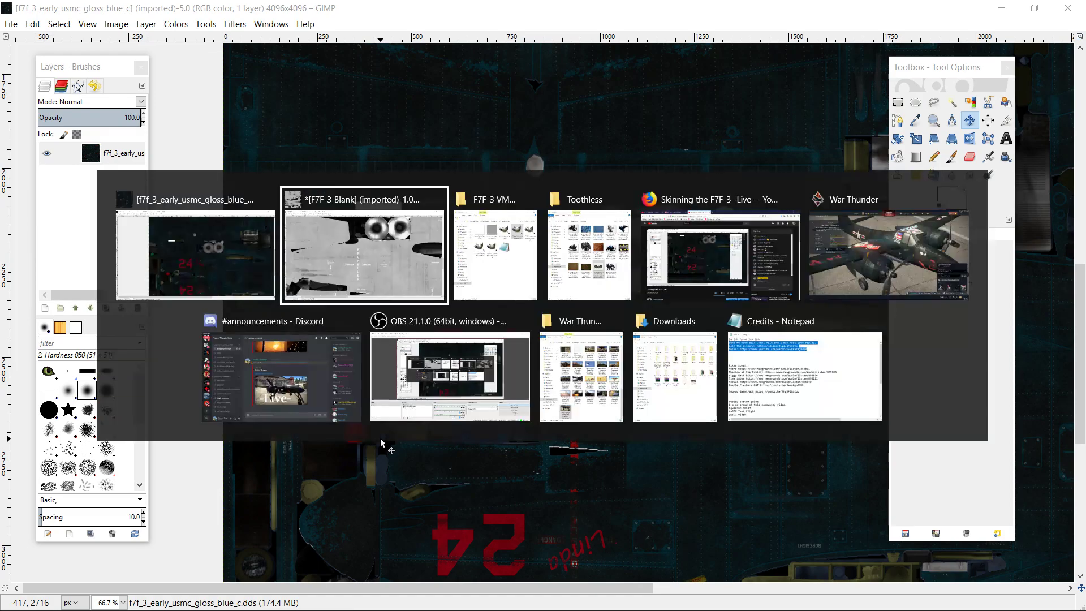
{"action": "scroll", "coordinate": [382, 439], "scroll_direction": "down", "scroll_amount": 2}
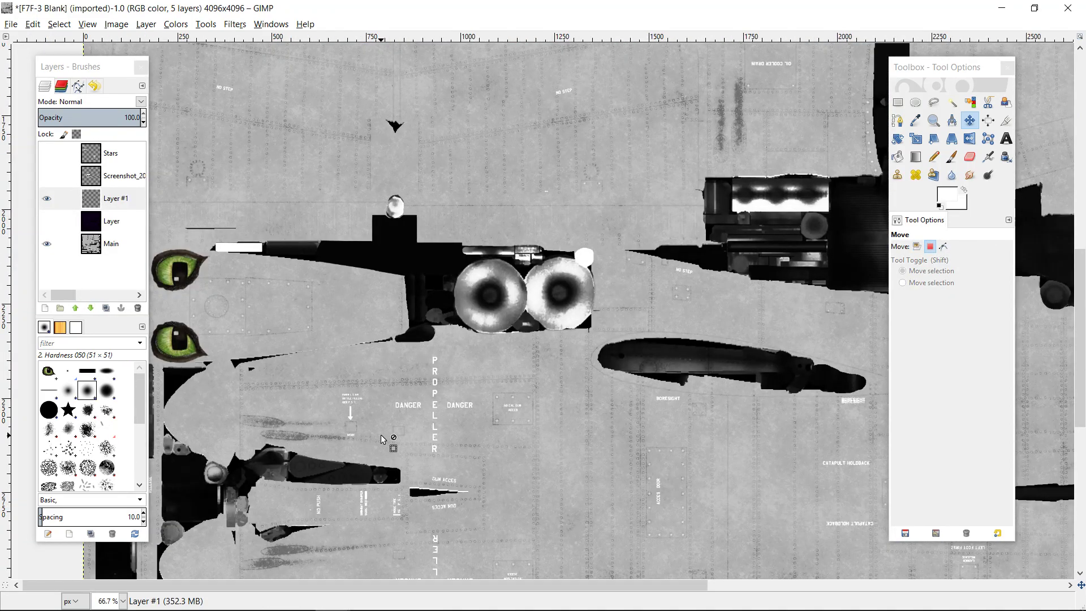
{"action": "key", "text": "alt+Tab"}
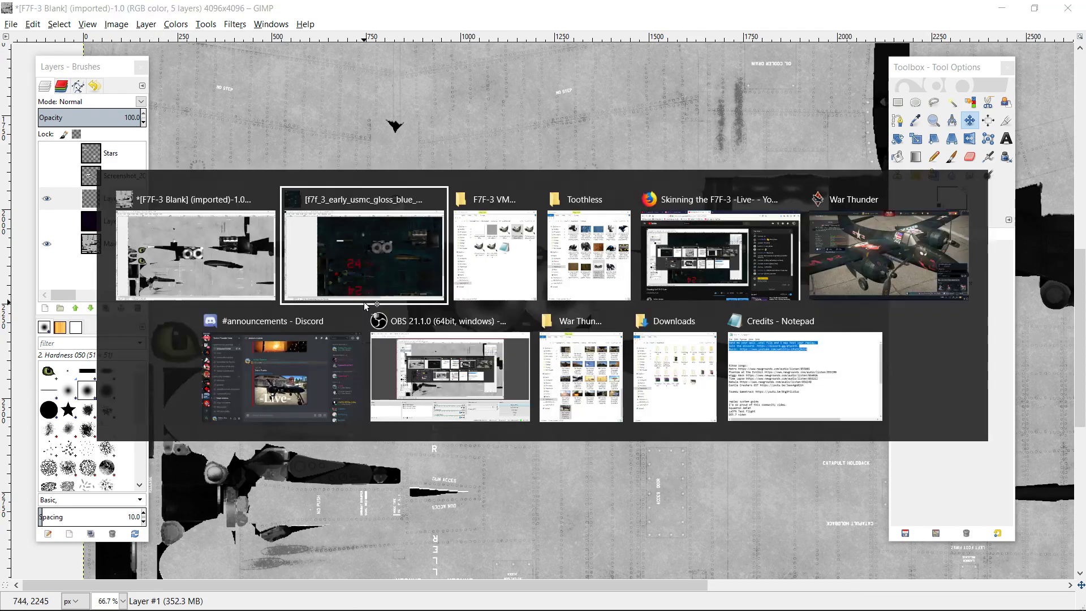
{"action": "key", "text": "alt+Tab"}
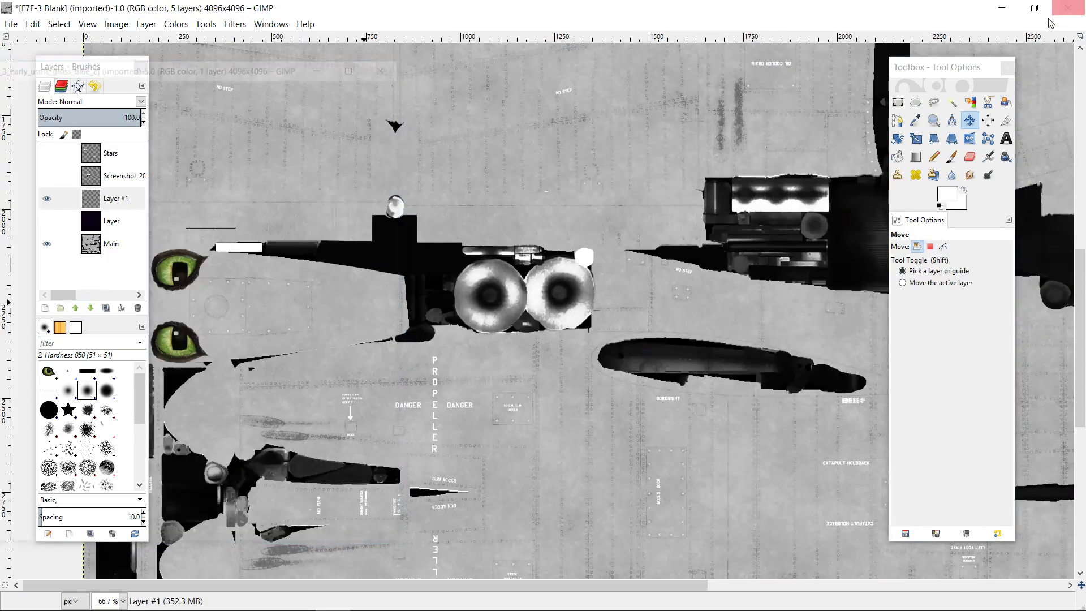
Step: Switch to the F7F-3 VMF(N)-513 folder to check the texture file name, and return to the F7F-3 Blank image in GIMP
{"action": "key", "text": "alt+Tab"}
{"action": "key", "text": "alt+Tab"}
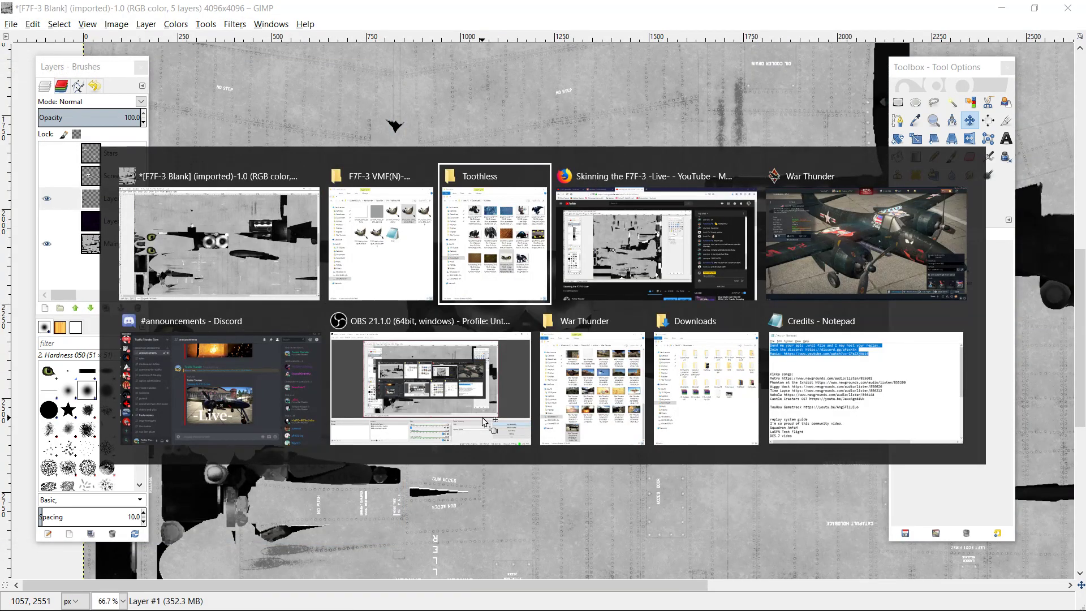
{"action": "key", "text": "alt+Tab"}
{"action": "key", "text": "alt+Tab"}
{"action": "key", "text": "alt+Tab"}
{"action": "key", "text": "alt+Tab"}
{"action": "key", "text": "alt+Tab"}
{"action": "key", "text": "alt+Tab"}
{"action": "key", "text": "alt+Tab"}
{"action": "key", "text": "alt+Tab"}
{"action": "key", "text": "alt+Tab"}
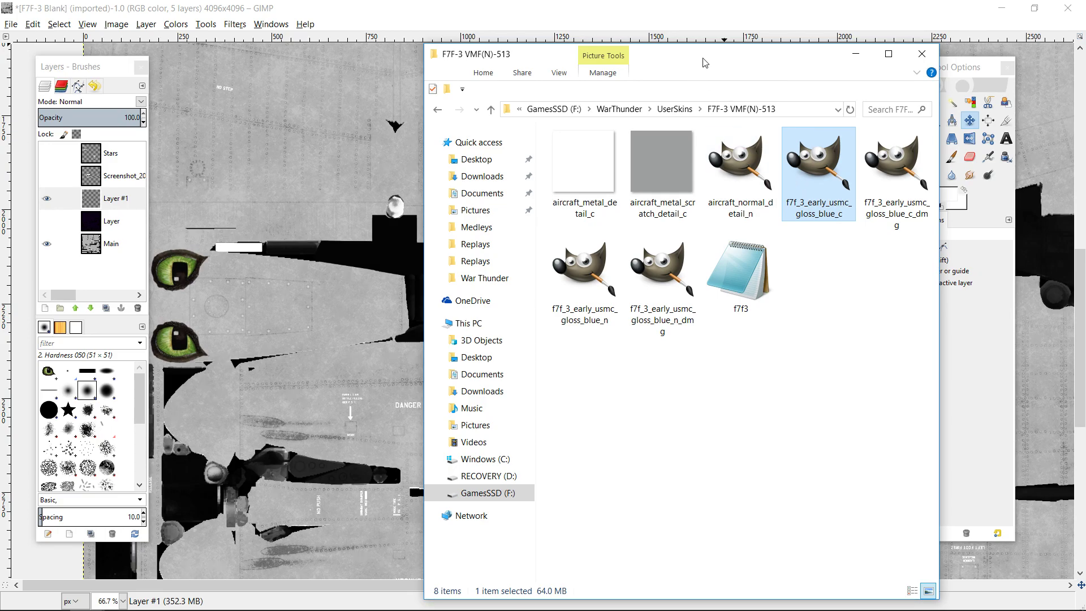
{"action": "left_click", "coordinate": [340, 5]}
Step: Start exporting the image over f7f_3_early_usmc_gloss_blue_c.dds in the F7F-3 VMF(N)-513 folder, replace the existing file and dismiss the volume map message
{"action": "left_click", "coordinate": [10, 23]}
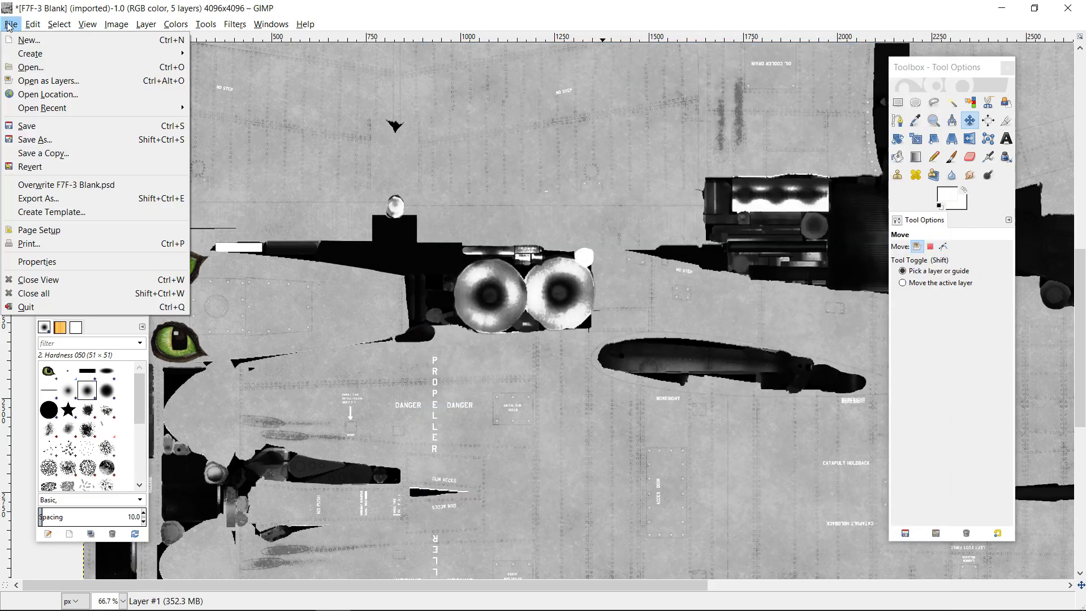
{"action": "left_click", "coordinate": [50, 198]}
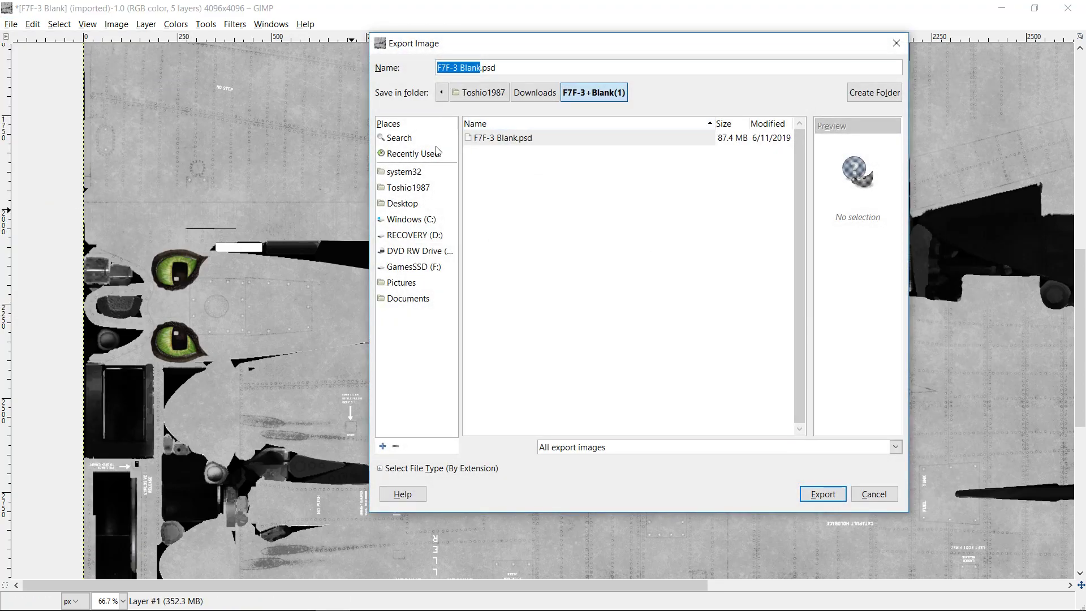
{"action": "left_click", "coordinate": [399, 156]}
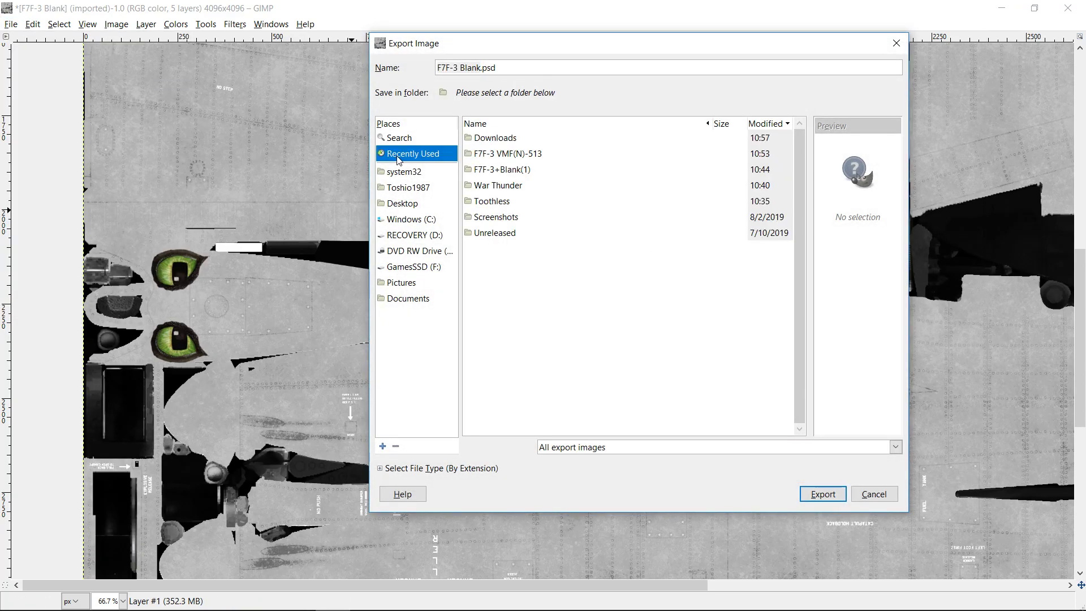
{"action": "double_click", "coordinate": [503, 156]}
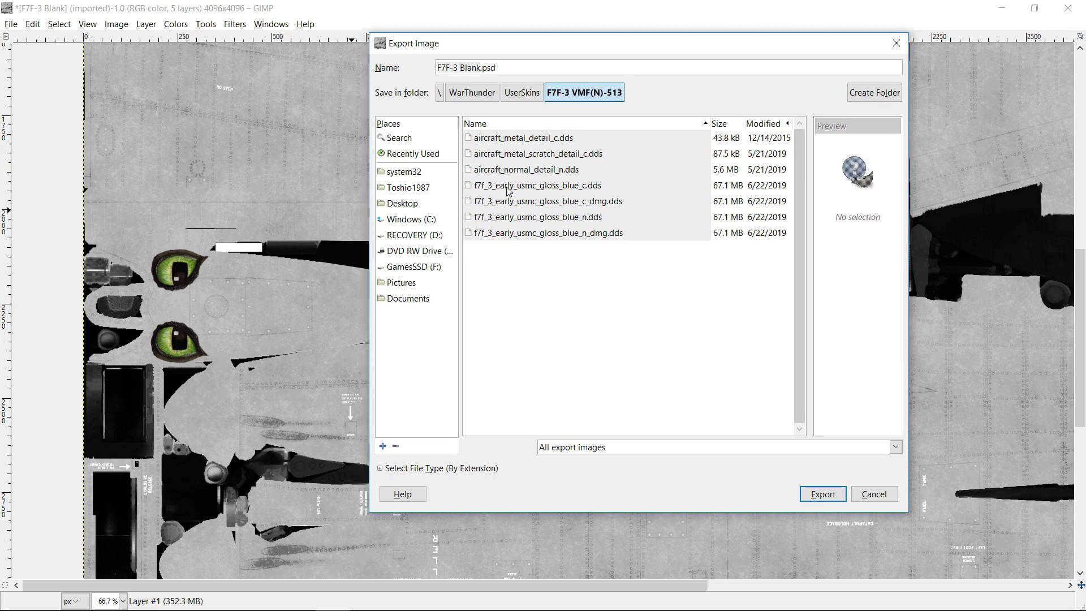
{"action": "left_click", "coordinate": [555, 189]}
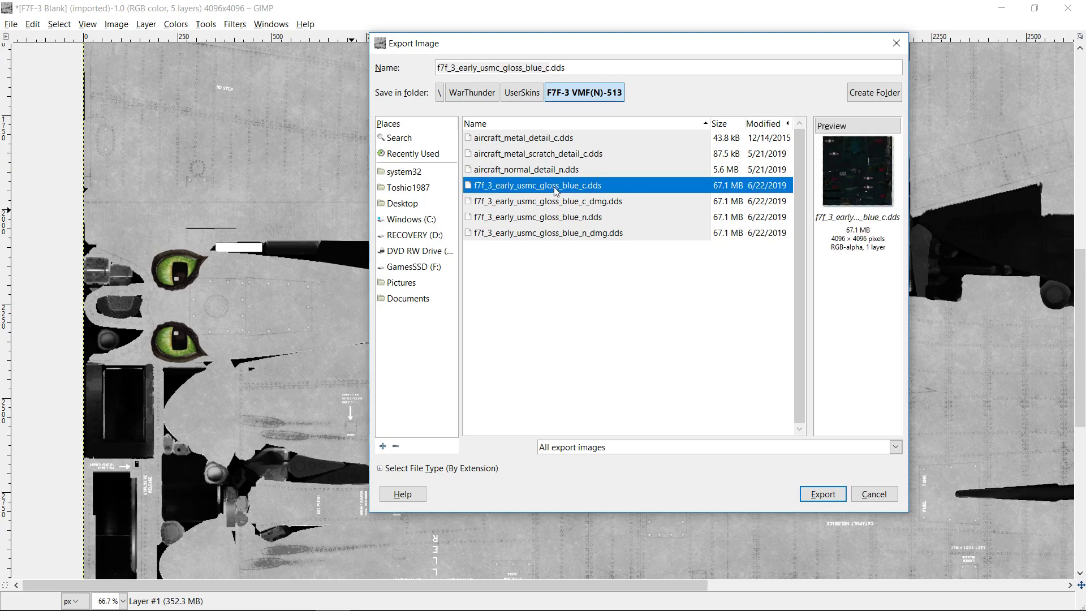
{"action": "left_click", "coordinate": [818, 494]}
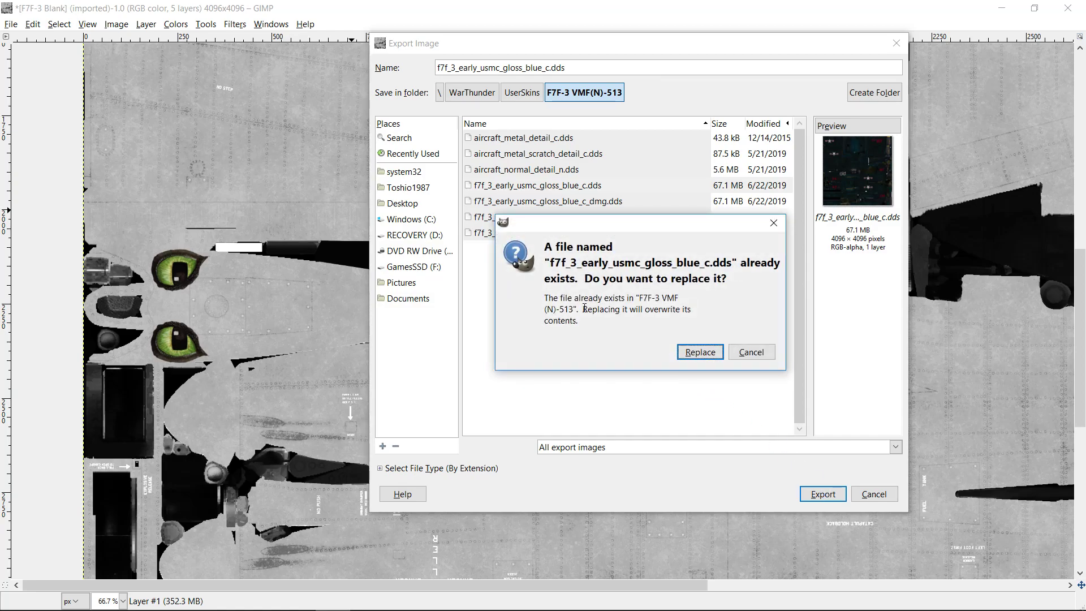
{"action": "left_click", "coordinate": [697, 353]}
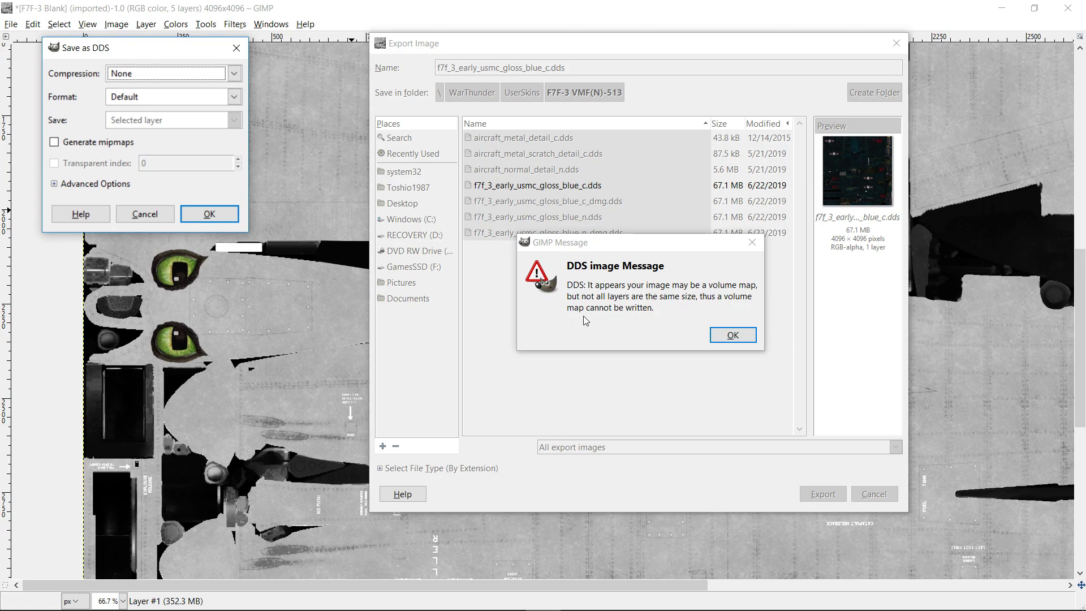
{"action": "left_click", "coordinate": [725, 336]}
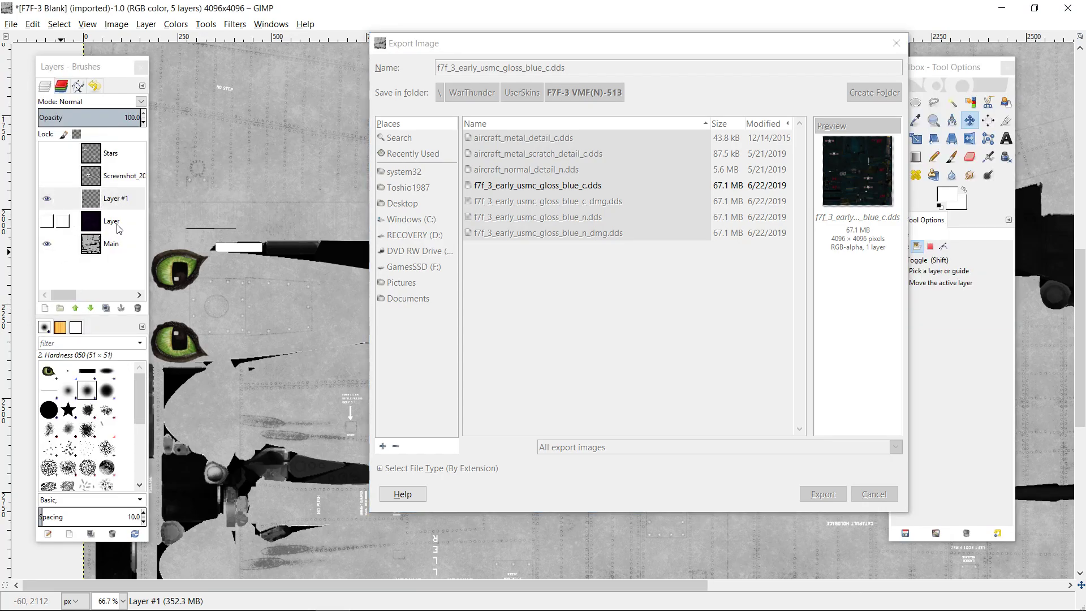
Step: Delete the screenshot reference layer and overwrite F7F-3 Blank.psd with the current image
{"action": "left_click", "coordinate": [119, 176]}
{"action": "key", "text": "Delete"}
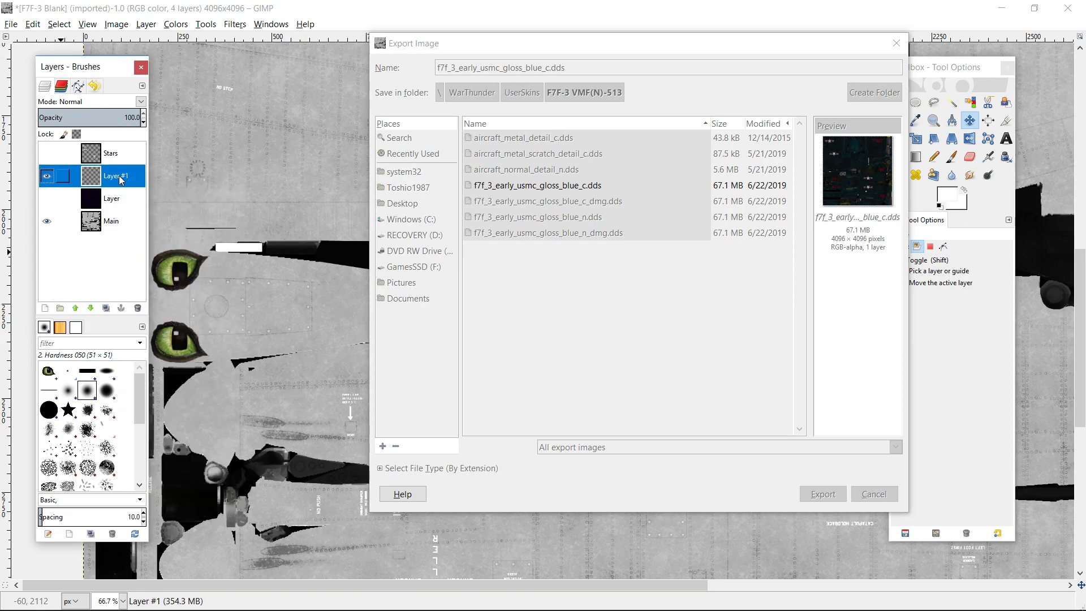
{"action": "left_click", "coordinate": [11, 25]}
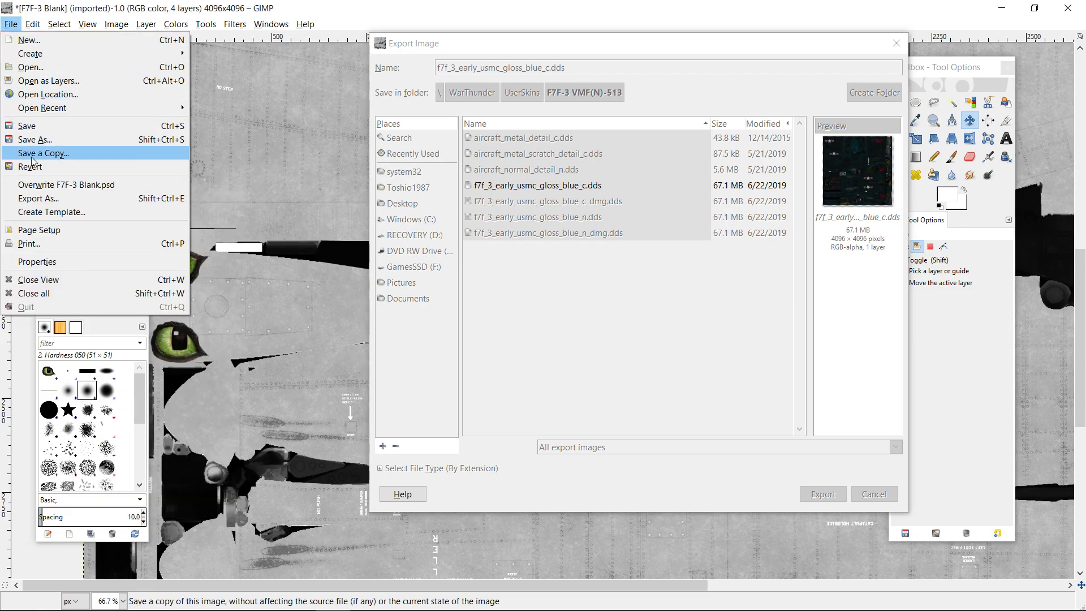
{"action": "left_click", "coordinate": [57, 186]}
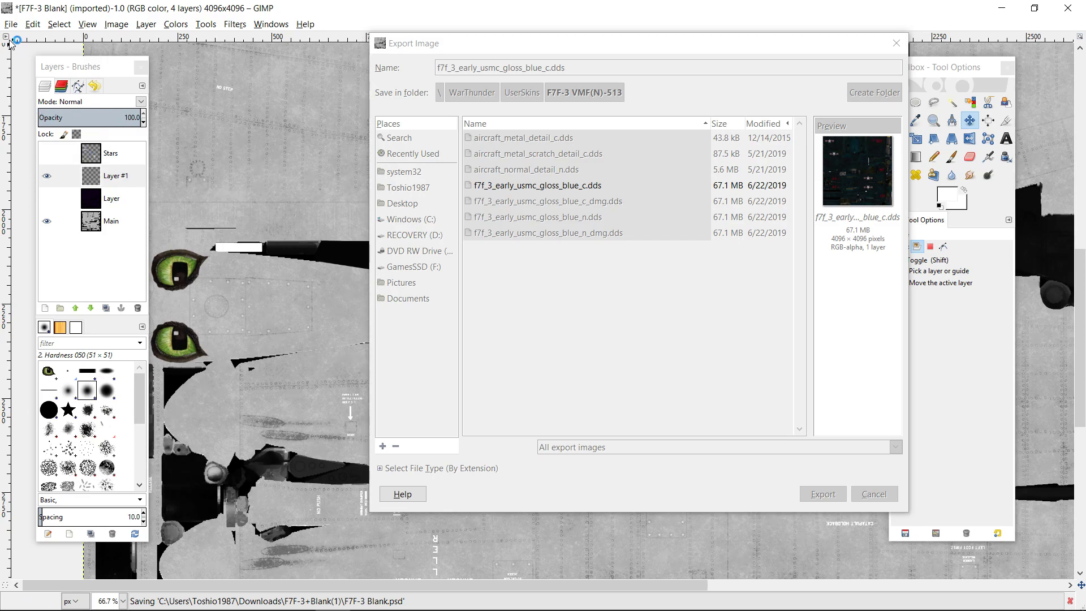
{"action": "left_click", "coordinate": [11, 25]}
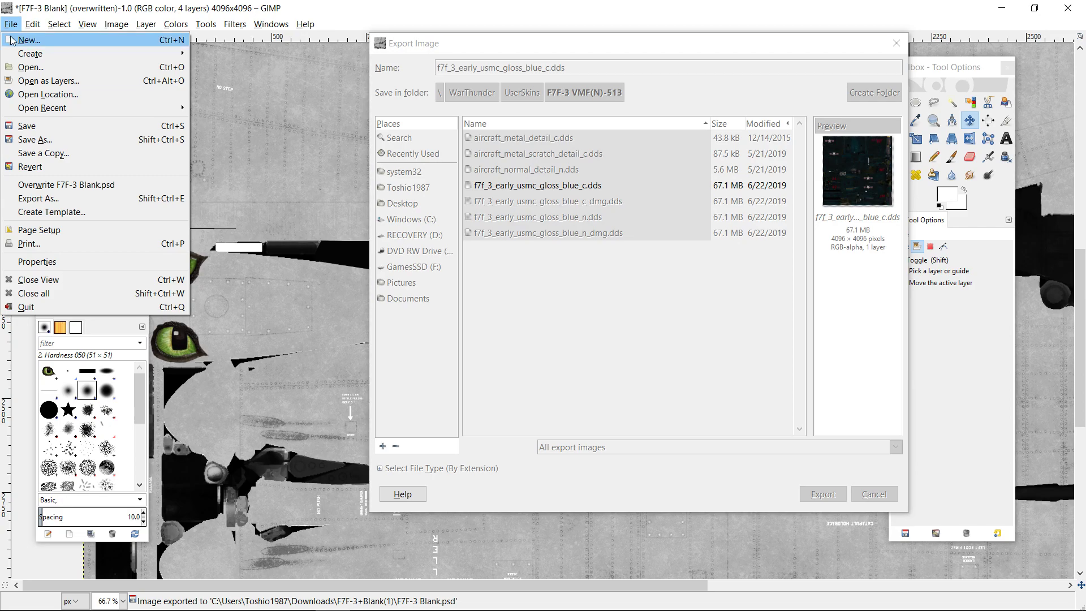
{"action": "left_click", "coordinate": [59, 198]}
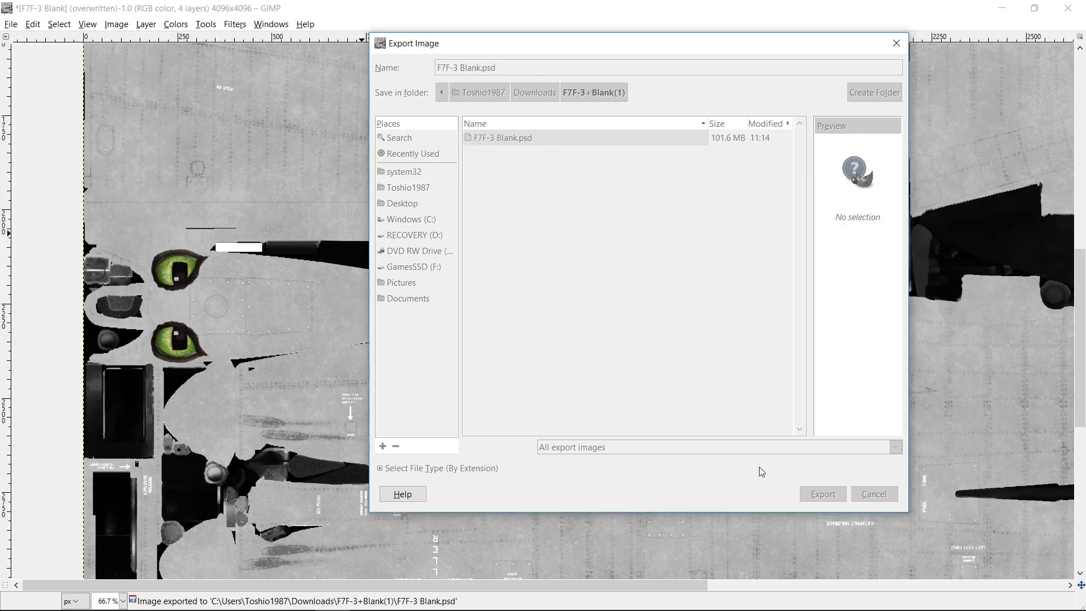
{"action": "left_click", "coordinate": [897, 47]}
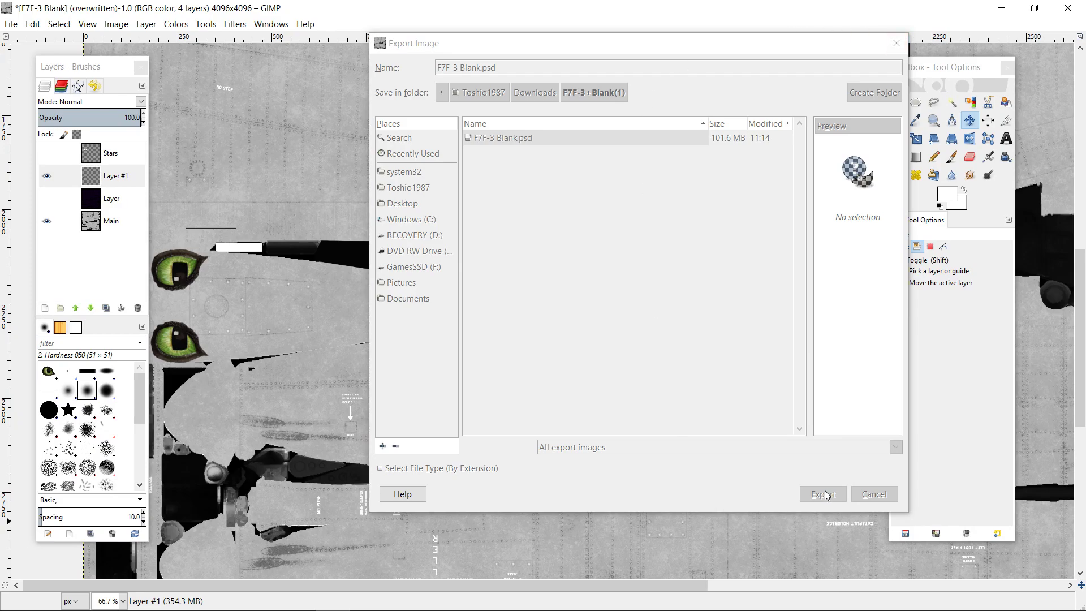
{"action": "left_click", "coordinate": [857, 499]}
Step: Bring back the pending Save as DDS dialog, set the compression to BC3 / DXT5 and finish the export
{"action": "mouse_move", "coordinate": [345, 609]}
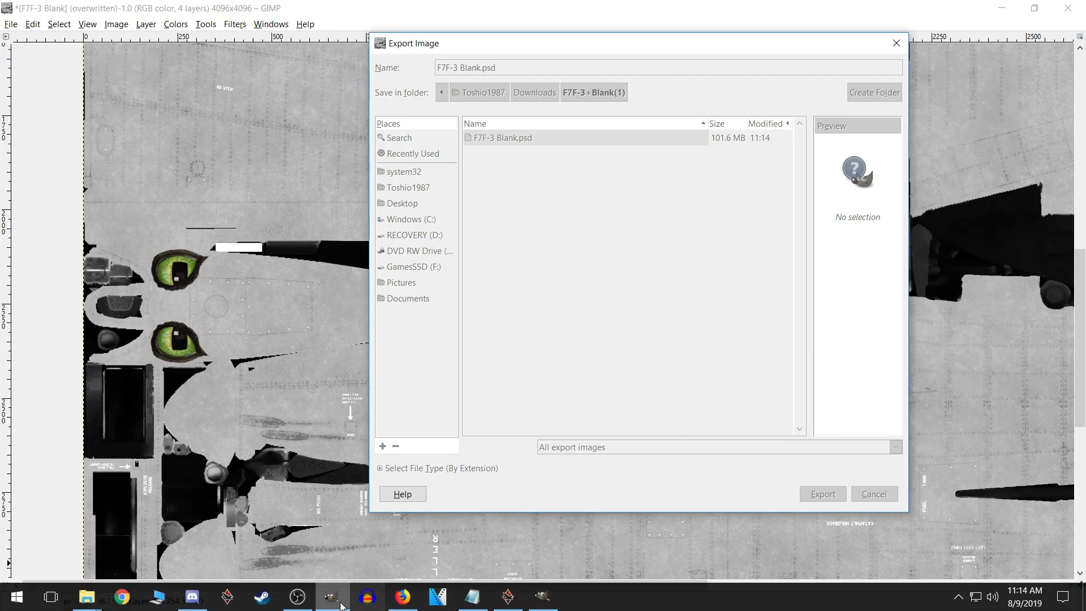
{"action": "mouse_move", "coordinate": [541, 607]}
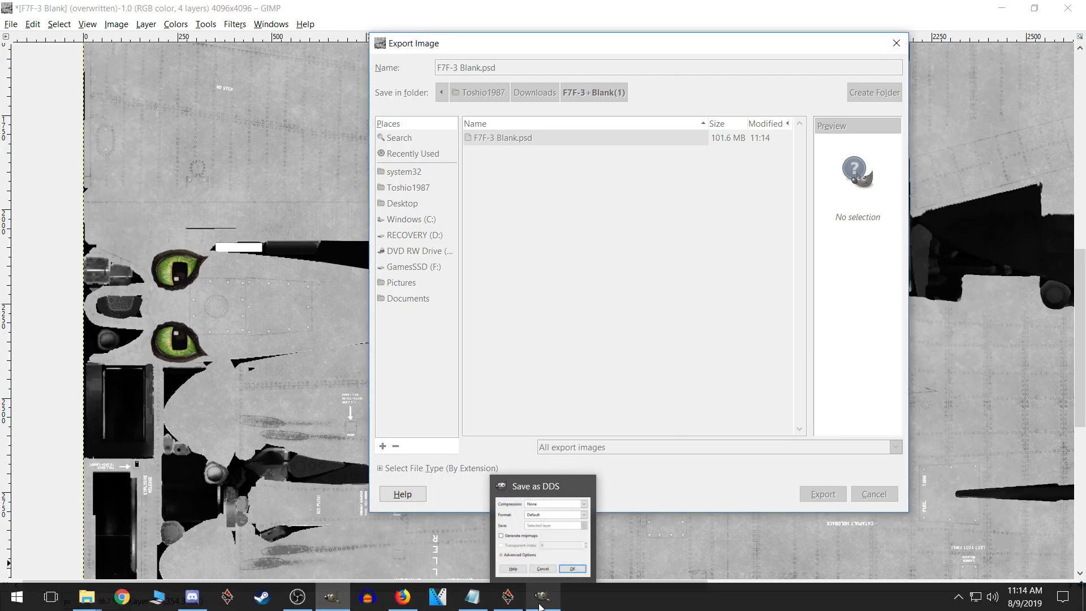
{"action": "left_click", "coordinate": [541, 607]}
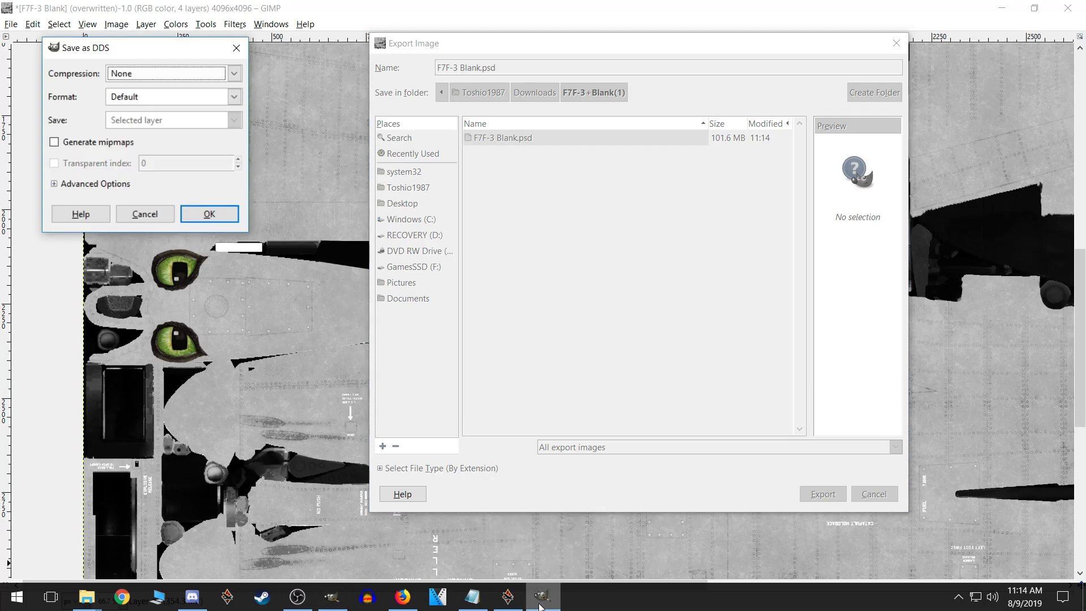
{"action": "left_click", "coordinate": [125, 75]}
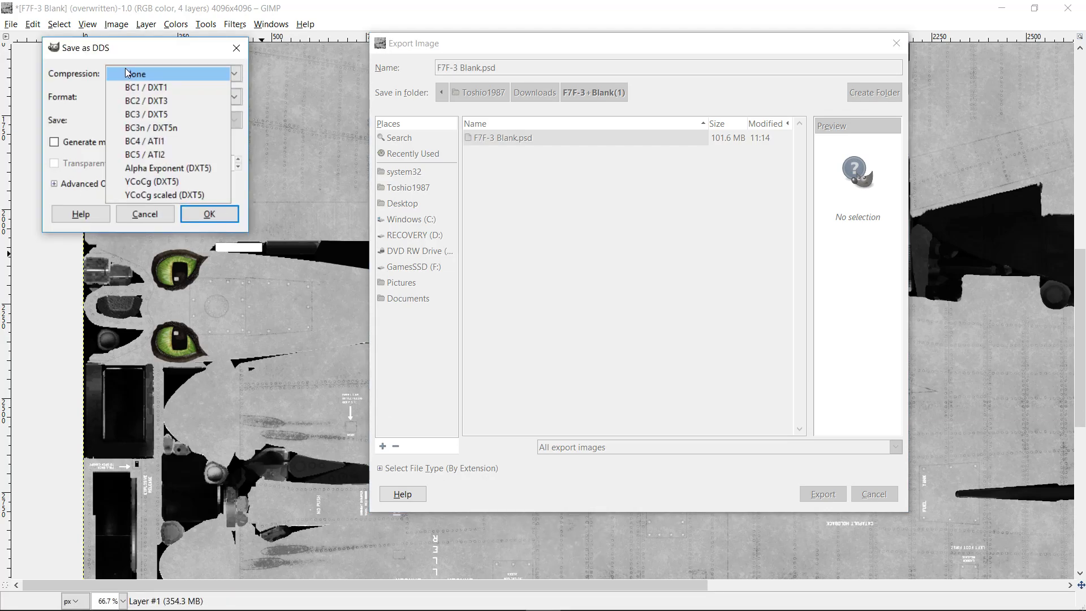
{"action": "left_click", "coordinate": [161, 114]}
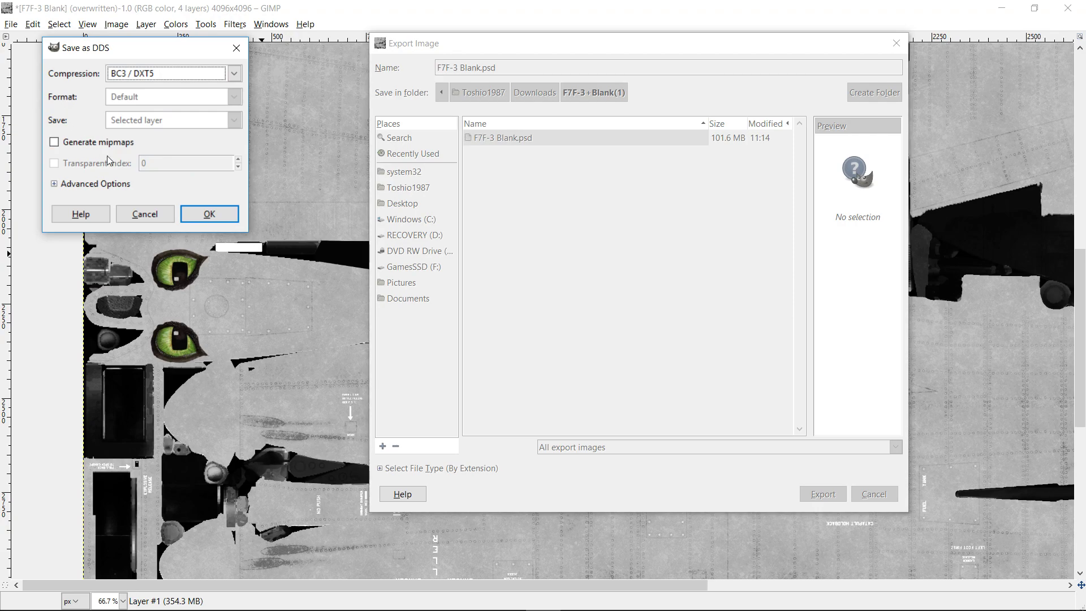
{"action": "left_click", "coordinate": [209, 215]}
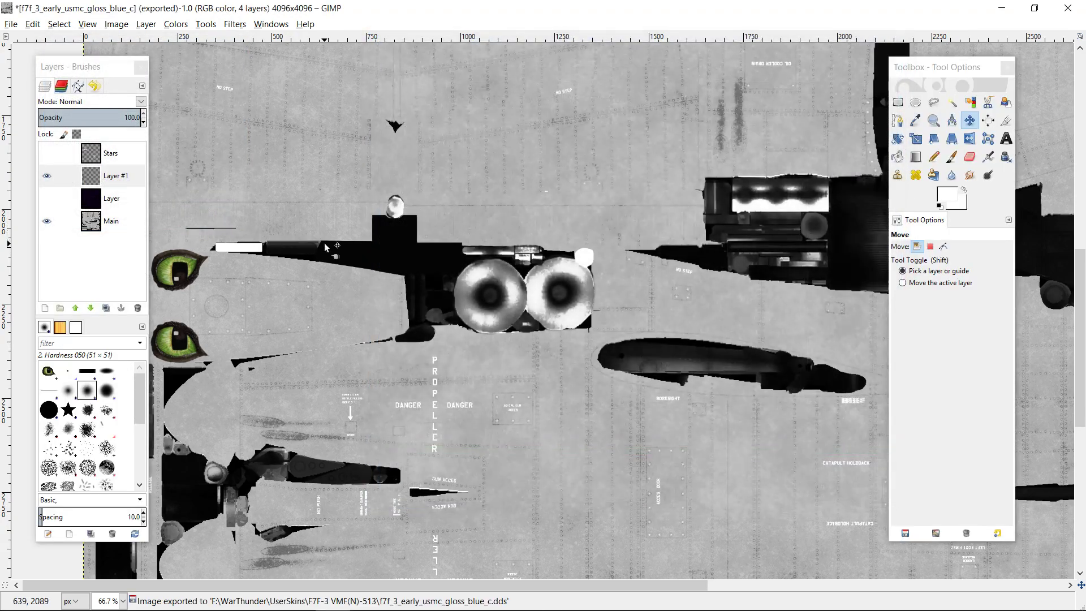
Step: Switch to War Thunder, examine the exported skin on the F7F-3 from different angles, and return to GIMP
{"action": "key", "text": "alt+Tab"}
{"action": "key", "text": "alt+Tab"}
{"action": "key", "text": "alt+Tab"}
{"action": "key", "text": "alt+Tab"}
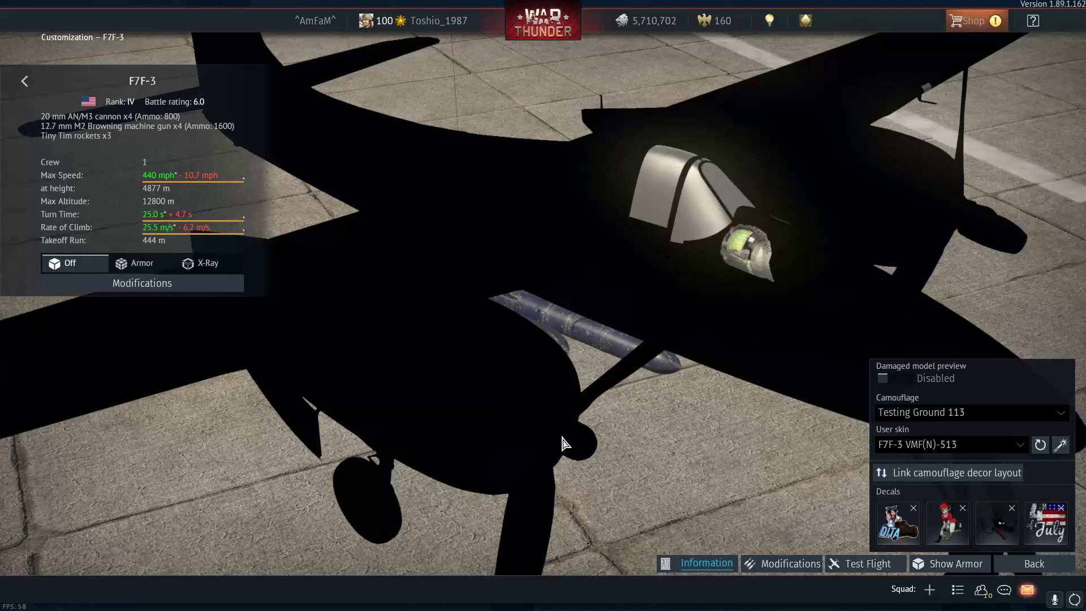
{"action": "mouse_move", "coordinate": [679, 392]}
{"action": "left_mouse_down"}
{"action": "mouse_move", "coordinate": [589, 399]}
{"action": "mouse_move", "coordinate": [687, 397]}
{"action": "left_mouse_up"}
{"action": "left_click_drag", "start_coordinate": [657, 352], "coordinate": [589, 359]}
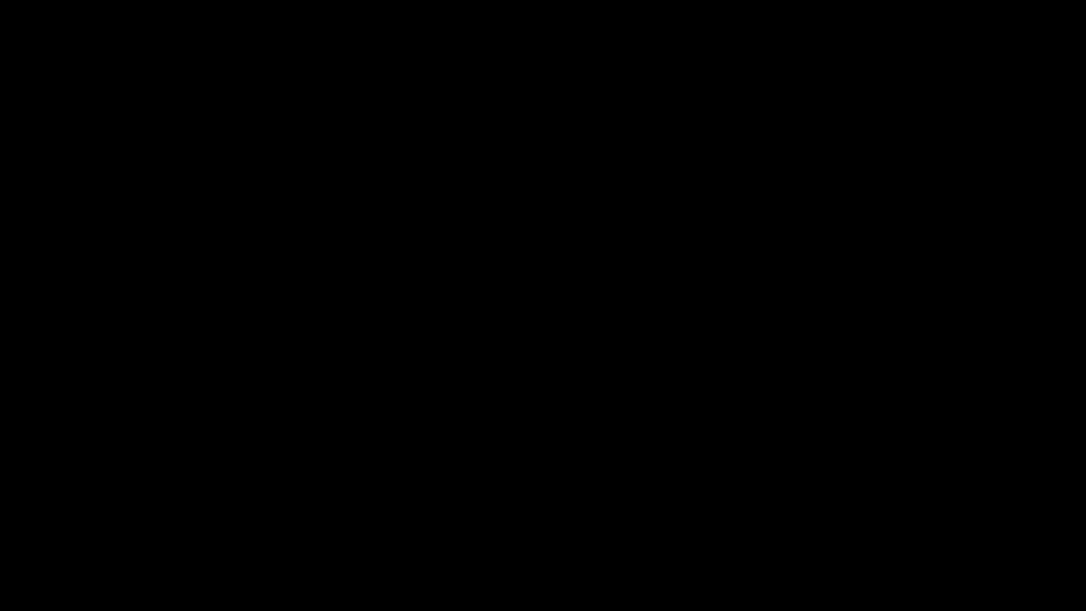
{"action": "key", "text": "alt+Tab"}
{"action": "key", "text": "alt+Tab"}
{"action": "key", "text": "alt+Tab"}
{"action": "key", "text": "alt+Tab"}
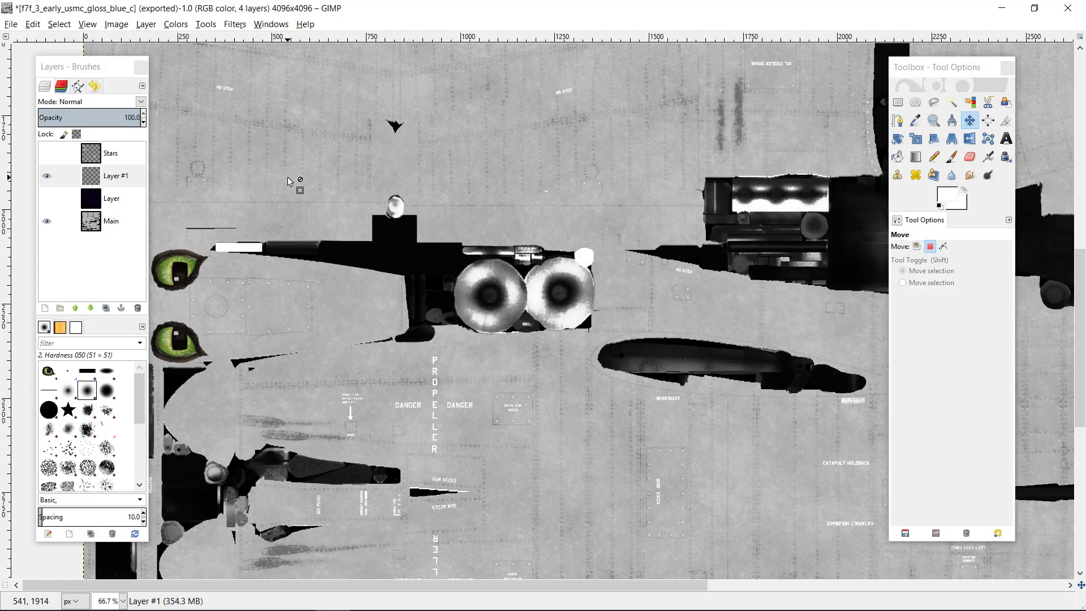
Step: Export the image again to f7f_3_early_usmc_gloss_blue_c.dds and dismiss the volume map message
{"action": "scroll", "coordinate": [287, 176], "scroll_direction": "down", "scroll_amount": 2}
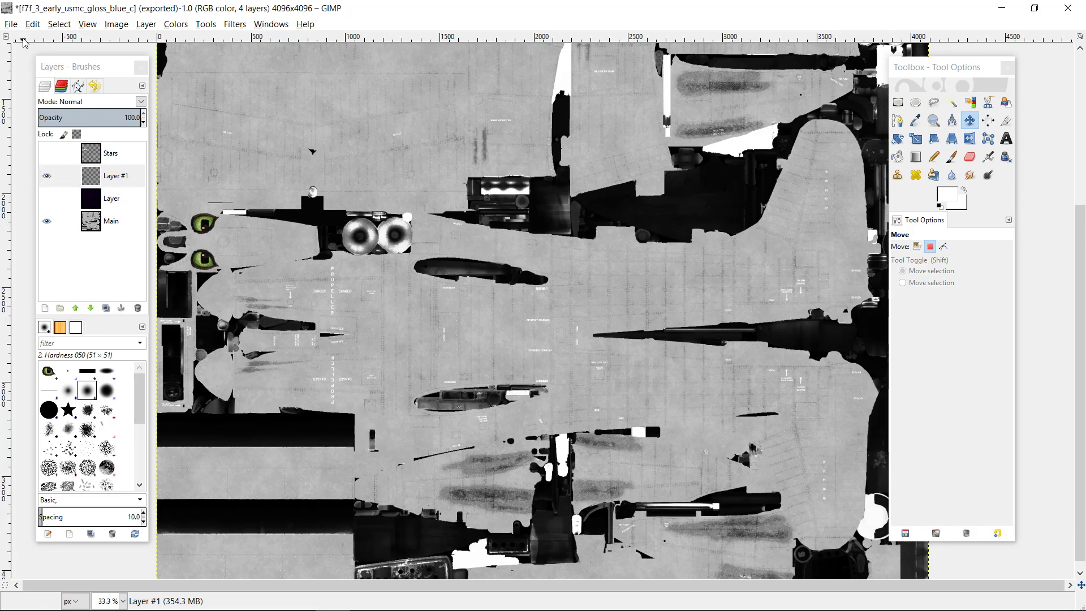
{"action": "left_click", "coordinate": [12, 24]}
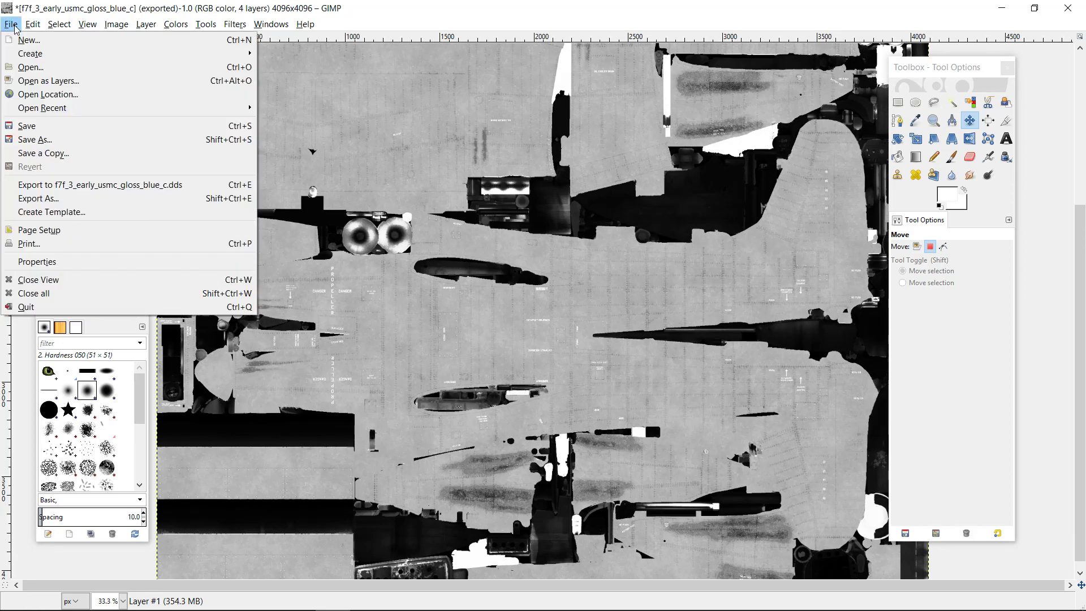
{"action": "left_click", "coordinate": [83, 185]}
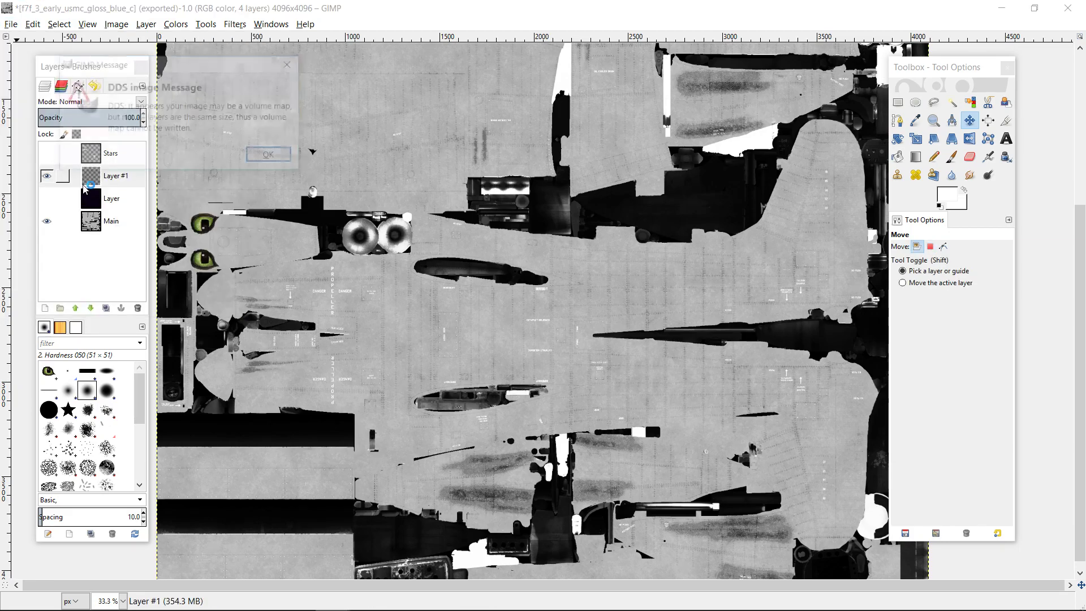
{"action": "left_click", "coordinate": [271, 156]}
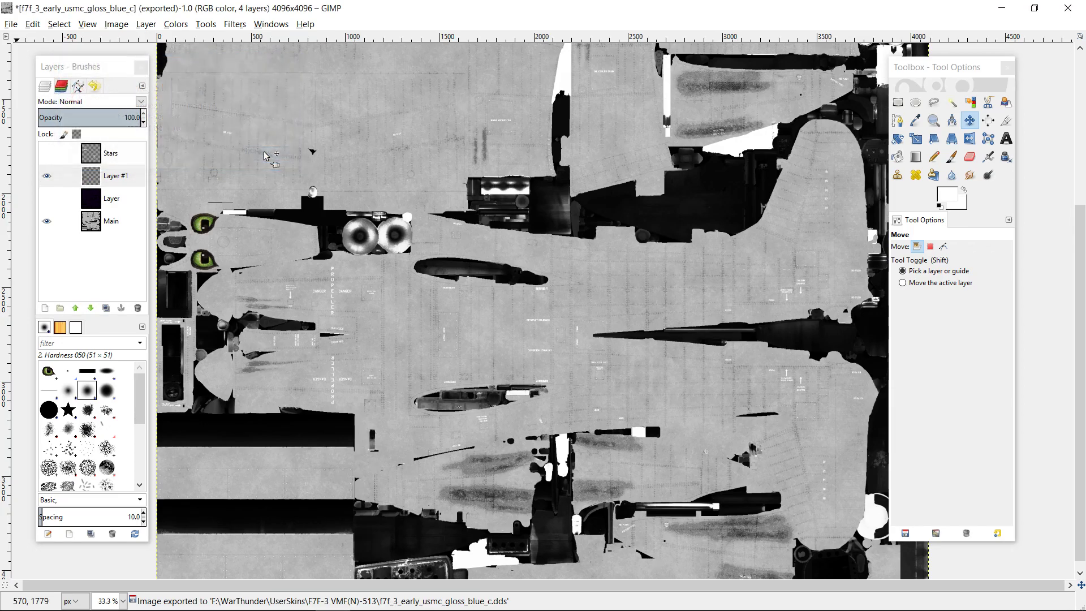
Step: Check the re-exported skin around the F7F-3's cockpit and nose in War Thunder, and go back to GIMP
{"action": "key", "text": "alt+Tab"}
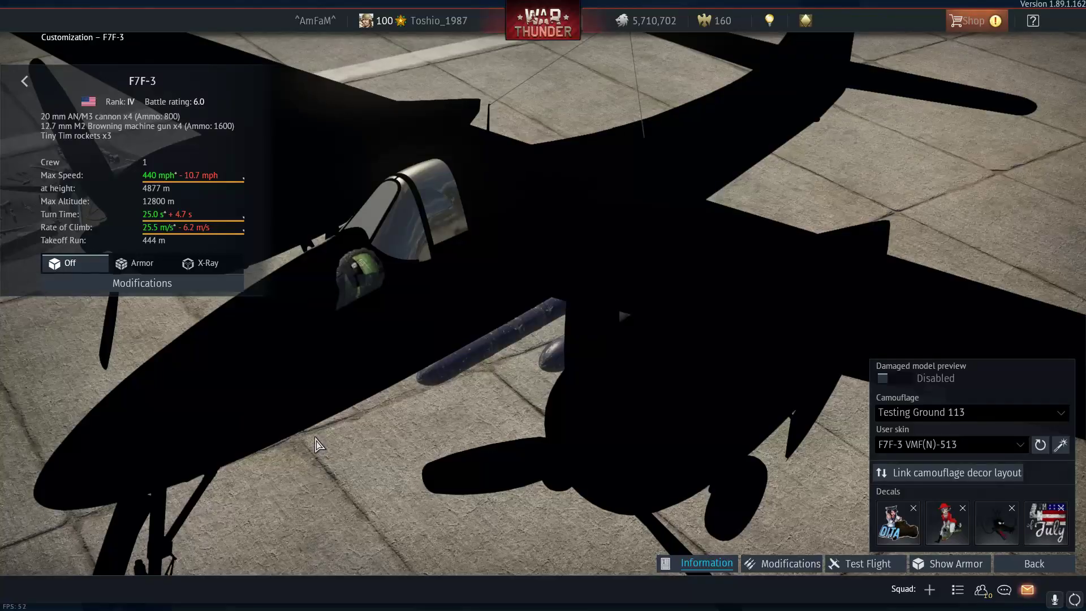
{"action": "left_click_drag", "start_coordinate": [315, 437], "coordinate": [424, 435]}
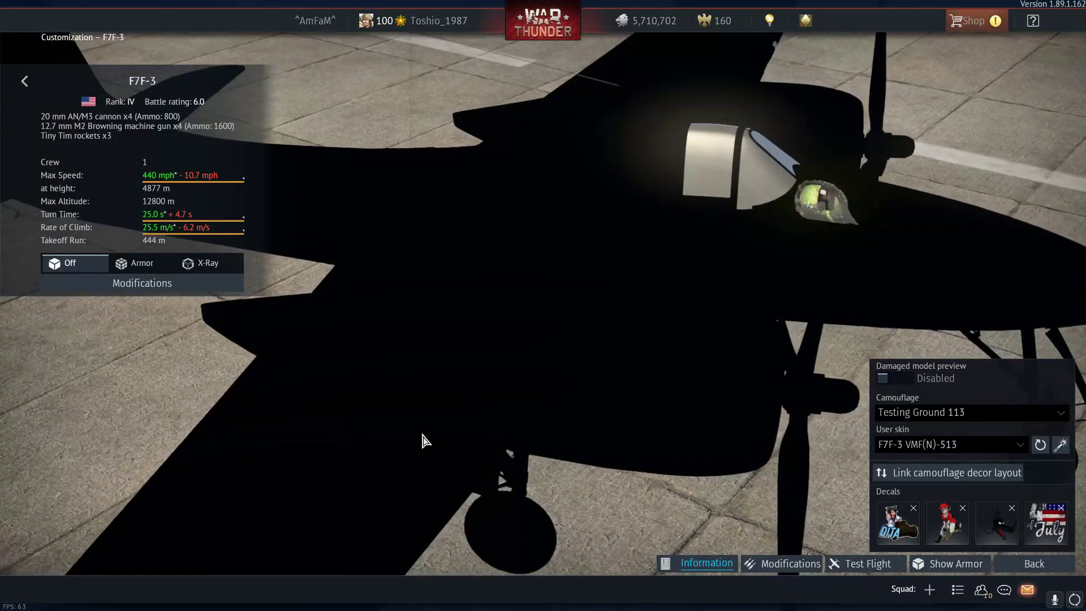
{"action": "key", "text": "alt+Tab"}
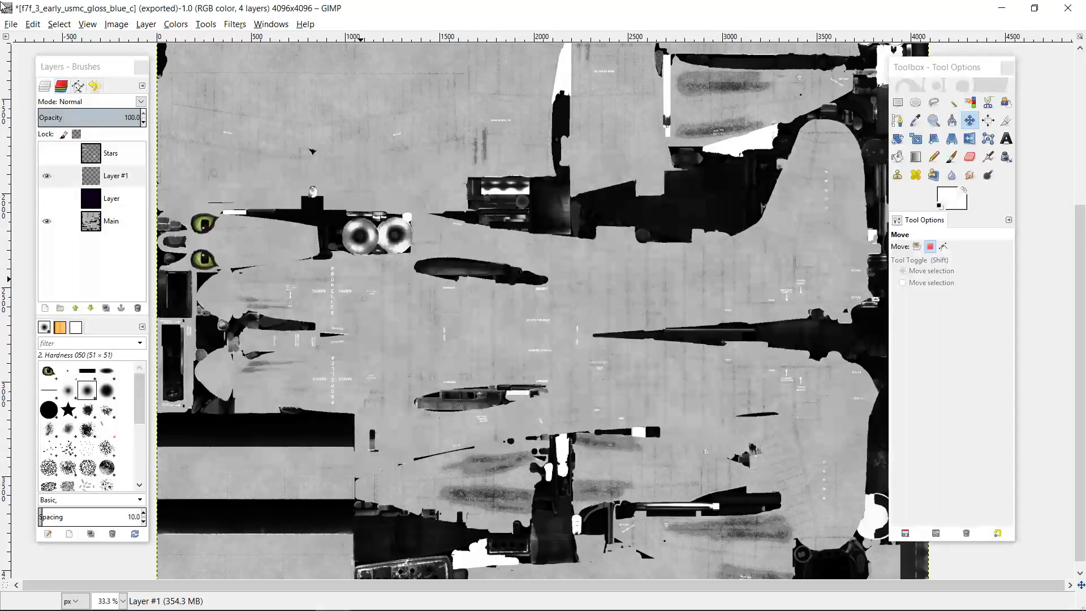
Step: Remove the hidden Stars layer from the image
{"action": "right_click", "coordinate": [118, 157]}
{"action": "key", "text": "d"}
Step: Try merging Layer #1 down while the dark layer is hidden, check that layer's visibility, and undo the merge
{"action": "right_click", "coordinate": [109, 157]}
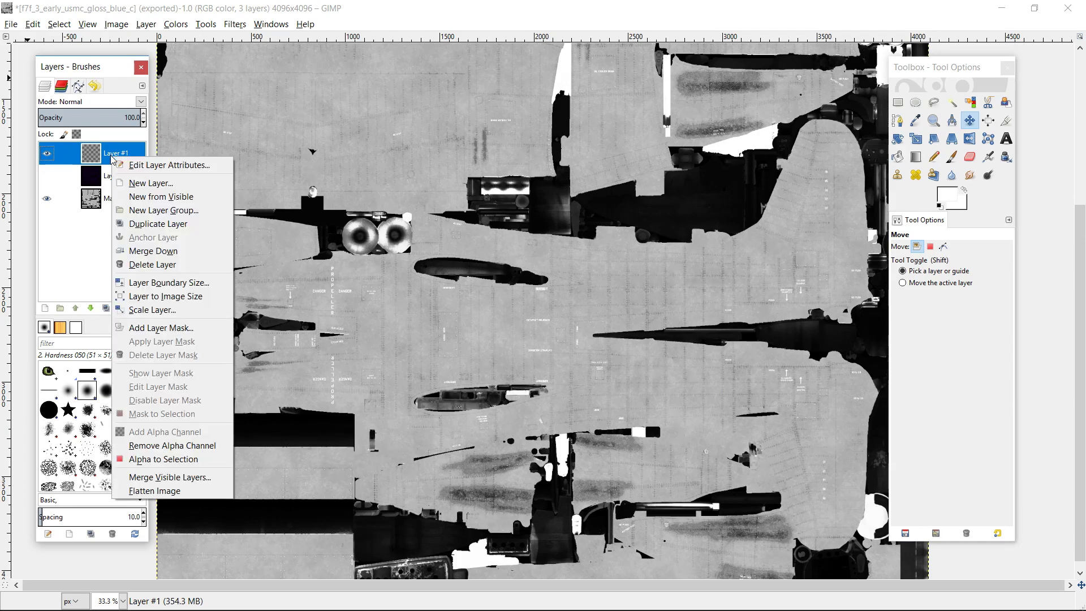
{"action": "key", "text": "d"}
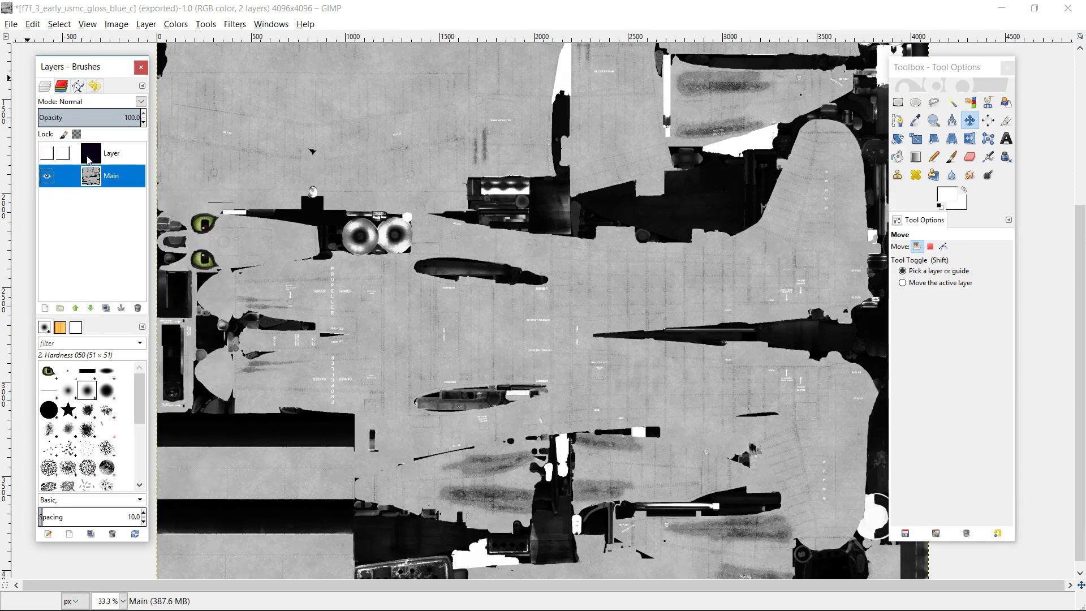
{"action": "left_click", "coordinate": [47, 155]}
{"action": "left_click", "coordinate": [50, 158]}
{"action": "key", "text": "ctrl+z"}
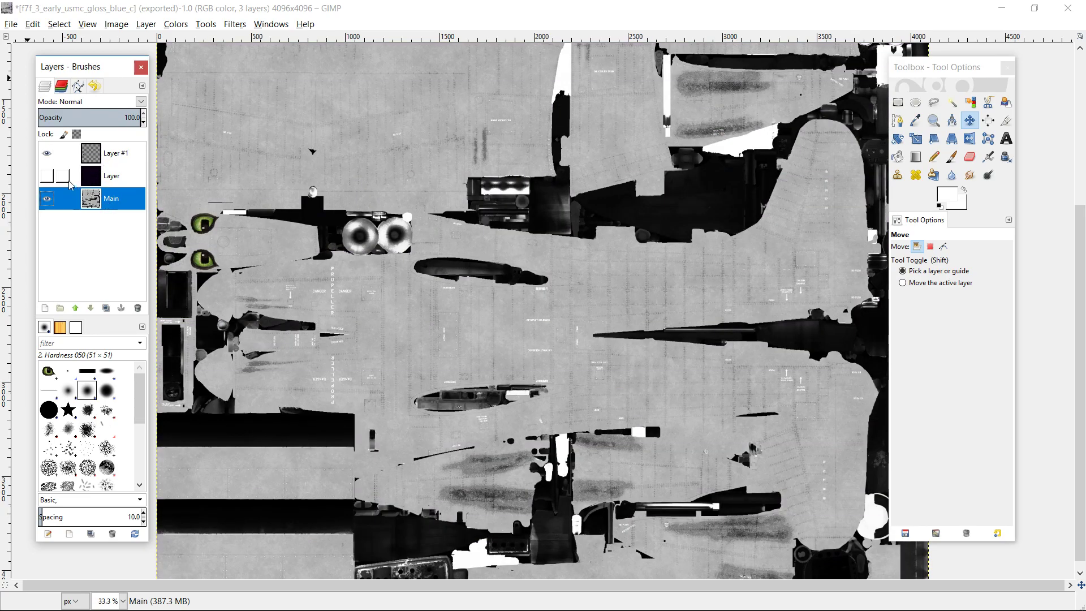
Step: Show the dark layer and merge Layer #1 and the dark layer down into the Main layer
{"action": "left_click", "coordinate": [47, 176]}
{"action": "right_click", "coordinate": [113, 156]}
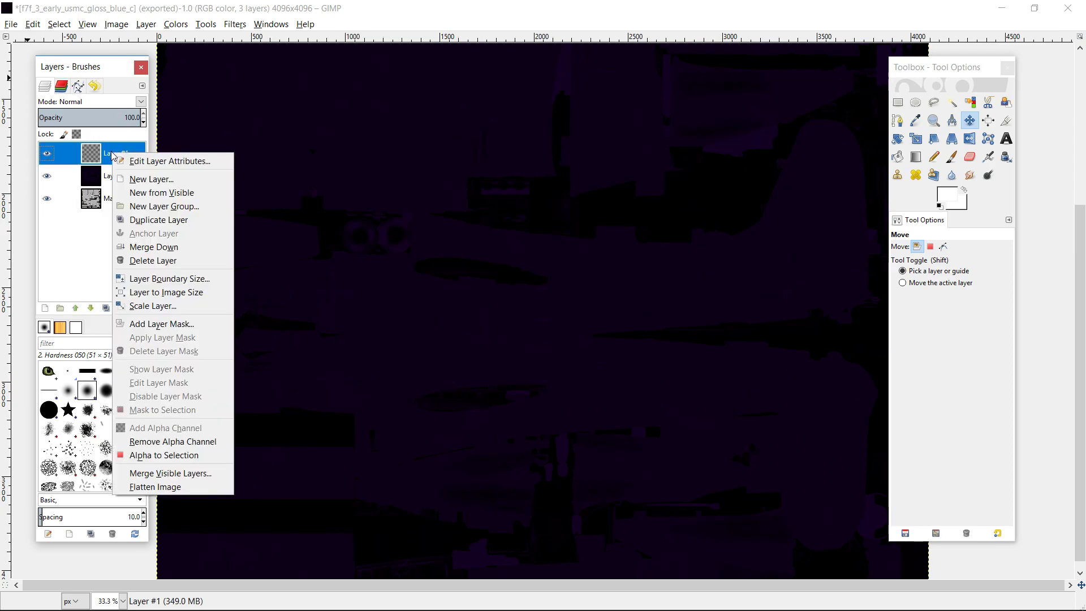
{"action": "left_click", "coordinate": [136, 259]}
{"action": "right_click", "coordinate": [115, 157]}
{"action": "left_click", "coordinate": [135, 259]}
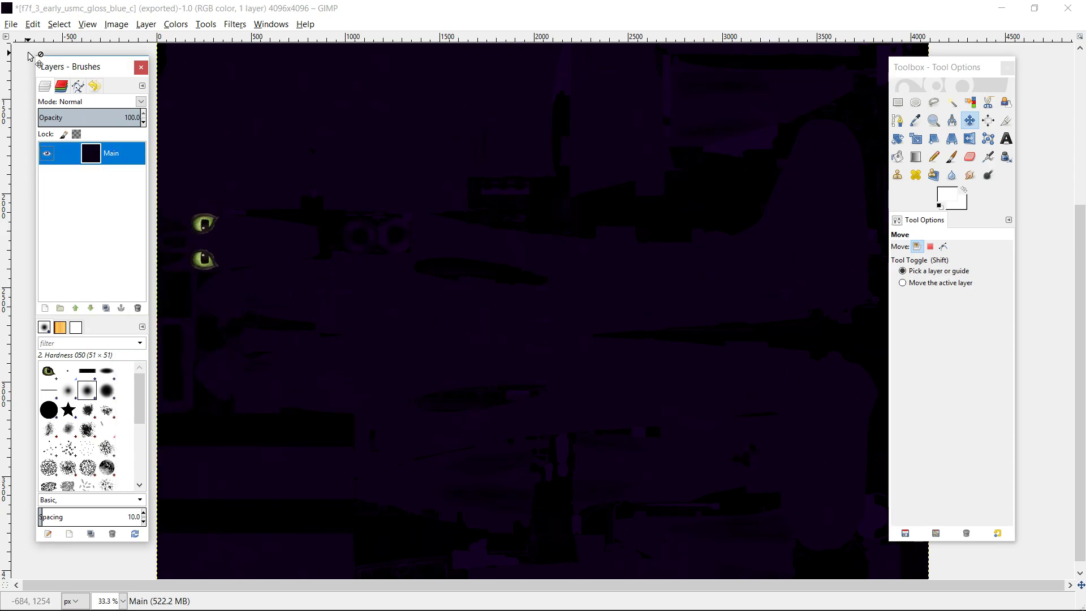
Step: Export the merged image over f7f_3_early_usmc_gloss_blue_c.dds, switch to War Thunder and view the F7F-3 from several angles
{"action": "left_click", "coordinate": [10, 28]}
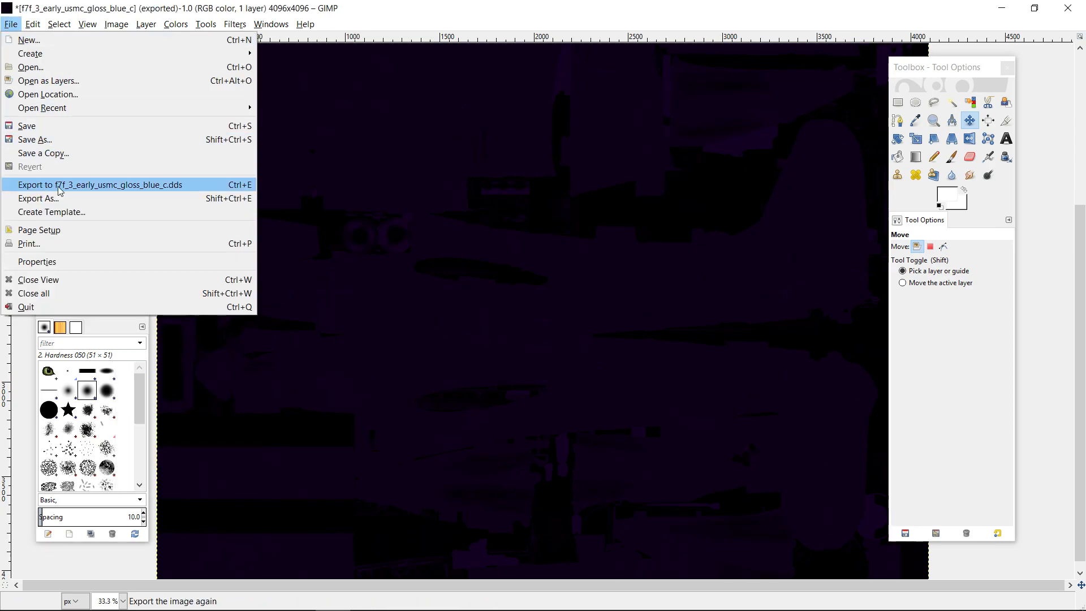
{"action": "left_click", "coordinate": [85, 184]}
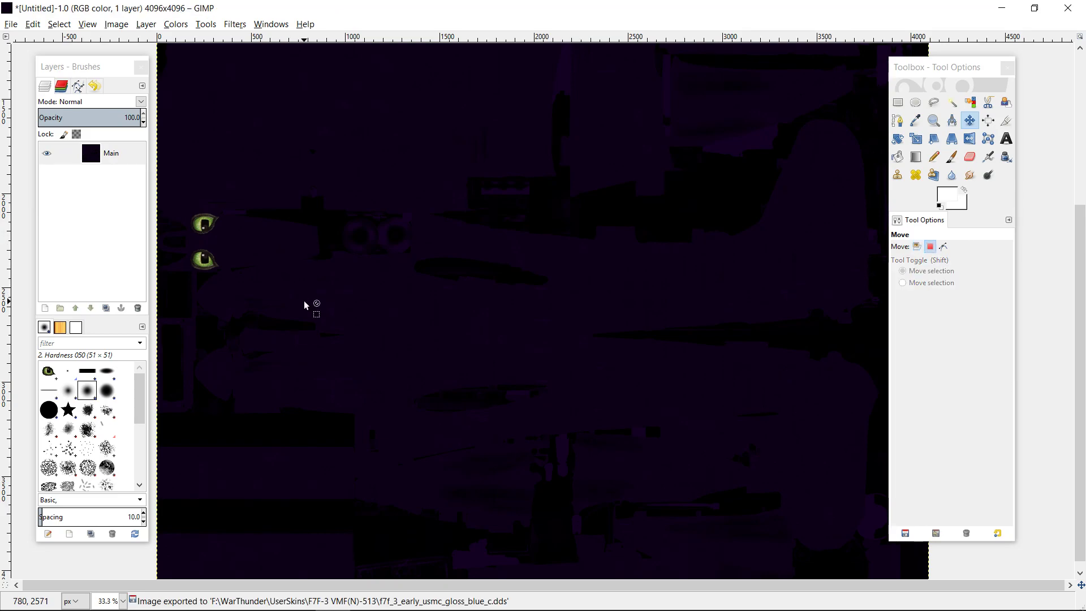
{"action": "key", "text": "alt+Tab"}
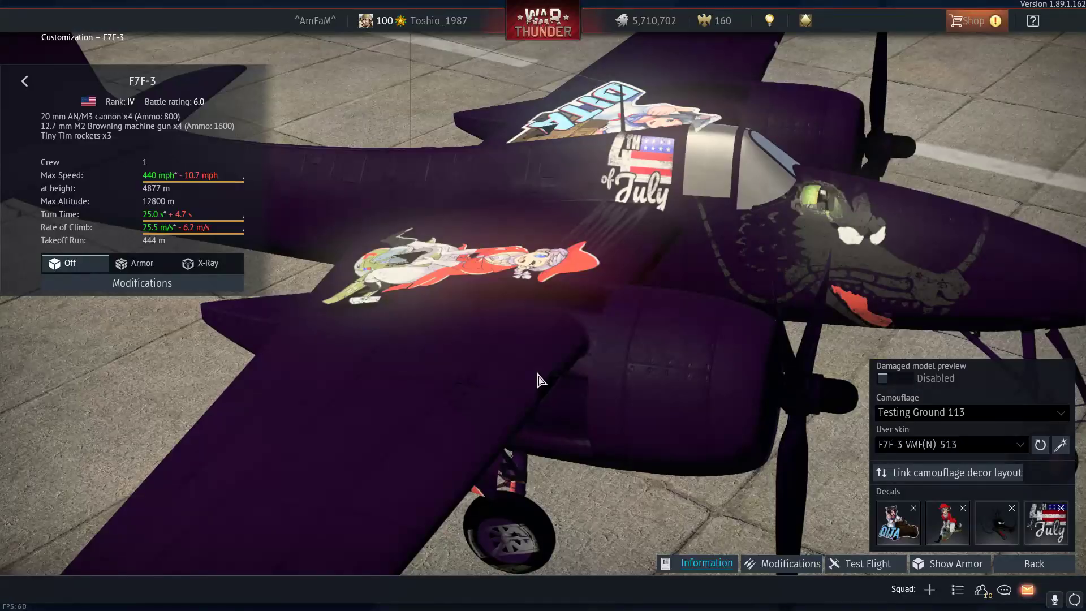
{"action": "left_click_drag", "start_coordinate": [613, 362], "coordinate": [427, 262]}
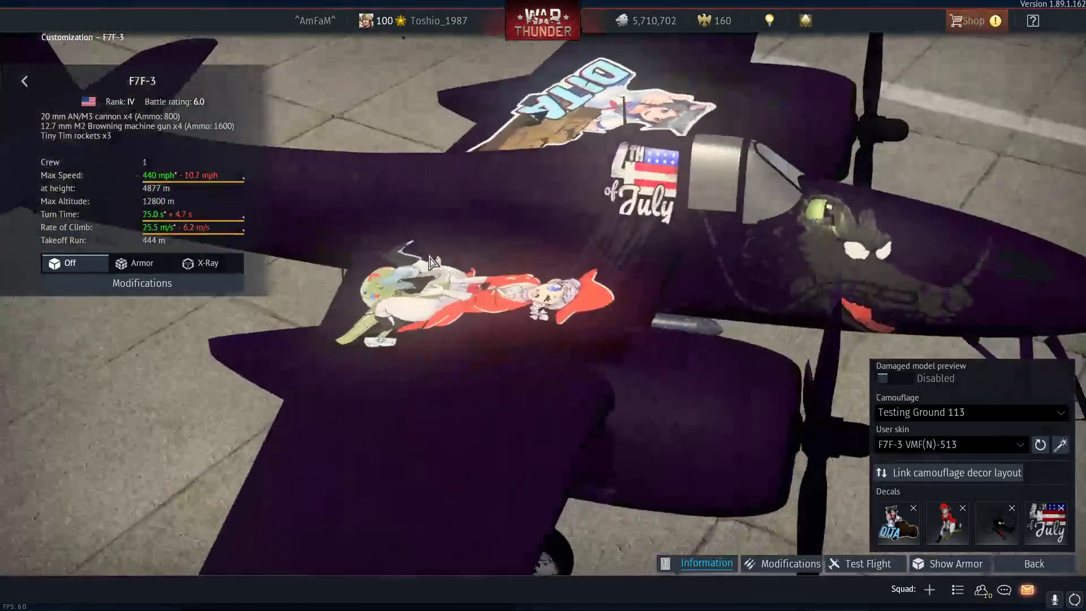
{"action": "left_click_drag", "start_coordinate": [429, 257], "coordinate": [729, 221]}
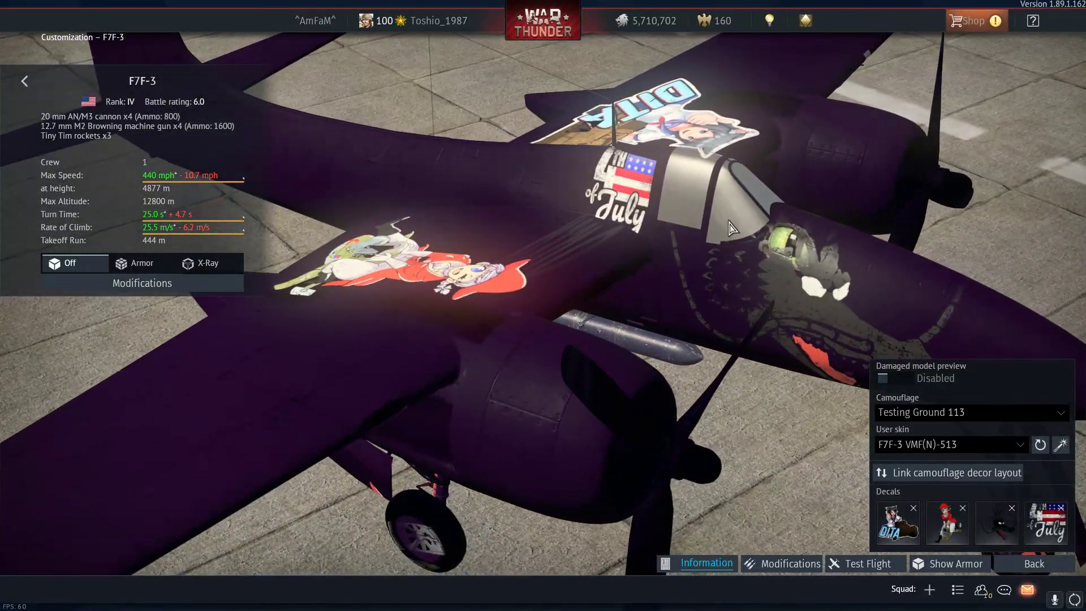
Step: Delete all four decals from the F7F-3, including the 4th of July and Dita Emblem ones, and look over the bare skin
{"action": "left_click", "coordinate": [1012, 508]}
{"action": "left_click", "coordinate": [502, 322]}
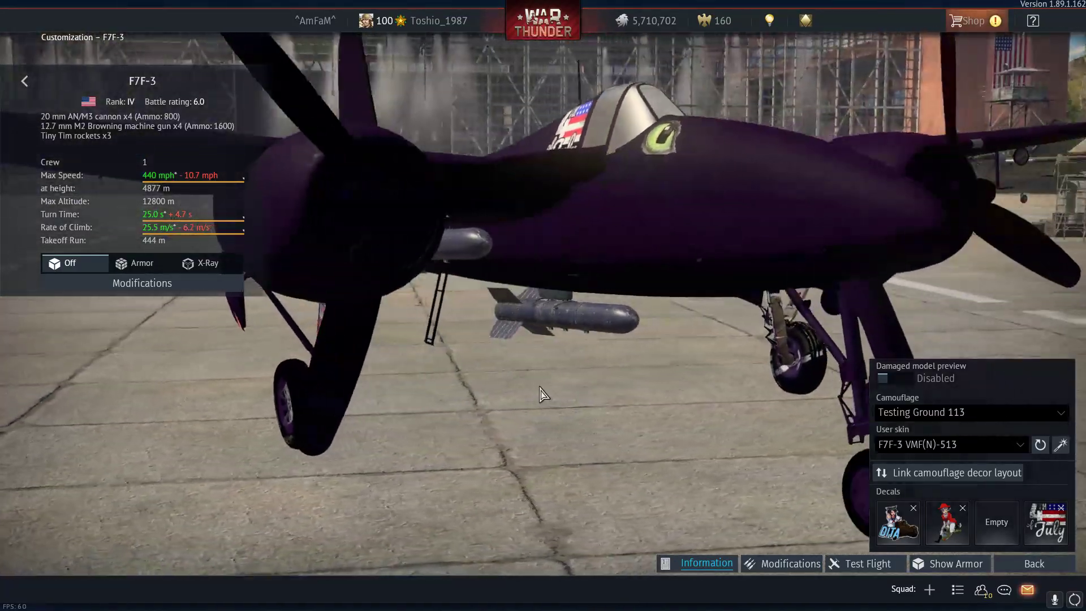
{"action": "left_click_drag", "start_coordinate": [540, 387], "coordinate": [576, 428]}
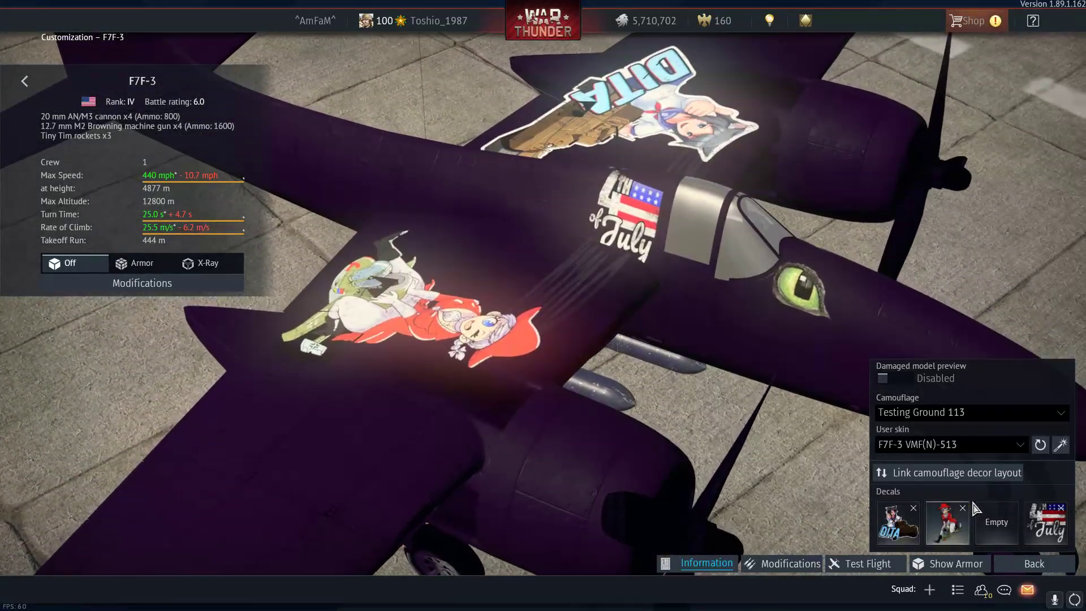
{"action": "left_click", "coordinate": [1061, 509]}
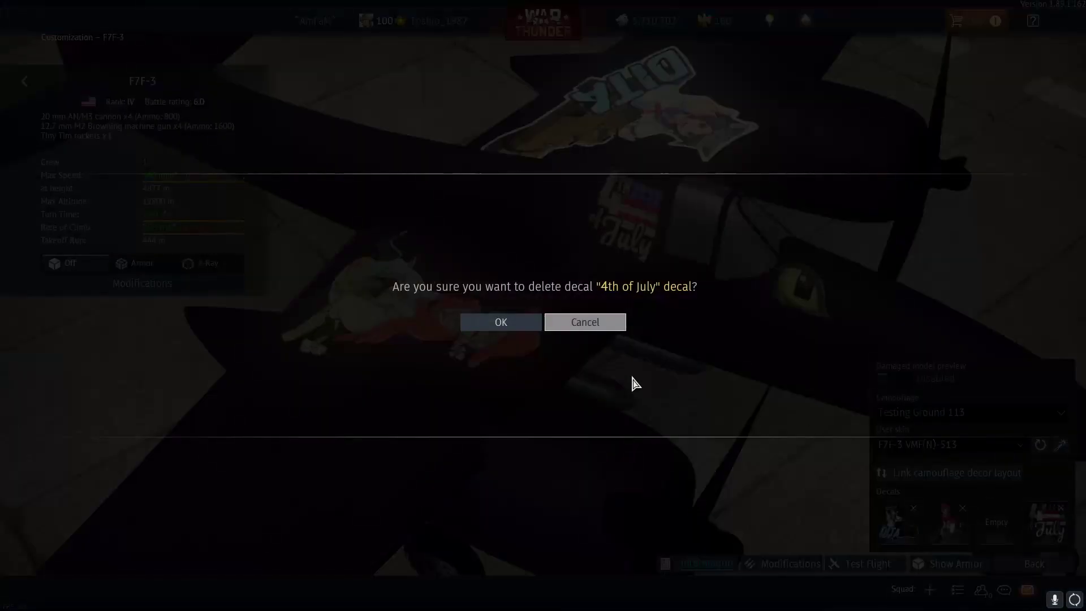
{"action": "left_click", "coordinate": [496, 325]}
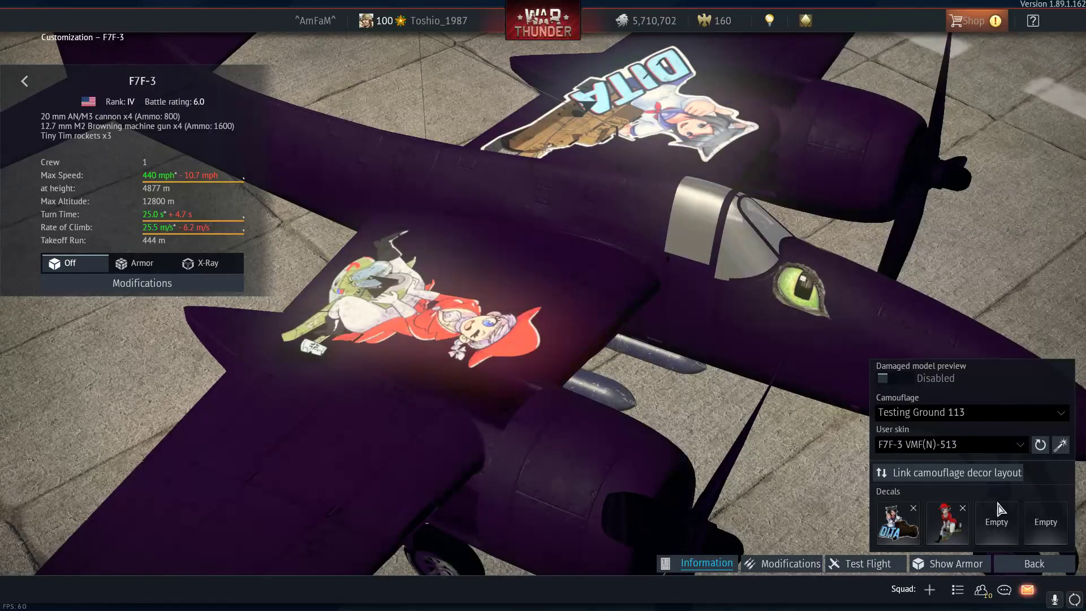
{"action": "left_click", "coordinate": [964, 509]}
{"action": "left_click", "coordinate": [503, 325]}
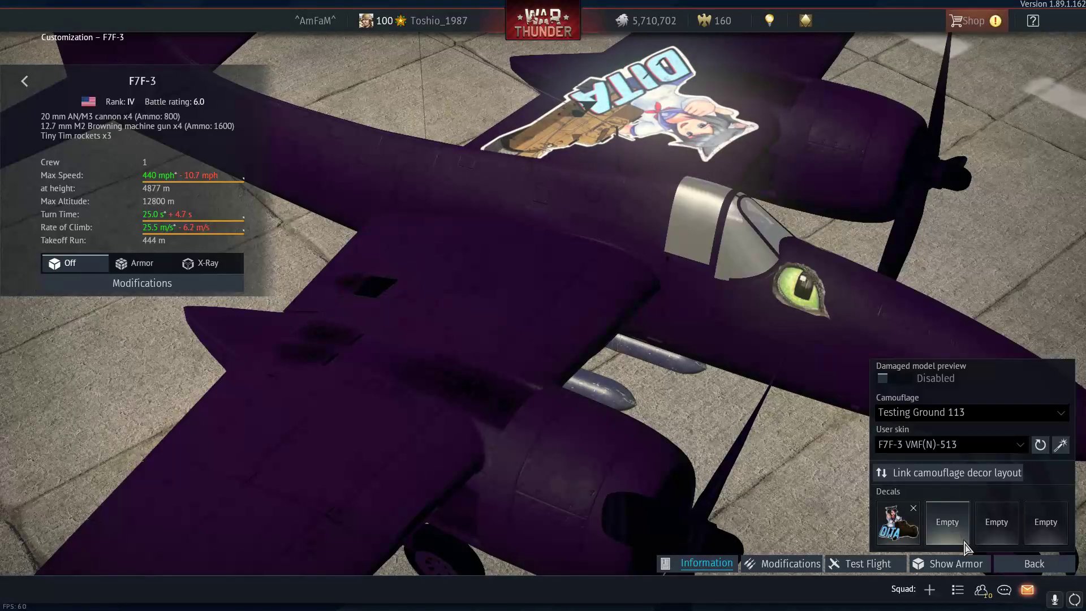
{"action": "left_click", "coordinate": [914, 509]}
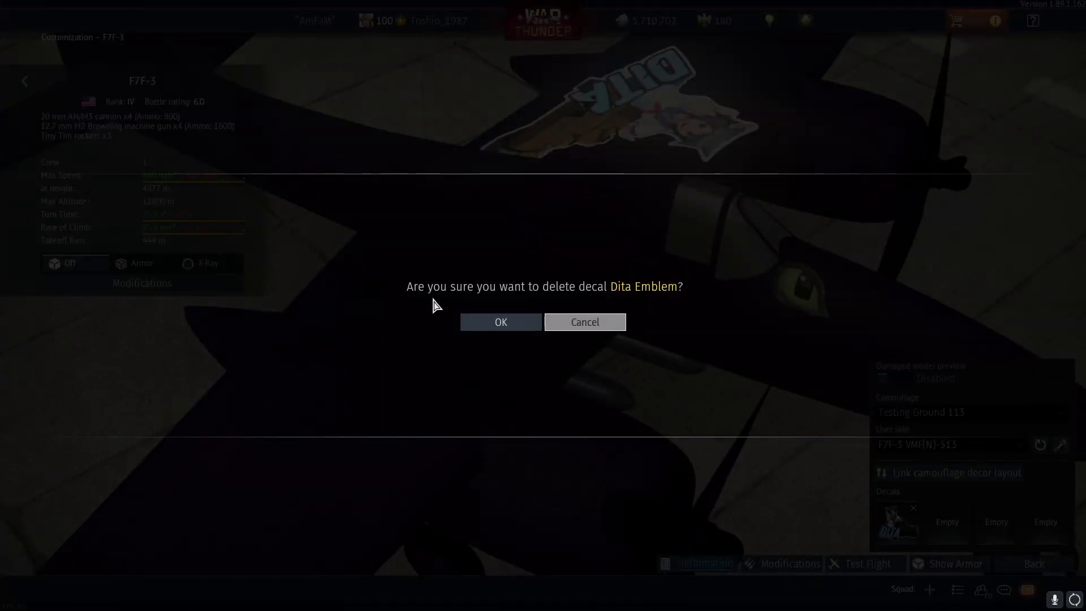
{"action": "left_click", "coordinate": [476, 326]}
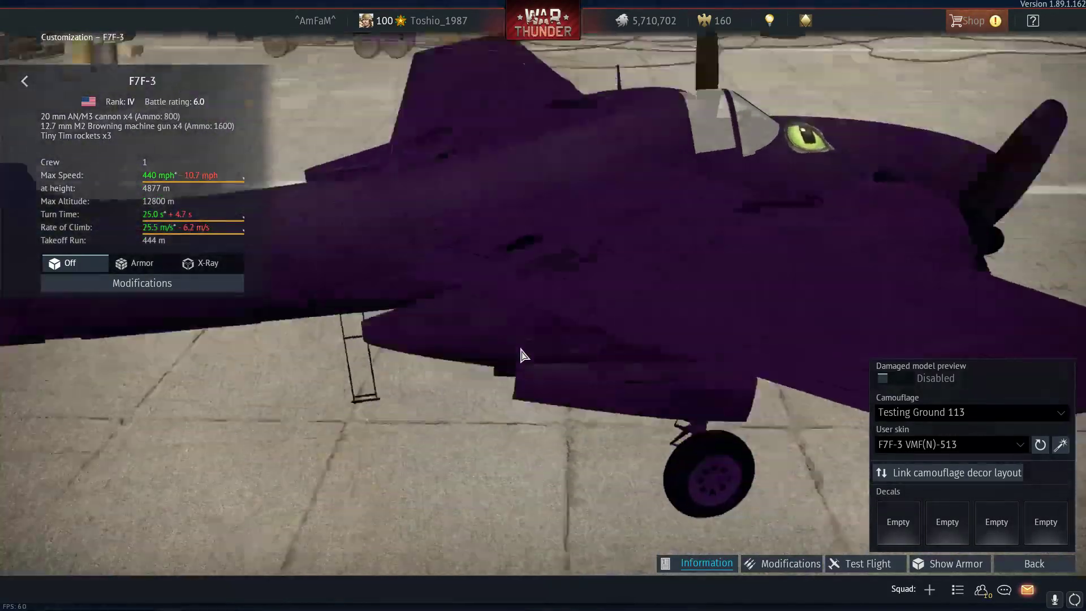
{"action": "left_click_drag", "start_coordinate": [521, 348], "coordinate": [462, 358]}
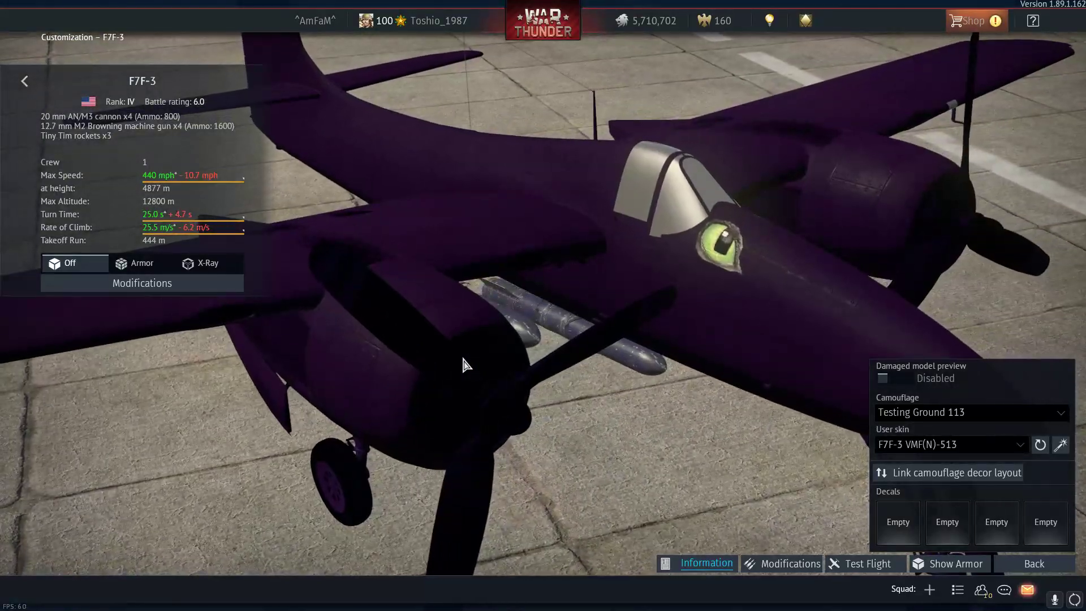
{"action": "mouse_move", "coordinate": [552, 396]}
{"action": "left_mouse_down"}
{"action": "mouse_move", "coordinate": [575, 404]}
{"action": "mouse_move", "coordinate": [568, 420]}
{"action": "mouse_move", "coordinate": [497, 405]}
{"action": "mouse_move", "coordinate": [566, 407]}
{"action": "left_mouse_up"}
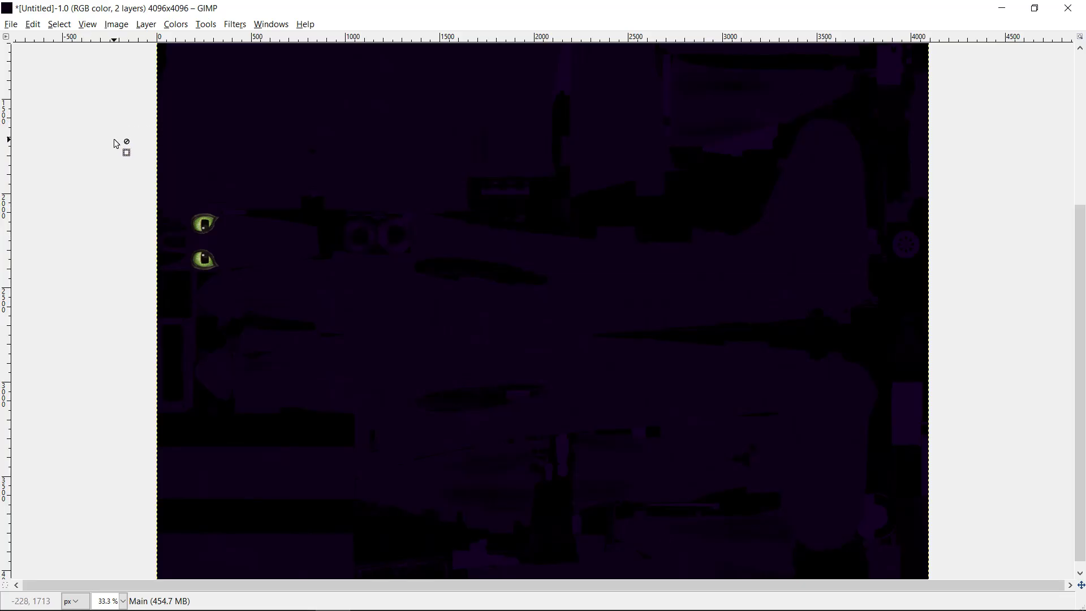
Step: Switch back to GIMP and undo the layer merges until Layer #1, the dark layer and Main are separate again
{"action": "key", "text": "alt+Tab"}
{"action": "key", "text": "alt+Tab"}
{"action": "key", "text": "alt+Tab"}
{"action": "key", "text": "alt+Tab"}
{"action": "key", "text": "alt+Tab"}
{"action": "key", "text": "alt+Tab"}
{"action": "key", "text": "alt+Tab"}
{"action": "key", "text": "alt+Tab"}
{"action": "key", "text": "alt+Tab"}
{"action": "key", "text": "alt+Tab"}
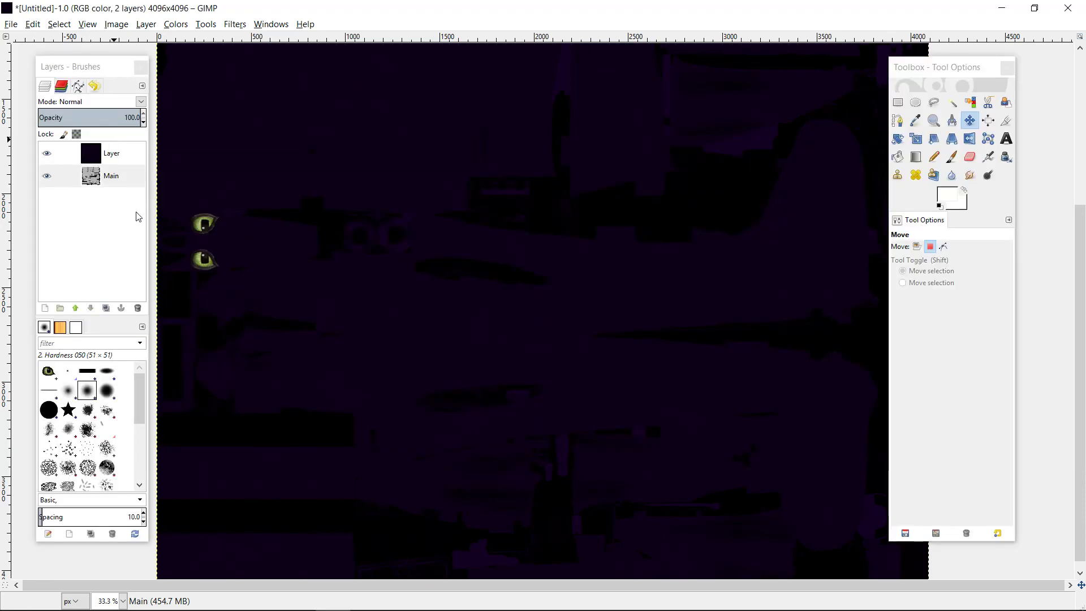
{"action": "key", "text": "ctrl"}
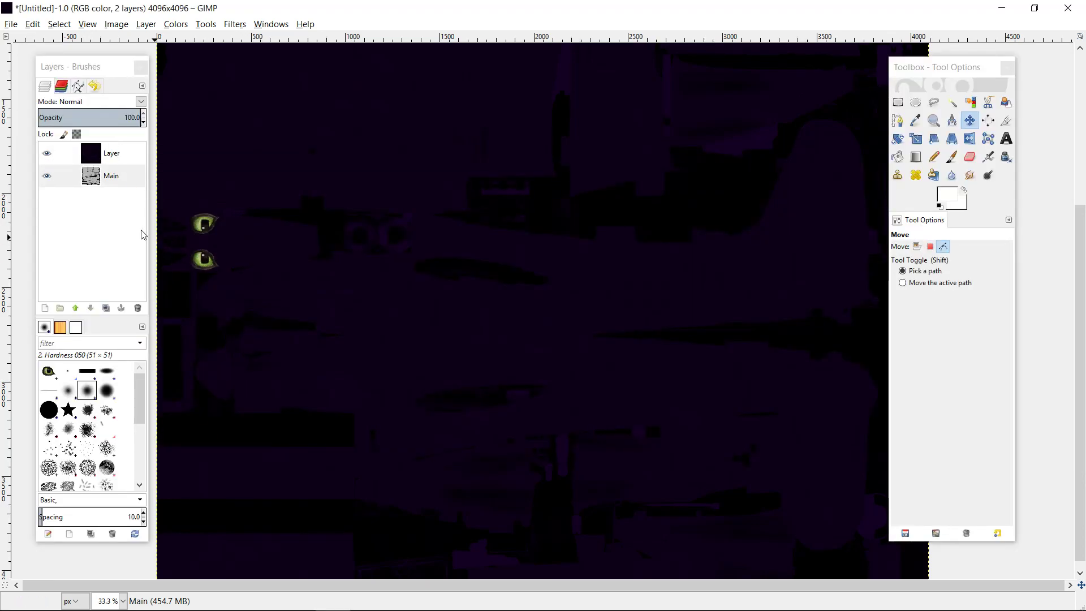
{"action": "key", "text": "ctrl+z"}
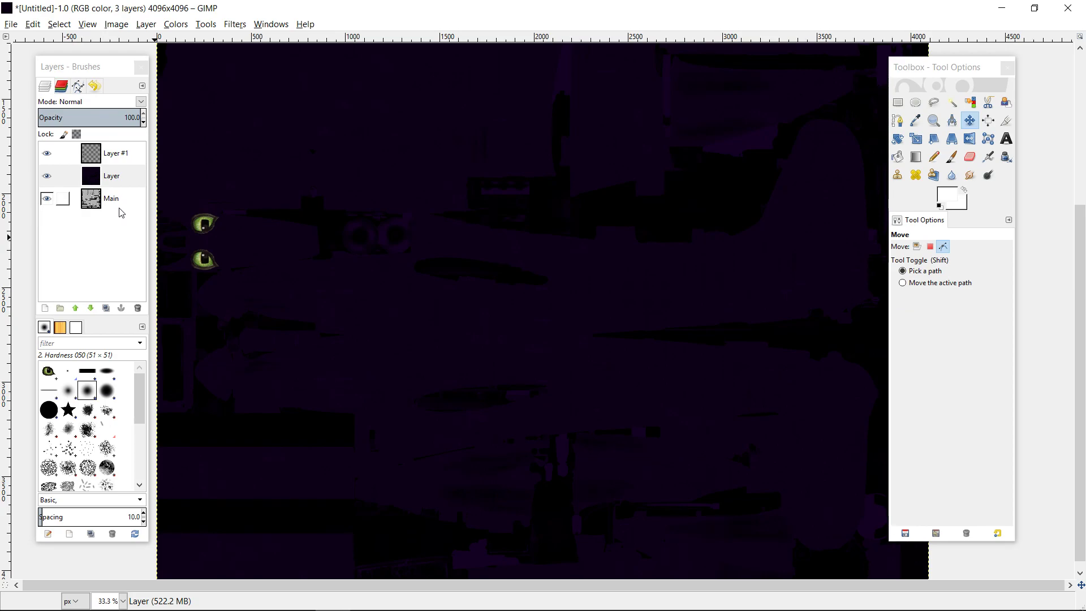
Step: Toggle Layer #1's visibility off and on, and hide the dark layer
{"action": "left_click", "coordinate": [47, 154]}
{"action": "left_click", "coordinate": [48, 154]}
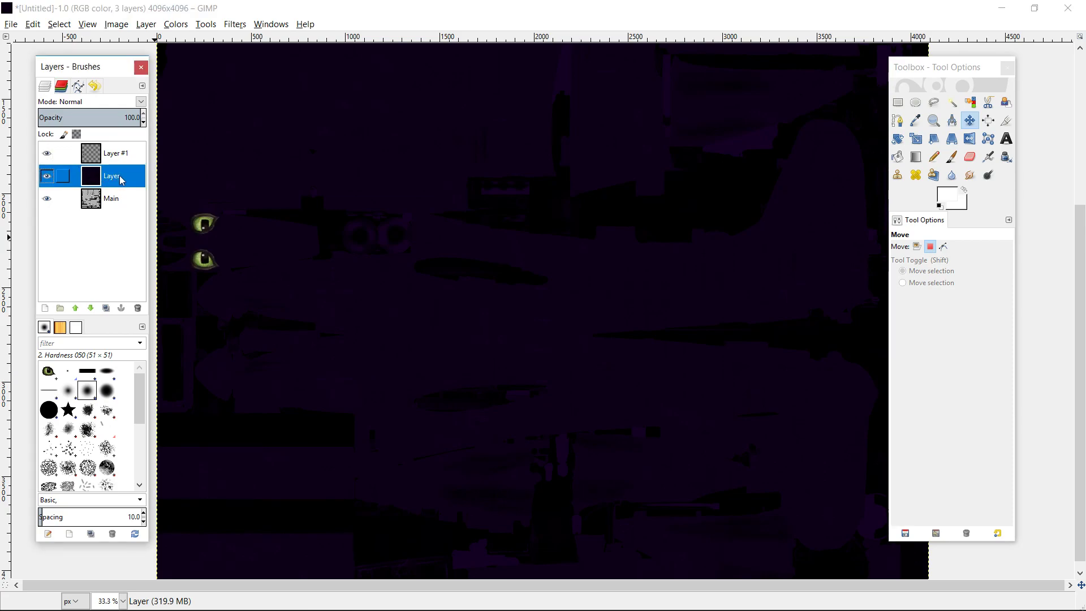
{"action": "left_click", "coordinate": [47, 175]}
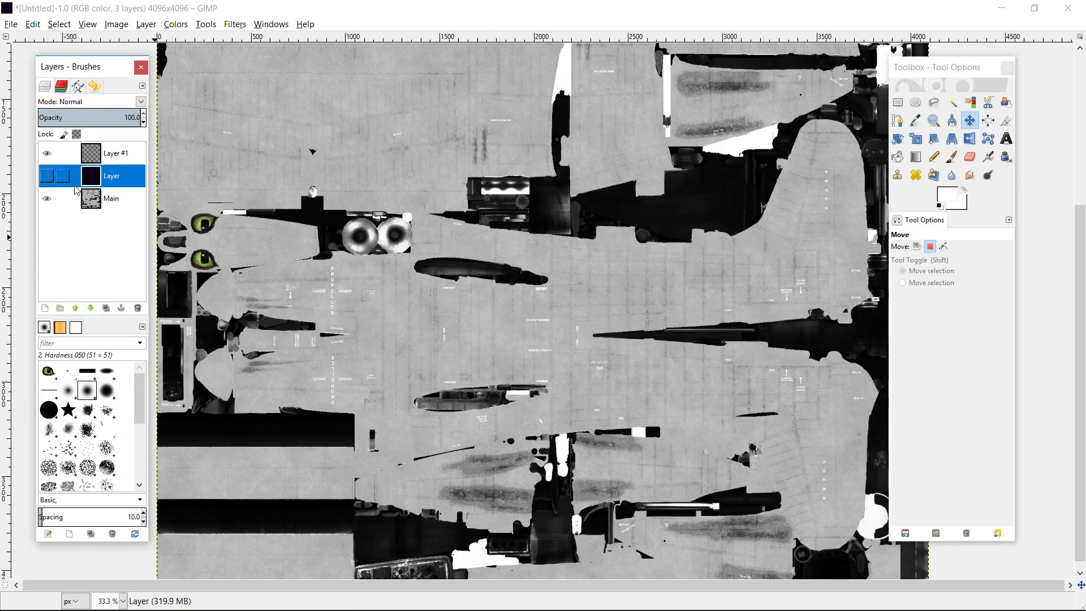
Step: Add a new transparent layer directly above Main and move the hidden dark layer beneath it
{"action": "left_click", "coordinate": [113, 201]}
{"action": "left_click", "coordinate": [44, 309]}
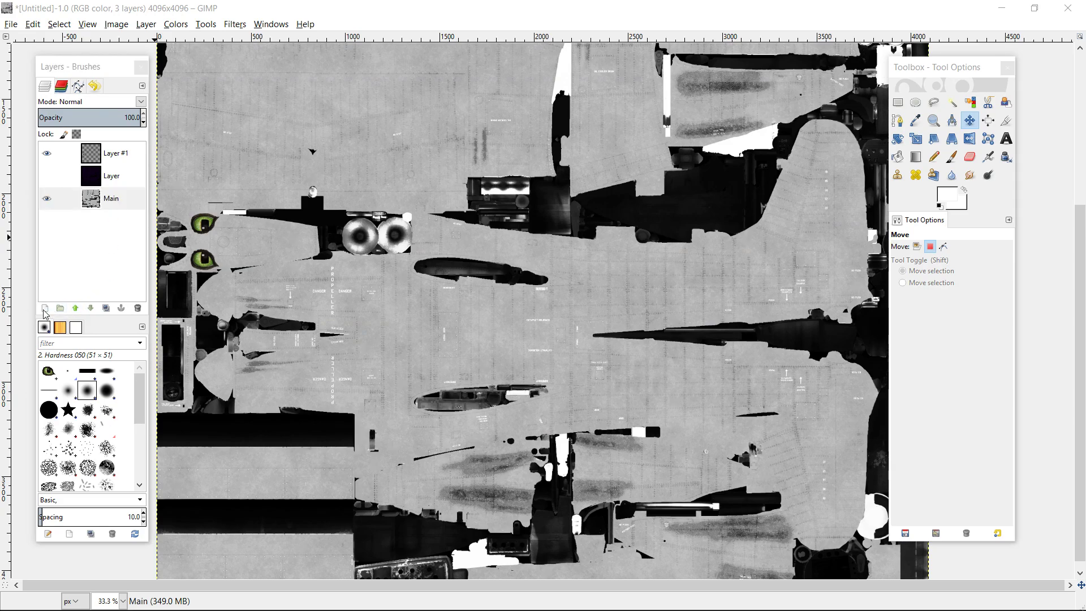
{"action": "left_click", "coordinate": [89, 420]}
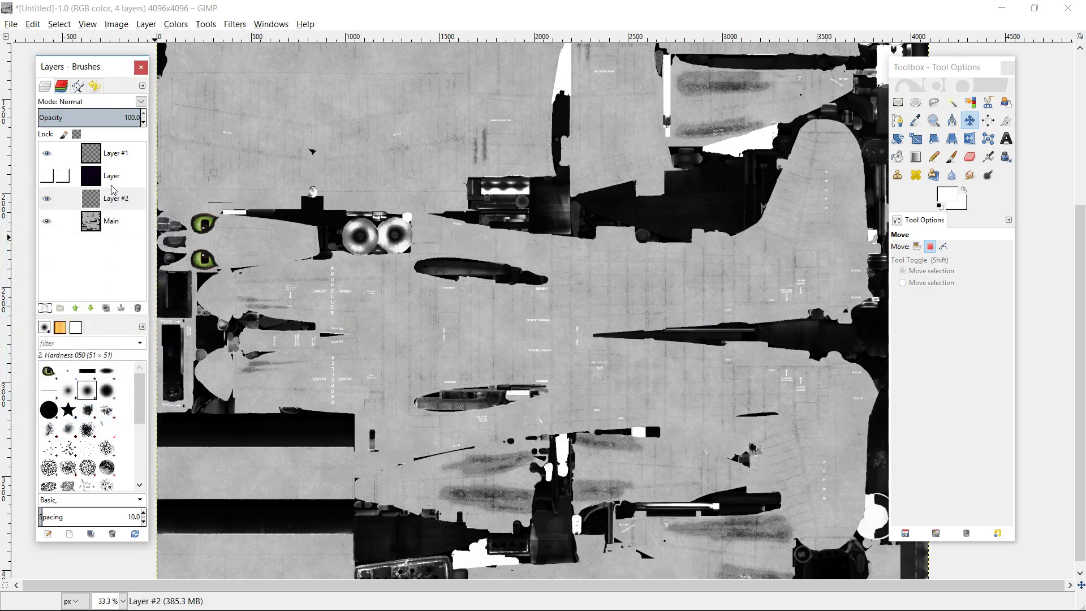
{"action": "left_click_drag", "start_coordinate": [116, 177], "coordinate": [113, 199]}
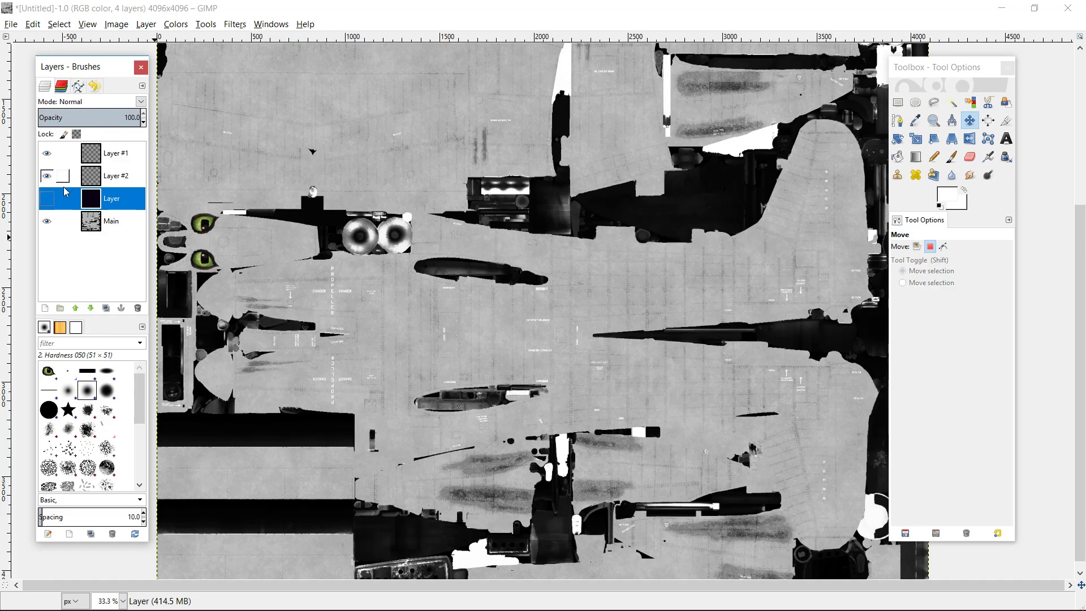
Step: Show and hide the dark layer to compare the texture, check the F7F-3 in War Thunder, and return to GIMP
{"action": "left_click", "coordinate": [47, 199]}
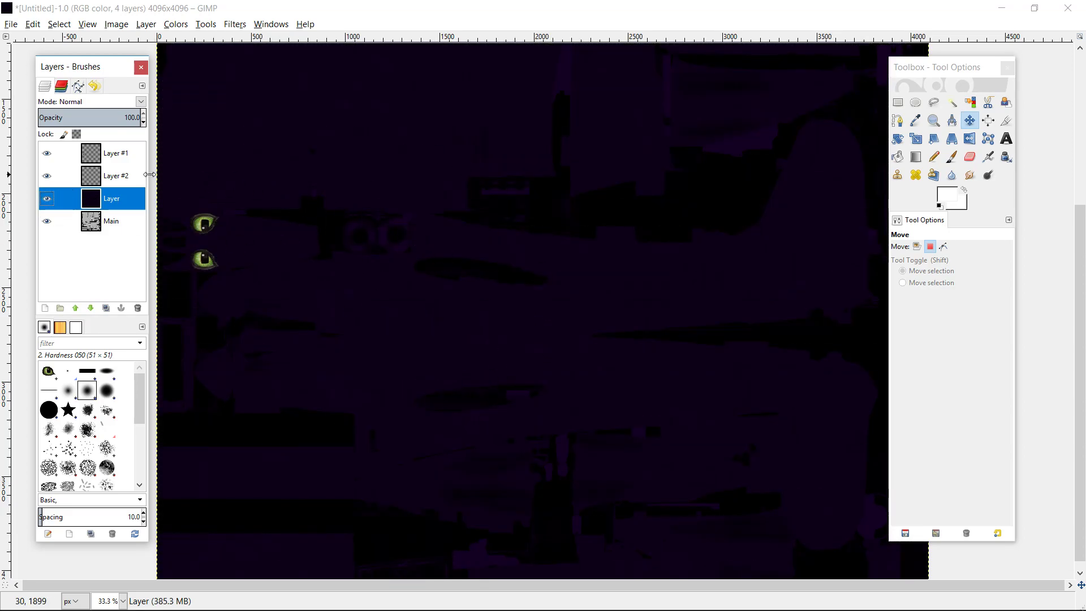
{"action": "left_click", "coordinate": [47, 199]}
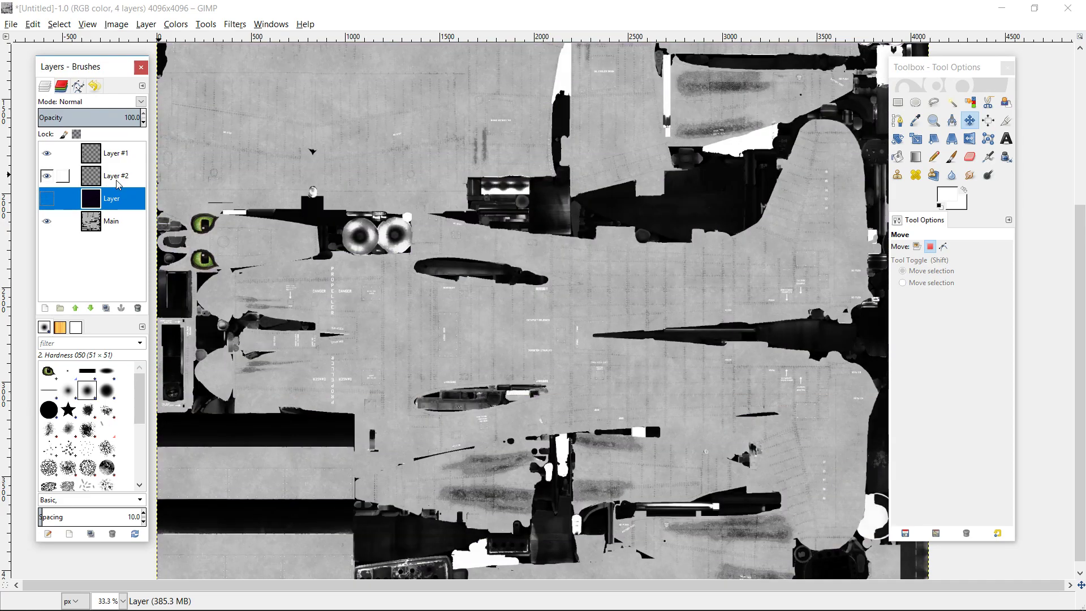
{"action": "key", "text": "alt+Tab"}
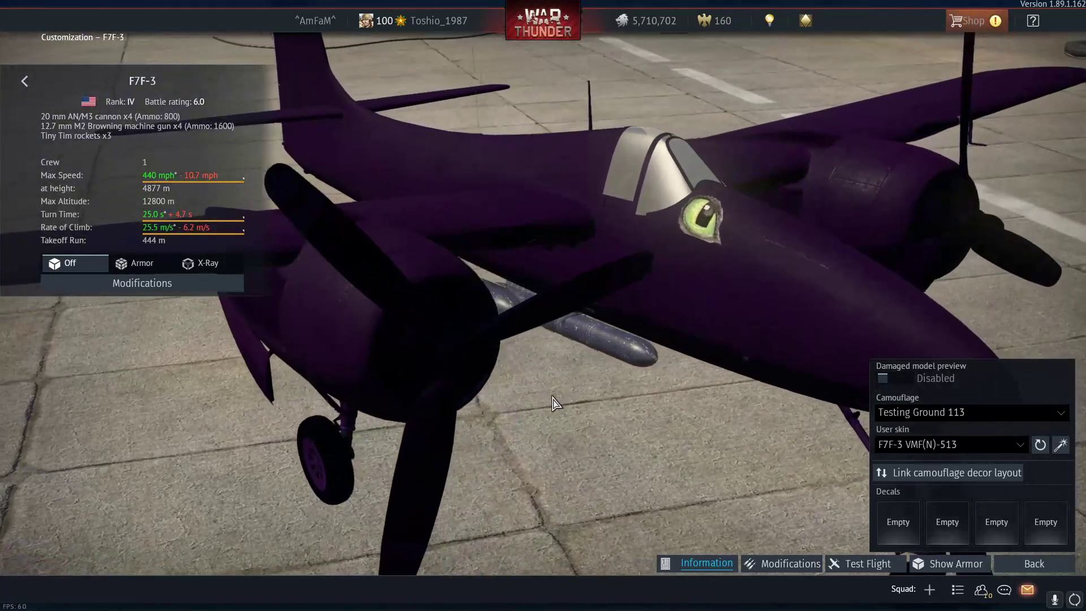
{"action": "left_click_drag", "start_coordinate": [553, 397], "coordinate": [569, 401]}
{"action": "key", "text": "alt+Tab"}
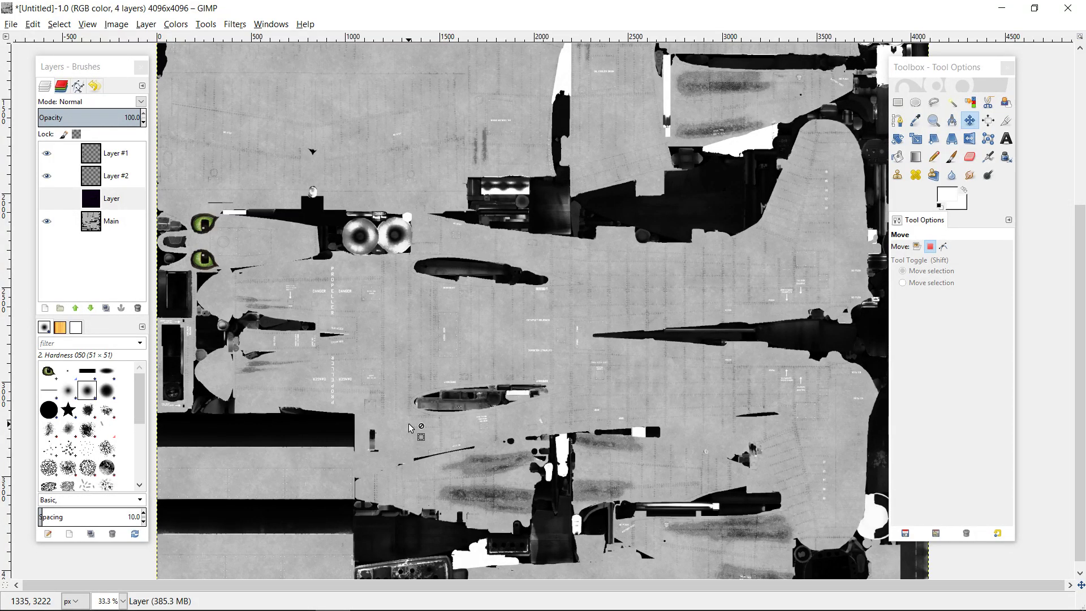
Step: Select Layer #2 and toggle its visibility repeatedly to examine its effect on the image, leaving it shown
{"action": "left_click", "coordinate": [48, 181]}
{"action": "left_click", "coordinate": [47, 179]}
{"action": "left_click", "coordinate": [47, 179]}
{"action": "left_click", "coordinate": [47, 179]}
{"action": "left_click", "coordinate": [47, 179]}
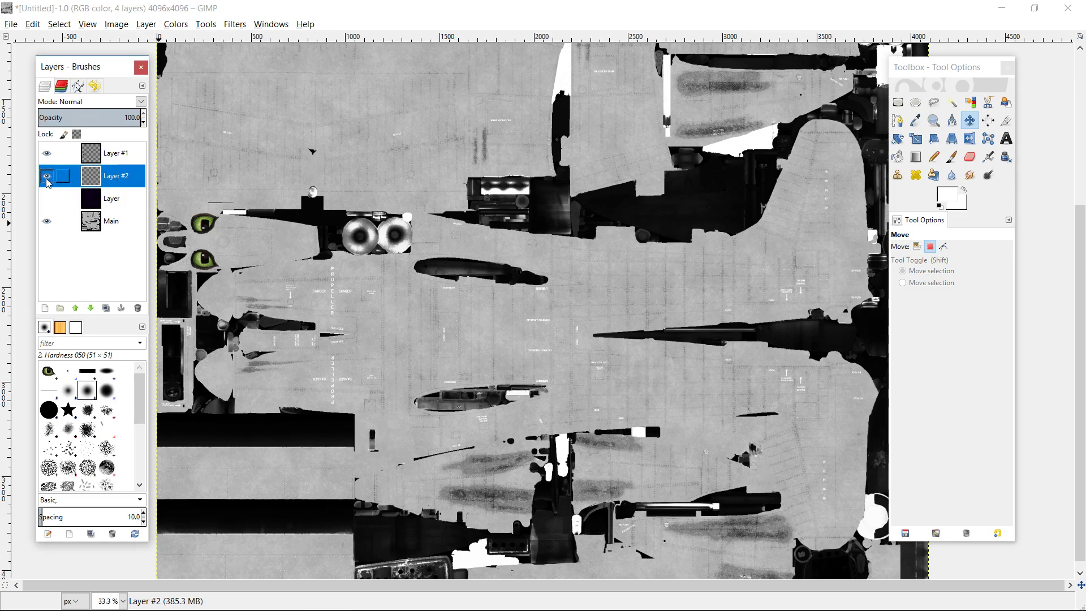
Step: Switch to the Toothless folder in File Explorer and add the jackfruit skin texture image to the aircraft template as a layer
{"action": "key", "text": "alt+Tab"}
{"action": "key", "text": "alt+Tab"}
{"action": "key", "text": "alt+Tab"}
{"action": "key", "text": "alt+Tab"}
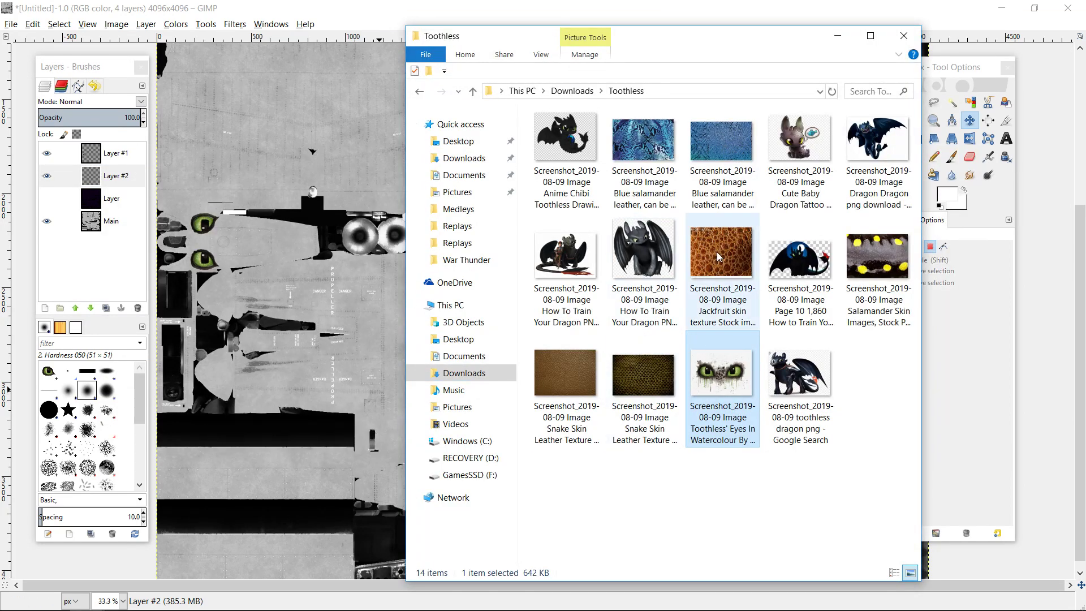
{"action": "left_click_drag", "start_coordinate": [717, 256], "coordinate": [267, 273]}
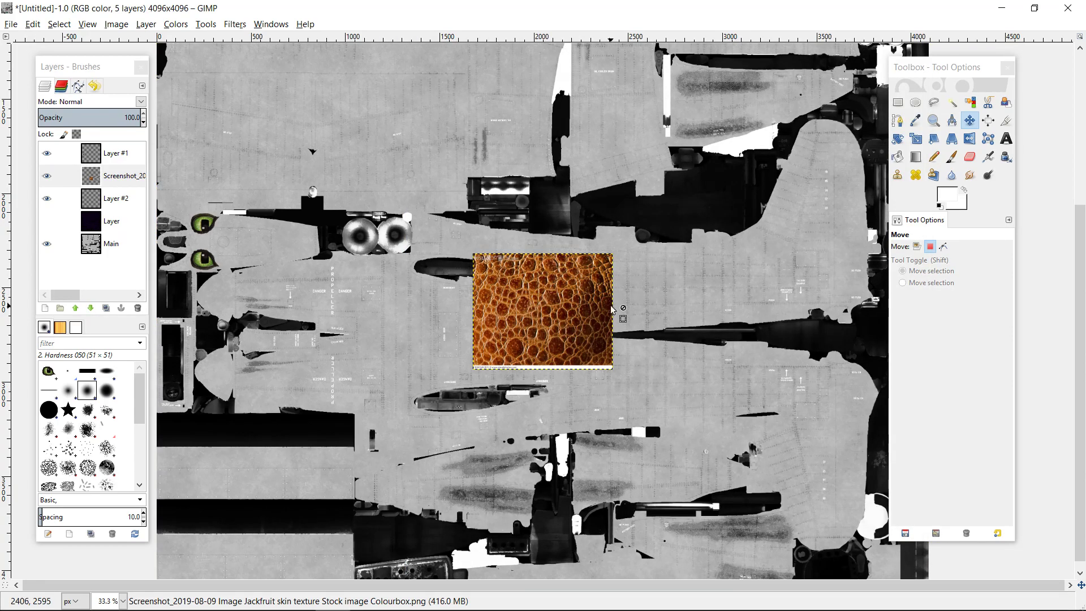
{"action": "scroll", "coordinate": [611, 308], "scroll_direction": "up", "scroll_amount": 3}
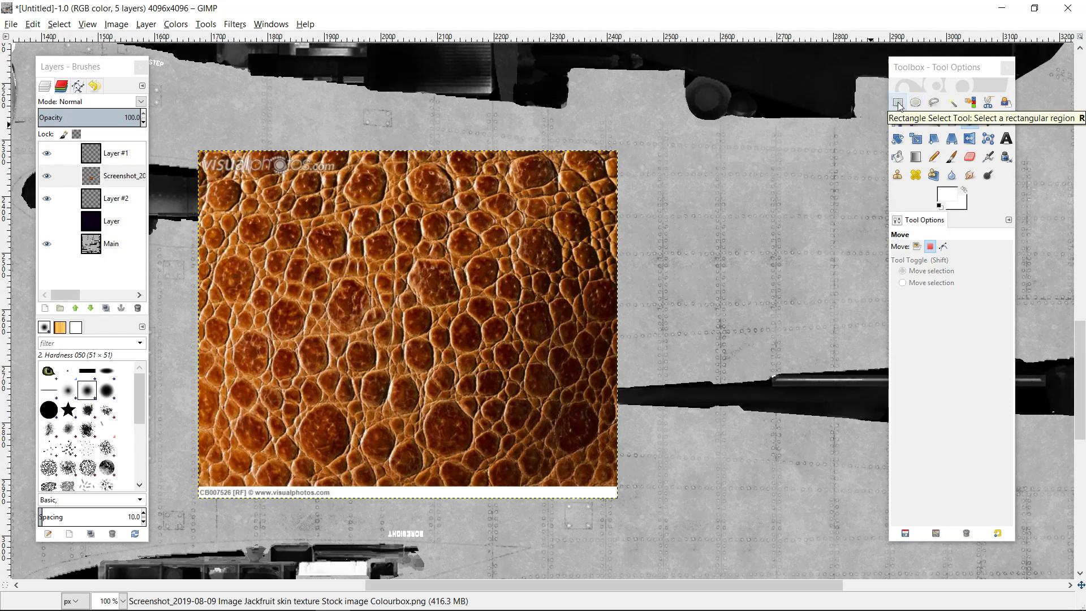
Step: Colorize the jackfruit texture layer with hue 272, saturation 31 and lightness -85
{"action": "left_click", "coordinate": [124, 179]}
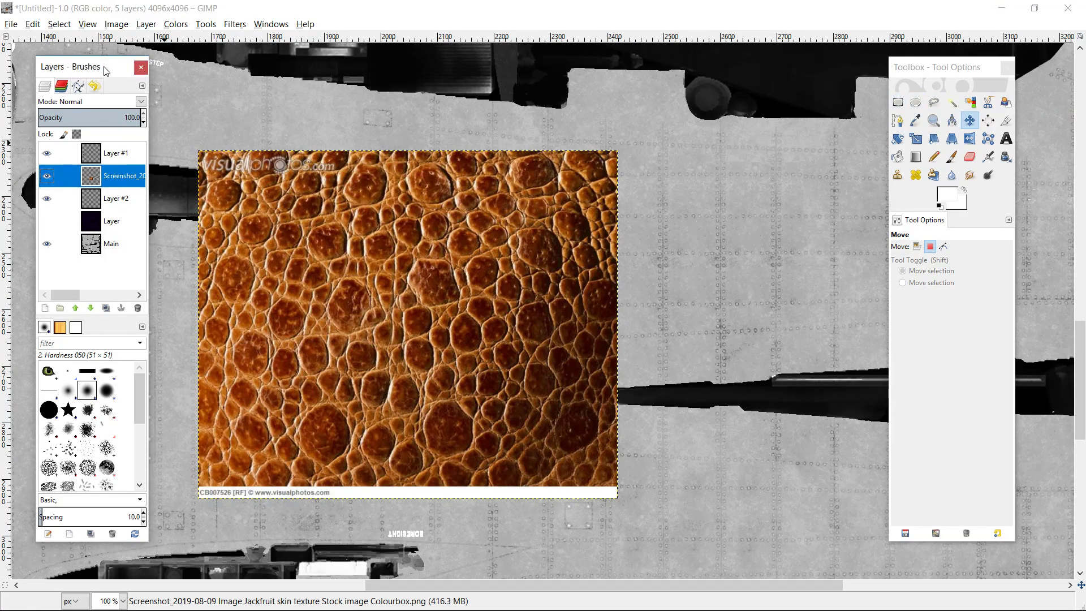
{"action": "left_click", "coordinate": [175, 24]}
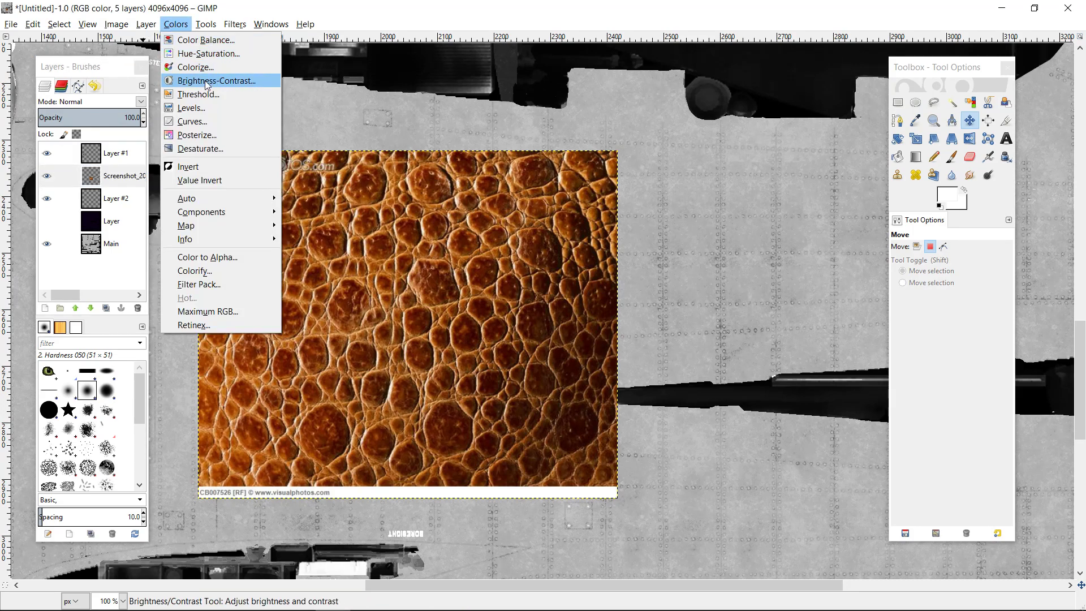
{"action": "left_click", "coordinate": [195, 67]}
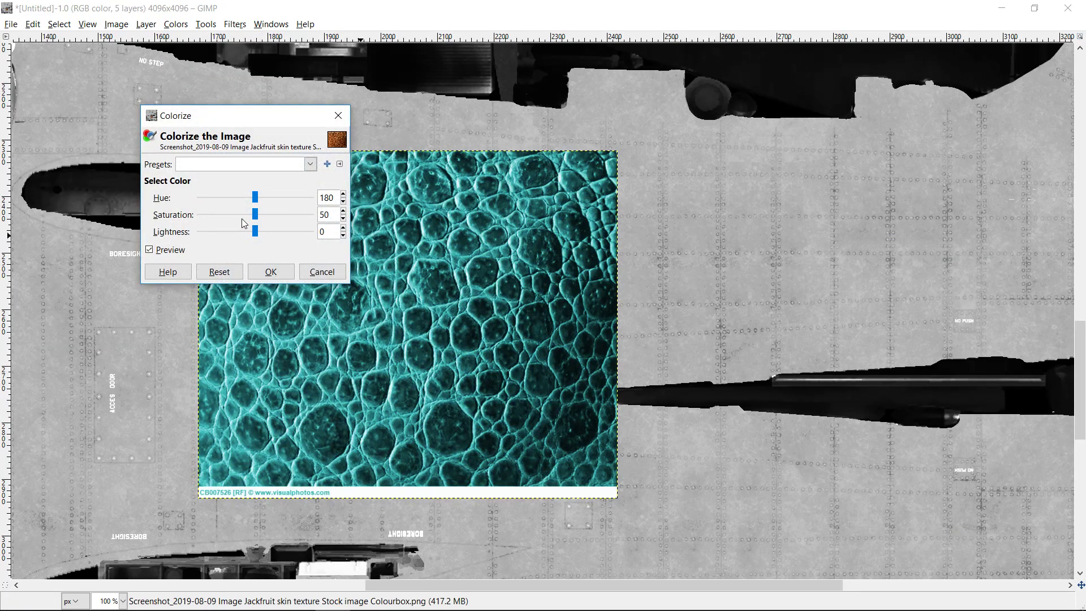
{"action": "left_click_drag", "start_coordinate": [254, 203], "coordinate": [336, 215]}
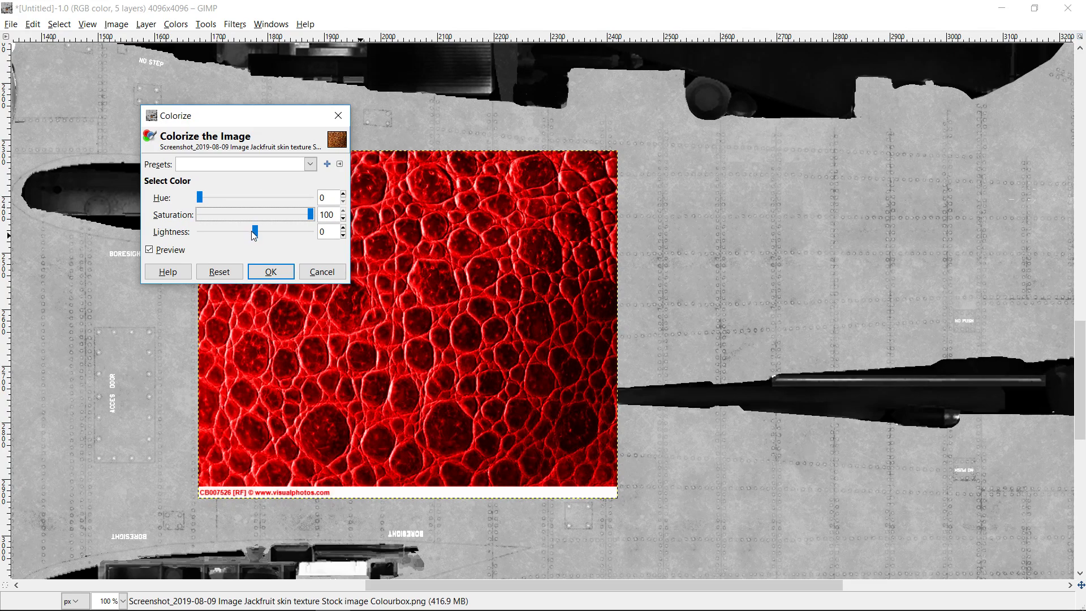
{"action": "left_click_drag", "start_coordinate": [256, 236], "coordinate": [210, 240]}
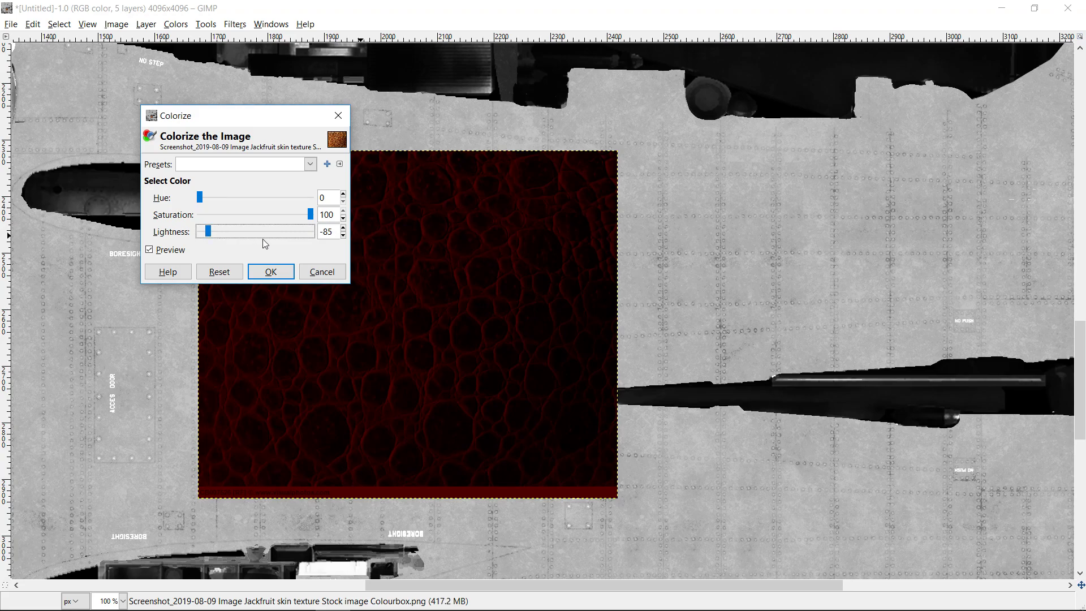
{"action": "left_click_drag", "start_coordinate": [199, 198], "coordinate": [283, 209]}
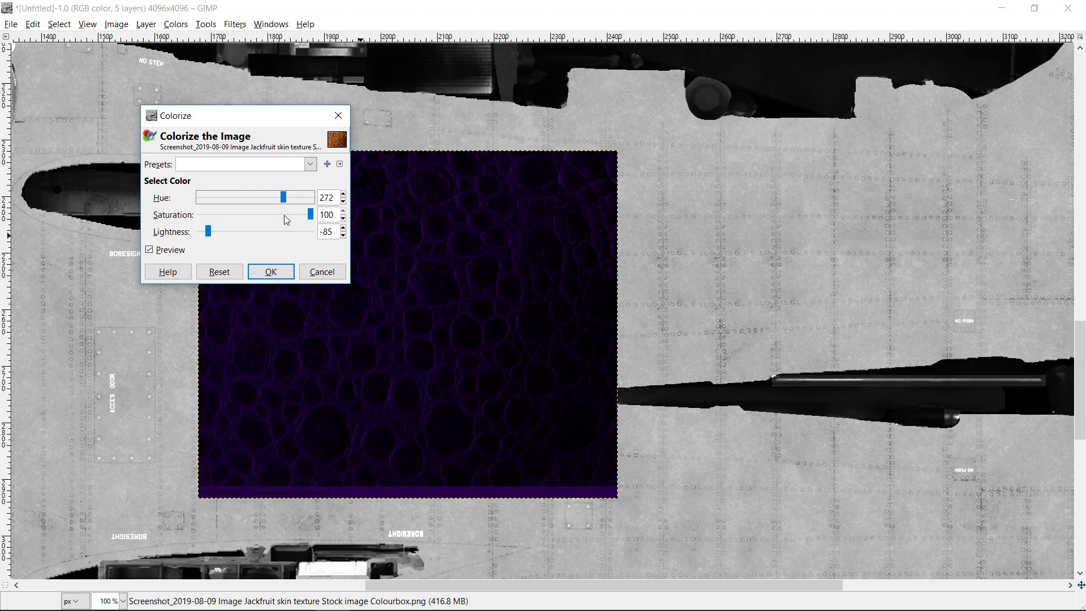
{"action": "left_click_drag", "start_coordinate": [310, 219], "coordinate": [237, 229]}
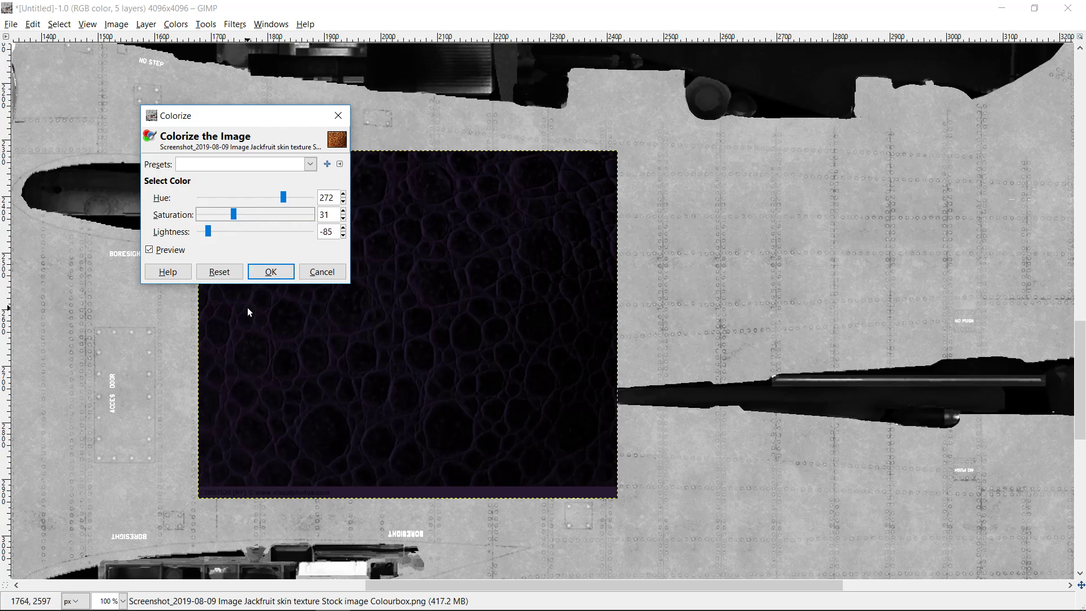
{"action": "left_click", "coordinate": [263, 274]}
Step: Select a rectangle about 608 × 438 px inside the colorized texture, excluding its watermarked edges, and copy it
{"action": "scroll", "coordinate": [365, 325], "scroll_direction": "up", "scroll_amount": 2}
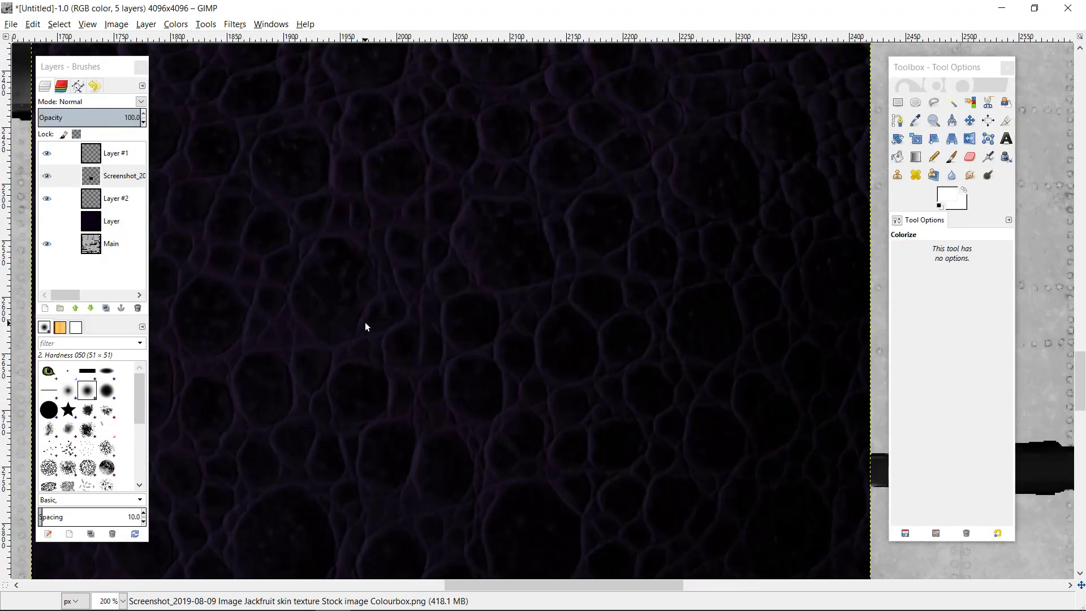
{"action": "scroll", "coordinate": [366, 323], "scroll_direction": "up", "scroll_amount": 3}
{"action": "scroll", "coordinate": [366, 326], "scroll_direction": "down", "scroll_amount": 4}
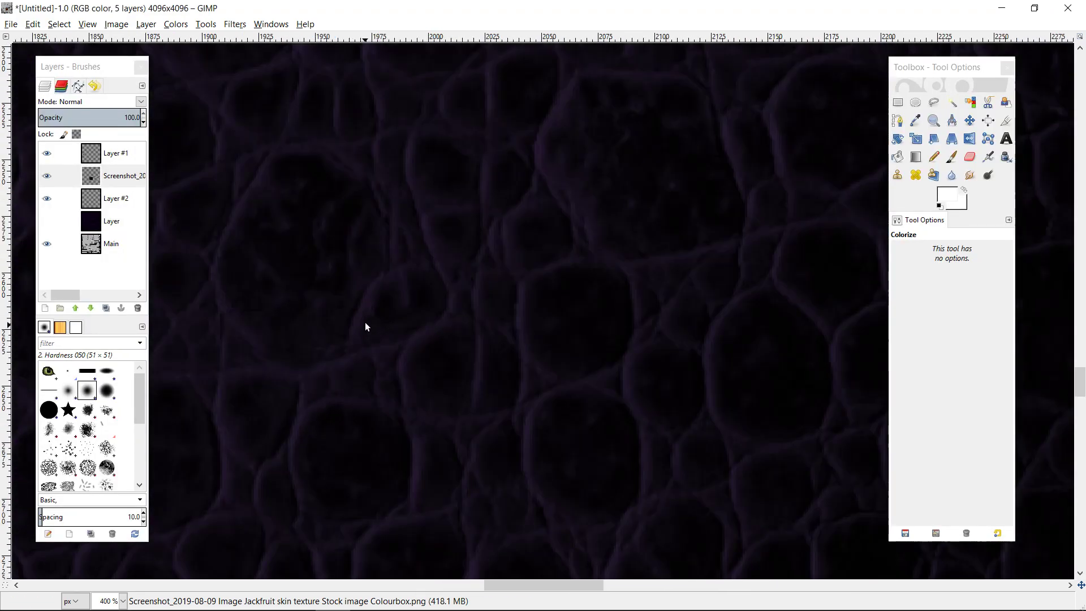
{"action": "scroll", "coordinate": [365, 322], "scroll_direction": "down", "scroll_amount": 1}
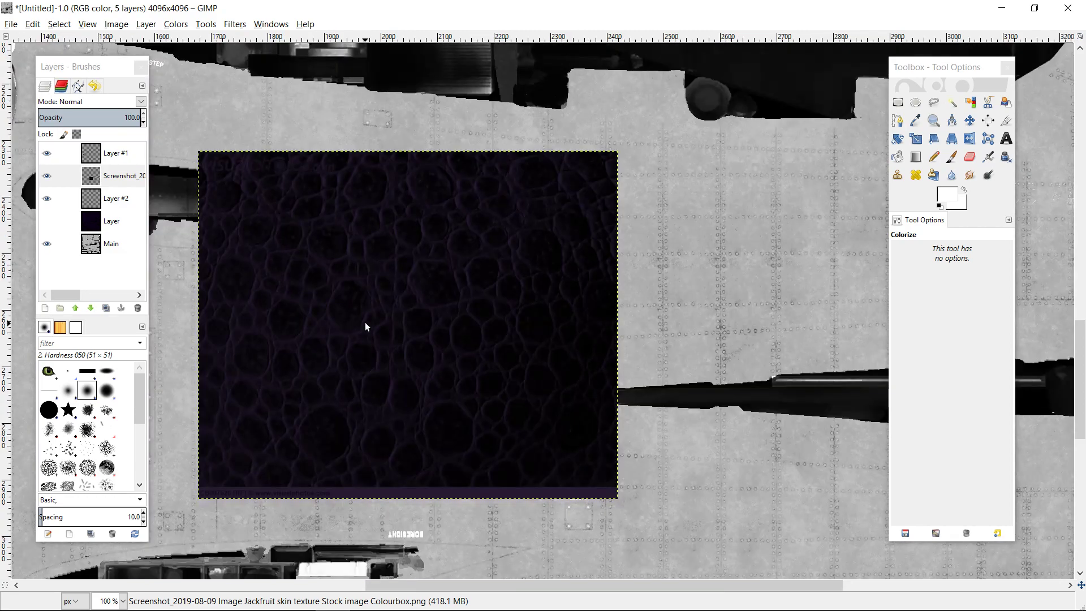
{"action": "left_click", "coordinate": [898, 102]}
{"action": "left_click_drag", "start_coordinate": [565, 211], "coordinate": [223, 457]}
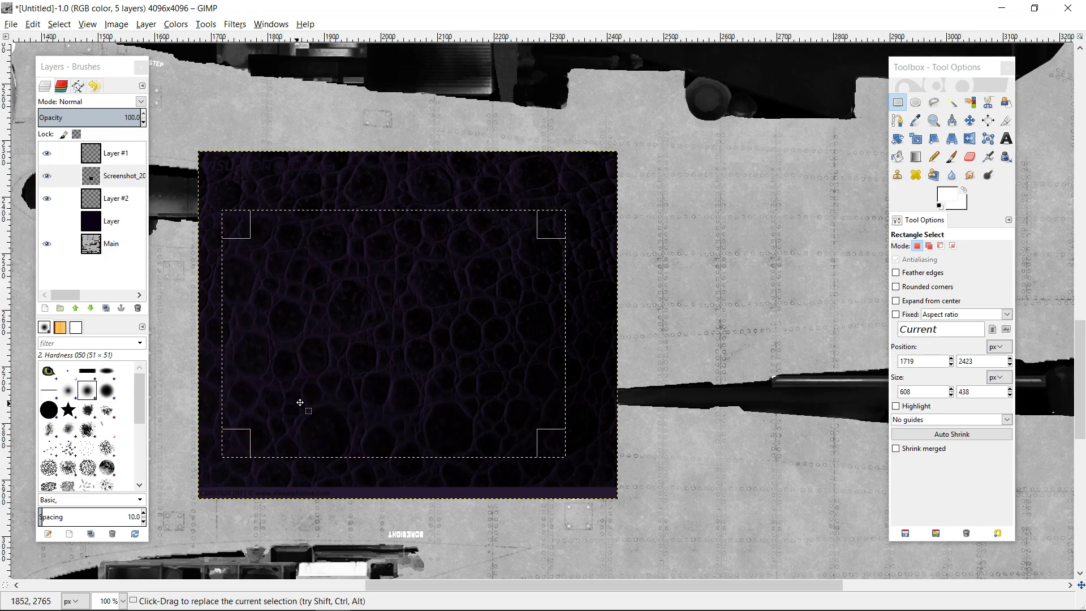
{"action": "key", "text": "ctrl+c"}
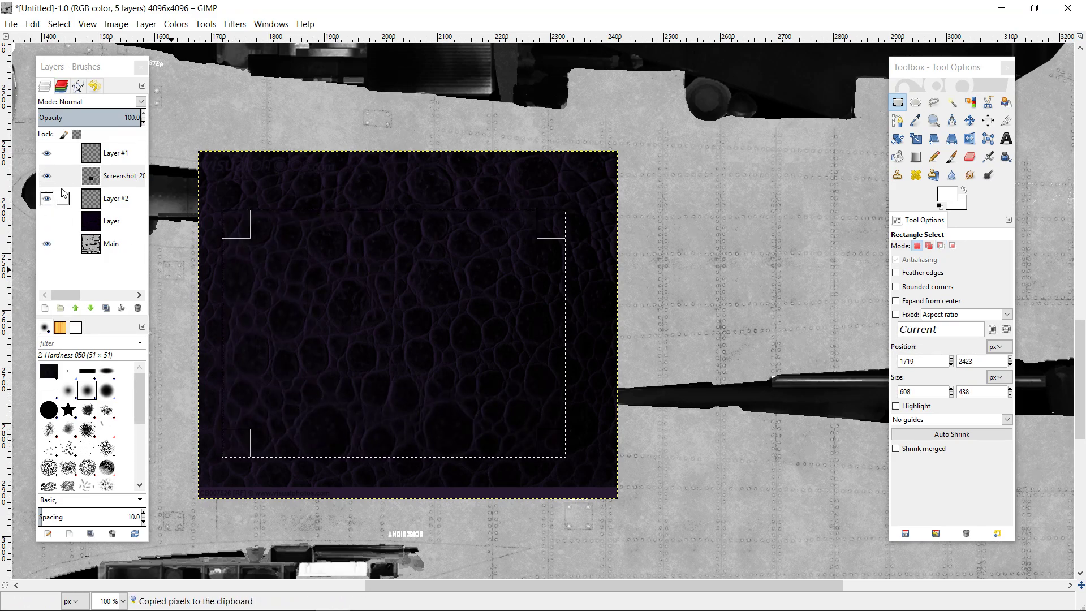
Step: Hide the jackfruit texture layer, clear the rectangular selection and make Layer #2 the active layer
{"action": "left_click", "coordinate": [47, 180]}
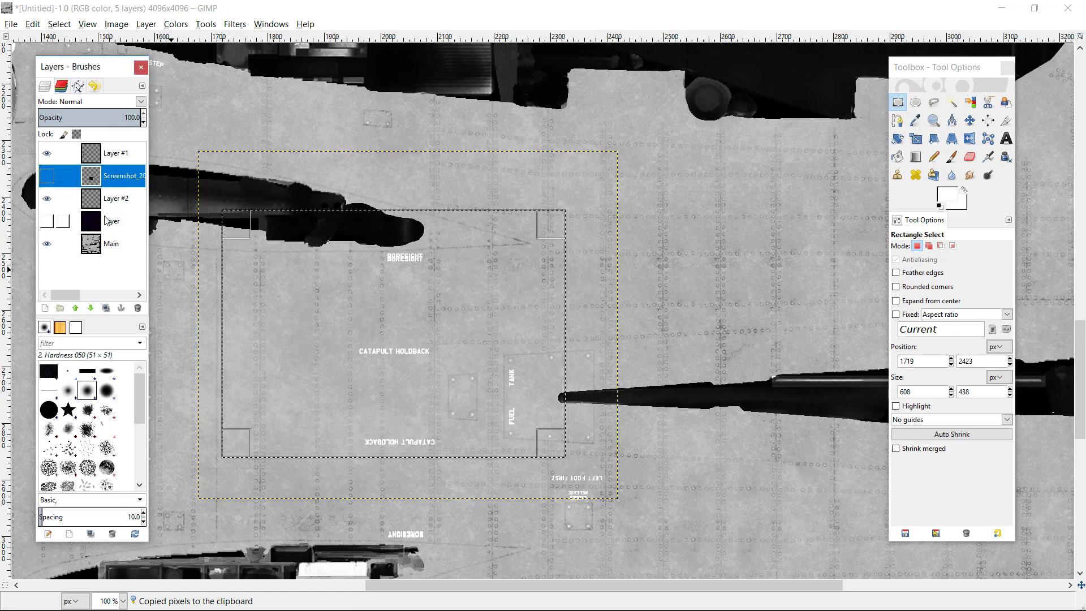
{"action": "left_click", "coordinate": [115, 203]}
{"action": "scroll", "coordinate": [373, 298], "scroll_direction": "down", "scroll_amount": 11}
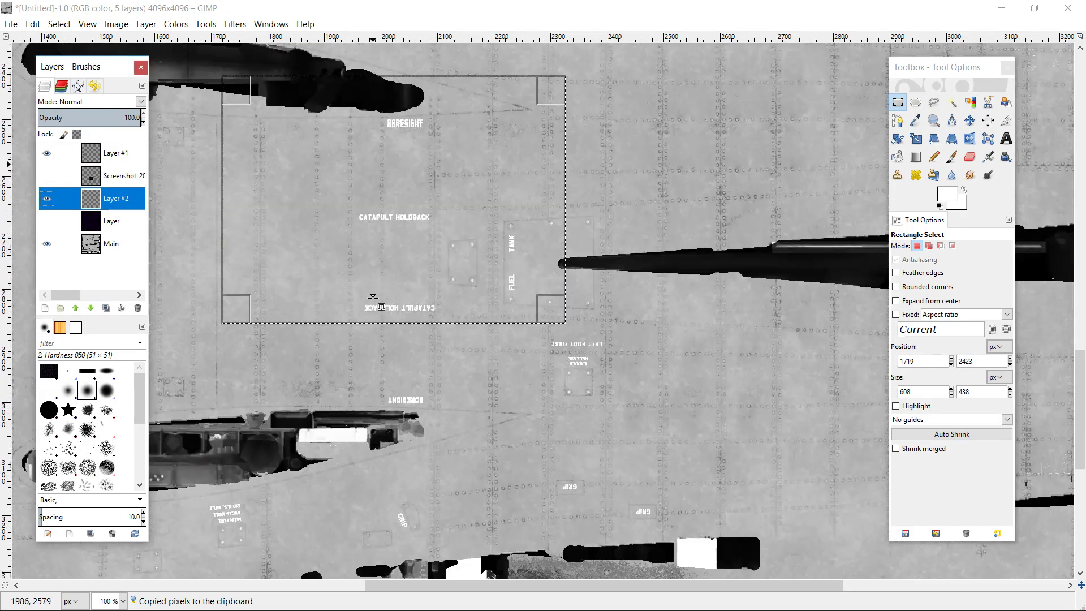
{"action": "scroll", "coordinate": [372, 298], "scroll_direction": "down", "scroll_amount": 4, "text": "ctrl"}
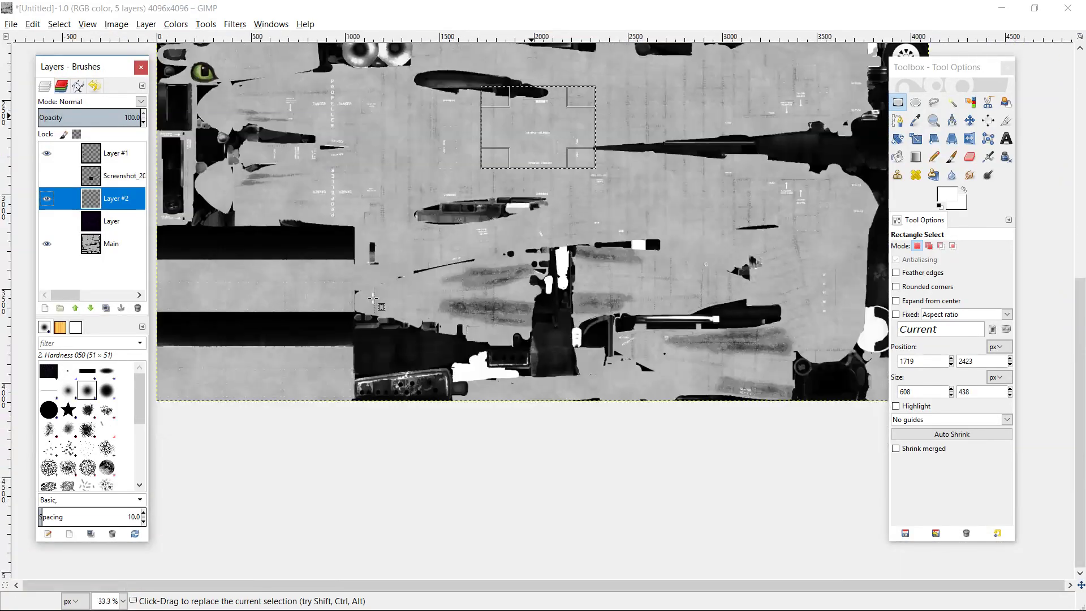
{"action": "scroll", "coordinate": [407, 286], "scroll_direction": "up", "scroll_amount": 3}
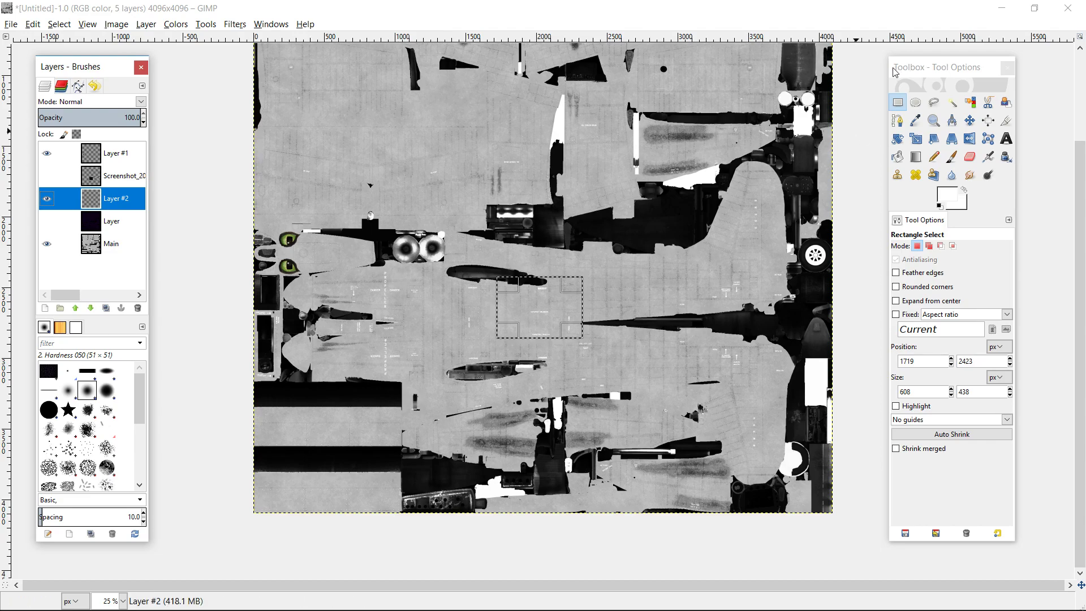
{"action": "left_click", "coordinate": [366, 290]}
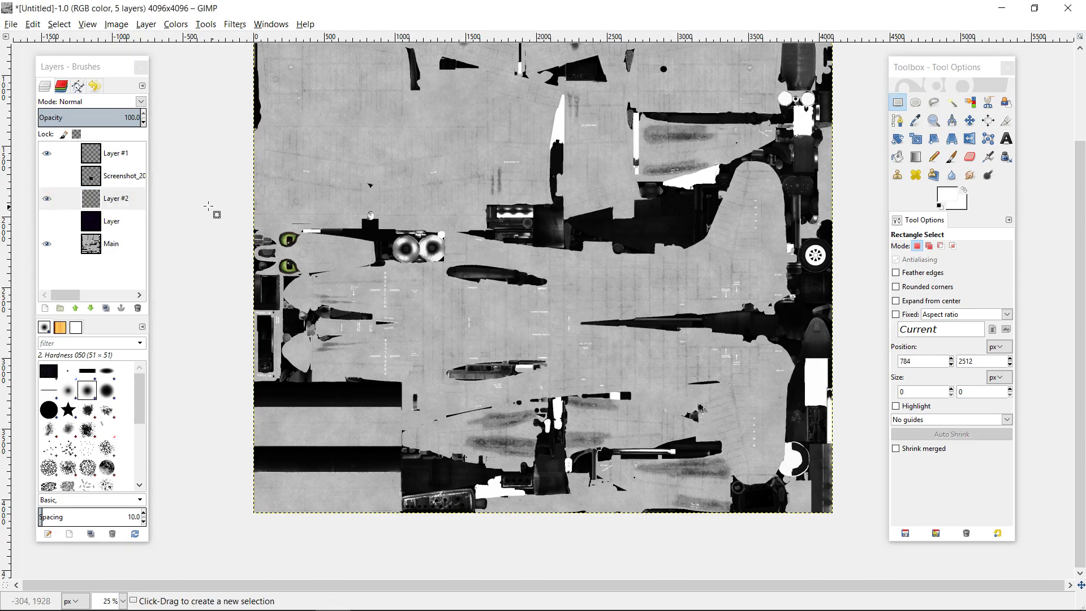
{"action": "left_click", "coordinate": [115, 201]}
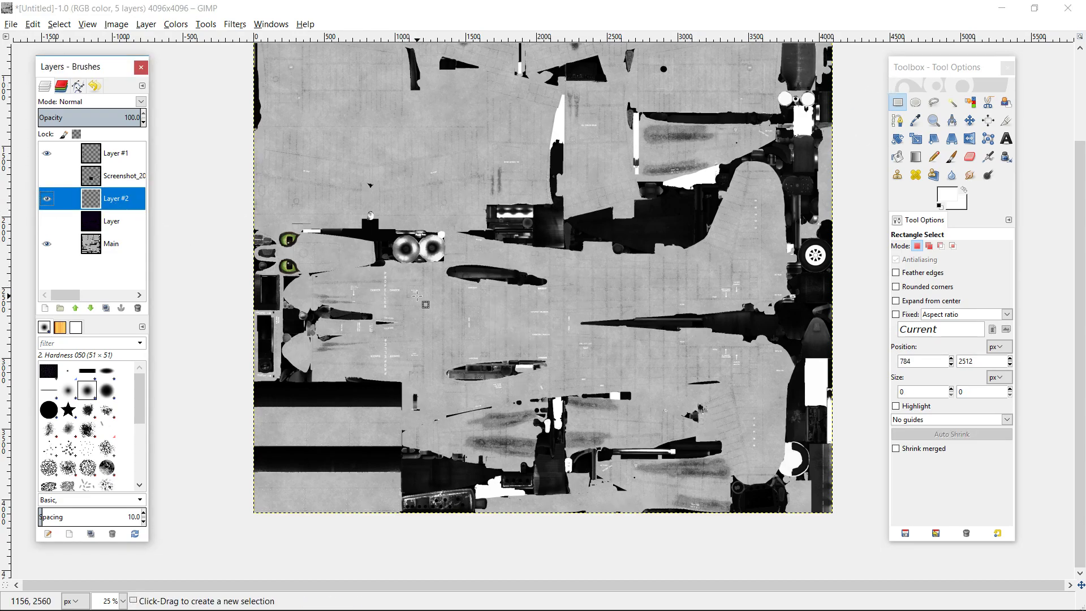
Step: Paste the copied texture tile and place it on the grey wing area above the green eyes
{"action": "scroll", "coordinate": [365, 298], "scroll_direction": "up", "scroll_amount": 3}
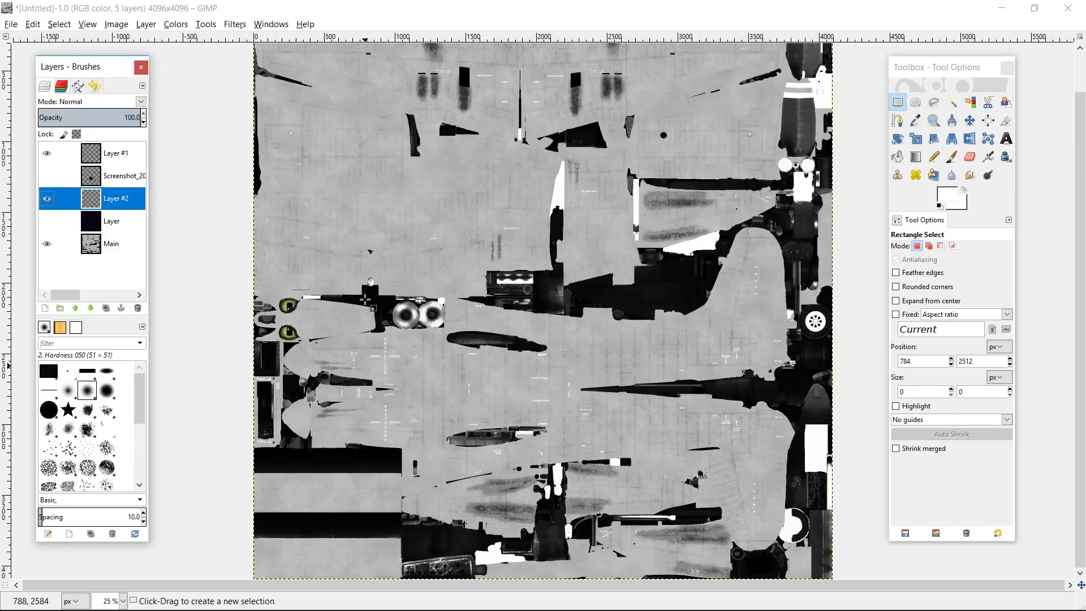
{"action": "scroll", "coordinate": [366, 299], "scroll_direction": "up", "scroll_amount": 2}
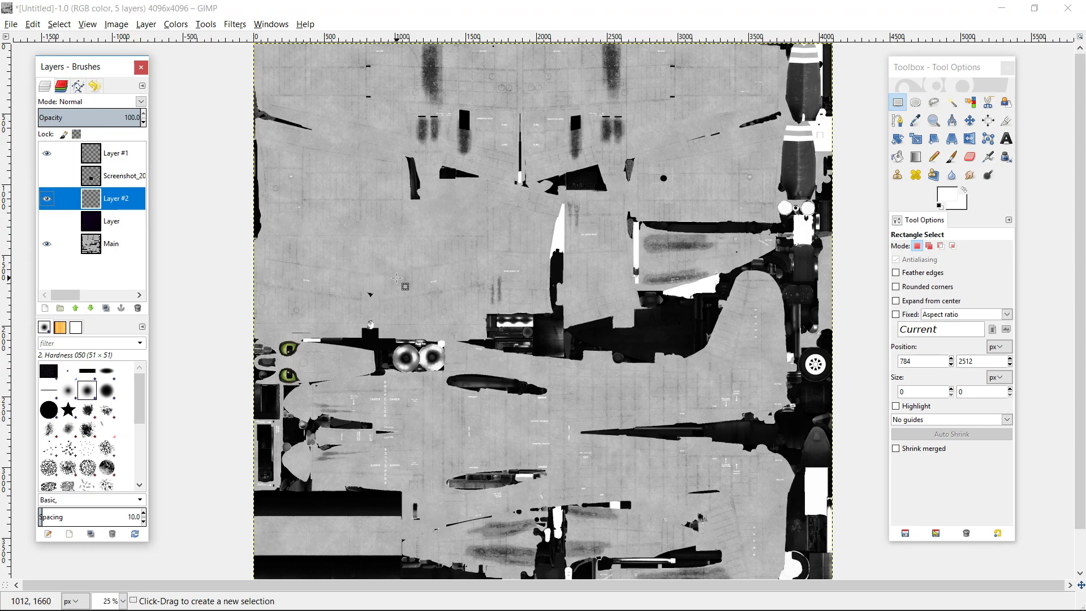
{"action": "key", "text": "ctrl+v"}
{"action": "left_click_drag", "start_coordinate": [546, 313], "coordinate": [338, 273]}
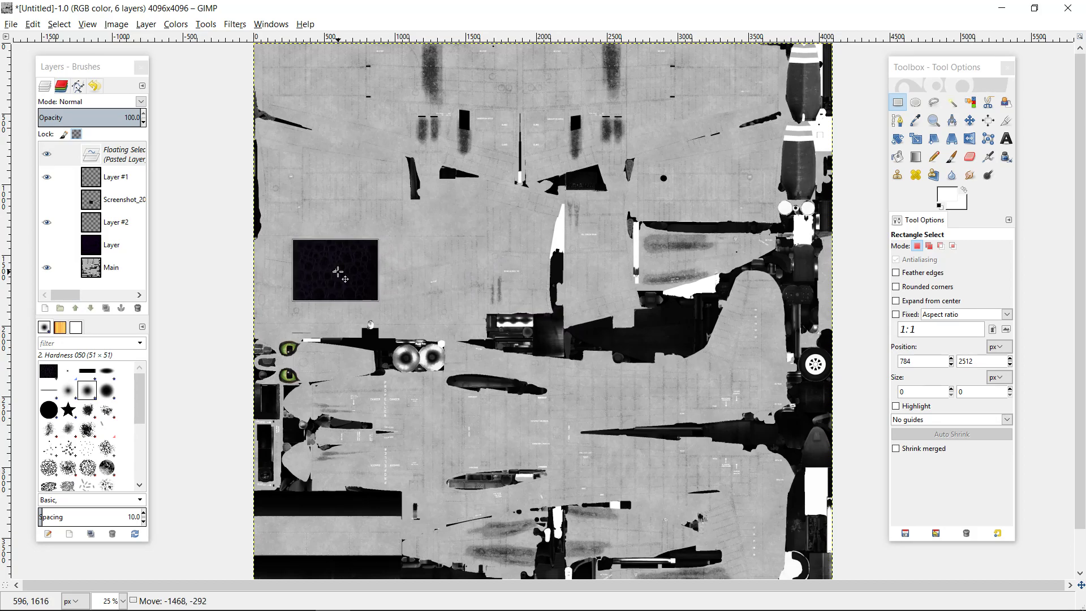
{"action": "left_click_drag", "start_coordinate": [338, 272], "coordinate": [341, 270]}
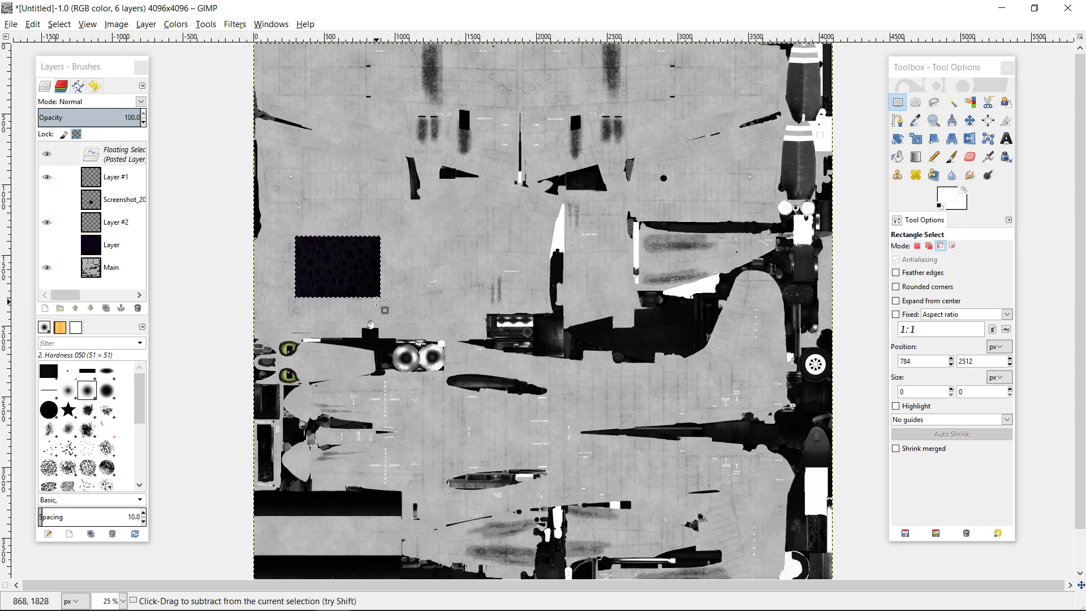
Step: Try to place a duplicate of the texture tile edge to edge beside the first one, and undo the placement
{"action": "left_click_drag", "start_coordinate": [341, 271], "coordinate": [426, 270]}
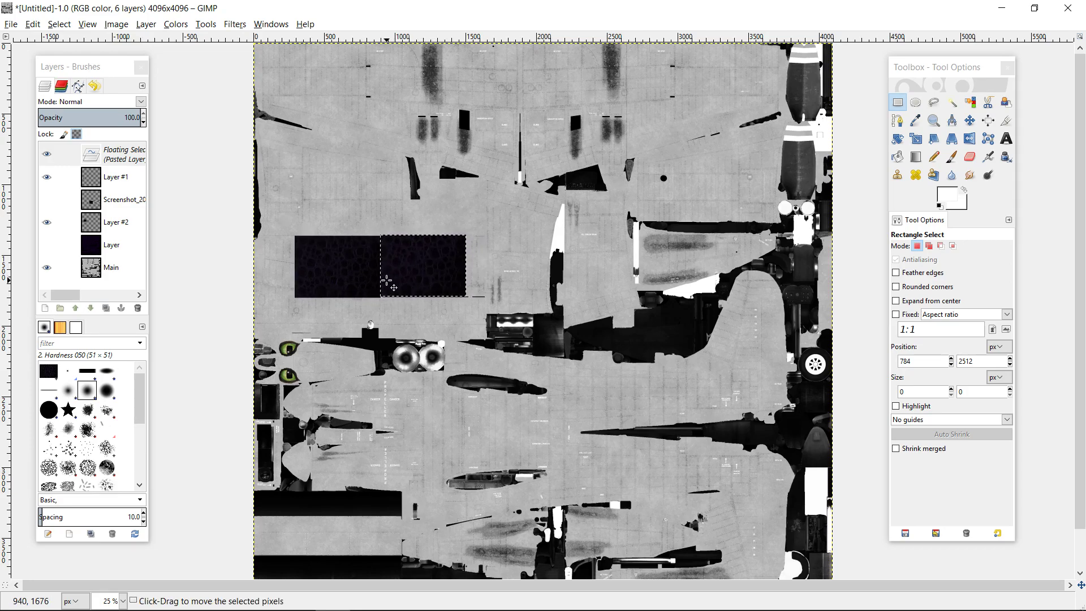
{"action": "scroll", "coordinate": [381, 280], "scroll_direction": "up", "scroll_amount": 4}
{"action": "scroll", "coordinate": [382, 280], "scroll_direction": "up", "scroll_amount": 1}
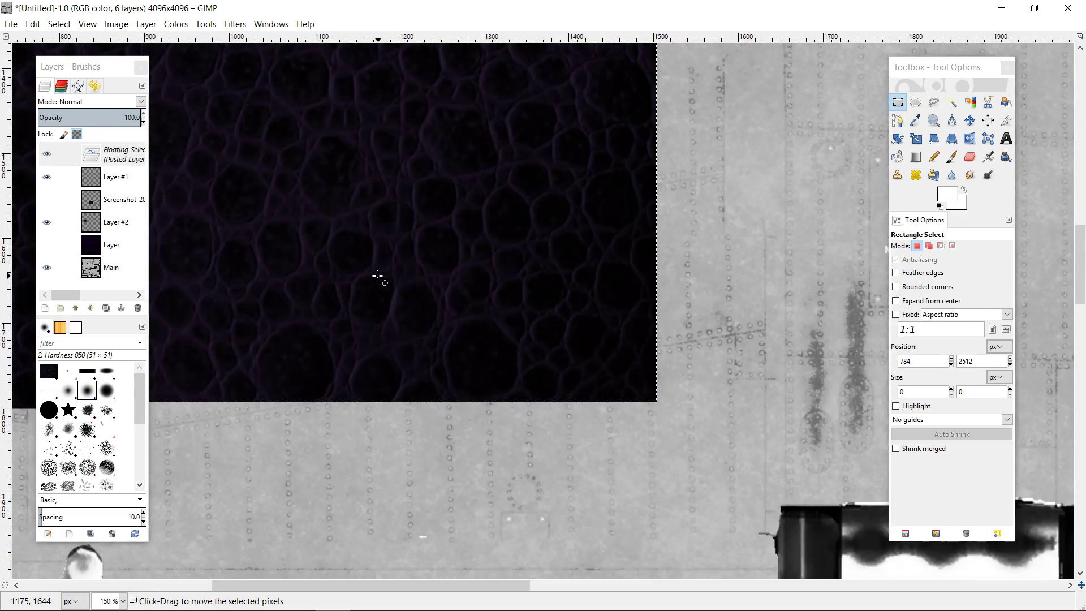
{"action": "scroll", "coordinate": [378, 278], "scroll_direction": "down", "scroll_amount": 1}
{"action": "left_click_drag", "start_coordinate": [356, 262], "coordinate": [364, 266]}
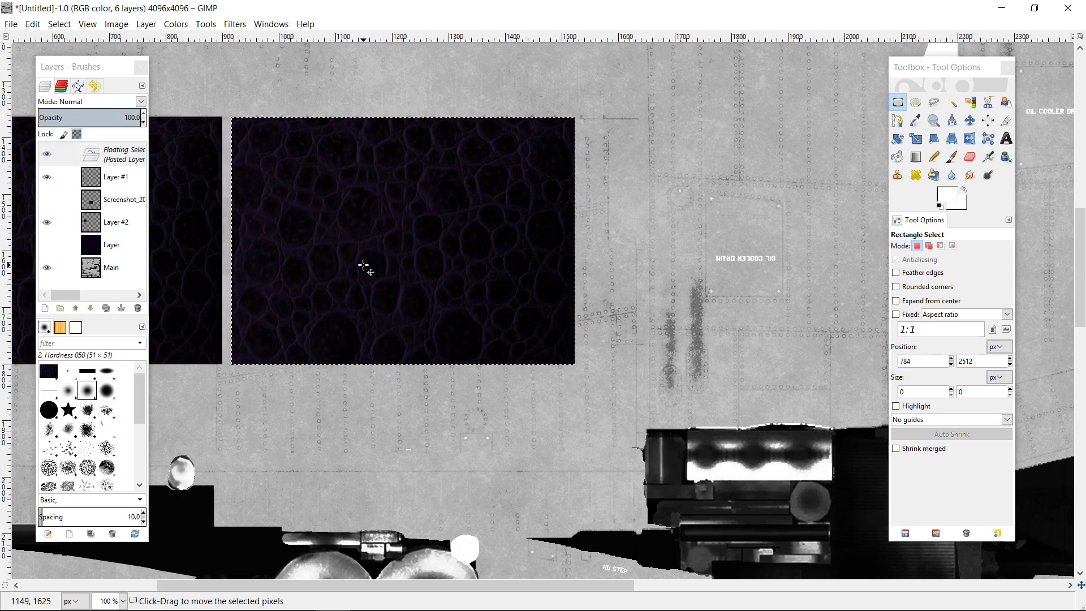
{"action": "key", "text": "ctrl+z"}
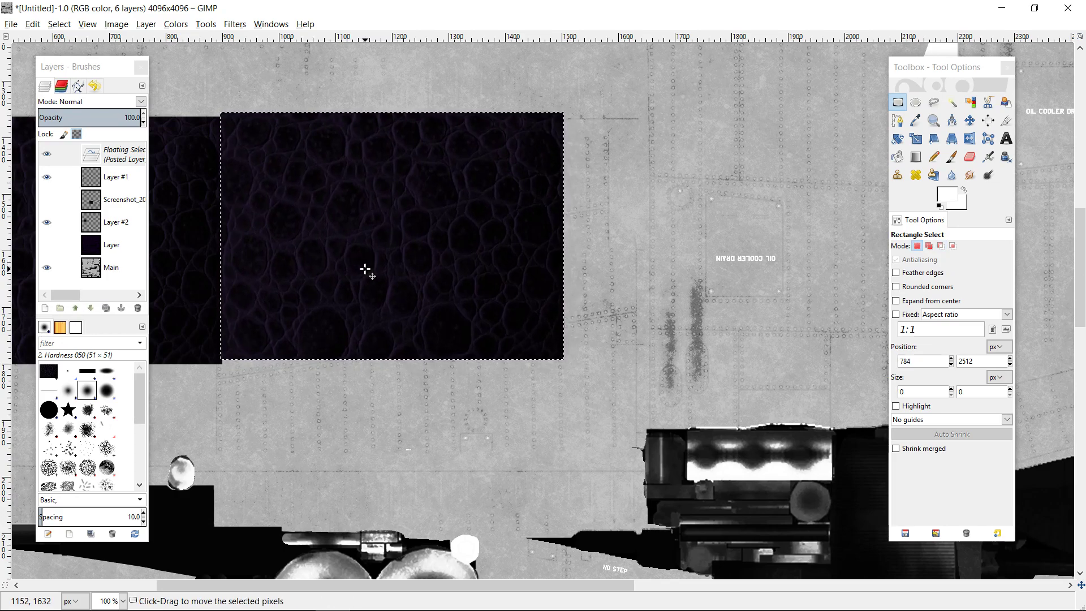
{"action": "key", "text": "ctrl+z"}
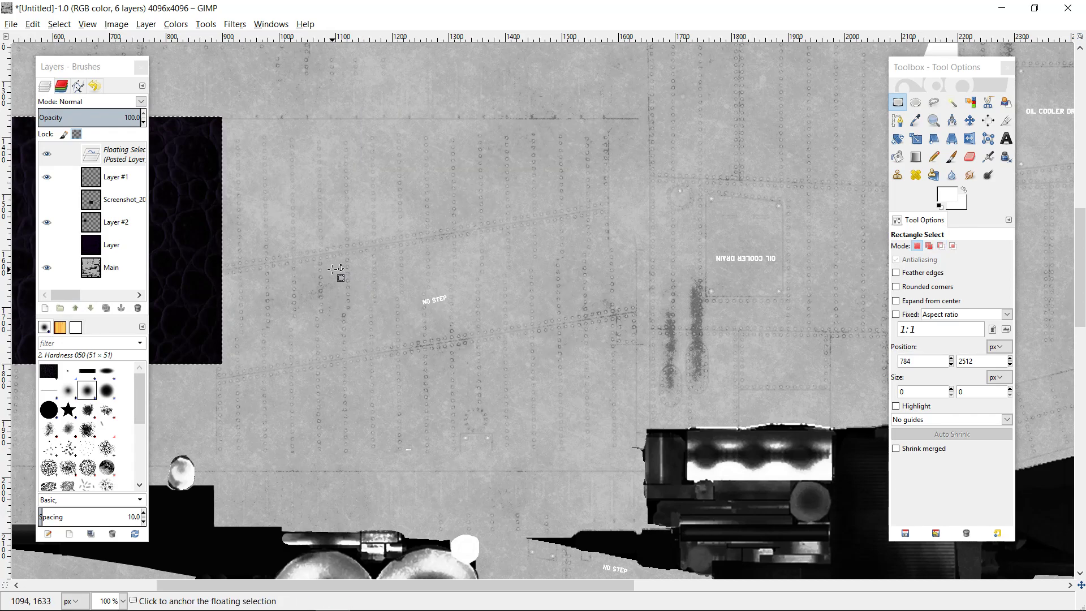
Step: Flip the floating texture tile horizontally
{"action": "scroll", "coordinate": [333, 270], "scroll_direction": "down", "scroll_amount": 1}
{"action": "scroll", "coordinate": [333, 269], "scroll_direction": "up", "scroll_amount": 1}
{"action": "scroll", "coordinate": [333, 269], "scroll_direction": "down", "scroll_amount": 2}
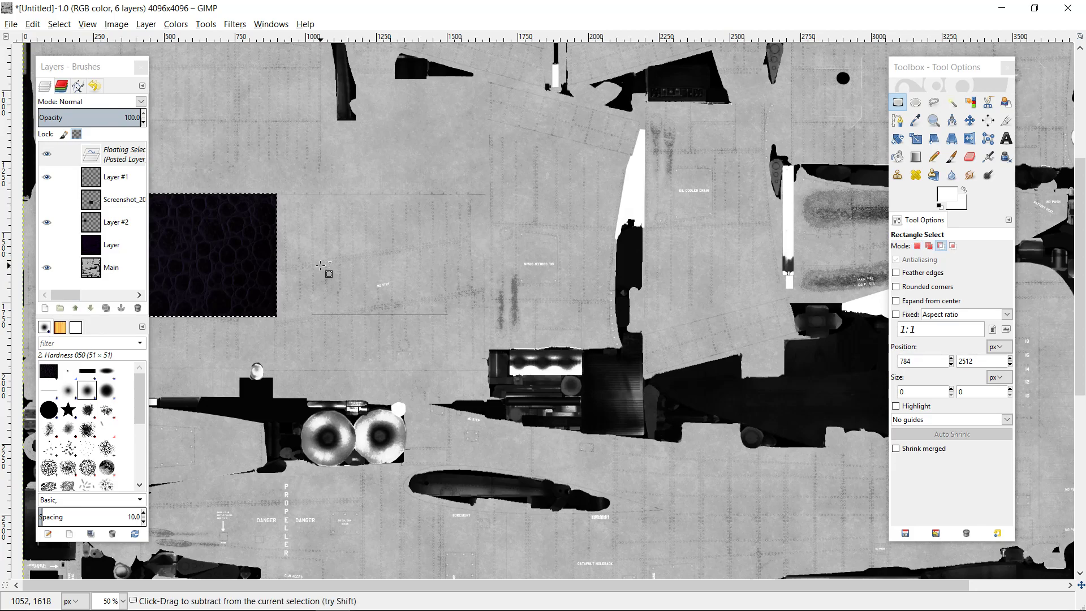
{"action": "left_click", "coordinate": [969, 139]}
{"action": "left_click", "coordinate": [916, 281]}
{"action": "left_click", "coordinate": [922, 271]}
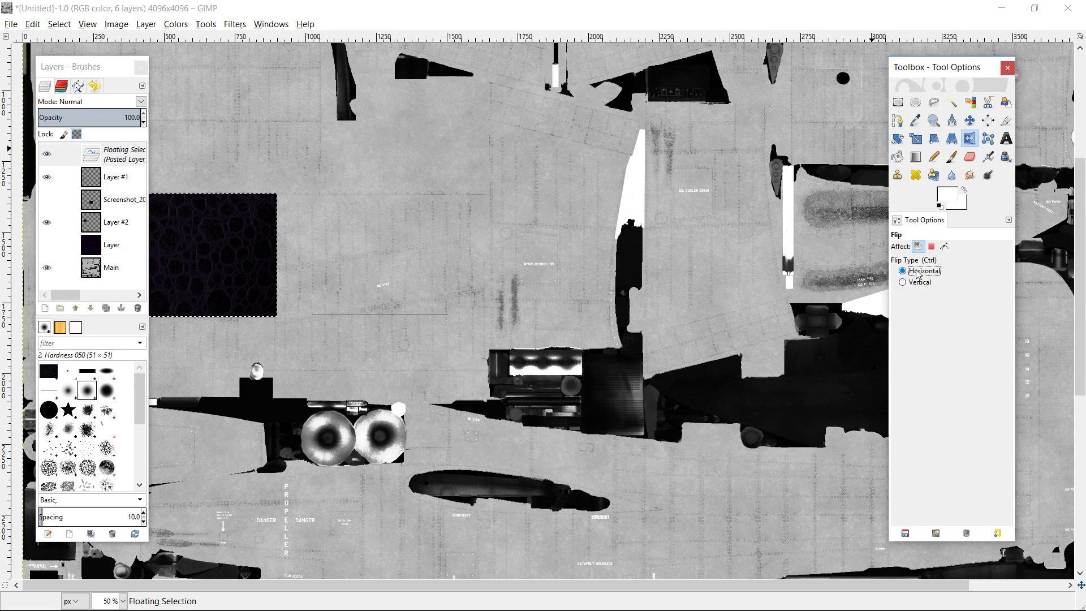
{"action": "left_click", "coordinate": [208, 252]}
Step: Set the Move tool to affect selections and move the Layers - Brushes window clear of the texture tile
{"action": "key", "text": "m"}
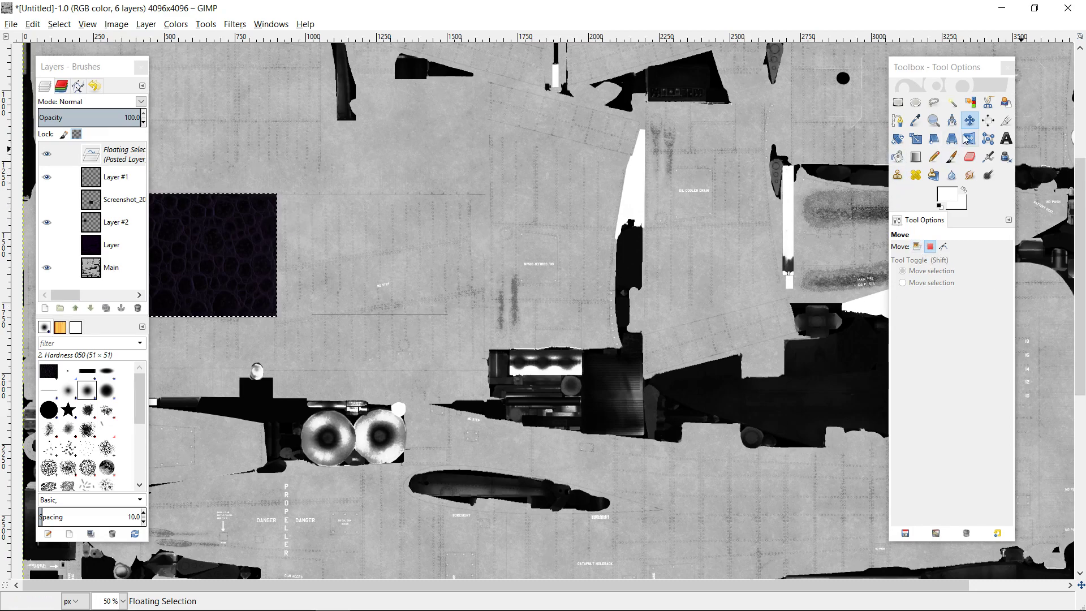
{"action": "left_click", "coordinate": [930, 247]}
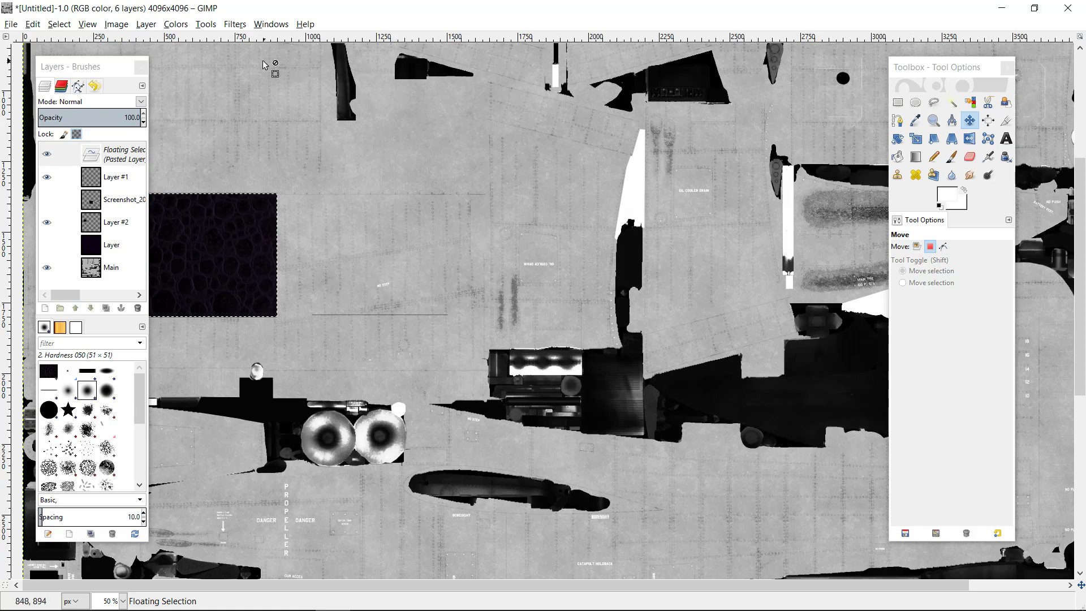
{"action": "left_click_drag", "start_coordinate": [68, 72], "coordinate": [425, 68]}
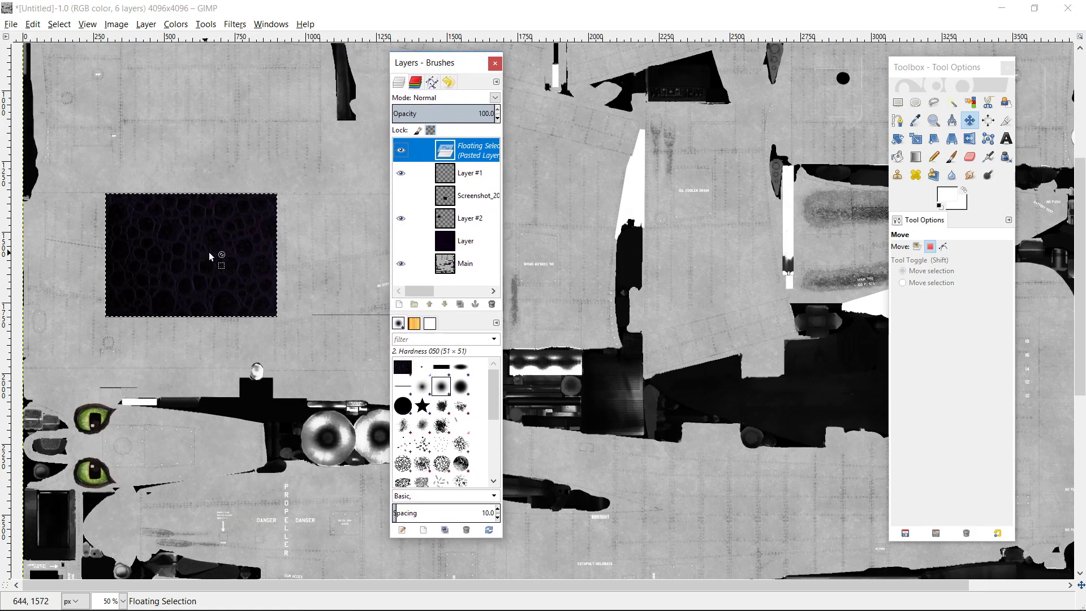
Step: Anchor the floating texture tile and make Layer #2 the active layer
{"action": "left_click", "coordinate": [827, 8]}
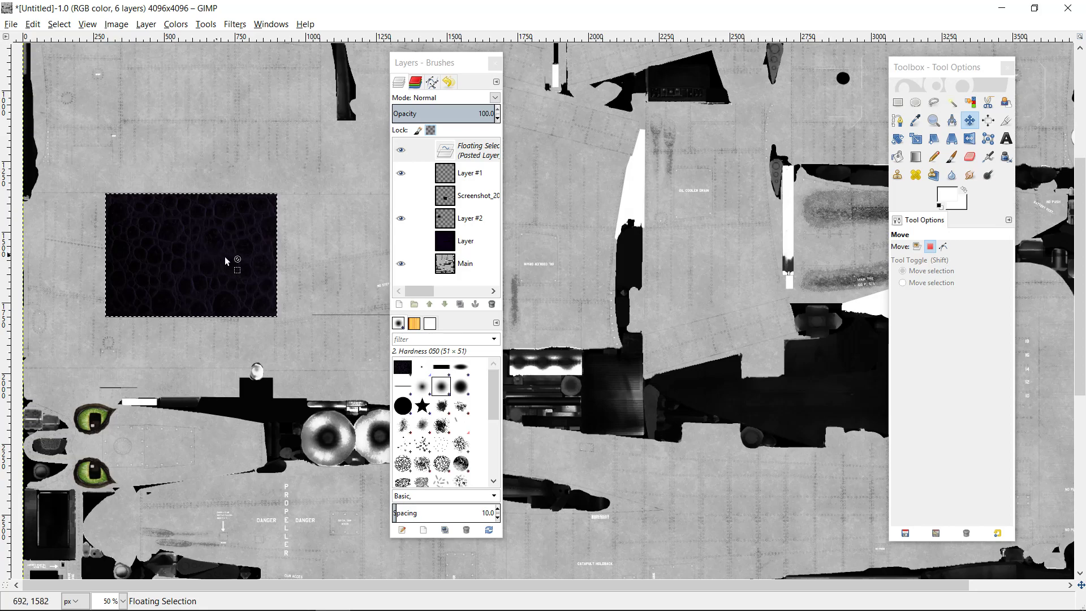
{"action": "key", "text": "ctrl"}
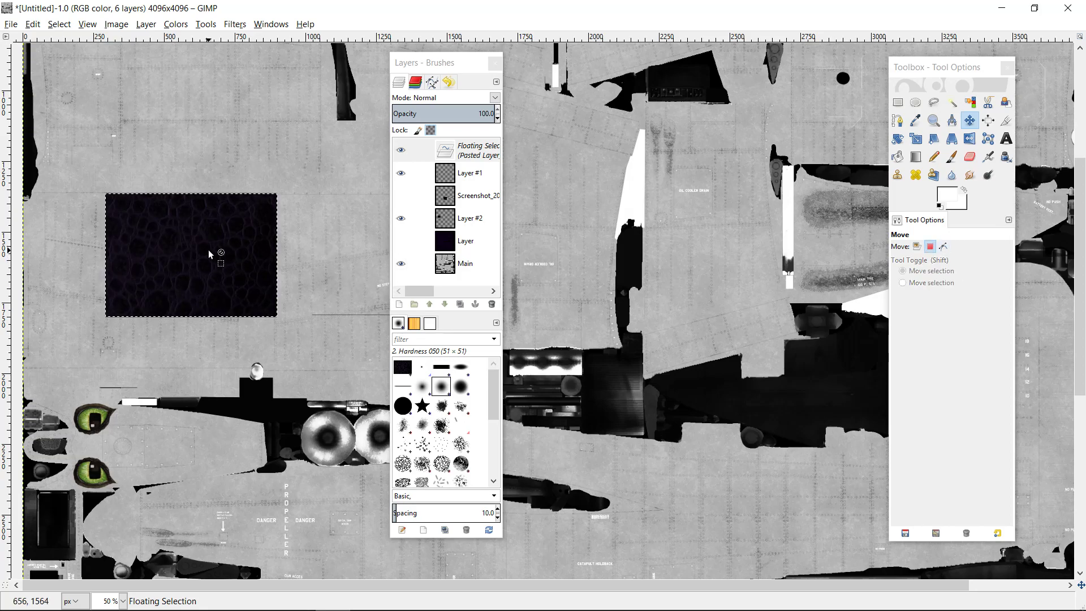
{"action": "key", "text": "ctrl"}
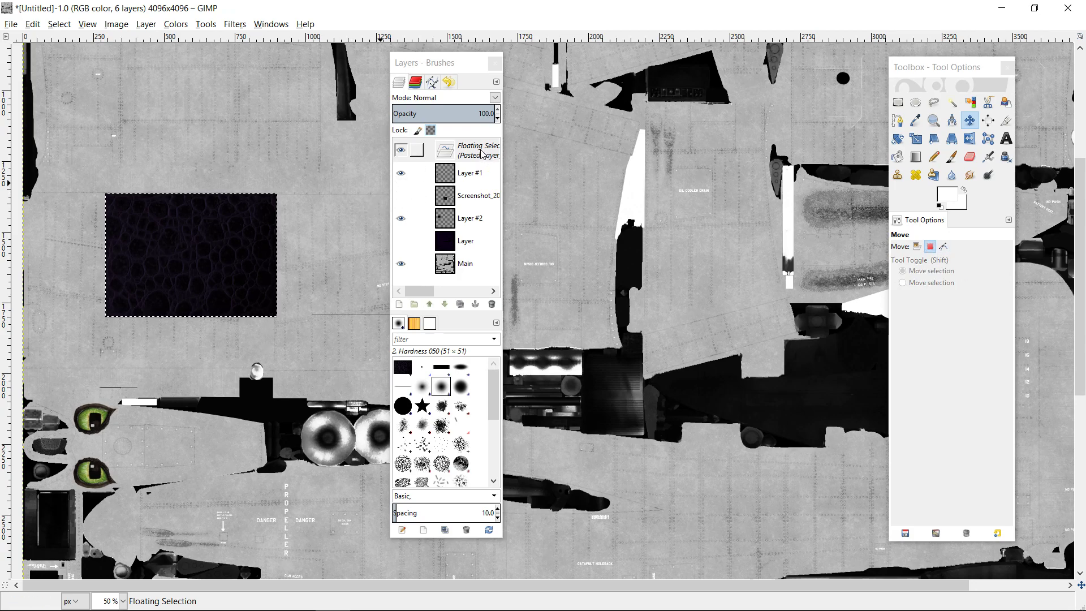
{"action": "right_click", "coordinate": [481, 149]}
{"action": "left_click", "coordinate": [512, 242]}
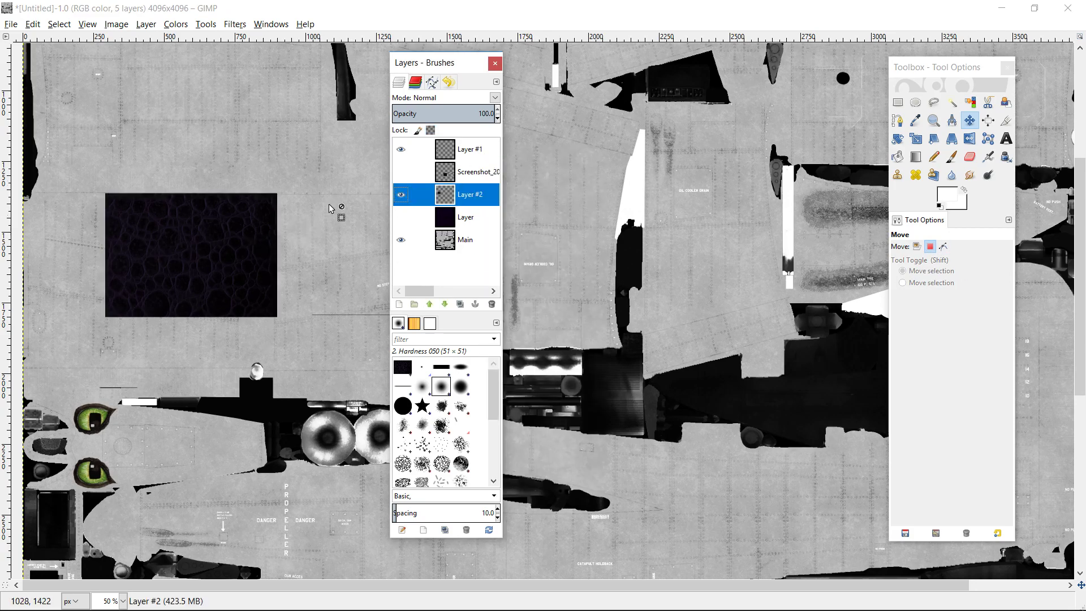
{"action": "left_click", "coordinate": [482, 174]}
{"action": "left_click", "coordinate": [472, 195]}
Step: Select only the texture tile by drawing a rectangle around it and subtracting the surrounding transparent area with Fuzzy Select
{"action": "left_click", "coordinate": [898, 102]}
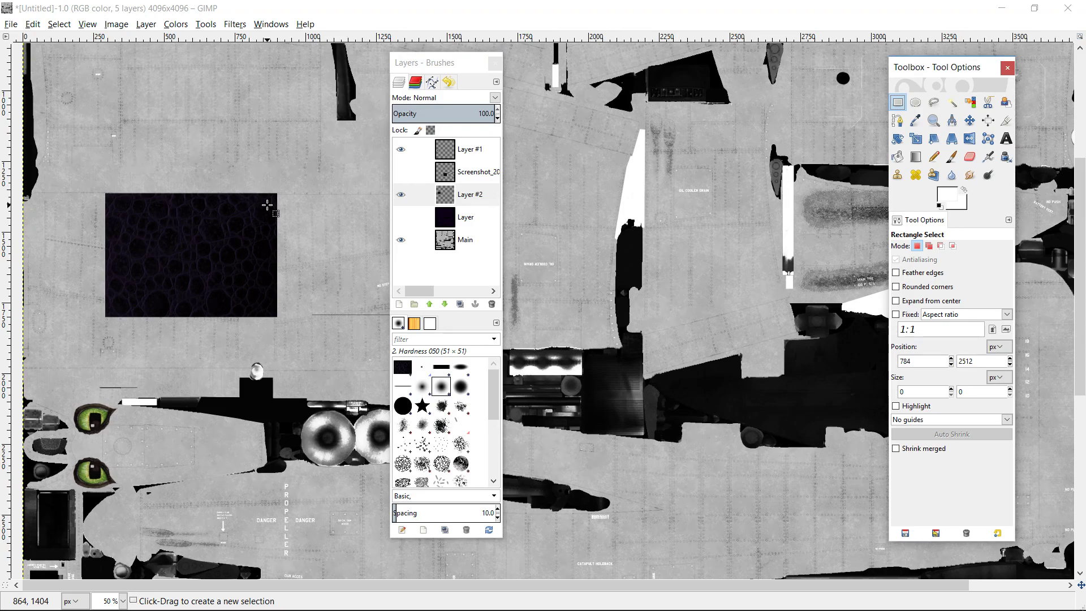
{"action": "left_click_drag", "start_coordinate": [289, 187], "coordinate": [76, 328]}
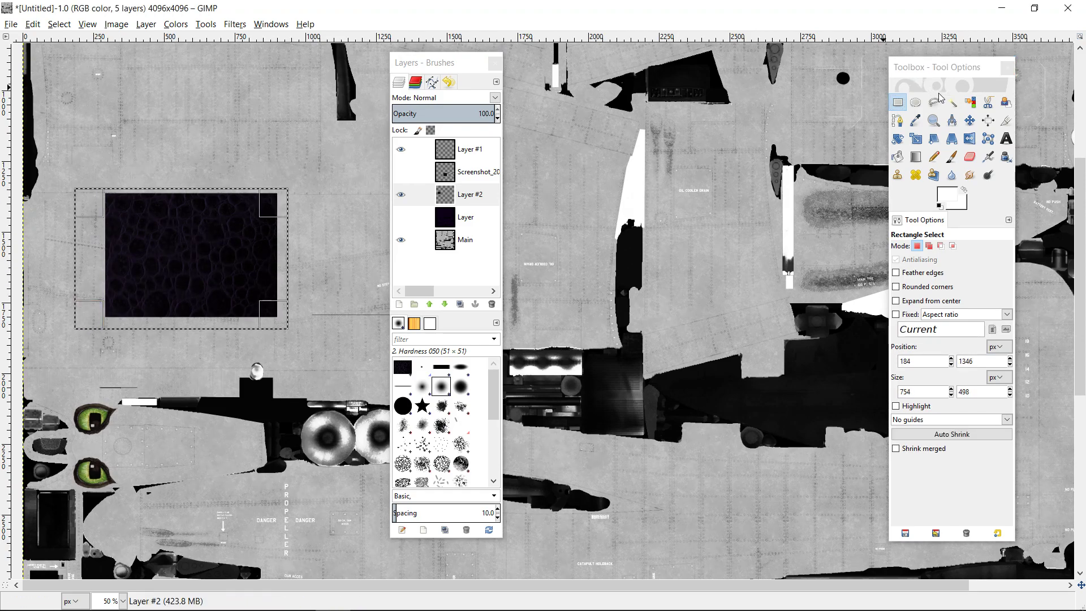
{"action": "left_click", "coordinate": [953, 104]}
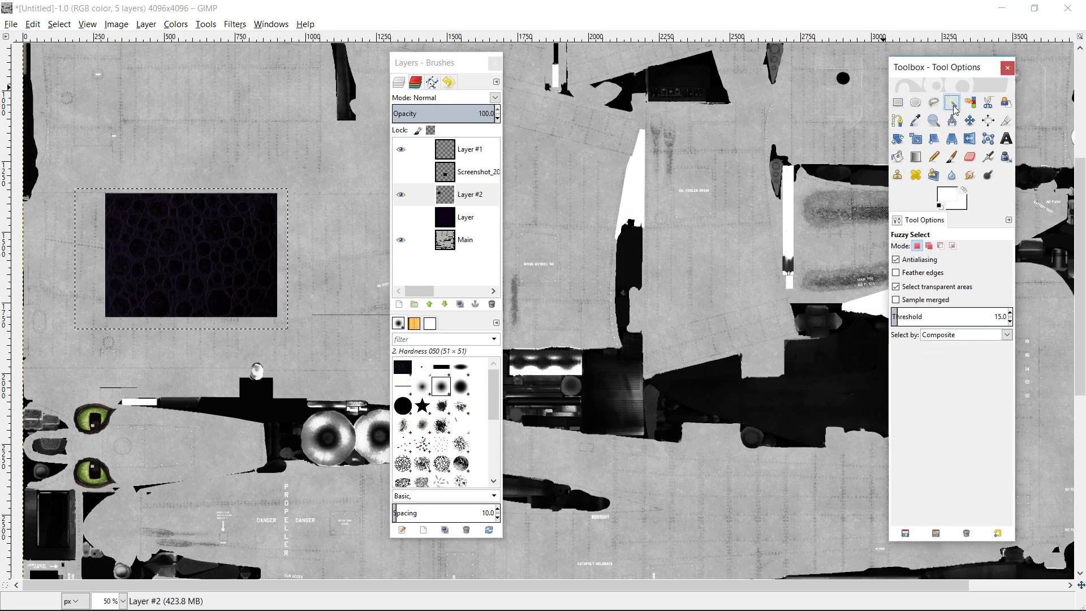
{"action": "left_click", "coordinate": [941, 247]}
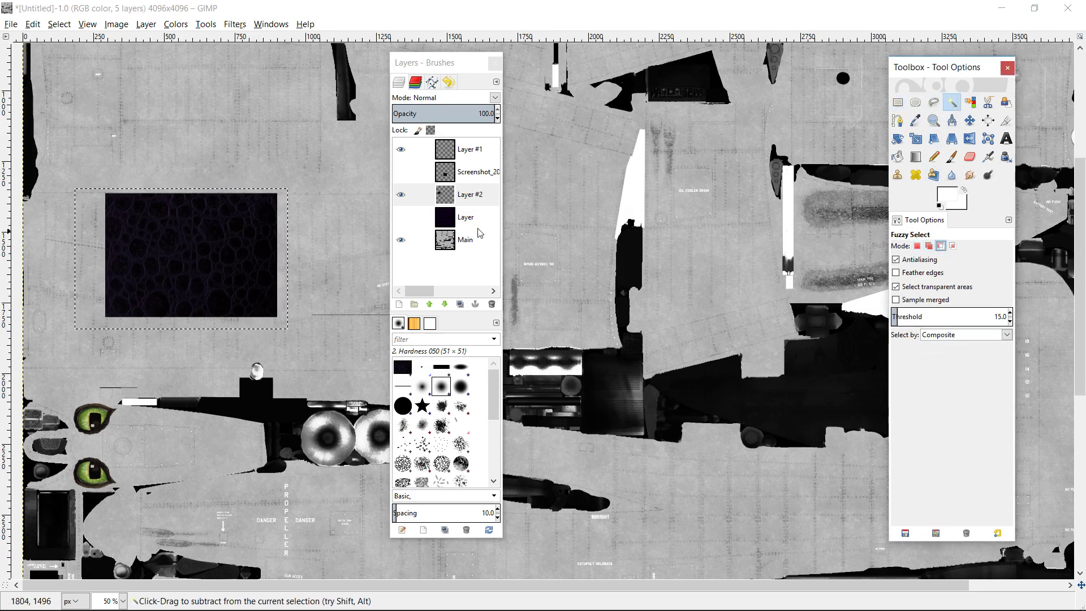
{"action": "left_click", "coordinate": [284, 218]}
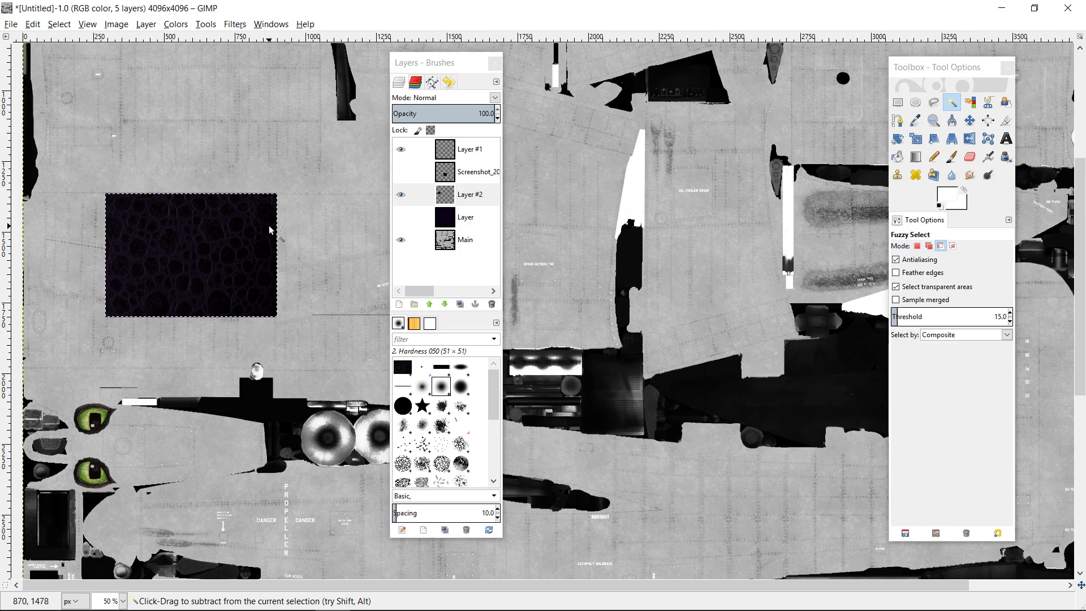
Step: Copy the selected texture tile, paste it in place, and flip the pasted copy horizontally
{"action": "key", "text": "ctrl+c"}
{"action": "key", "text": "ctrl+v"}
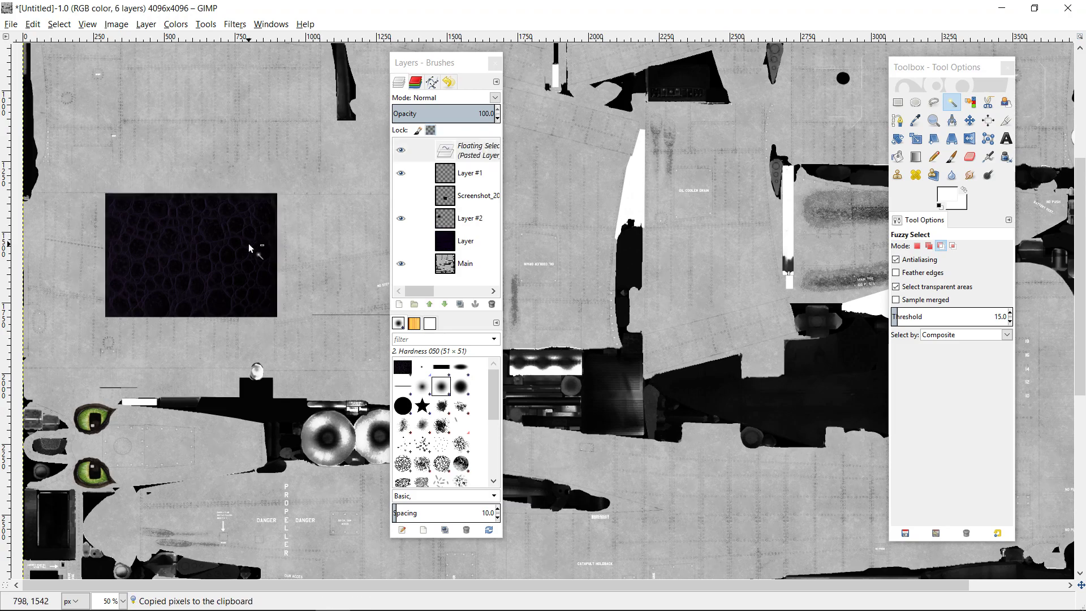
{"action": "left_click", "coordinate": [969, 138]}
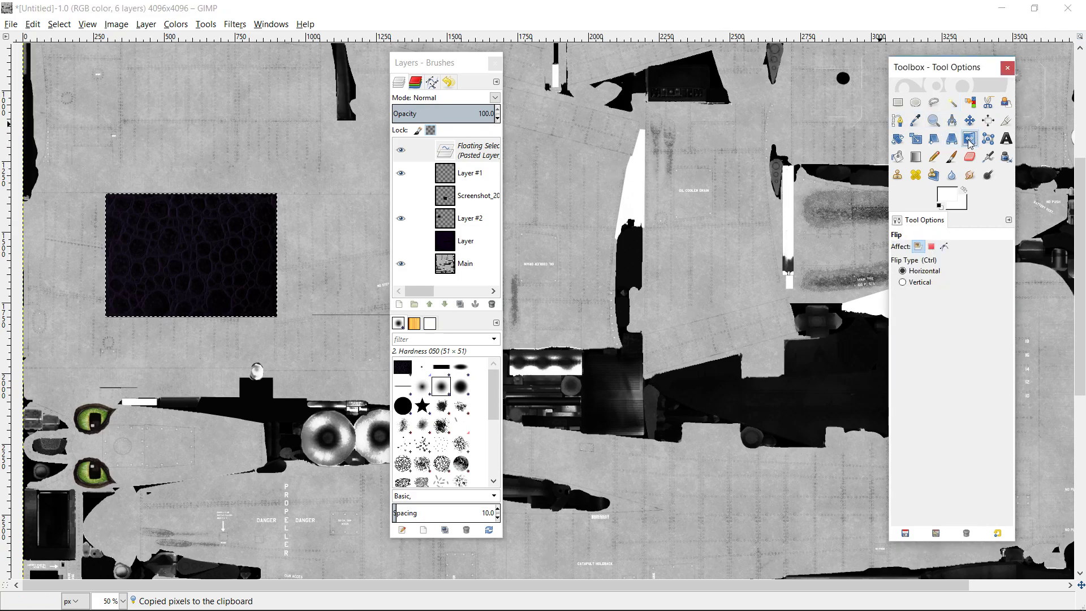
{"action": "left_click", "coordinate": [194, 264]}
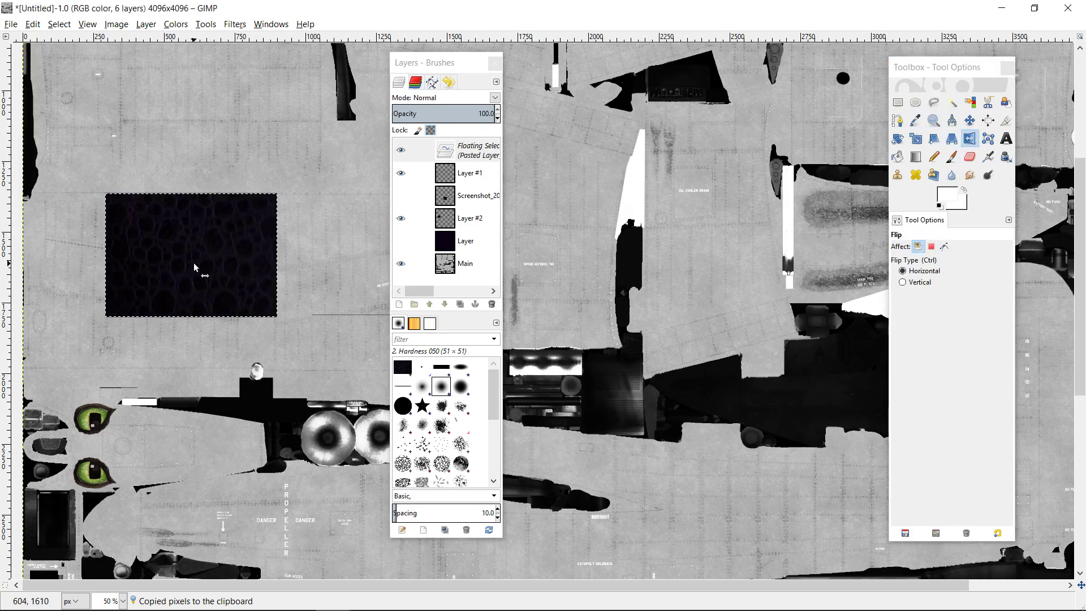
Step: Set the Move tool to move the active layer and shift the flipped tile rightward until it meets the first tile's edge
{"action": "key", "text": "m"}
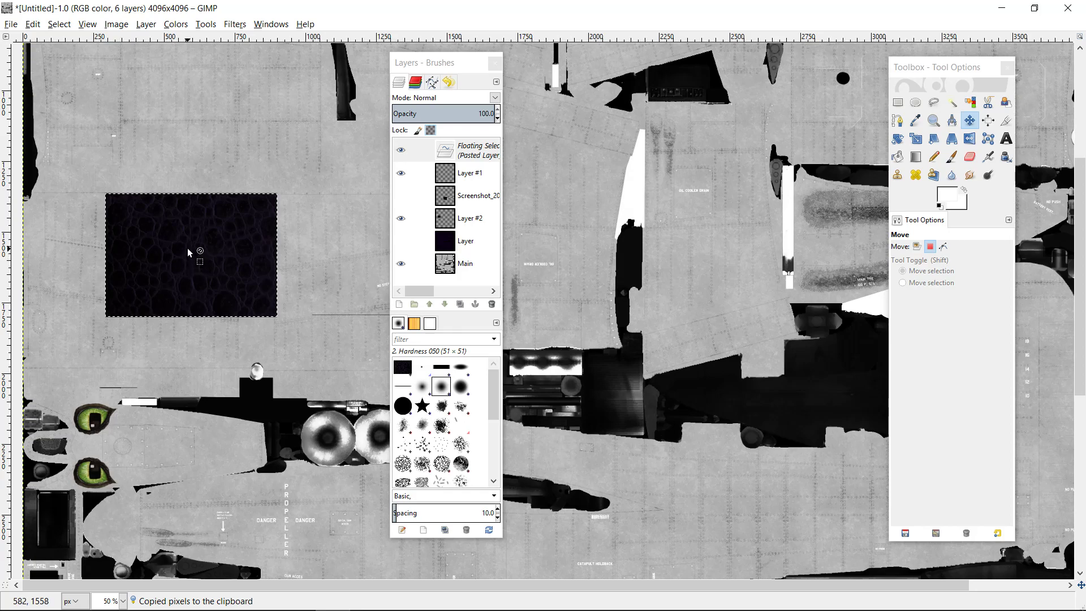
{"action": "left_click", "coordinate": [916, 246]}
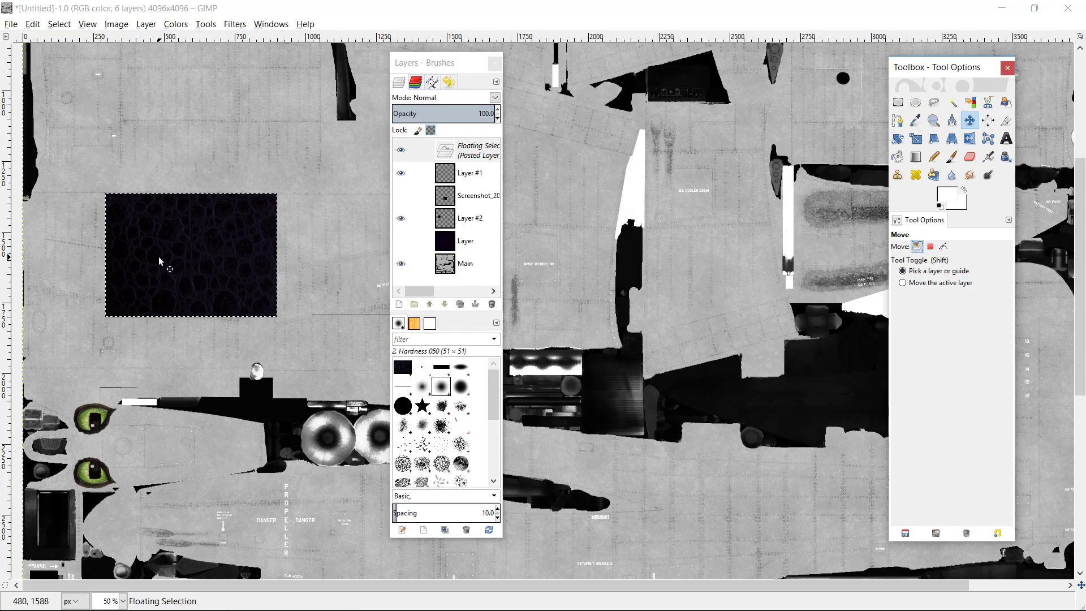
{"action": "left_click", "coordinate": [903, 283]}
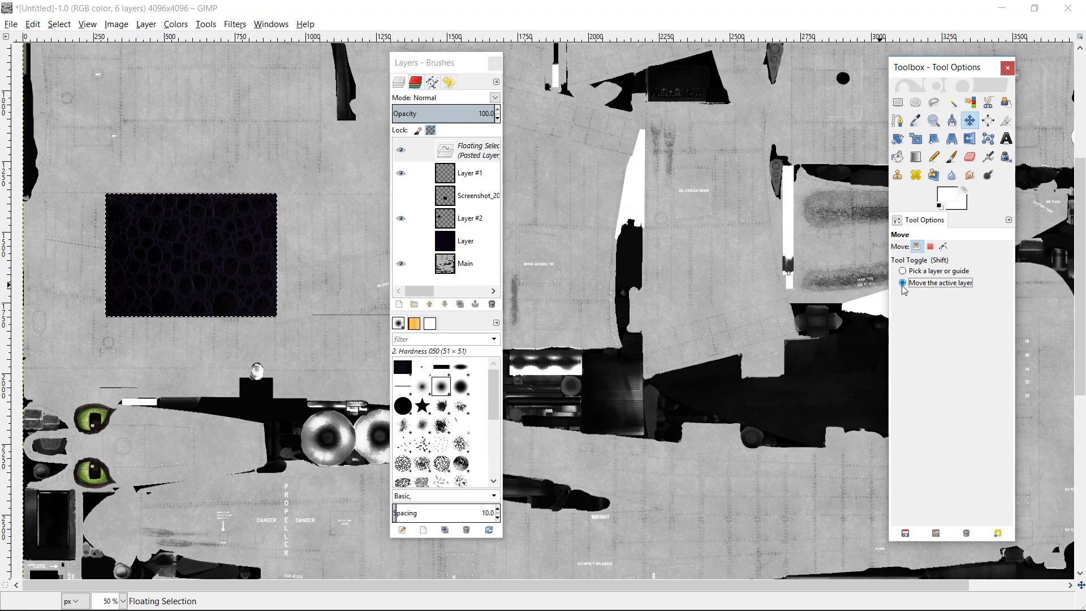
{"action": "left_click", "coordinate": [169, 255]}
{"action": "key", "text": "shift+Right"}
{"action": "key", "text": "shift+Right"}
{"action": "key", "text": "shift+Right"}
{"action": "key", "text": "shift+Right"}
{"action": "key", "text": "shift+Right"}
{"action": "key", "text": "shift+Right"}
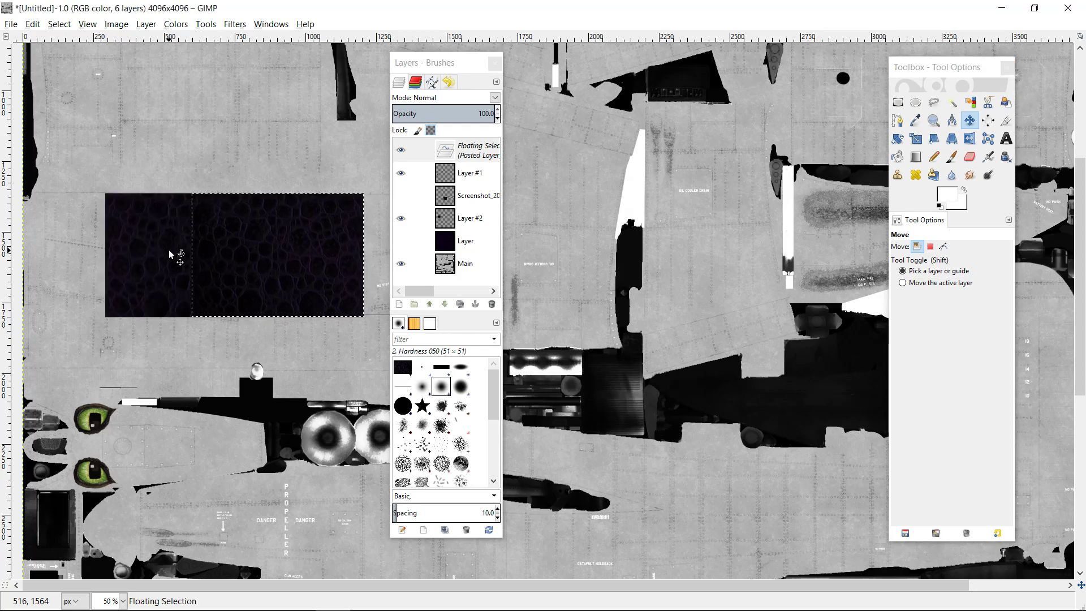
{"action": "key", "text": "shift+Right"}
{"action": "key", "text": "shift+Right"}
{"action": "key", "text": "shift+Right"}
{"action": "key", "text": "shift+Right"}
{"action": "key", "text": "shift+Right"}
{"action": "key", "text": "shift+Right"}
{"action": "key", "text": "shift+Right"}
{"action": "key", "text": "shift+Right"}
{"action": "key", "text": "shift+Right"}
{"action": "key", "text": "shift+Right"}
{"action": "key", "text": "shift+Right"}
{"action": "key", "text": "shift+Right"}
{"action": "key", "text": "shift+Right"}
{"action": "key", "text": "shift+Right"}
{"action": "key", "text": "Left"}
{"action": "key", "text": "Left"}
{"action": "key", "text": "Left"}
{"action": "key", "text": "Left"}
{"action": "key", "text": "Left"}
{"action": "key", "text": "Left"}
{"action": "key", "text": "Left"}
{"action": "key", "text": "Left"}
{"action": "key", "text": "Left"}
{"action": "key", "text": "Left"}
{"action": "key", "text": "Left"}
{"action": "key", "text": "Left"}
{"action": "key", "text": "Left"}
{"action": "key", "text": "Left"}
{"action": "key", "text": "Left"}
{"action": "key", "text": "Left"}
{"action": "key", "text": "Left"}
{"action": "key", "text": "Left"}
{"action": "key", "text": "Left"}
{"action": "key", "text": "Left"}
{"action": "key", "text": "Left"}
{"action": "key", "text": "Left"}
{"action": "key", "text": "Left"}
{"action": "key", "text": "Left"}
{"action": "key", "text": "Left"}
{"action": "key", "text": "Left"}
{"action": "key", "text": "Left"}
{"action": "key", "text": "Left"}
{"action": "key", "text": "Left"}
{"action": "key", "text": "Left"}
{"action": "key", "text": "Left"}
{"action": "key", "text": "Left"}
{"action": "key", "text": "Left"}
{"action": "key", "text": "Left"}
{"action": "key", "text": "Left"}
{"action": "key", "text": "Left"}
{"action": "key", "text": "Left"}
{"action": "key", "text": "Left"}
{"action": "key", "text": "Left"}
{"action": "key", "text": "Left"}
{"action": "key", "text": "Left"}
{"action": "key", "text": "Left"}
{"action": "key", "text": "Left"}
{"action": "key", "text": "Left"}
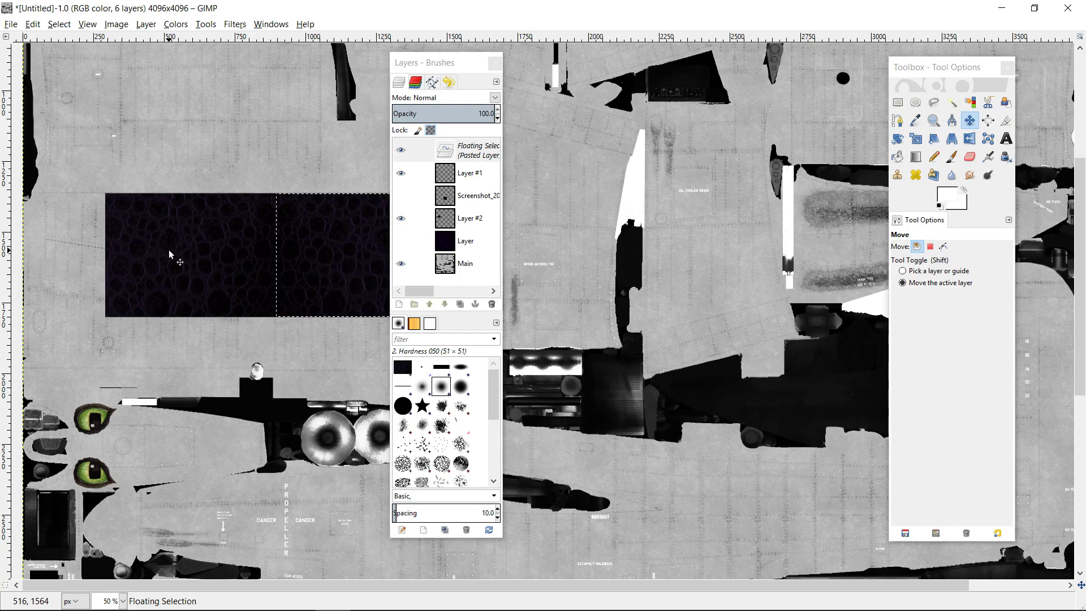
Step: Nudge the flipped tile so its mirrored scales meet the first tile without a gap, and anchor it to Layer #2
{"action": "scroll", "coordinate": [280, 256], "scroll_direction": "up", "scroll_amount": 4}
{"action": "scroll", "coordinate": [280, 255], "scroll_direction": "up", "scroll_amount": 1}
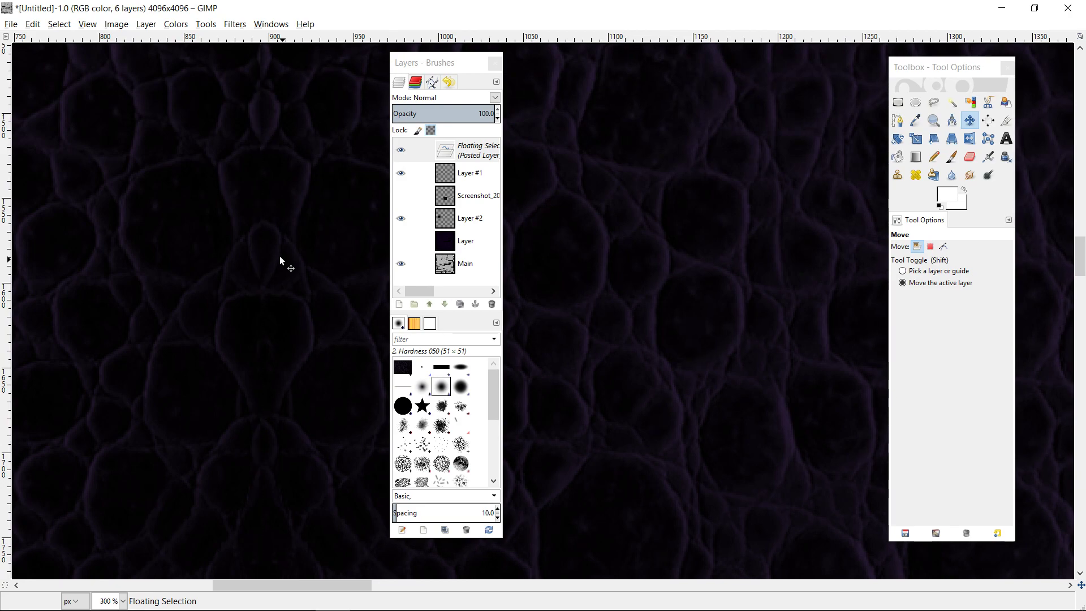
{"action": "key", "text": "Left"}
{"action": "key", "text": "Left"}
{"action": "key", "text": "Left"}
{"action": "key", "text": "Left"}
{"action": "key", "text": "Left"}
{"action": "key", "text": "Left"}
{"action": "key", "text": "Left"}
{"action": "key", "text": "Right"}
{"action": "key", "text": "Right"}
{"action": "key", "text": "Right"}
{"action": "key", "text": "Right"}
{"action": "key", "text": "Right"}
{"action": "key", "text": "Right"}
{"action": "key", "text": "Right"}
{"action": "key", "text": "Left"}
{"action": "key", "text": "ctrl+h"}
Step: Check the seam between the two mirrored tiles along its full height and the joined patch's look on the template
{"action": "scroll", "coordinate": [189, 311], "scroll_direction": "up", "scroll_amount": 5}
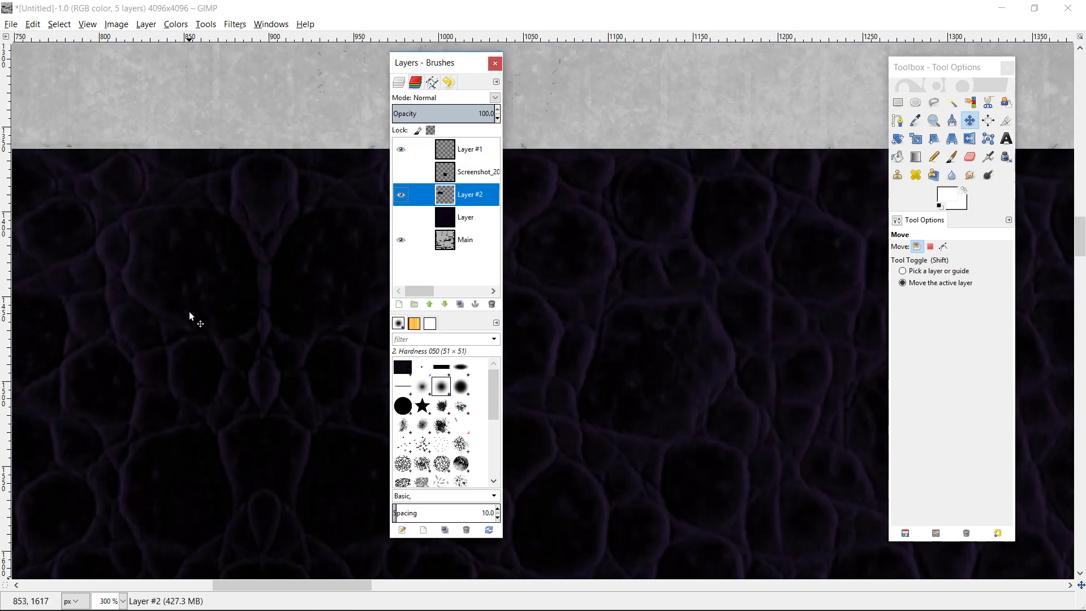
{"action": "scroll", "coordinate": [189, 311], "scroll_direction": "down", "scroll_amount": 5}
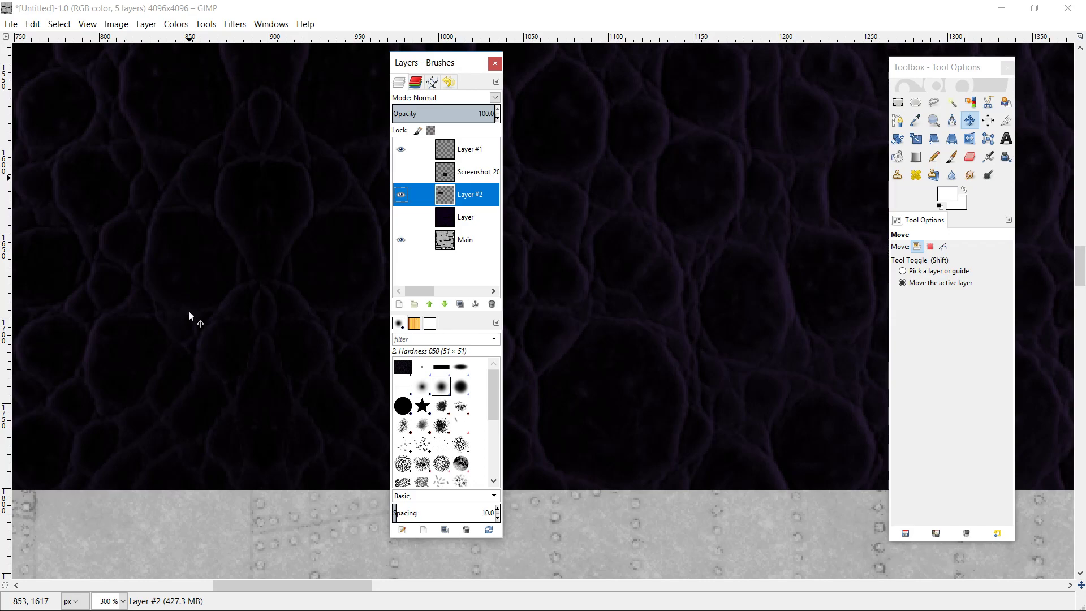
{"action": "scroll", "coordinate": [189, 312], "scroll_direction": "down", "scroll_amount": 7}
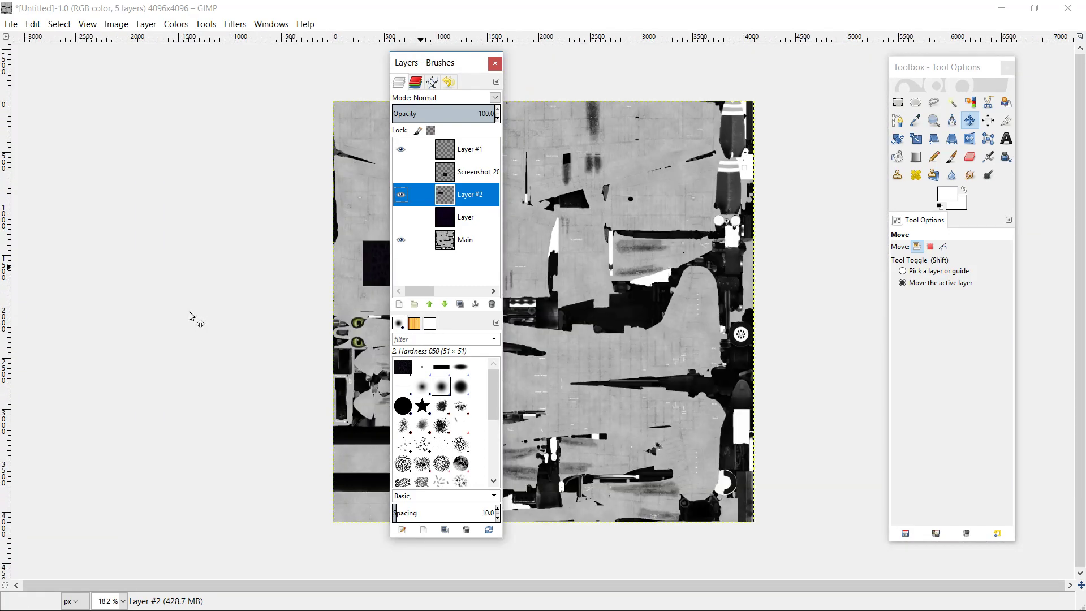
{"action": "scroll", "coordinate": [189, 311], "scroll_direction": "up", "scroll_amount": 1}
{"action": "scroll", "coordinate": [189, 311], "scroll_direction": "up", "scroll_amount": 2}
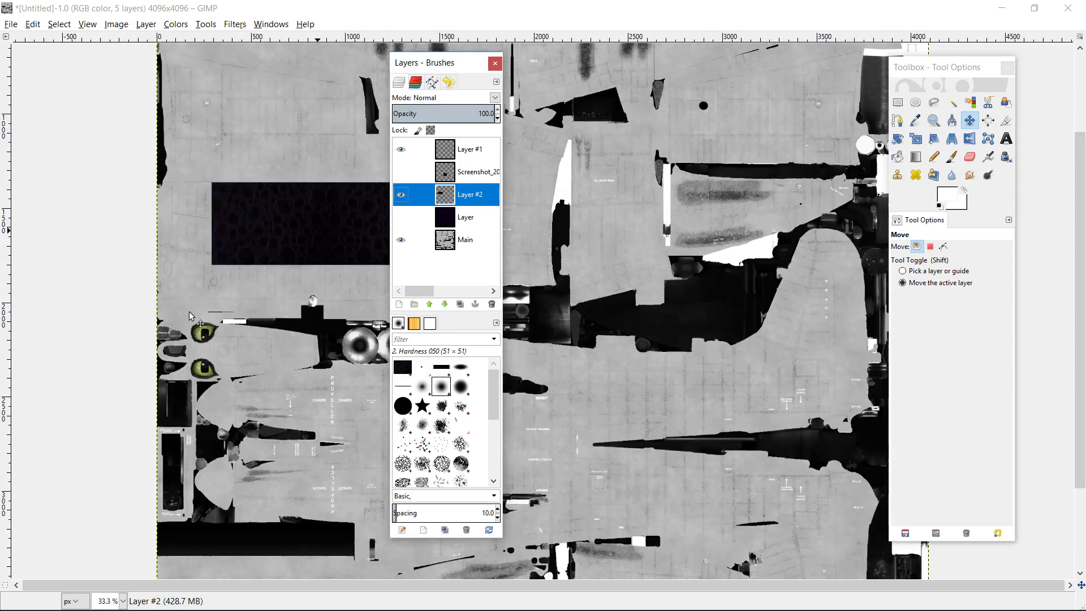
{"action": "scroll", "coordinate": [190, 313], "scroll_direction": "up", "scroll_amount": 4}
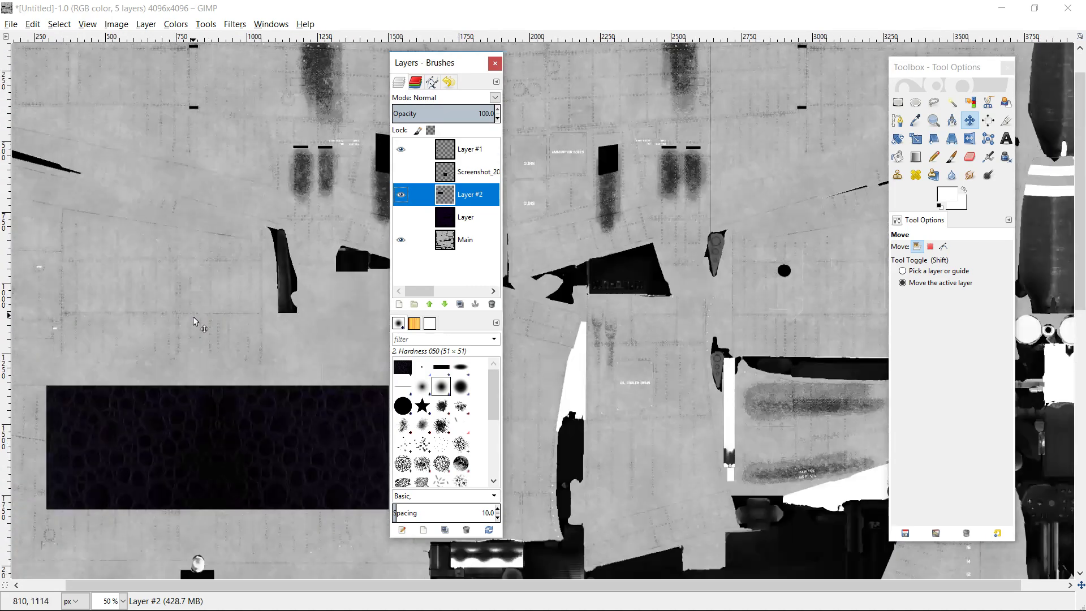
{"action": "scroll", "coordinate": [195, 324], "scroll_direction": "down", "scroll_amount": 2}
Step: Move the Layers - Brushes window clear of the patch and soften the patch's outer edges with the Eraser at size 200
{"action": "mouse_move", "coordinate": [464, 63]}
{"action": "left_mouse_down"}
{"action": "mouse_move", "coordinate": [695, 63]}
{"action": "mouse_move", "coordinate": [674, 66]}
{"action": "left_mouse_up"}
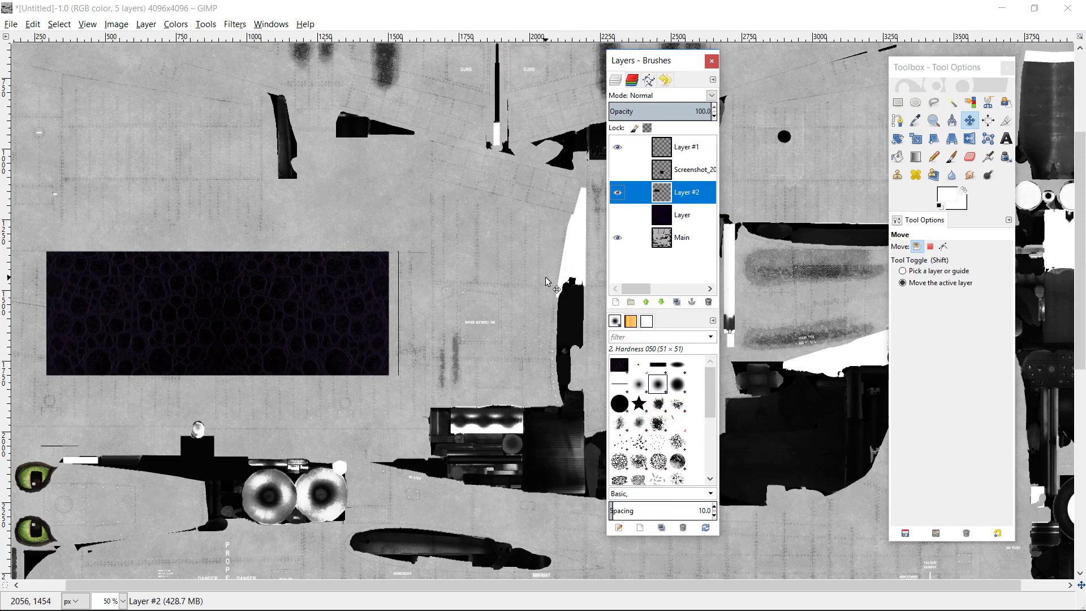
{"action": "left_click", "coordinate": [970, 157]}
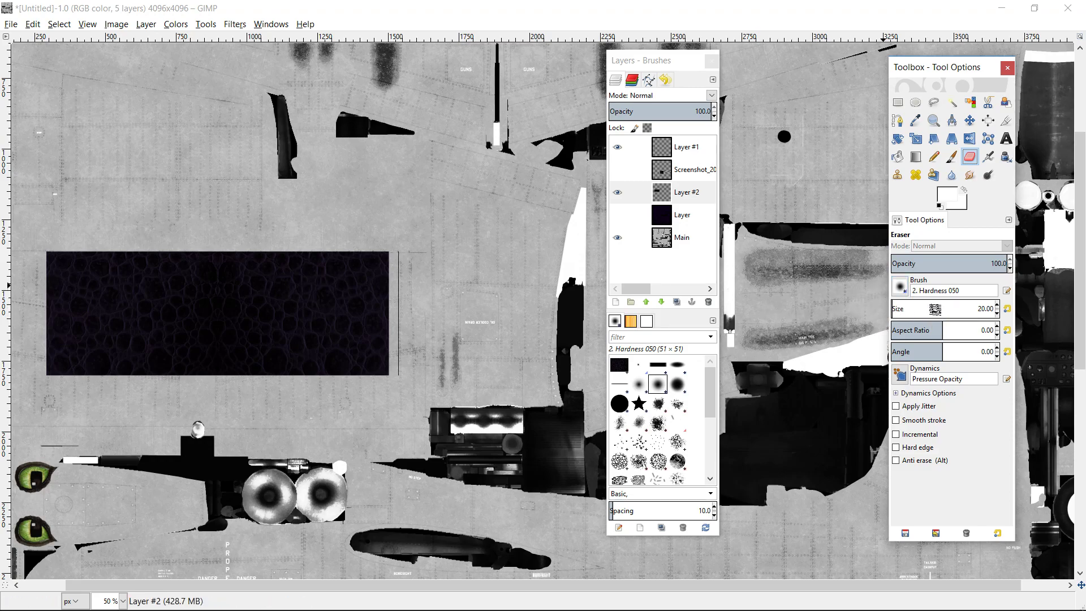
{"action": "left_click", "coordinate": [928, 311]}
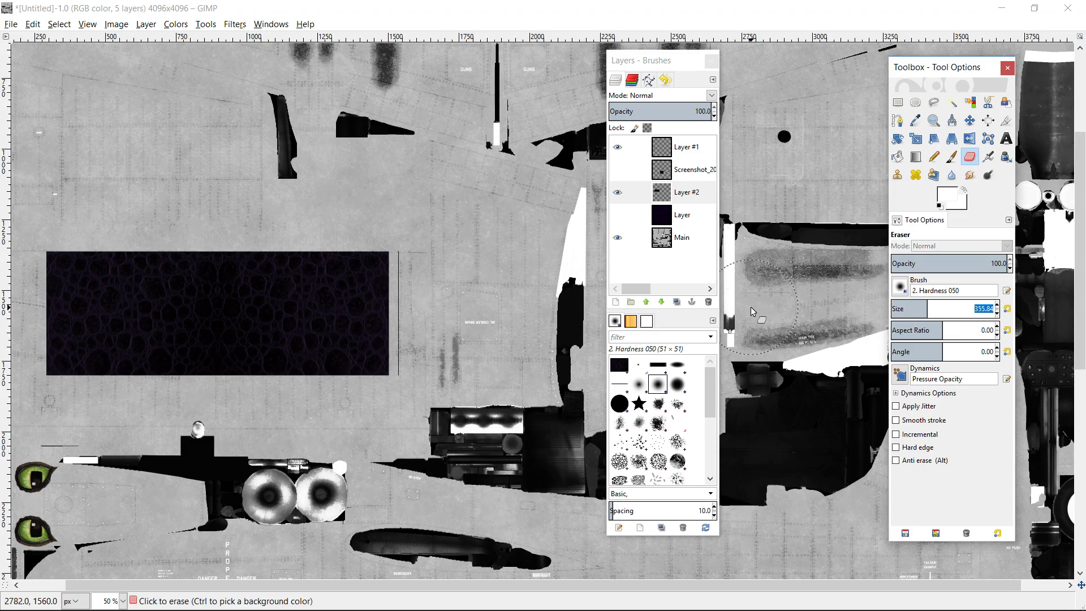
{"action": "type", "text": "200"}
{"action": "key", "text": "Return"}
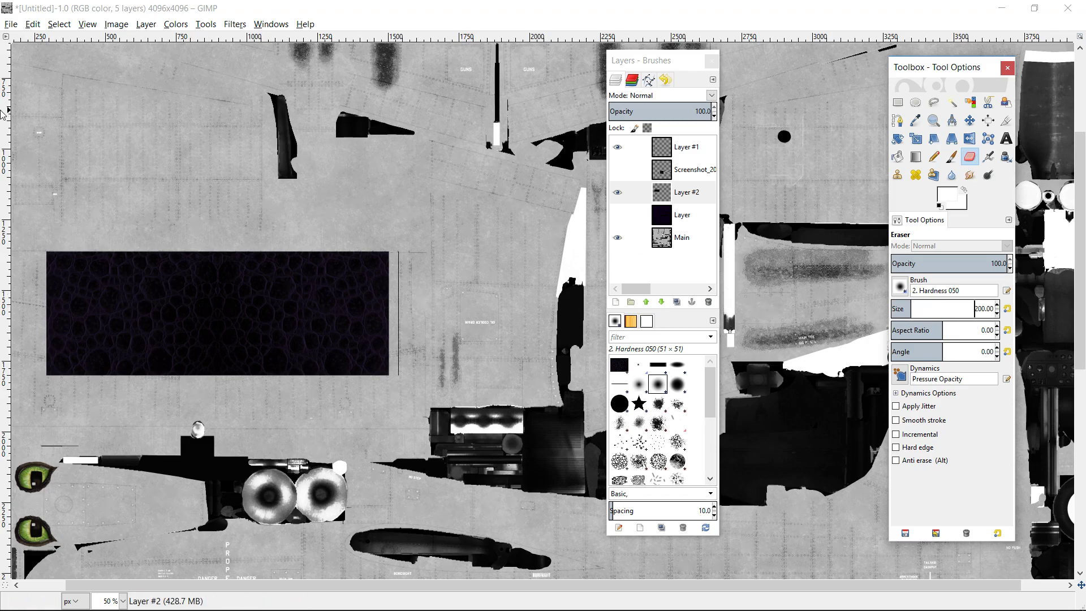
{"action": "mouse_move", "coordinate": [225, 238]}
{"action": "left_mouse_down"}
{"action": "mouse_move", "coordinate": [68, 240]}
{"action": "mouse_move", "coordinate": [33, 258]}
{"action": "mouse_move", "coordinate": [55, 238]}
{"action": "mouse_move", "coordinate": [97, 235]}
{"action": "mouse_move", "coordinate": [368, 243]}
{"action": "mouse_move", "coordinate": [402, 261]}
{"action": "mouse_move", "coordinate": [298, 228]}
{"action": "mouse_move", "coordinate": [238, 236]}
{"action": "mouse_move", "coordinate": [282, 229]}
{"action": "mouse_move", "coordinate": [390, 260]}
{"action": "mouse_move", "coordinate": [400, 340]}
{"action": "mouse_move", "coordinate": [390, 378]}
{"action": "mouse_move", "coordinate": [346, 396]}
{"action": "mouse_move", "coordinate": [259, 382]}
{"action": "mouse_move", "coordinate": [387, 388]}
{"action": "mouse_move", "coordinate": [286, 401]}
{"action": "mouse_move", "coordinate": [246, 377]}
{"action": "mouse_move", "coordinate": [159, 388]}
{"action": "mouse_move", "coordinate": [46, 380]}
{"action": "mouse_move", "coordinate": [33, 295]}
{"action": "mouse_move", "coordinate": [56, 250]}
{"action": "mouse_move", "coordinate": [38, 275]}
{"action": "mouse_move", "coordinate": [39, 346]}
{"action": "left_mouse_up"}
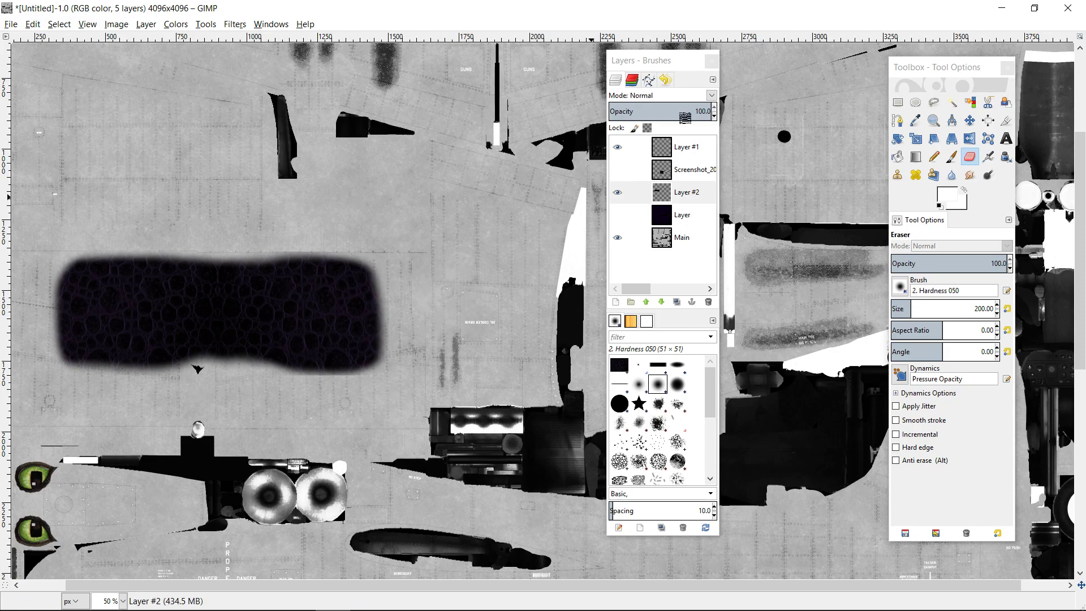
Step: Select the whole soft-edged scale patch with a rectangle about 1298 by 518 px and copy it
{"action": "left_click", "coordinate": [898, 103]}
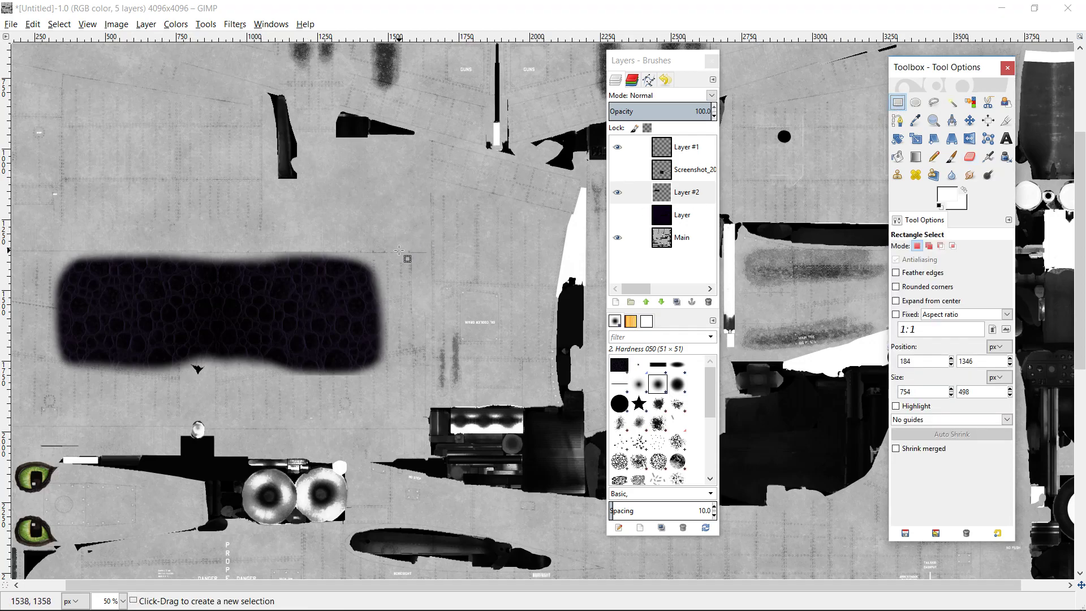
{"action": "left_click_drag", "start_coordinate": [398, 248], "coordinate": [30, 395]}
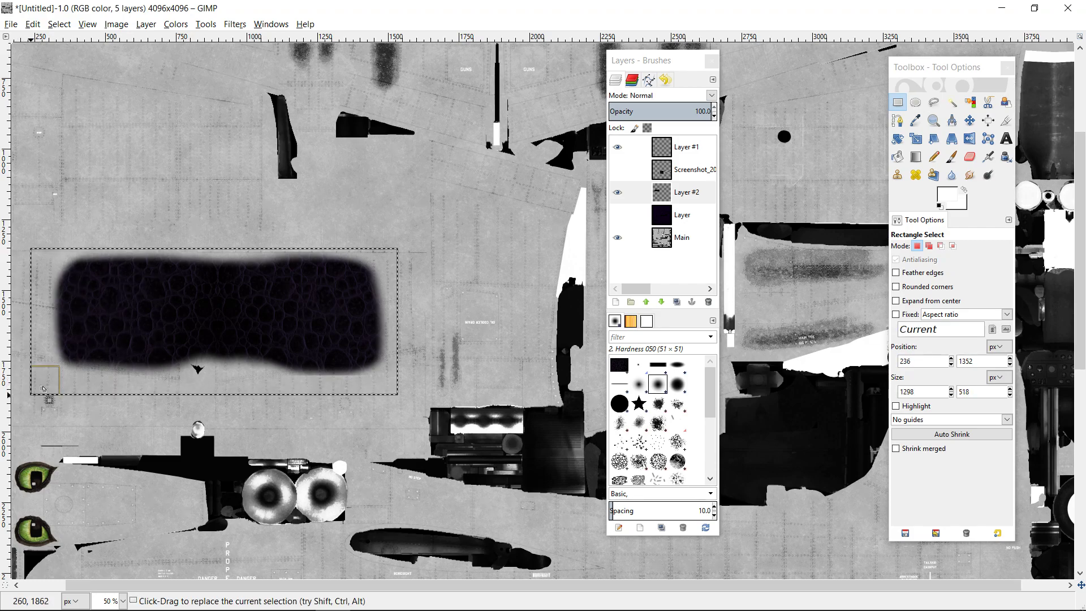
{"action": "key", "text": "ctrl+c"}
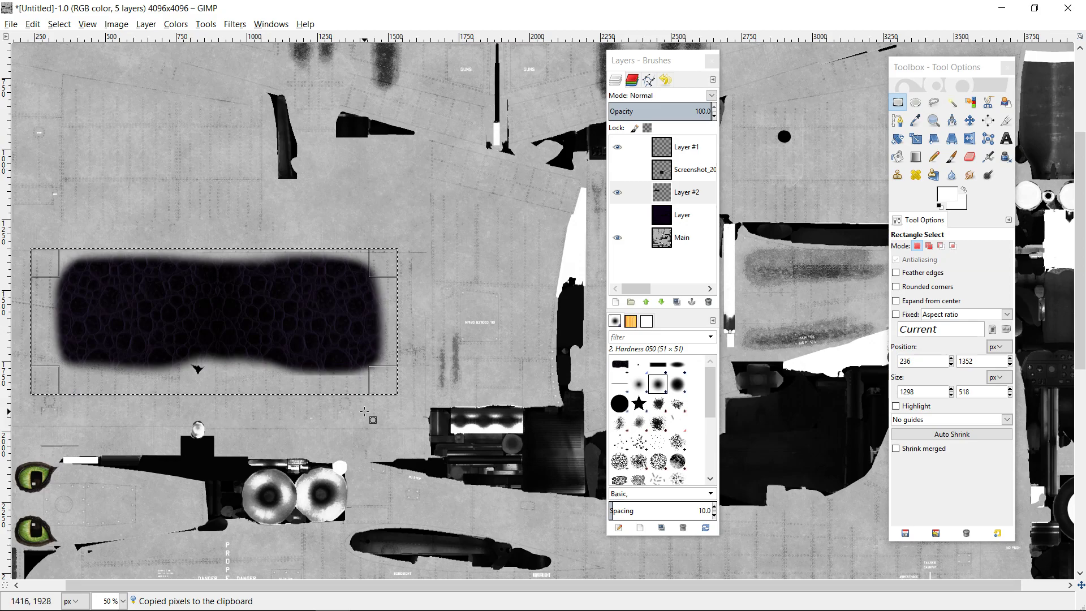
Step: Paste the scale patch, place it over the dark streak near the template's upper edge, and move the Layers - Brushes window off the image
{"action": "scroll", "coordinate": [364, 411], "scroll_direction": "down", "scroll_amount": 2}
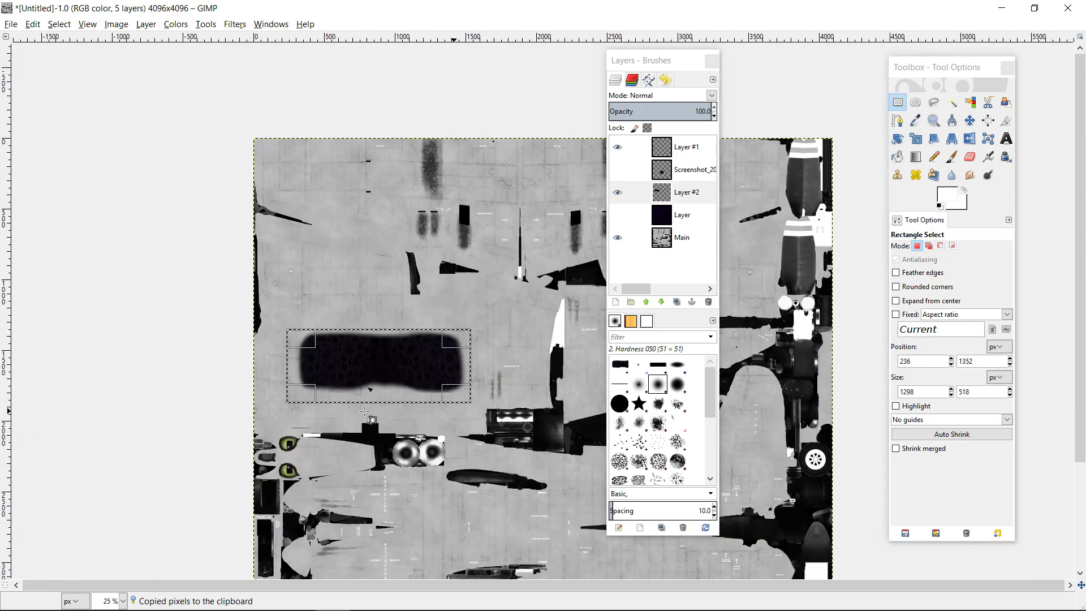
{"action": "left_click", "coordinate": [429, 175]}
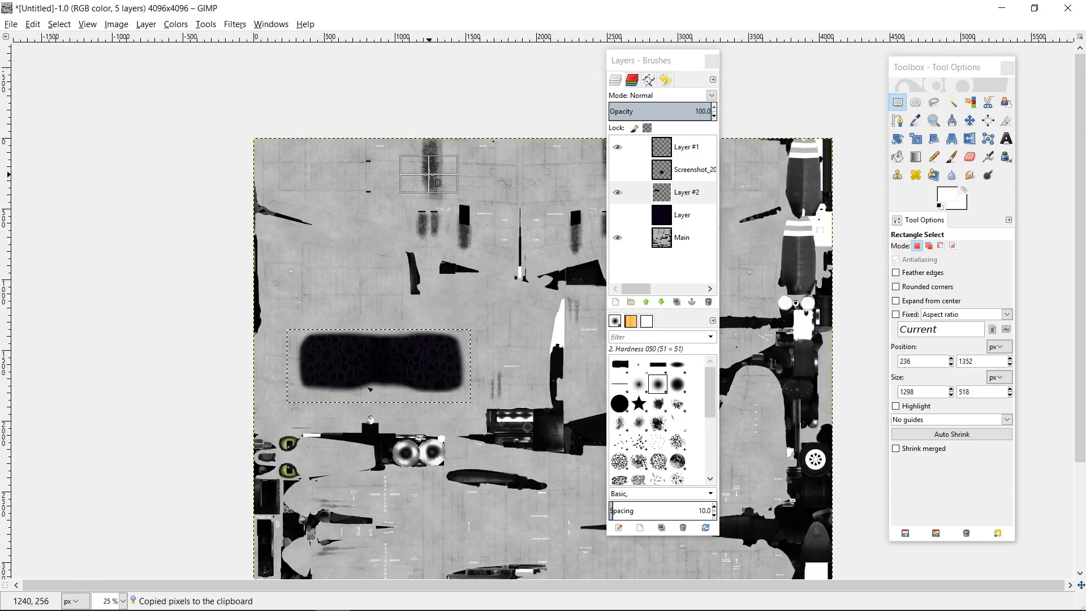
{"action": "key", "text": "ctrl+v"}
{"action": "left_click_drag", "start_coordinate": [556, 363], "coordinate": [442, 183]}
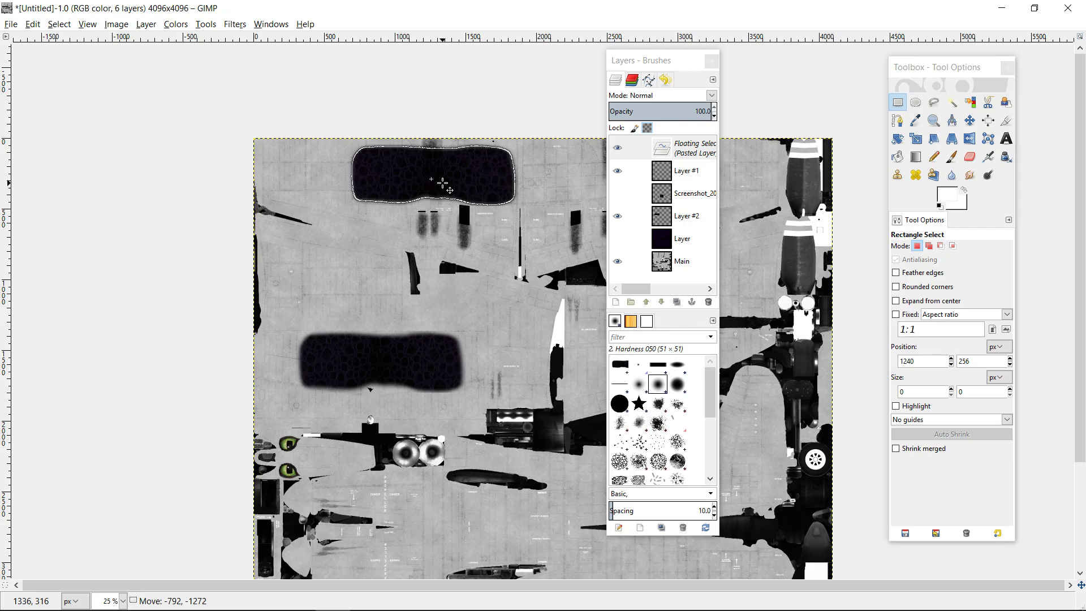
{"action": "left_click_drag", "start_coordinate": [442, 183], "coordinate": [443, 182]}
{"action": "left_click_drag", "start_coordinate": [655, 69], "coordinate": [149, 72]}
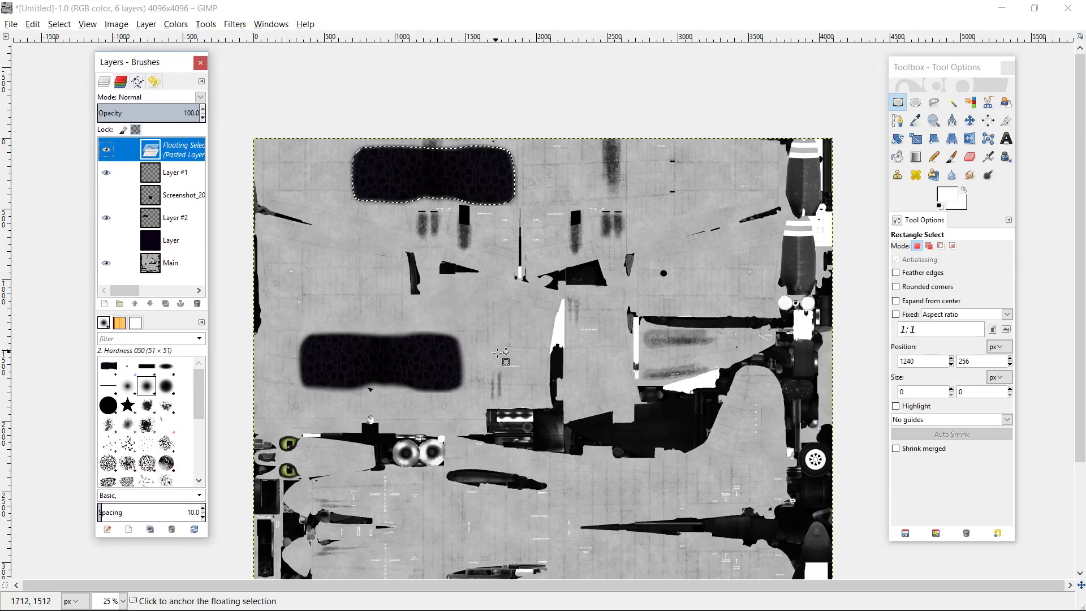
Step: Place scale patch copies beside the first near the upper edge, across the template's middle, and along its lower half, anchoring them into Layer #2
{"action": "left_click", "coordinate": [417, 178]}
{"action": "left_click_drag", "start_coordinate": [417, 178], "coordinate": [583, 179]}
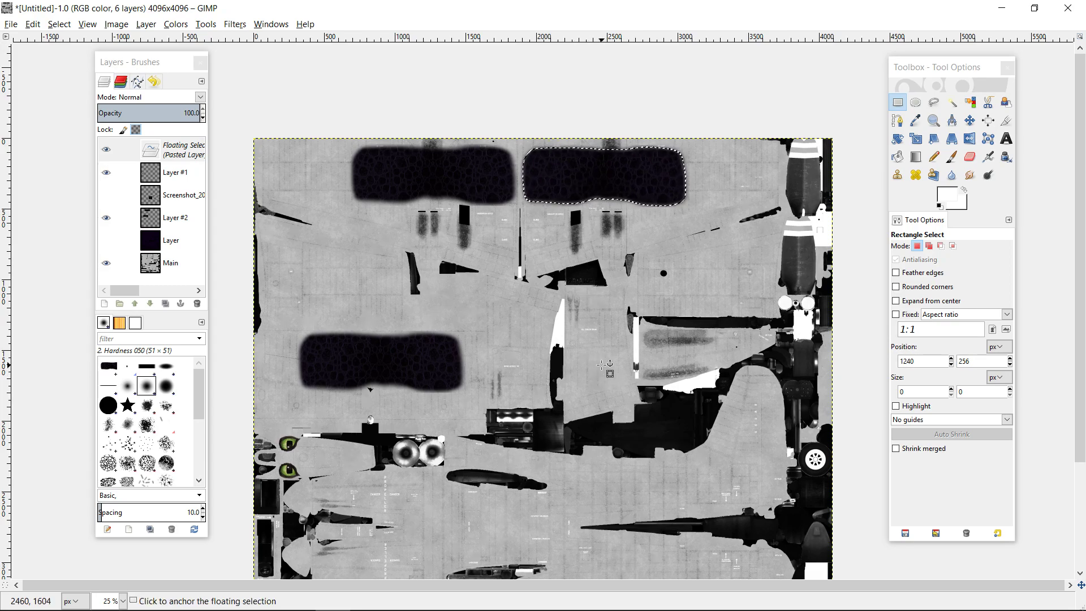
{"action": "left_click_drag", "start_coordinate": [563, 176], "coordinate": [472, 461]}
{"action": "scroll", "coordinate": [619, 374], "scroll_direction": "down", "scroll_amount": 3}
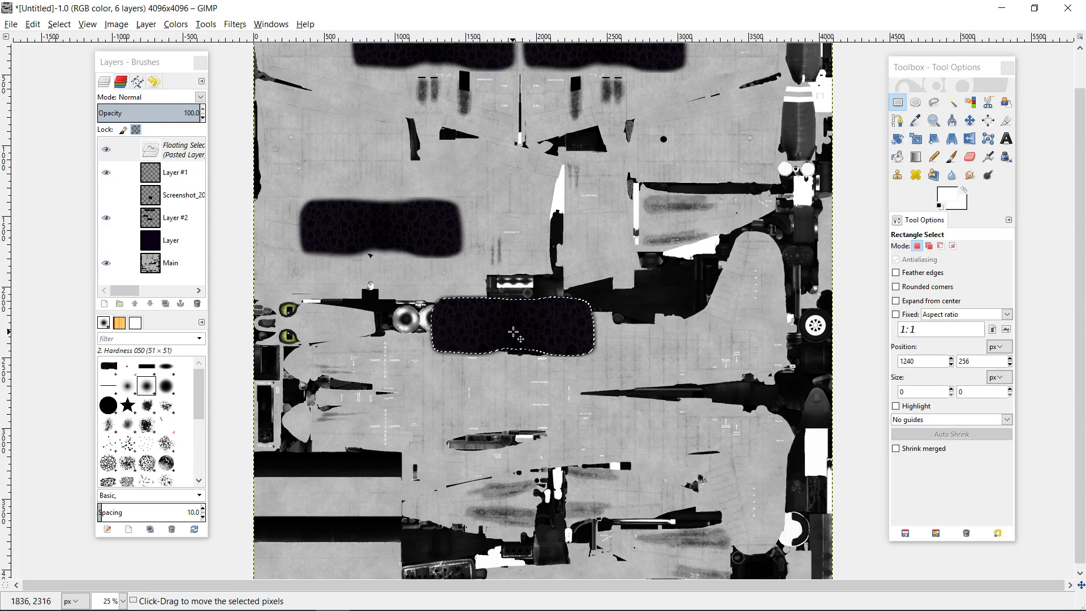
{"action": "left_click_drag", "start_coordinate": [500, 323], "coordinate": [460, 443]}
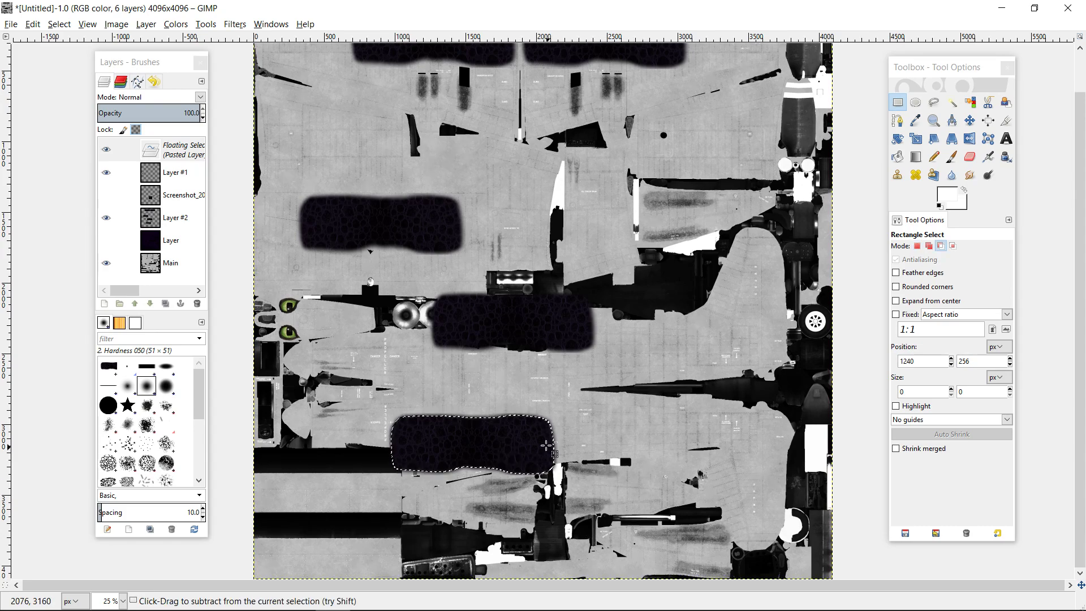
{"action": "left_click_drag", "start_coordinate": [481, 440], "coordinate": [605, 303]}
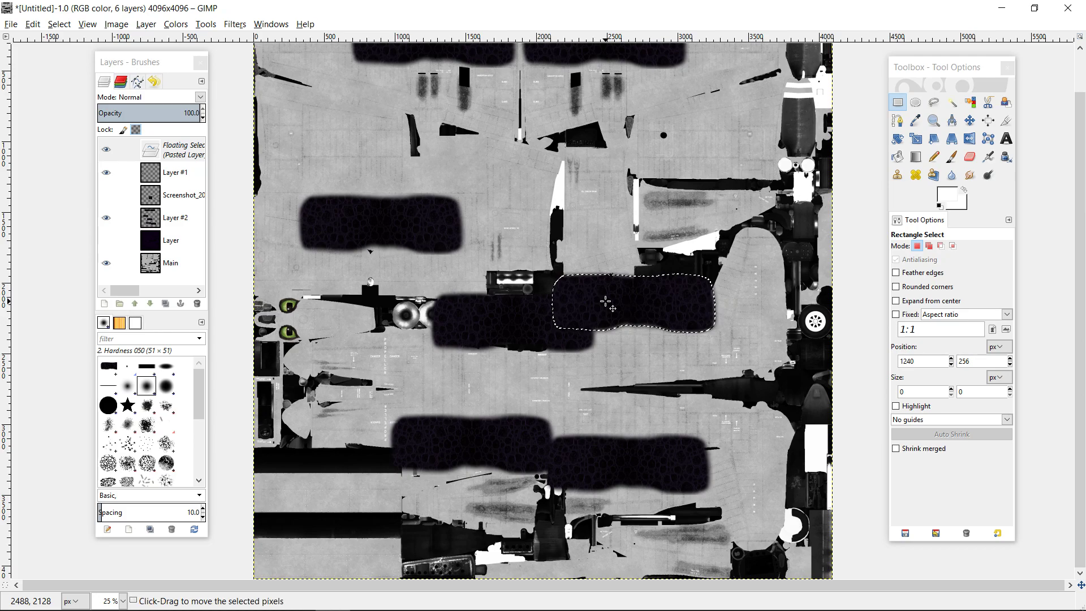
{"action": "scroll", "coordinate": [696, 303], "scroll_direction": "up", "scroll_amount": 1}
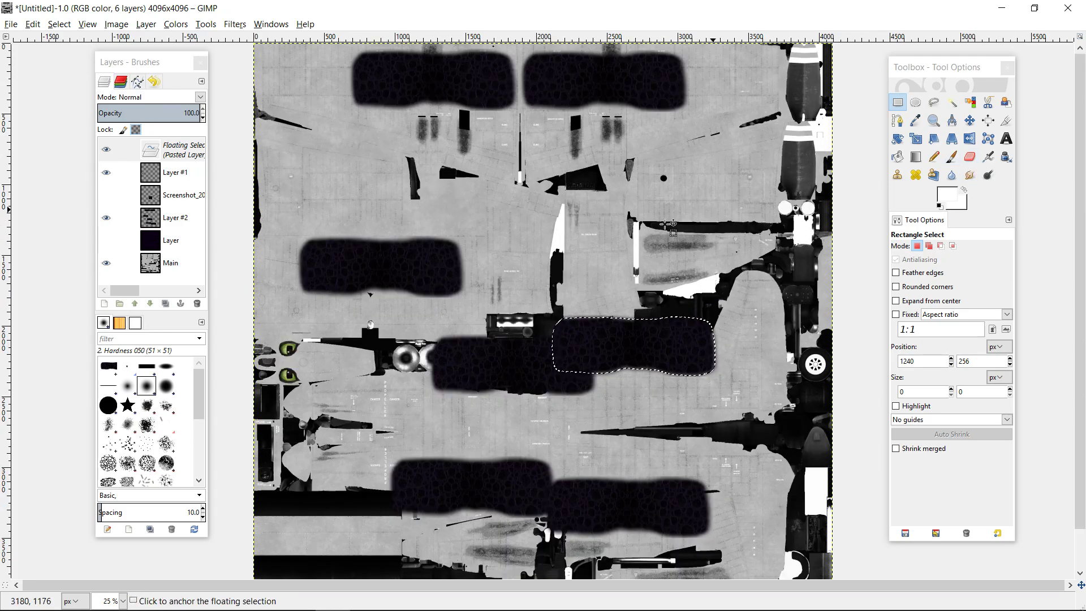
{"action": "left_click", "coordinate": [218, 147]}
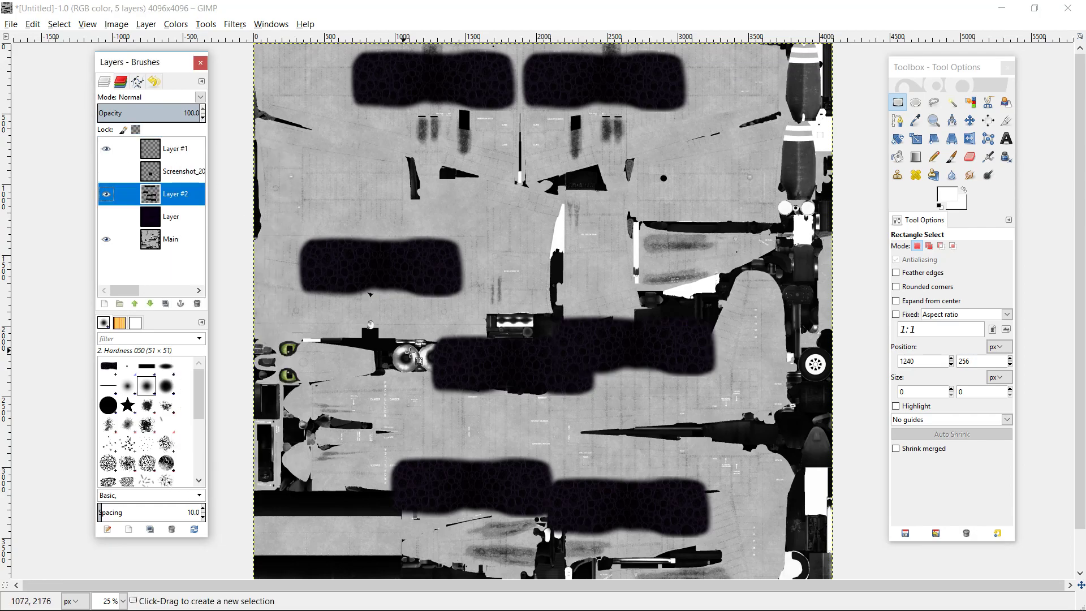
Step: Lower Layer #2's opacity to 30, trim the upper, middle and lower patches into curved shapes with the Eraser, and undo the last left-patch stroke
{"action": "scroll", "coordinate": [526, 376], "scroll_direction": "up", "scroll_amount": 5}
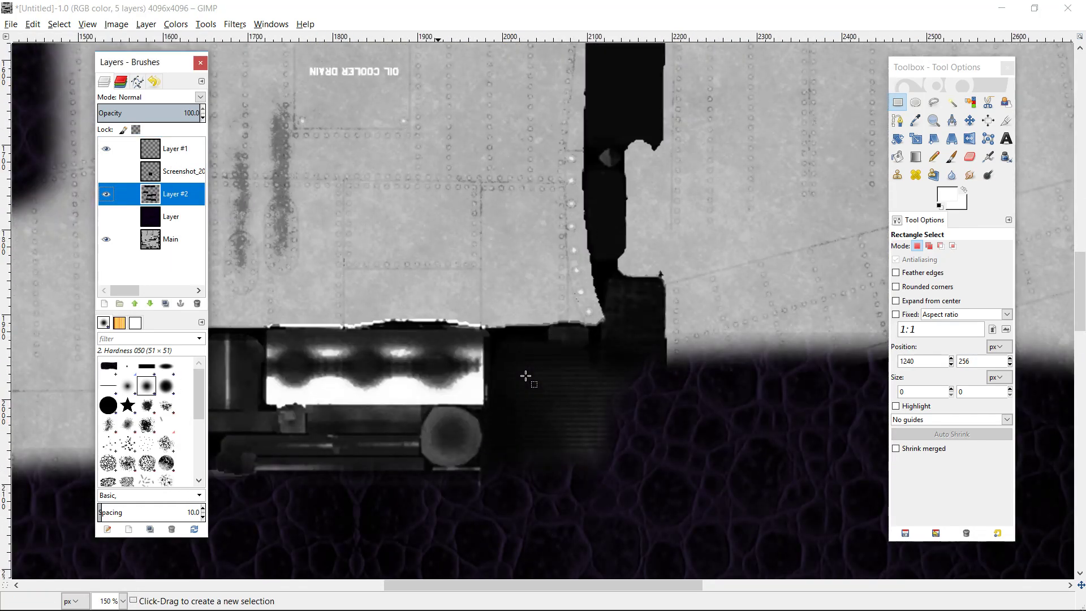
{"action": "scroll", "coordinate": [526, 376], "scroll_direction": "up", "scroll_amount": 3}
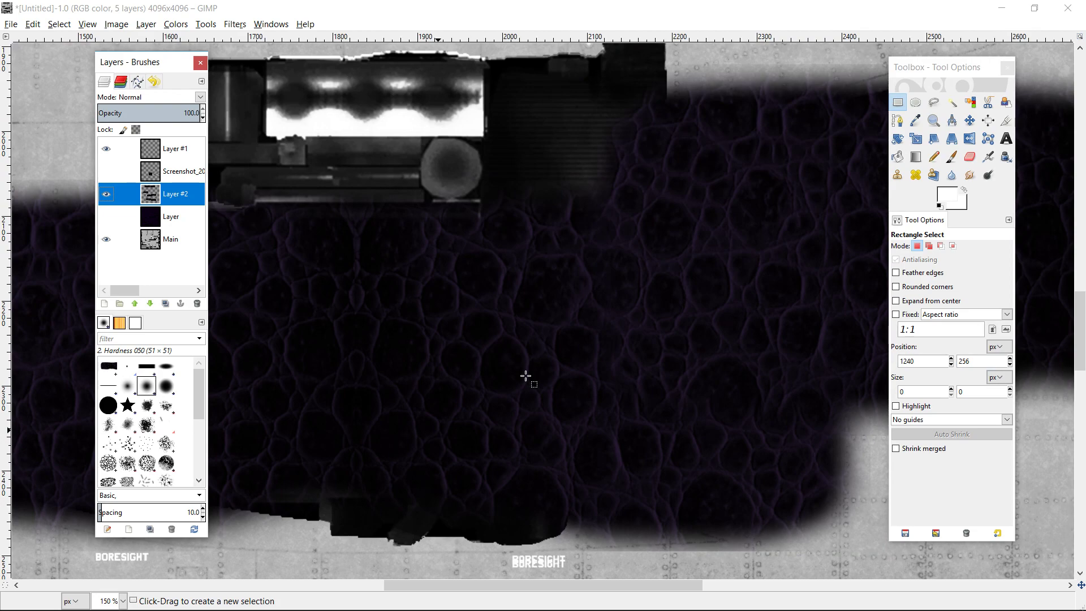
{"action": "scroll", "coordinate": [526, 376], "scroll_direction": "down", "scroll_amount": 5}
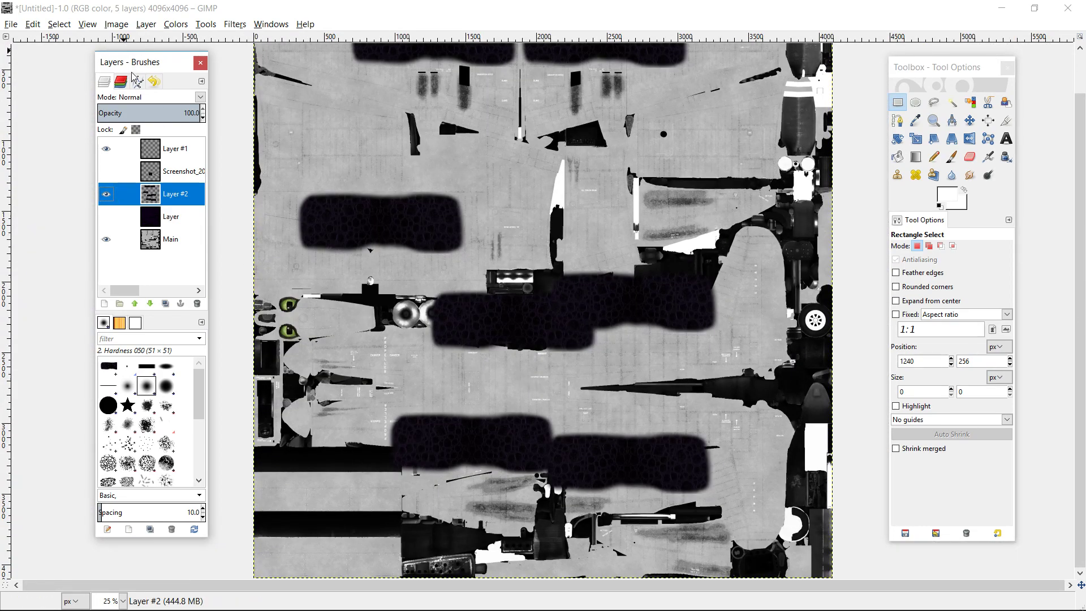
{"action": "left_click", "coordinate": [141, 116]}
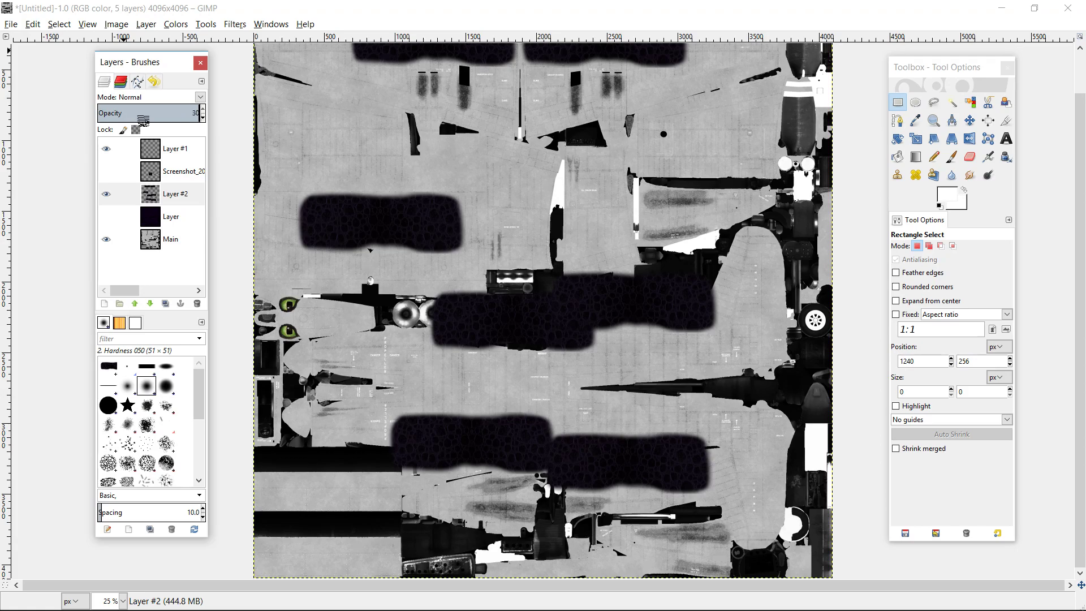
{"action": "type", "text": "30"}
{"action": "key", "text": "Return"}
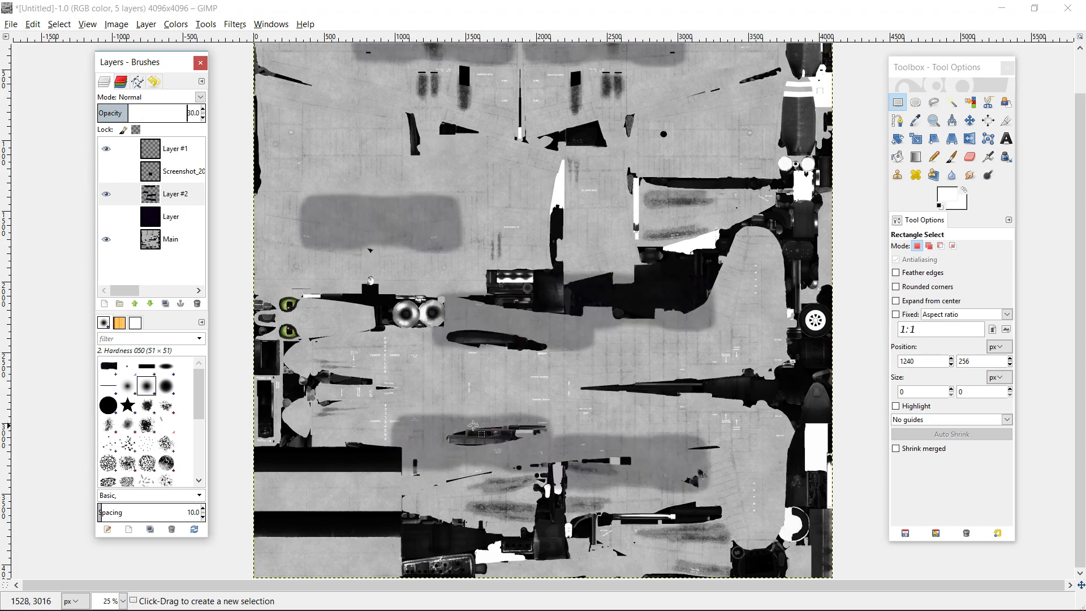
{"action": "scroll", "coordinate": [430, 360], "scroll_direction": "up", "scroll_amount": 2}
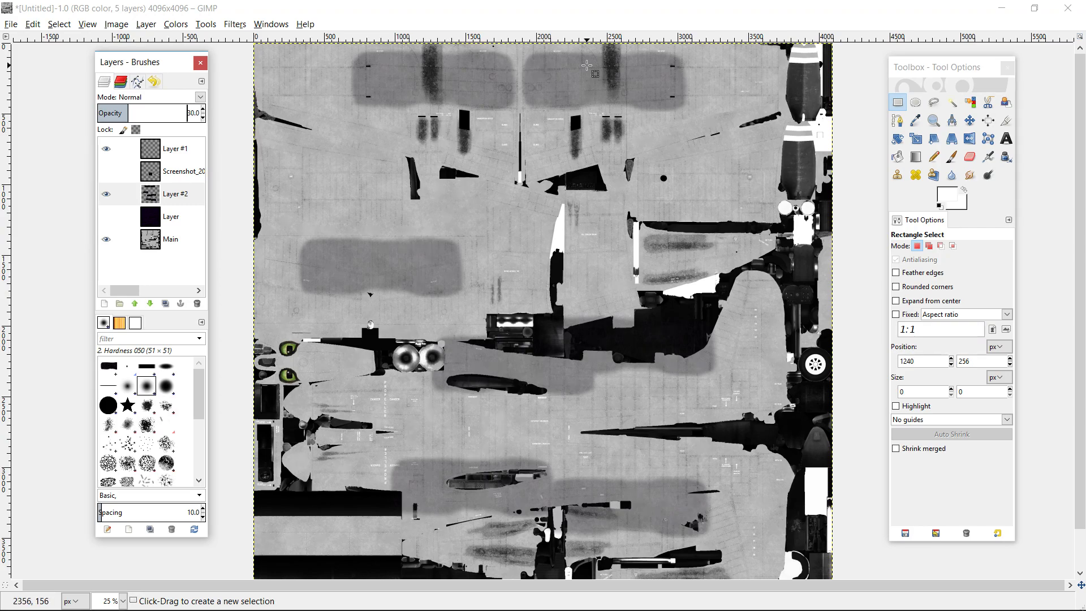
{"action": "left_click", "coordinate": [970, 156]}
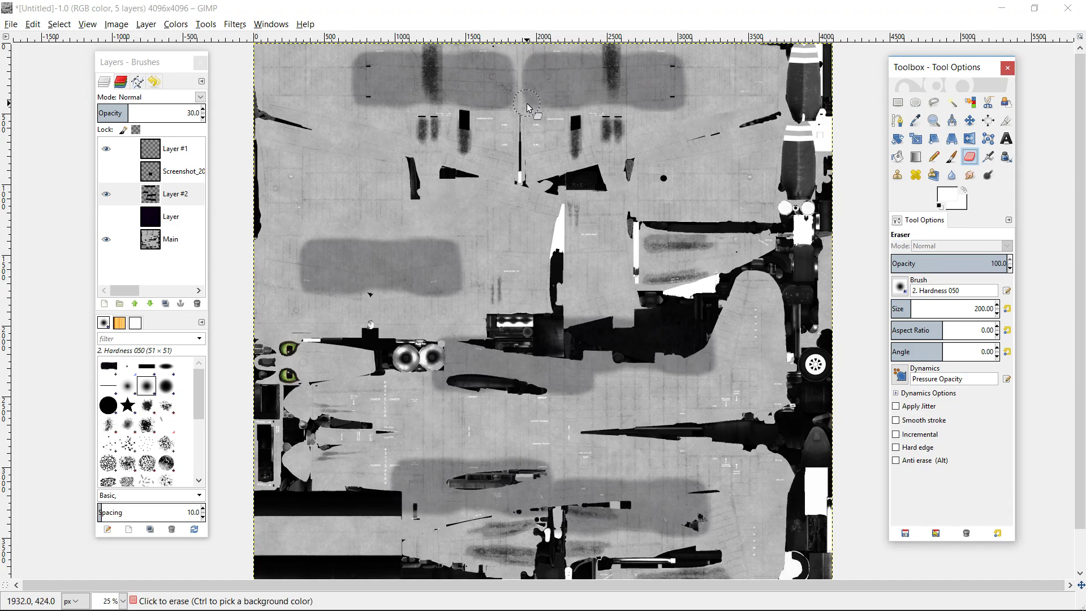
{"action": "mouse_move", "coordinate": [528, 109]}
{"action": "left_mouse_down"}
{"action": "mouse_move", "coordinate": [597, 94]}
{"action": "mouse_move", "coordinate": [680, 101]}
{"action": "mouse_move", "coordinate": [690, 86]}
{"action": "mouse_move", "coordinate": [624, 90]}
{"action": "mouse_move", "coordinate": [572, 110]}
{"action": "mouse_move", "coordinate": [677, 109]}
{"action": "mouse_move", "coordinate": [524, 113]}
{"action": "left_mouse_up"}
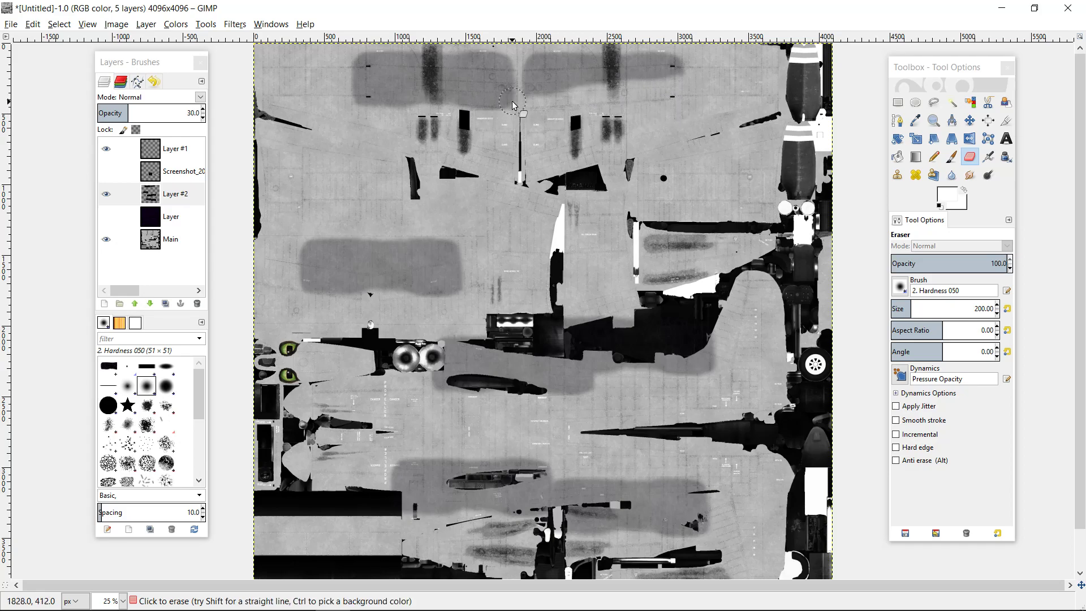
{"action": "mouse_move", "coordinate": [412, 89]}
{"action": "left_mouse_down"}
{"action": "mouse_move", "coordinate": [346, 87]}
{"action": "mouse_move", "coordinate": [506, 113]}
{"action": "left_mouse_up"}
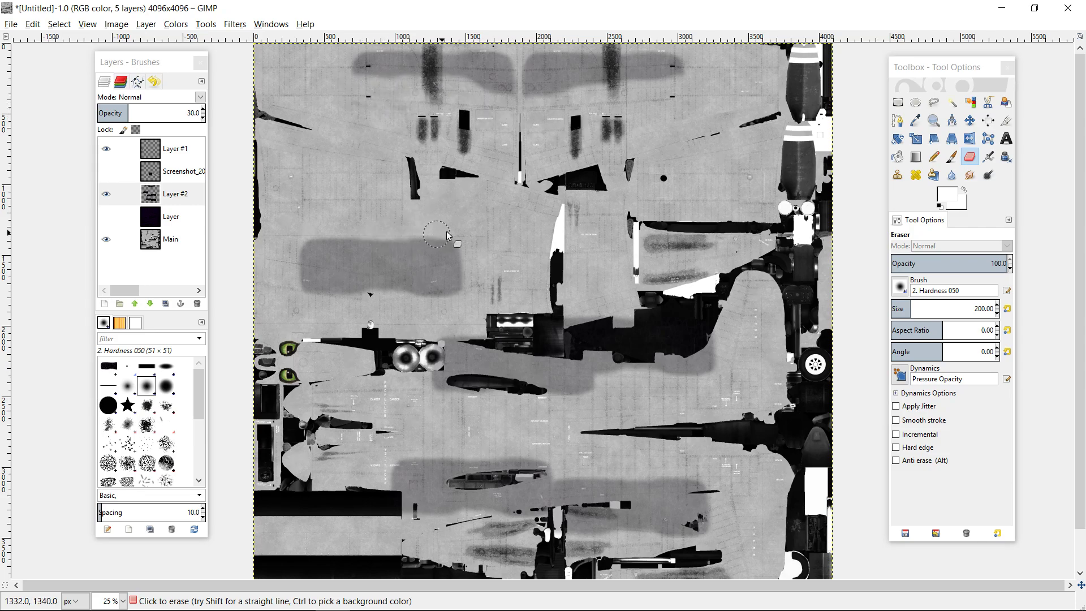
{"action": "left_click_drag", "start_coordinate": [307, 233], "coordinate": [462, 237]}
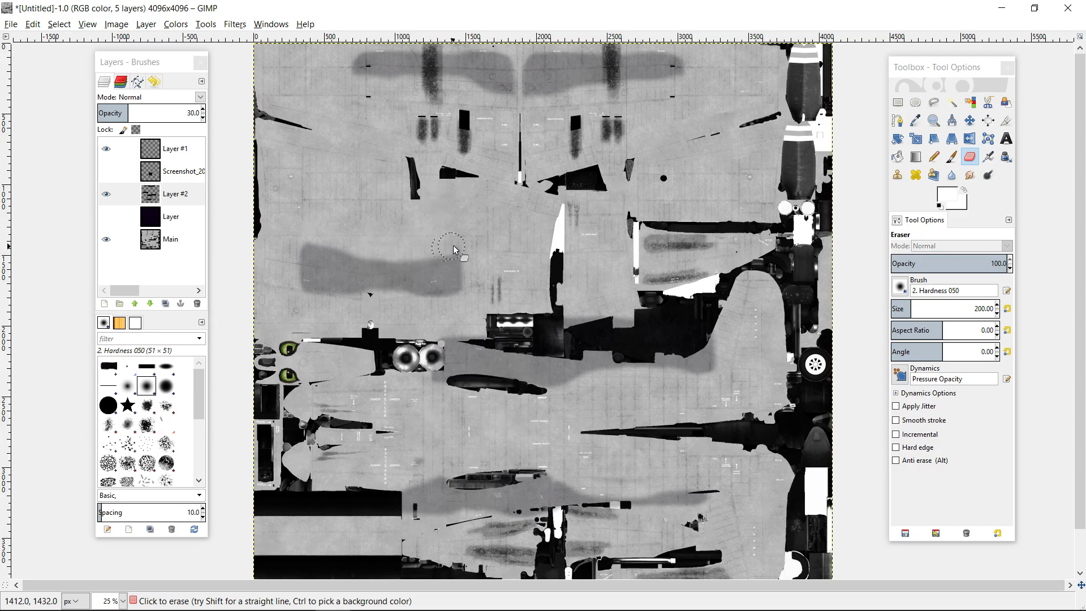
{"action": "key", "text": "ctrl+z"}
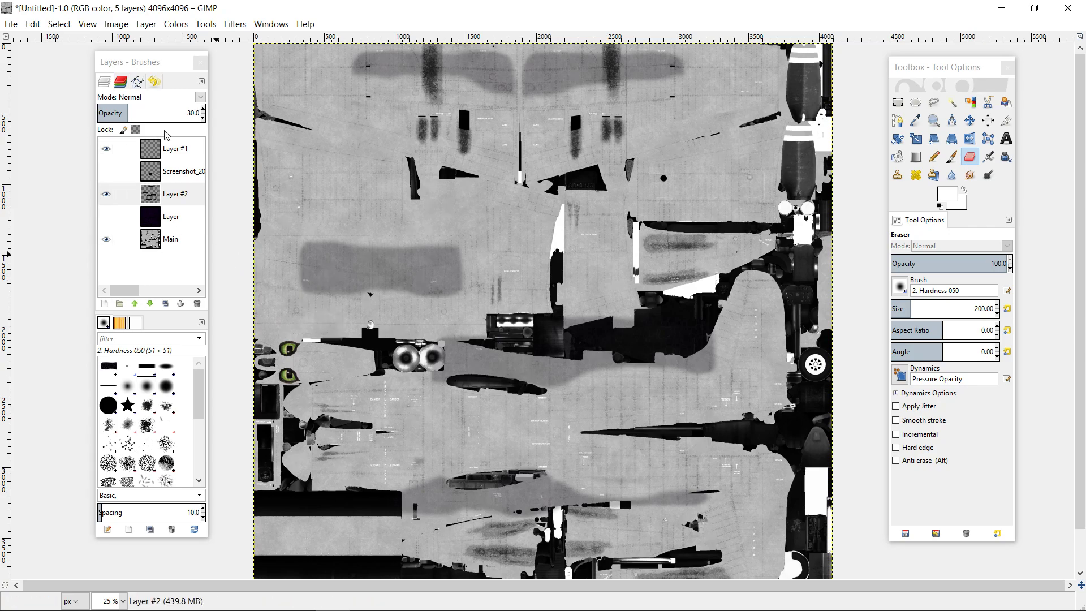
Step: Set Layer #2's opacity to 100 and check the trimmed scale patches on the template
{"action": "left_click", "coordinate": [162, 116]}
{"action": "type", "text": "1"}
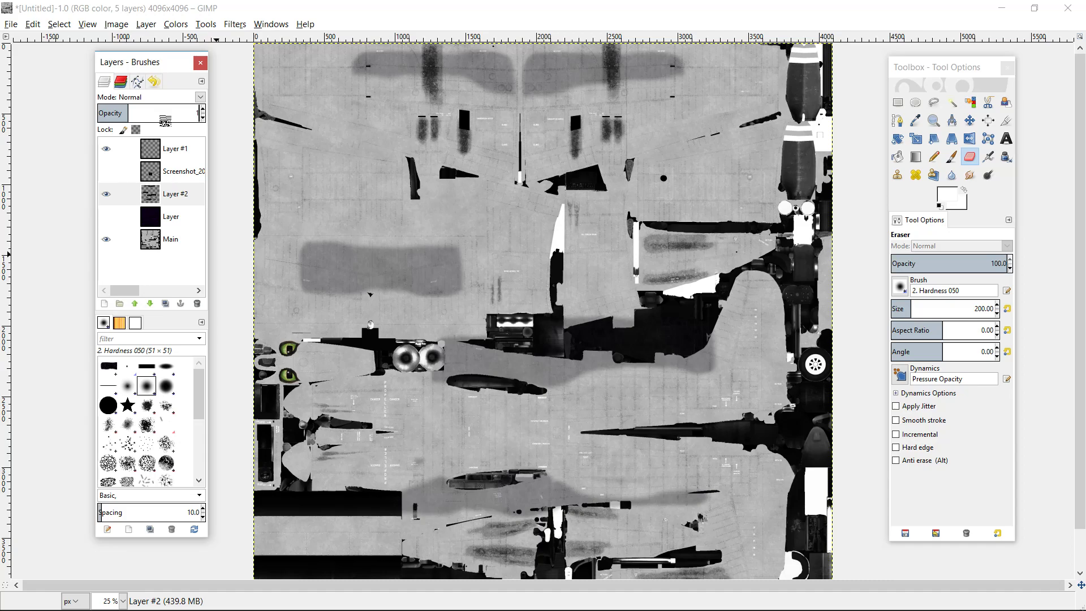
{"action": "type", "text": "00"}
{"action": "key", "text": "Return"}
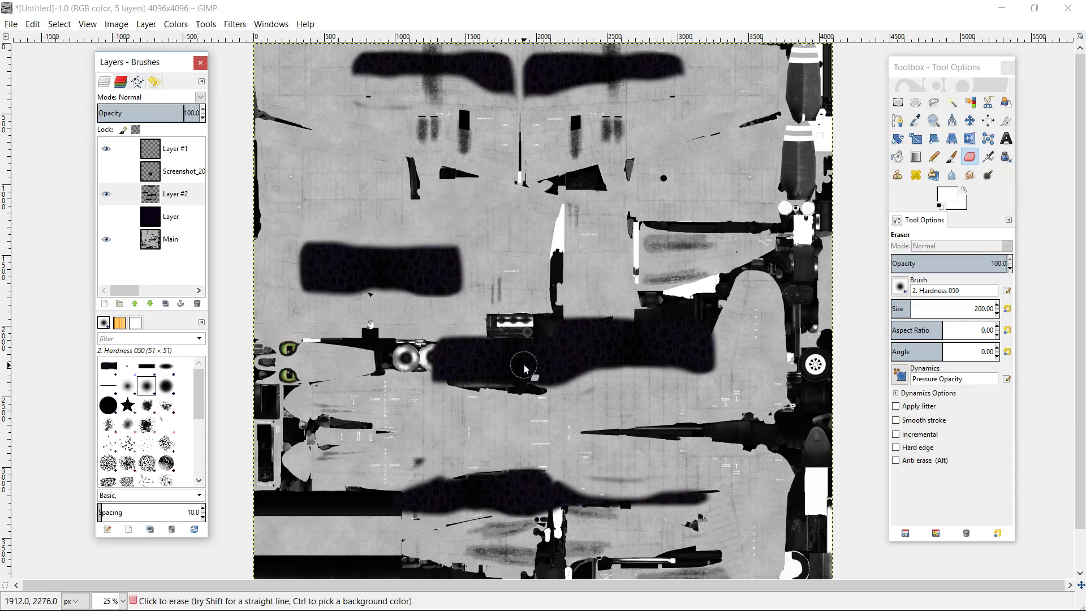
{"action": "scroll", "coordinate": [525, 368], "scroll_direction": "down", "scroll_amount": 1}
{"action": "scroll", "coordinate": [524, 369], "scroll_direction": "up", "scroll_amount": 1}
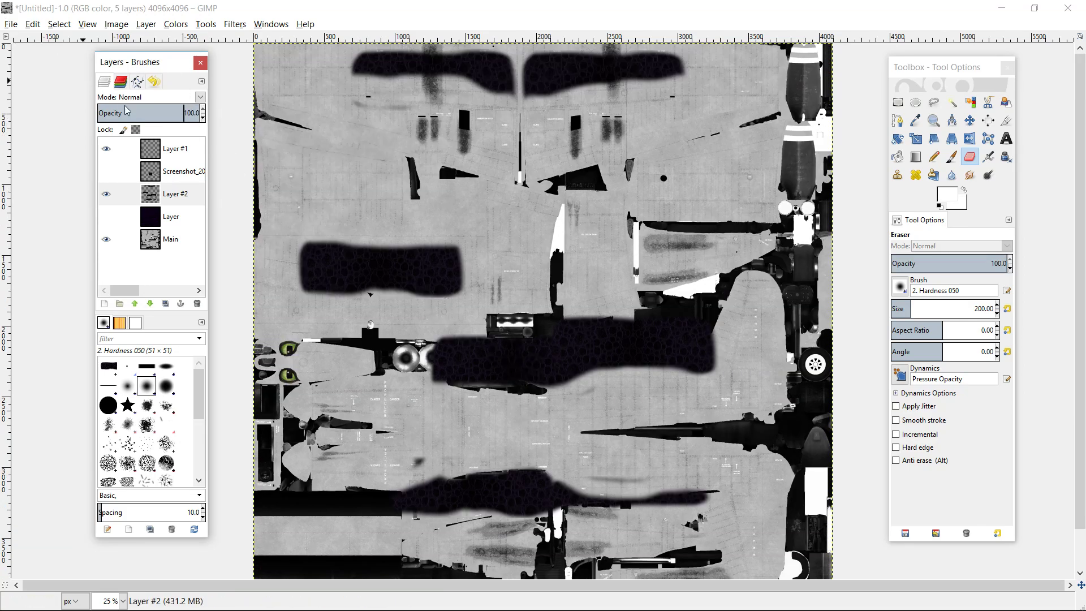
Step: Delete the hidden screenshot layer between Layer #1 and Layer #2, and select Layer #2
{"action": "right_click", "coordinate": [186, 173]}
{"action": "key", "text": "d"}
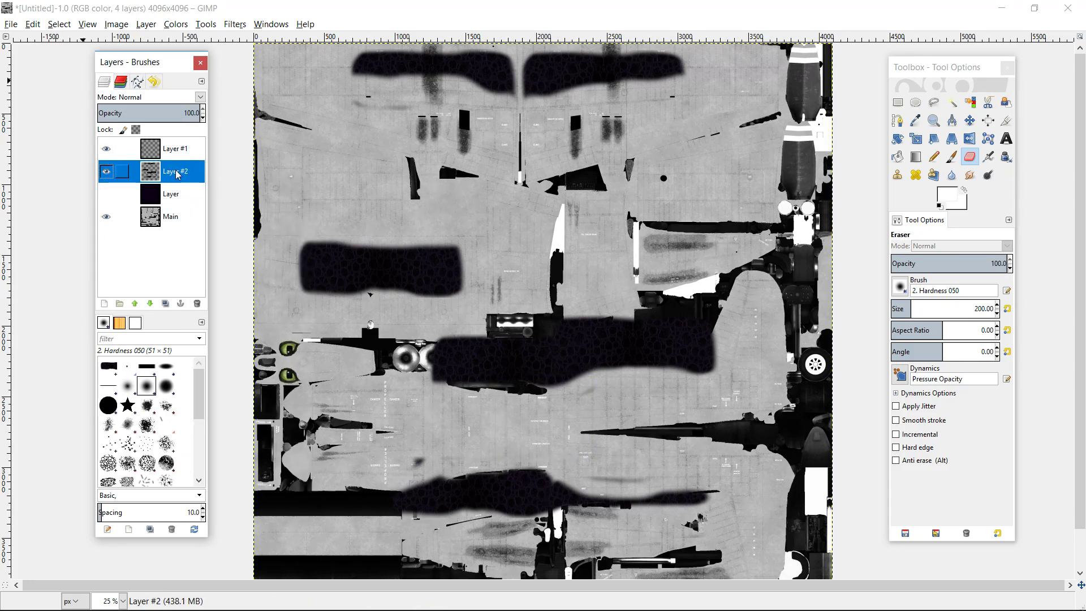
{"action": "left_click", "coordinate": [107, 151]}
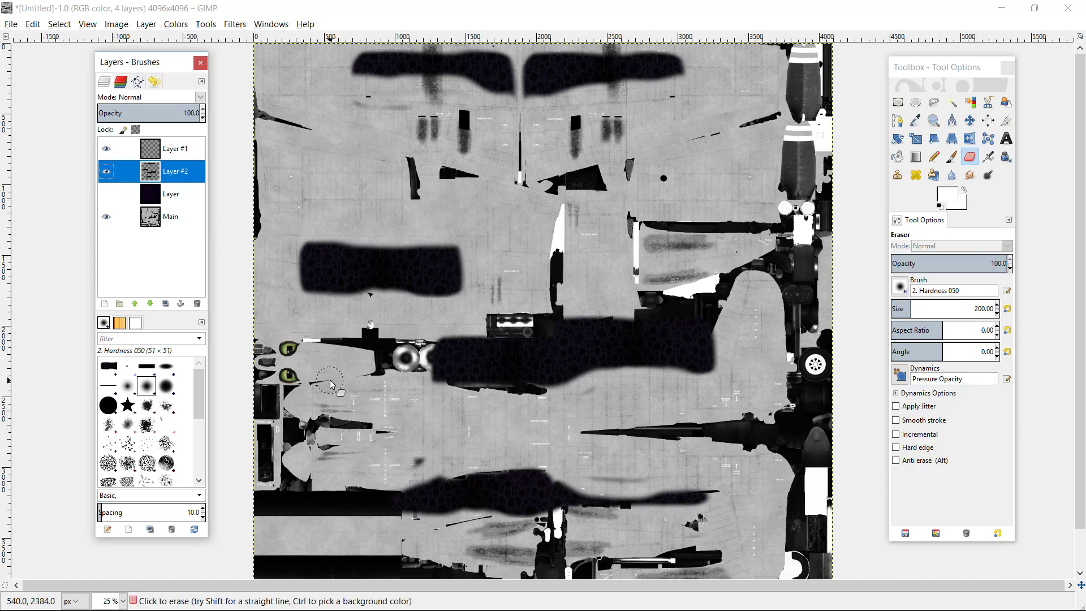
Step: Paste another scale patch, move it over the nose panel with the green eyes, and anchor it into Layer #2
{"action": "key", "text": "ctrl+v"}
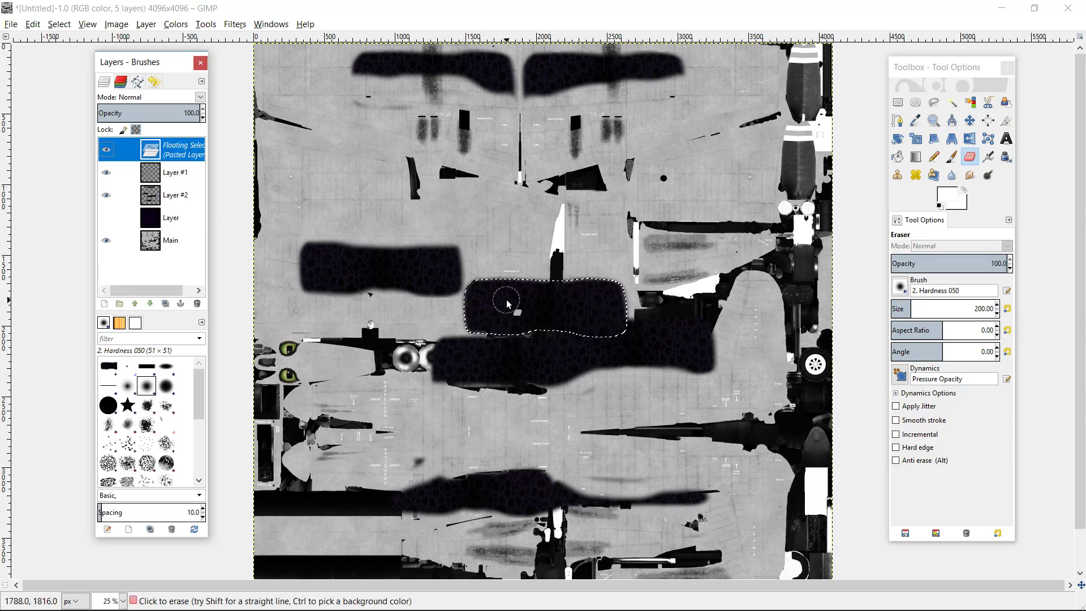
{"action": "key", "text": "m"}
{"action": "mouse_move", "coordinate": [508, 304]}
{"action": "left_mouse_down"}
{"action": "mouse_move", "coordinate": [258, 365]}
{"action": "mouse_move", "coordinate": [270, 363]}
{"action": "left_mouse_up"}
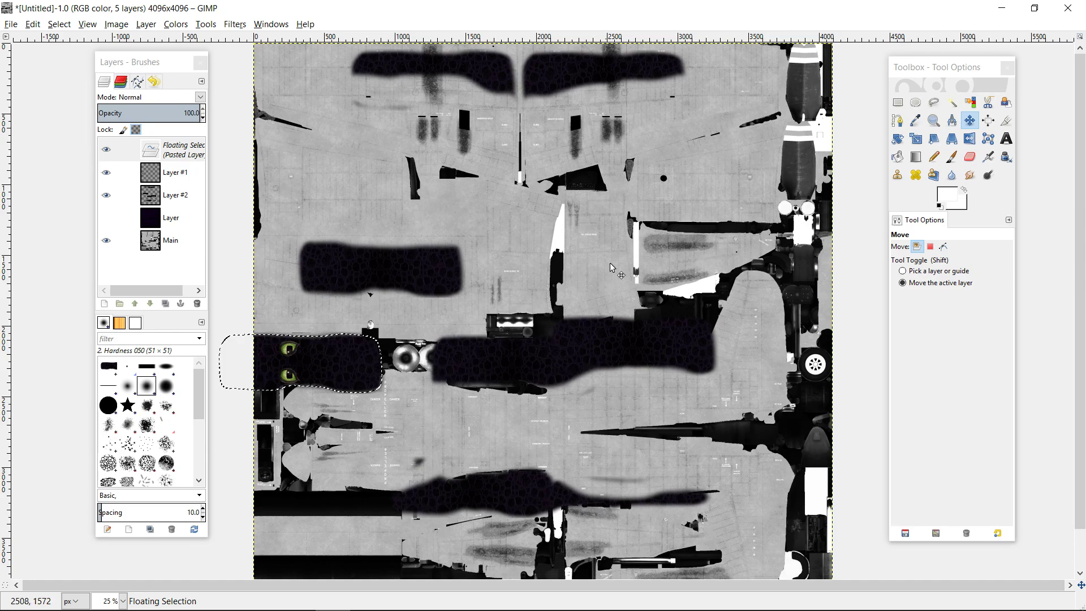
{"action": "right_click", "coordinate": [175, 151]}
{"action": "left_click", "coordinate": [198, 221]}
Step: Lower Layer #2's opacity to 30, erase the patch's overrun around the nose panel at size 200, and move the Layers - Brushes window off the eyes
{"action": "left_click", "coordinate": [159, 113]}
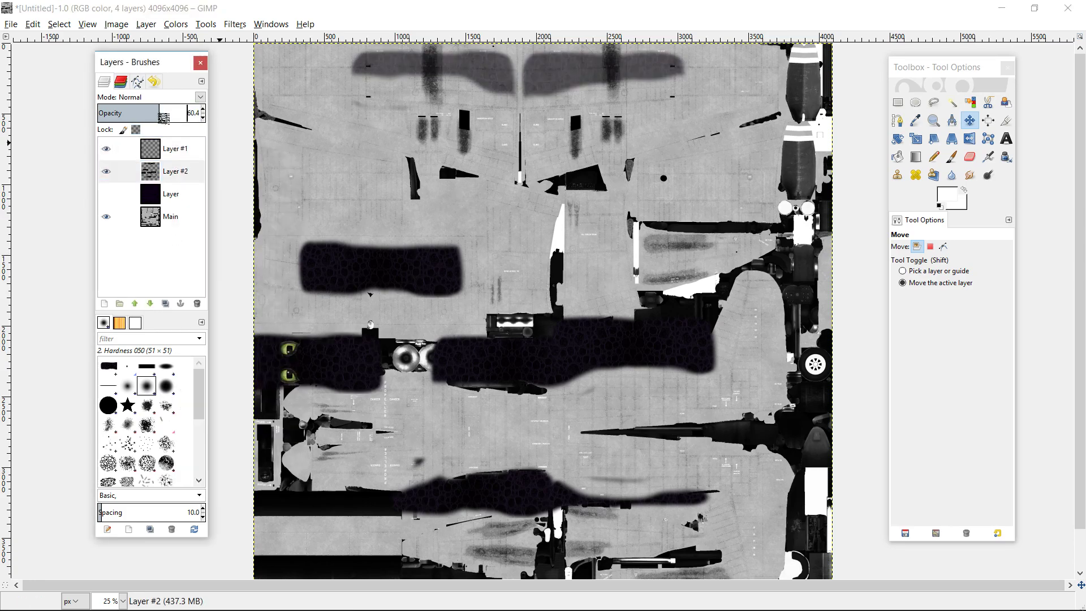
{"action": "type", "text": "30"}
{"action": "key", "text": "Return"}
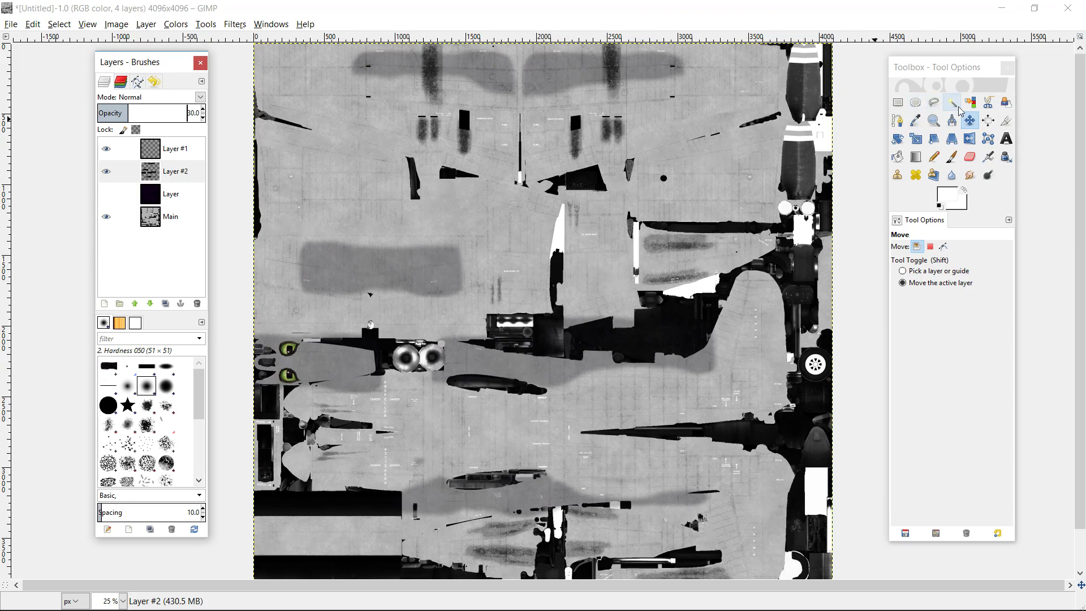
{"action": "left_click", "coordinate": [970, 157]}
{"action": "mouse_move", "coordinate": [391, 377]}
{"action": "left_mouse_down"}
{"action": "mouse_move", "coordinate": [314, 395]}
{"action": "mouse_move", "coordinate": [384, 386]}
{"action": "mouse_move", "coordinate": [362, 380]}
{"action": "left_mouse_up"}
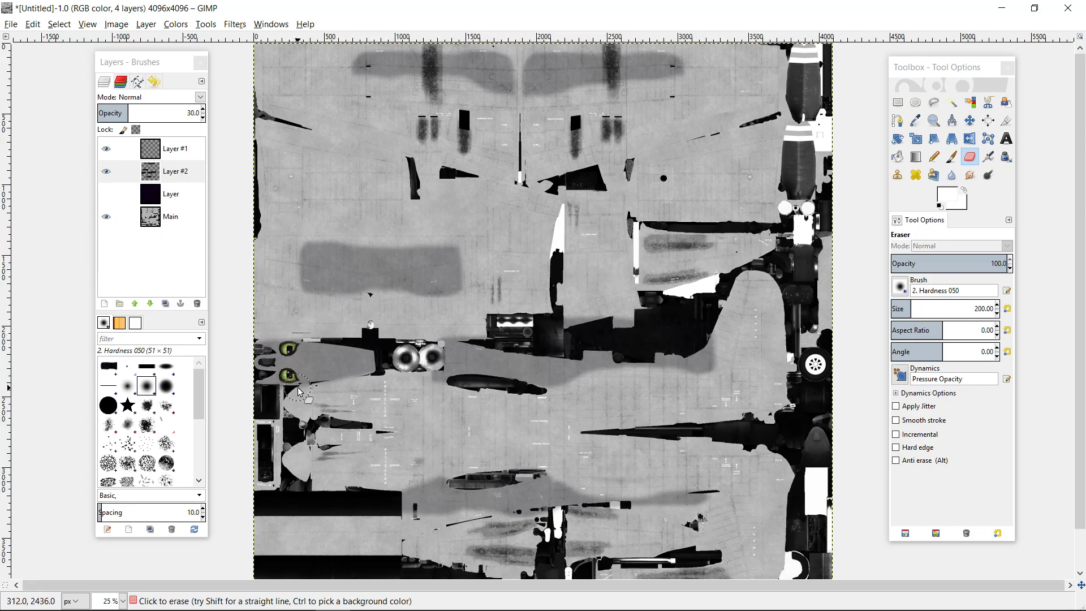
{"action": "scroll", "coordinate": [300, 399], "scroll_direction": "up", "scroll_amount": 4}
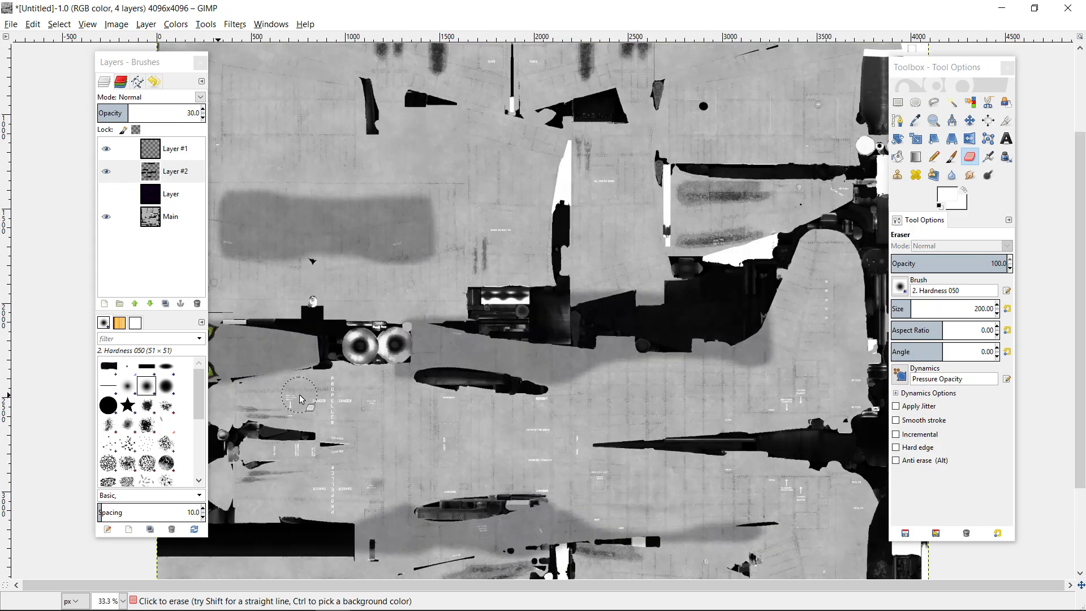
{"action": "left_click_drag", "start_coordinate": [512, 582], "coordinate": [450, 582]}
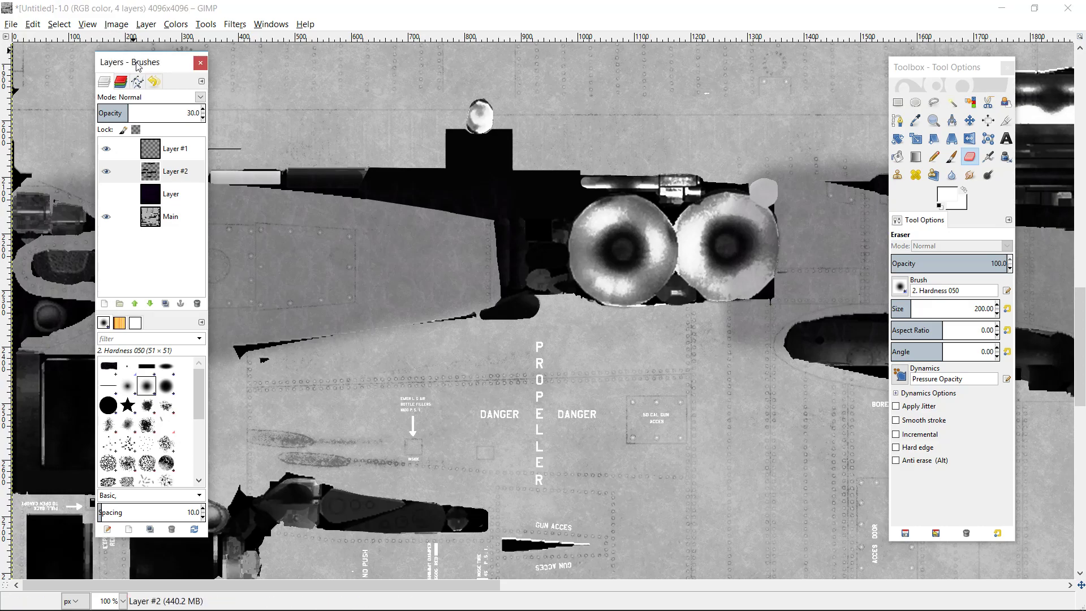
{"action": "left_click_drag", "start_coordinate": [135, 54], "coordinate": [462, 73]}
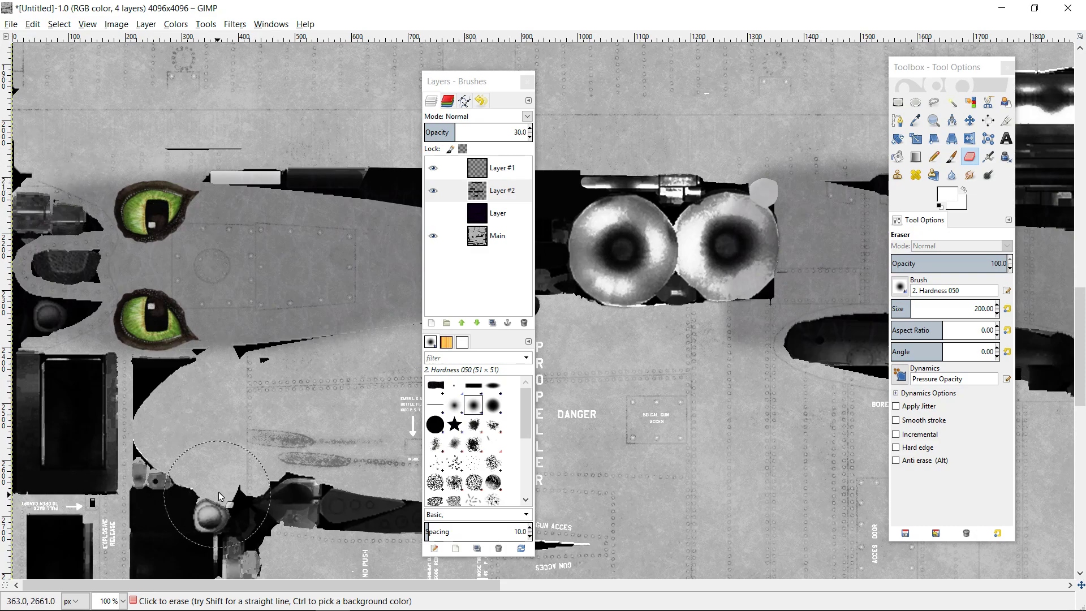
Step: Restore Layer #2's opacity to 100 and review the scale patches over the whole template
{"action": "scroll", "coordinate": [250, 400], "scroll_direction": "down", "scroll_amount": 3}
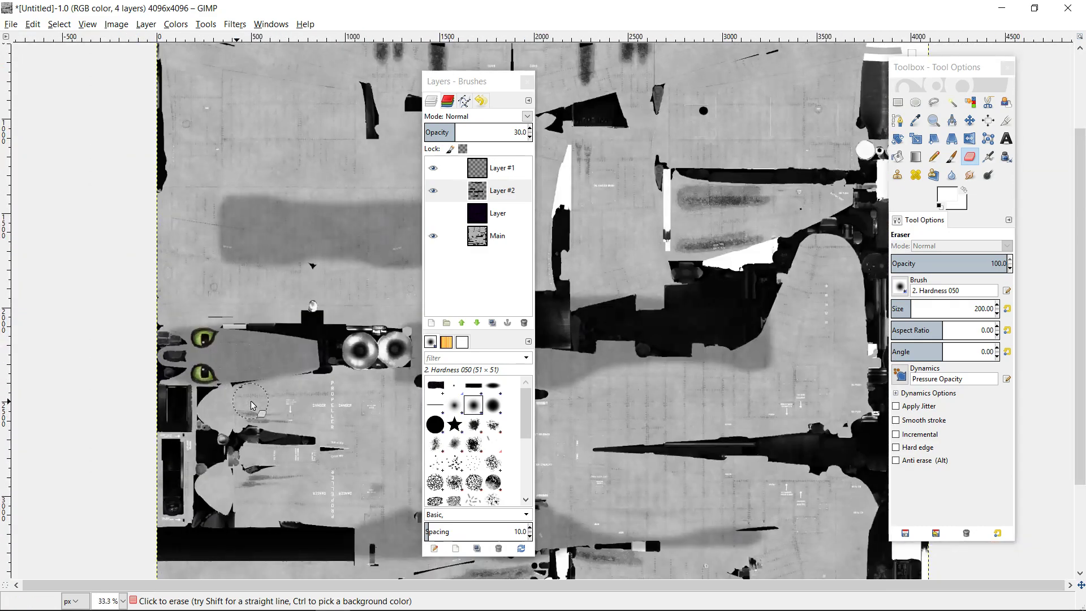
{"action": "left_click", "coordinate": [483, 135]}
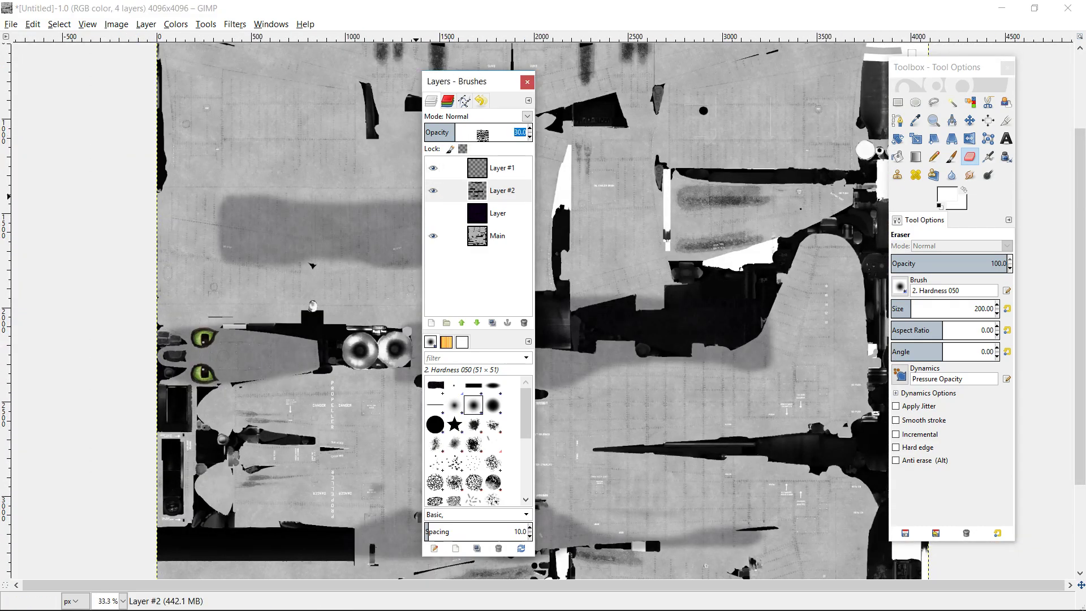
{"action": "type", "text": "100"}
{"action": "key", "text": "Return"}
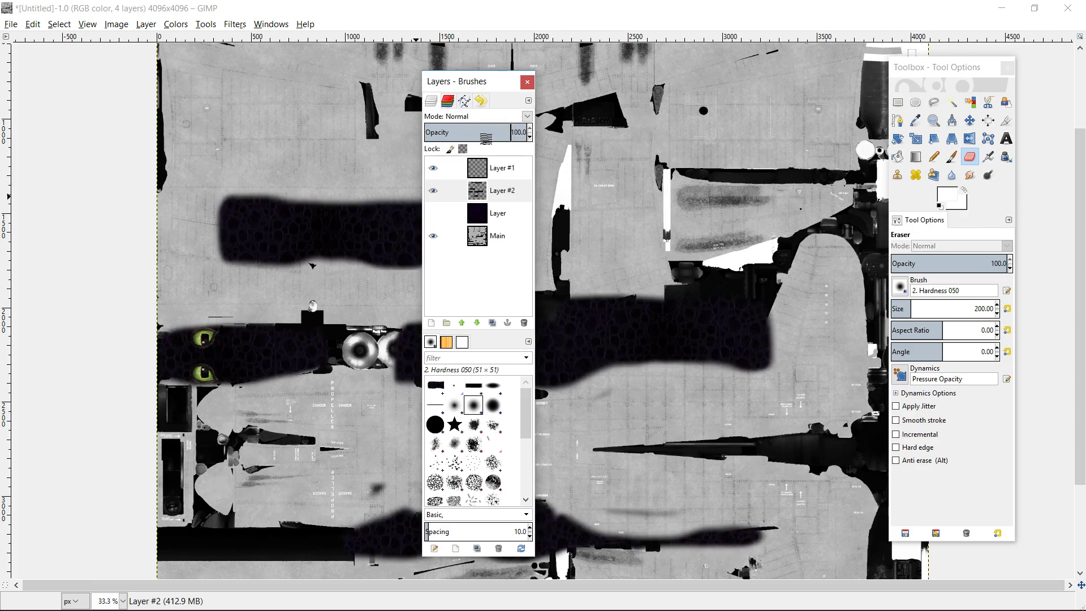
{"action": "scroll", "coordinate": [97, 242], "scroll_direction": "down", "scroll_amount": 3}
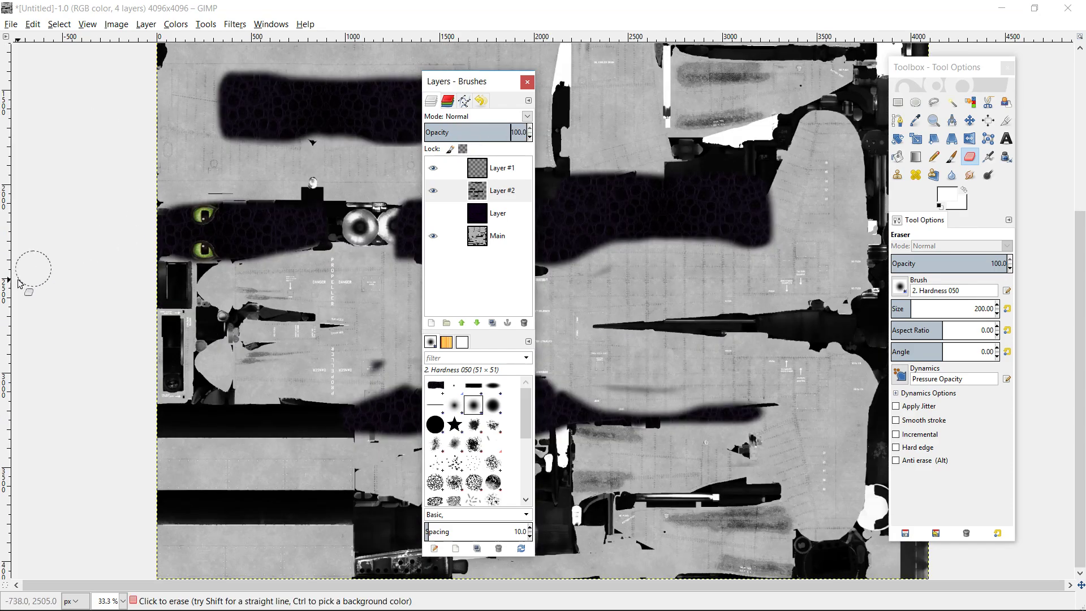
{"action": "scroll", "coordinate": [109, 288], "scroll_direction": "up", "scroll_amount": 5}
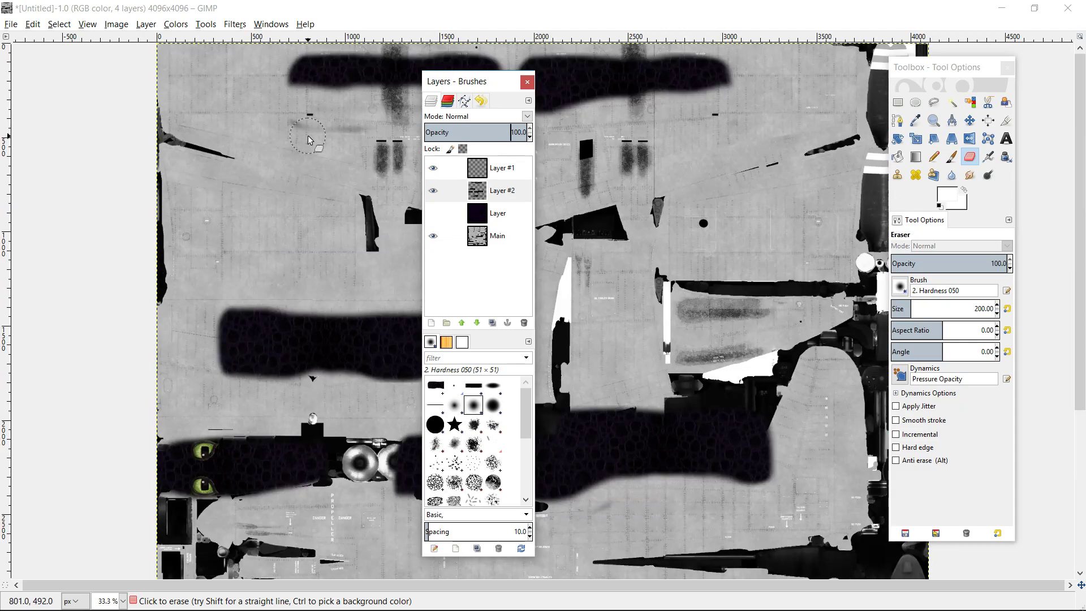
Step: Move the Layers - Brushes window off the template and preview the scale patches with the dark purple base layer temporarily shown
{"action": "mouse_move", "coordinate": [461, 73]}
{"action": "left_mouse_down"}
{"action": "mouse_move", "coordinate": [40, 65]}
{"action": "mouse_move", "coordinate": [84, 61]}
{"action": "left_mouse_up"}
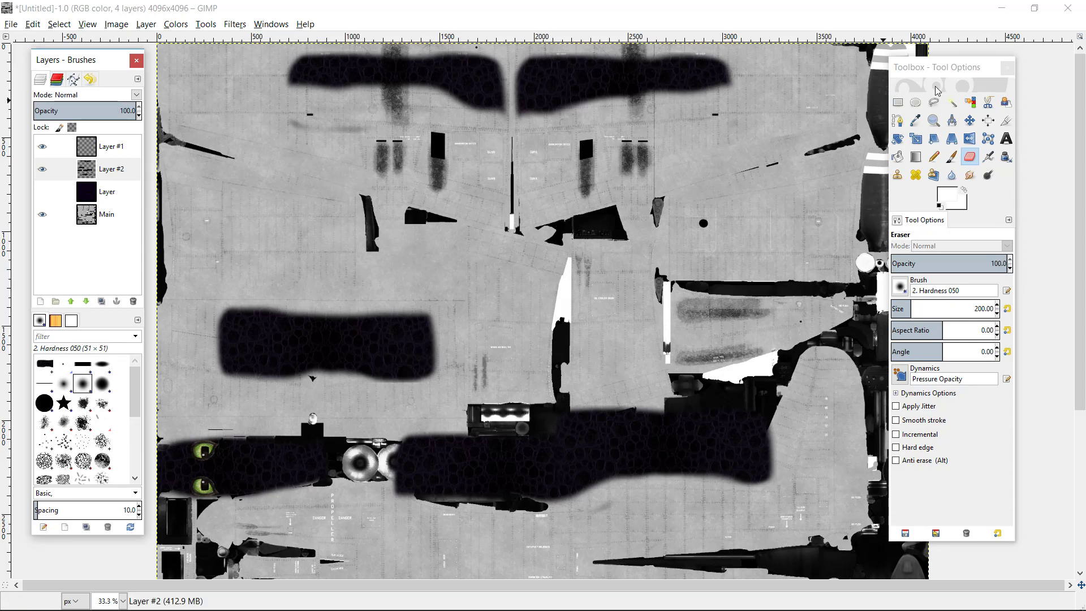
{"action": "left_click", "coordinate": [969, 121]}
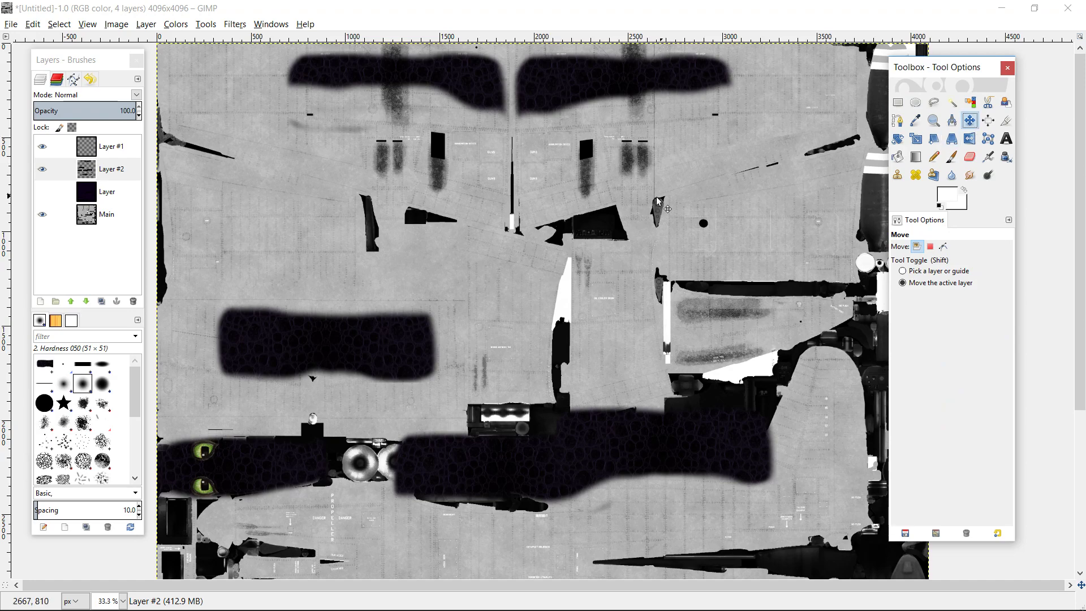
{"action": "key", "text": "minus"}
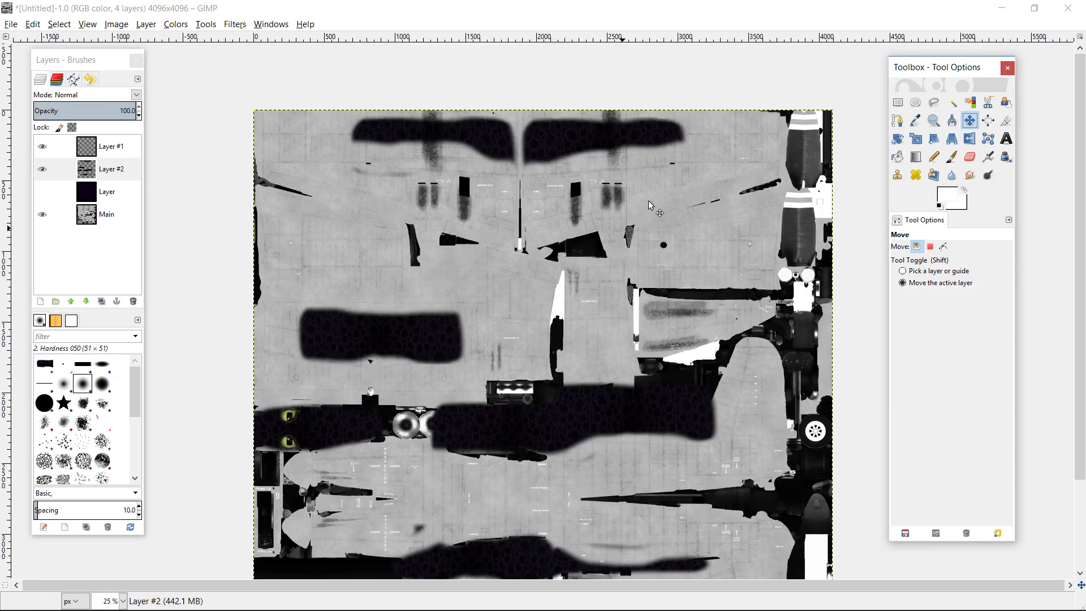
{"action": "scroll", "coordinate": [573, 372], "scroll_direction": "down", "scroll_amount": 3}
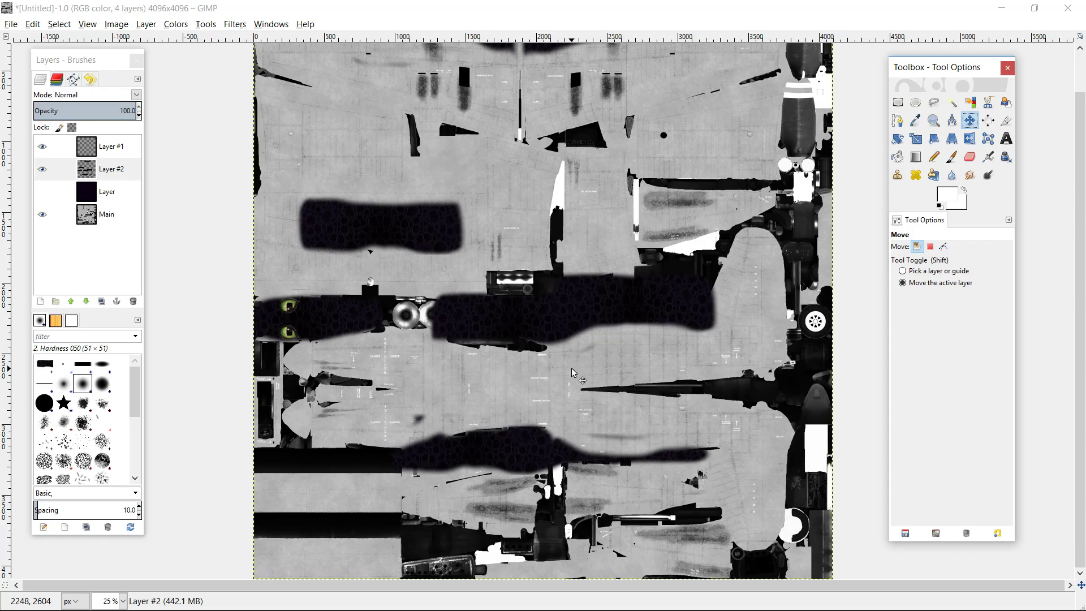
{"action": "scroll", "coordinate": [573, 372], "scroll_direction": "up", "scroll_amount": 1}
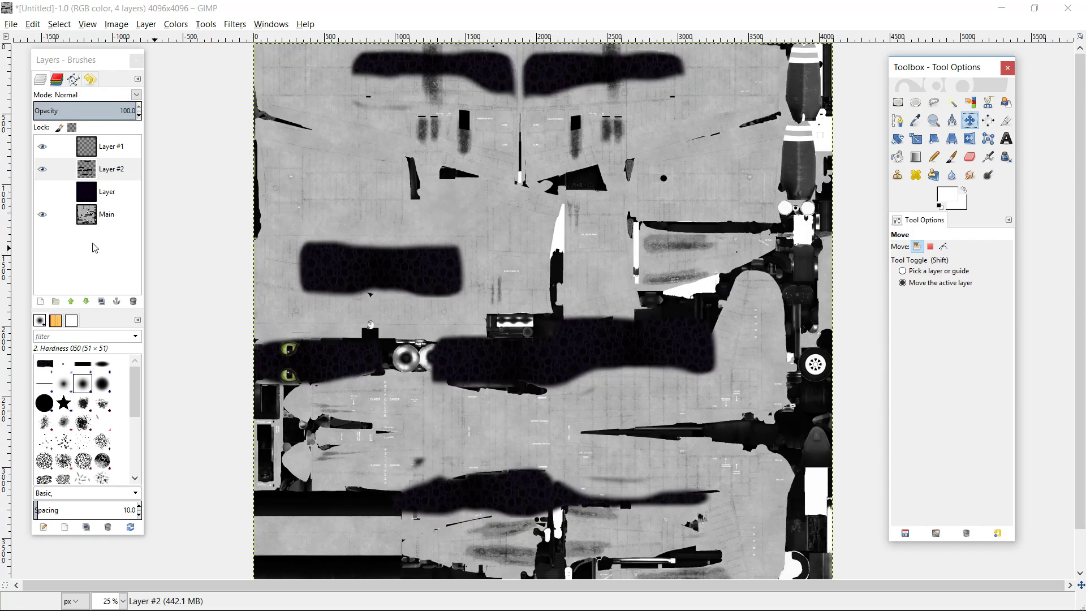
{"action": "left_click", "coordinate": [41, 193]}
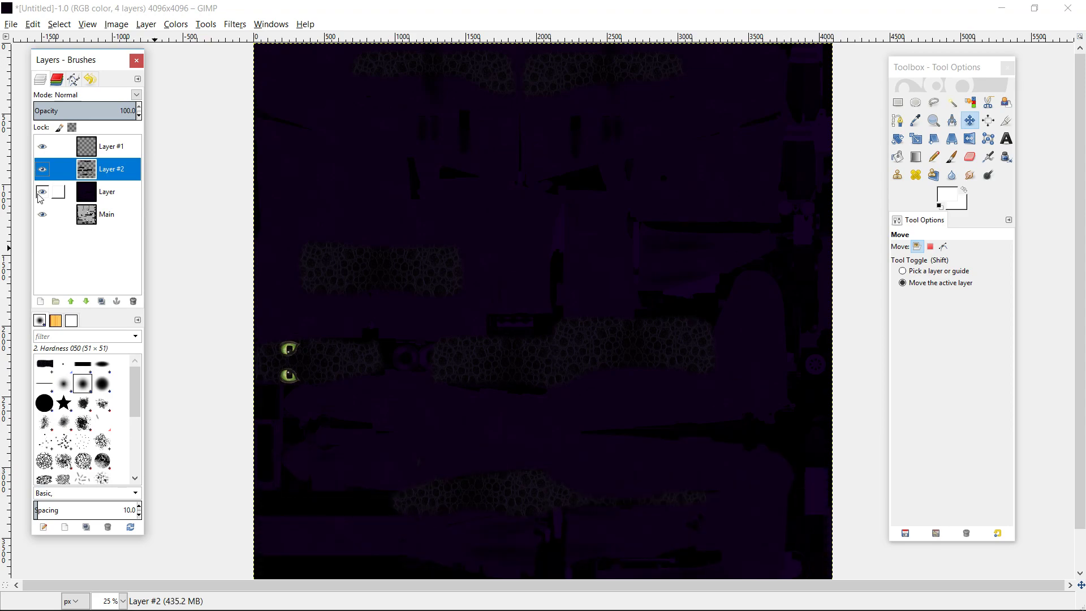
{"action": "left_click", "coordinate": [41, 193]}
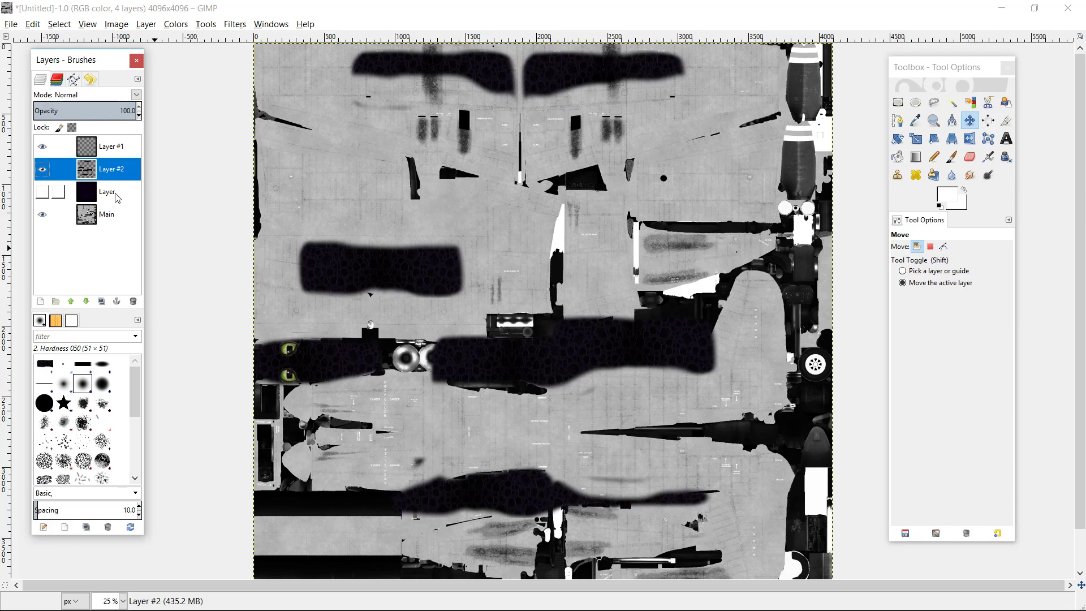
Step: Add a new 4096 × 4096 px transparent layer directly above the hidden dark purple layer
{"action": "left_click", "coordinate": [116, 193]}
{"action": "left_click", "coordinate": [41, 302]}
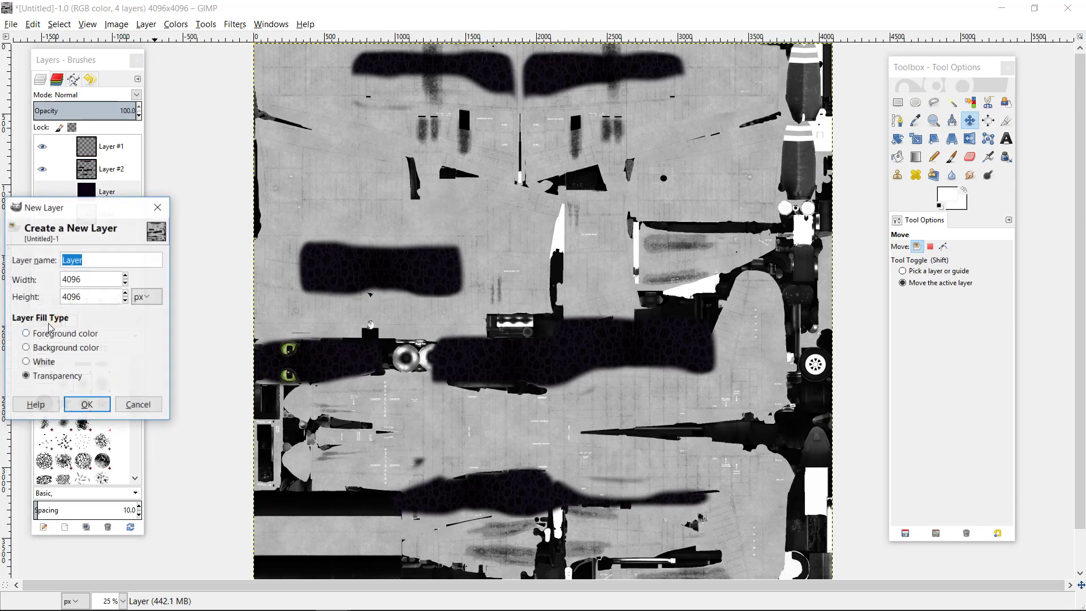
{"action": "left_click", "coordinate": [88, 404]}
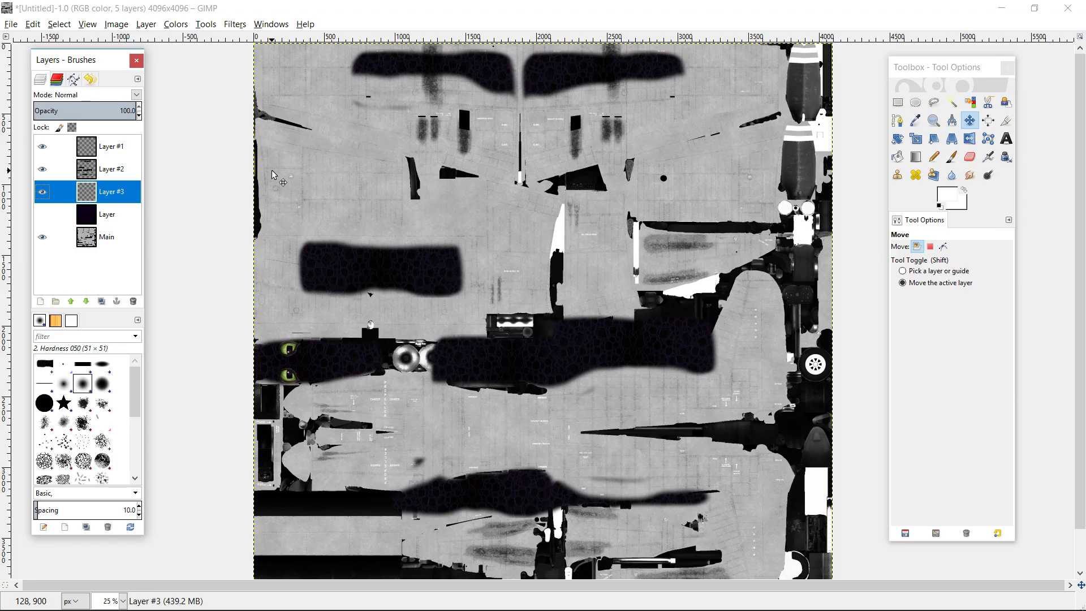
Step: Import the brown snake skin leather texture from the Toothless folder as a layer and move it over the upper end of the left scale patch
{"action": "key", "text": "alt+Tab"}
{"action": "left_click", "coordinate": [381, 281]}
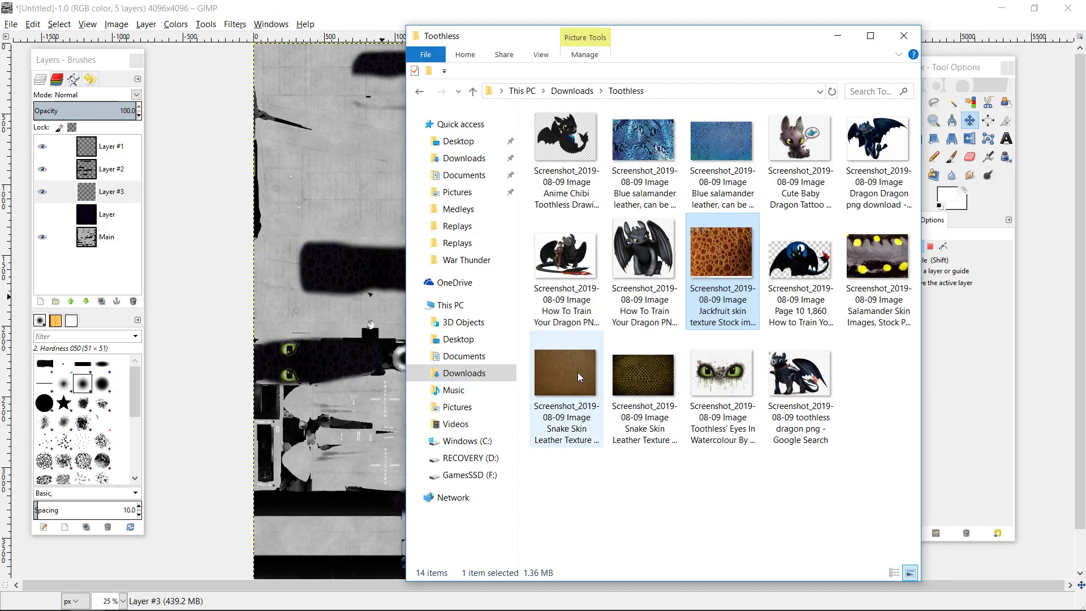
{"action": "left_click_drag", "start_coordinate": [579, 373], "coordinate": [386, 232]}
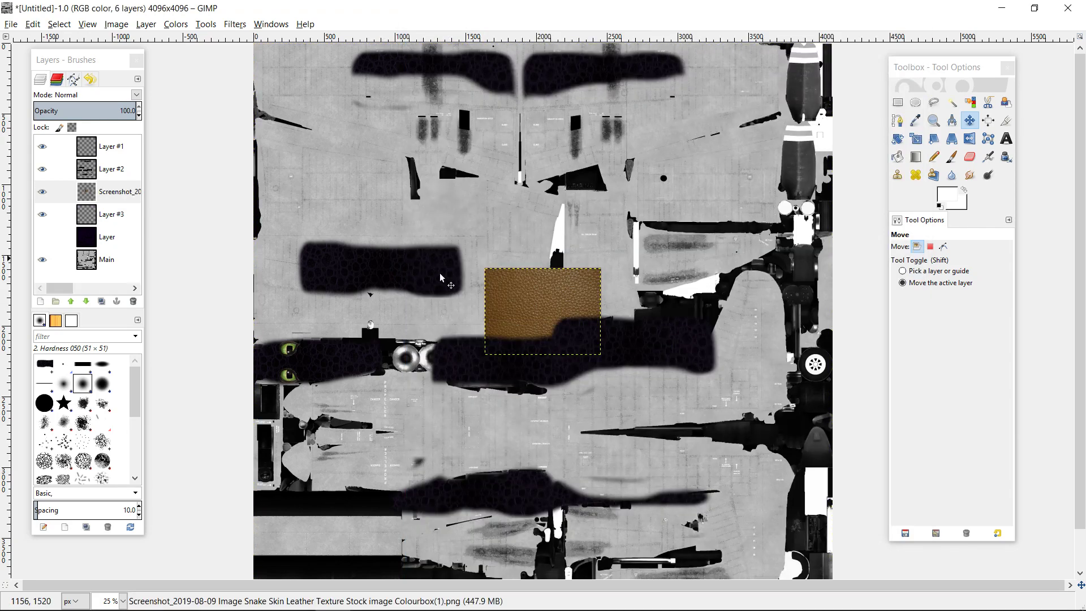
{"action": "left_click_drag", "start_coordinate": [526, 299], "coordinate": [436, 223]}
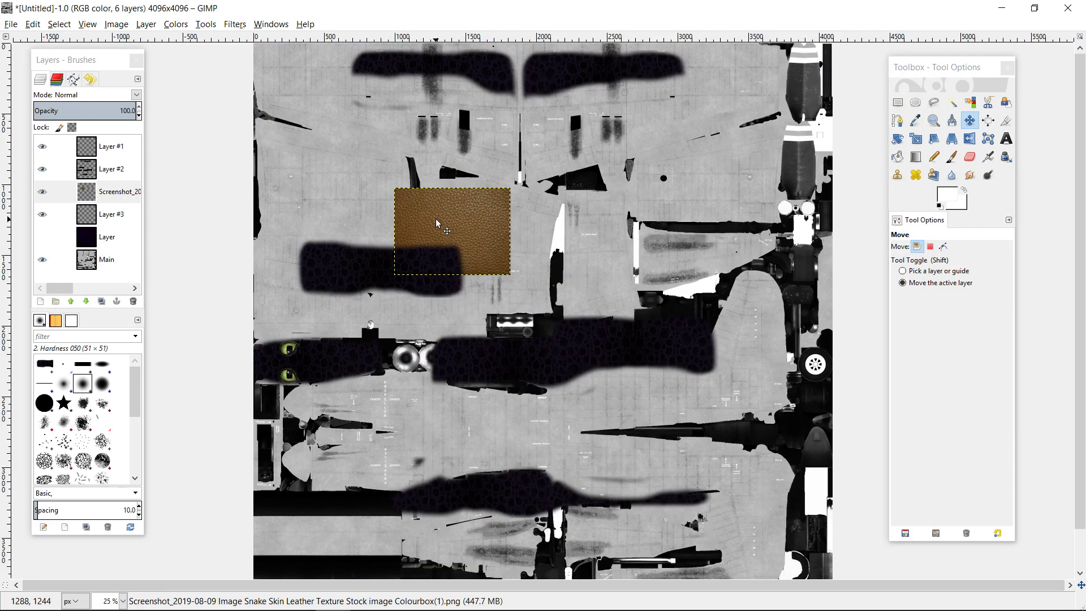
Step: Colorize the leather texture with hue 239, saturation 15 and lightness -82
{"action": "scroll", "coordinate": [437, 223], "scroll_direction": "up", "scroll_amount": 4, "text": "ctrl"}
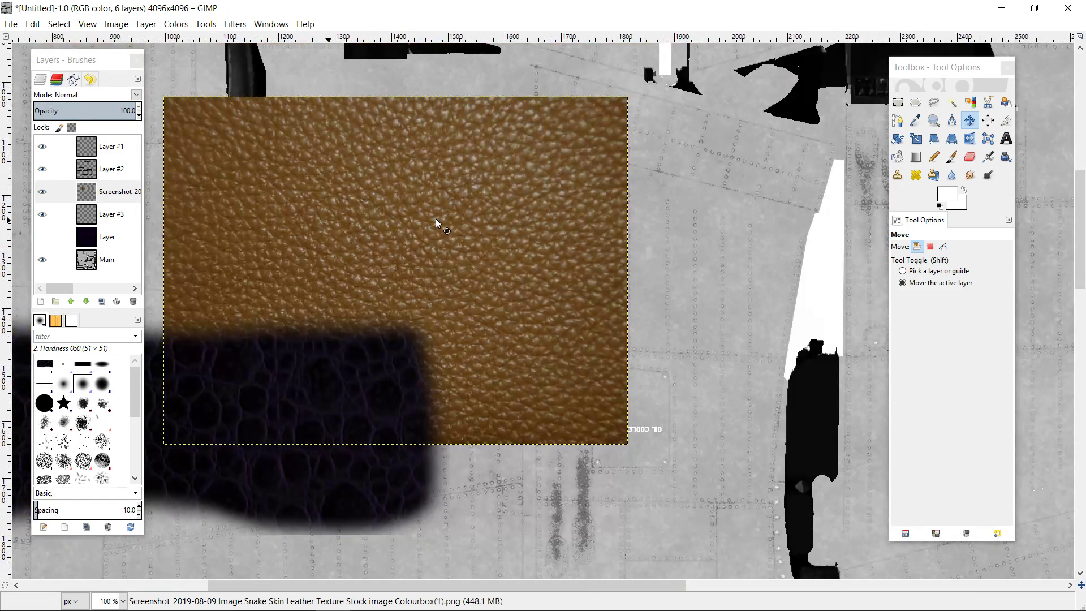
{"action": "right_click", "coordinate": [404, 220]}
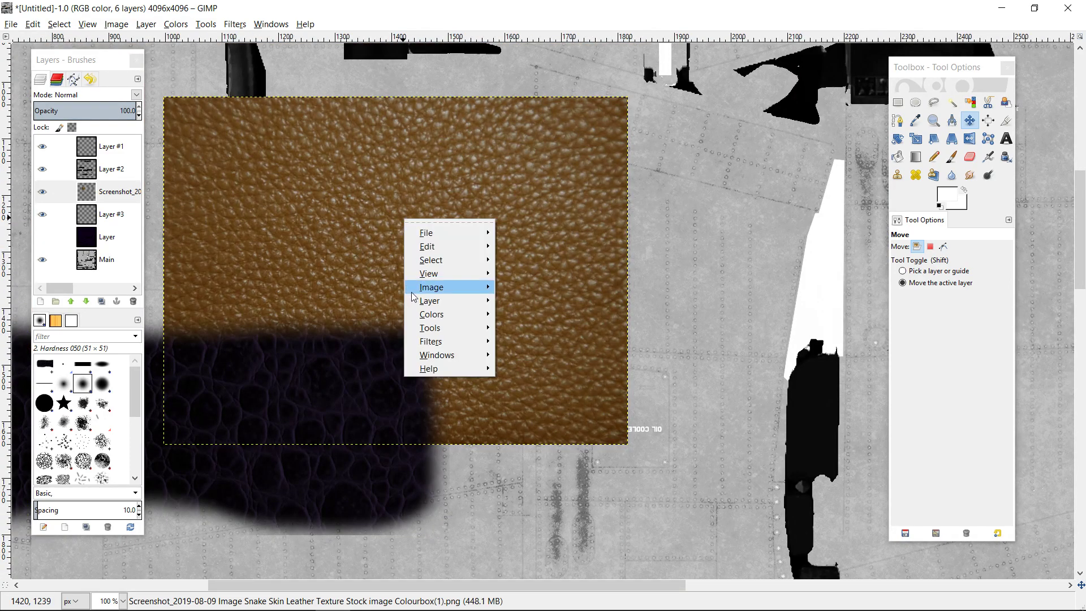
{"action": "mouse_move", "coordinate": [430, 316]}
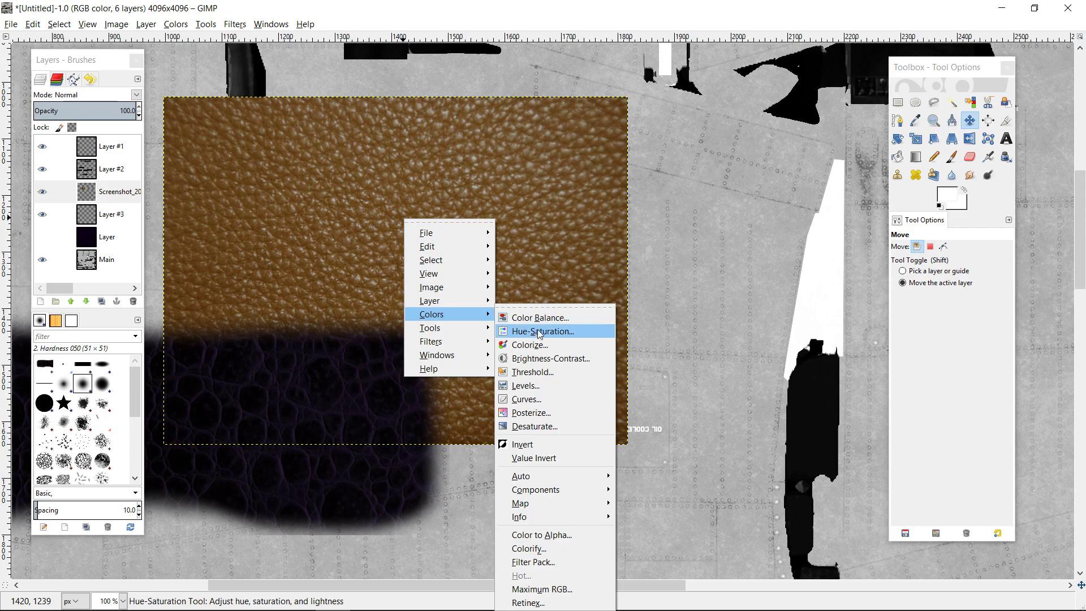
{"action": "left_click", "coordinate": [535, 346]}
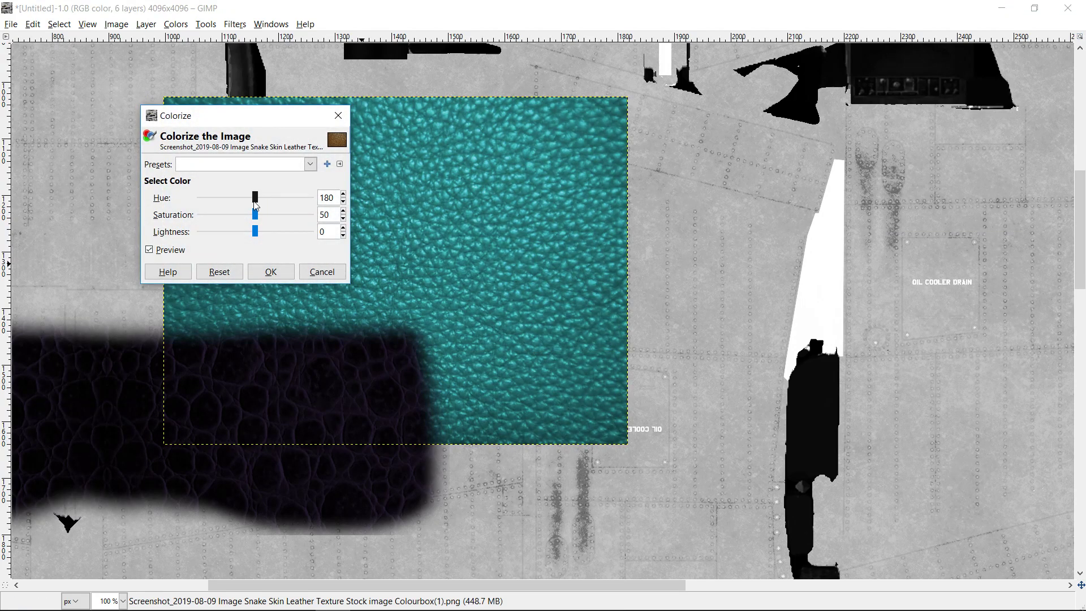
{"action": "left_click_drag", "start_coordinate": [256, 218], "coordinate": [208, 221]}
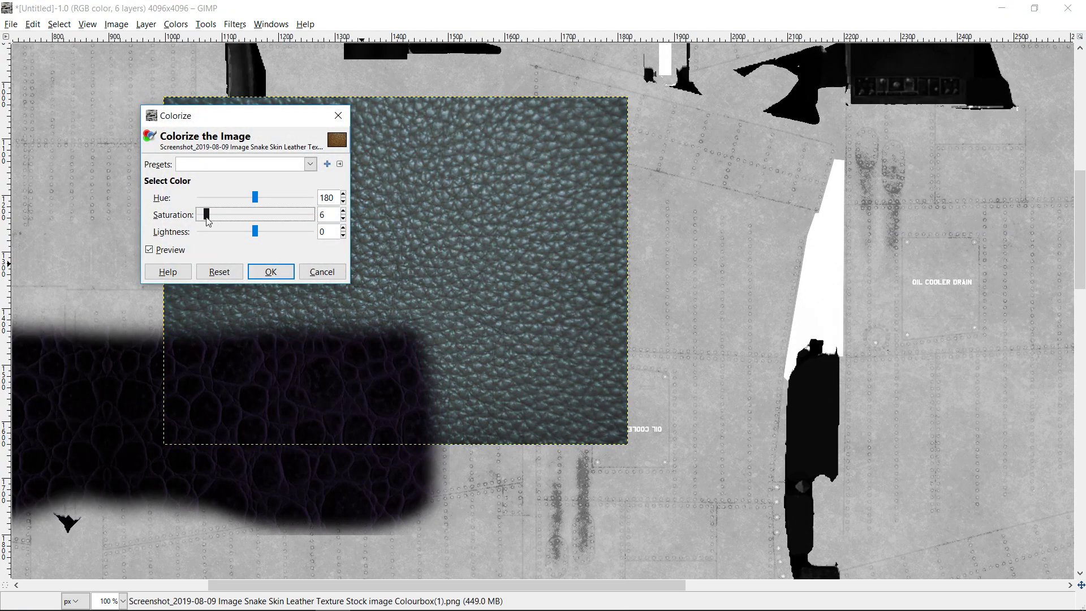
{"action": "left_click_drag", "start_coordinate": [258, 238], "coordinate": [215, 238]}
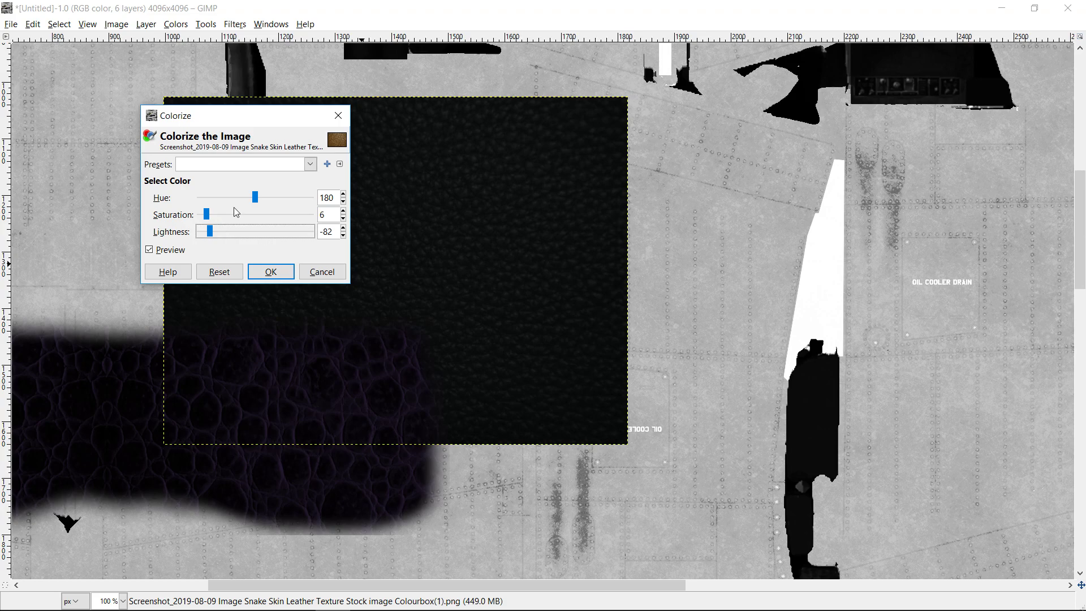
{"action": "left_click_drag", "start_coordinate": [207, 216], "coordinate": [312, 219]}
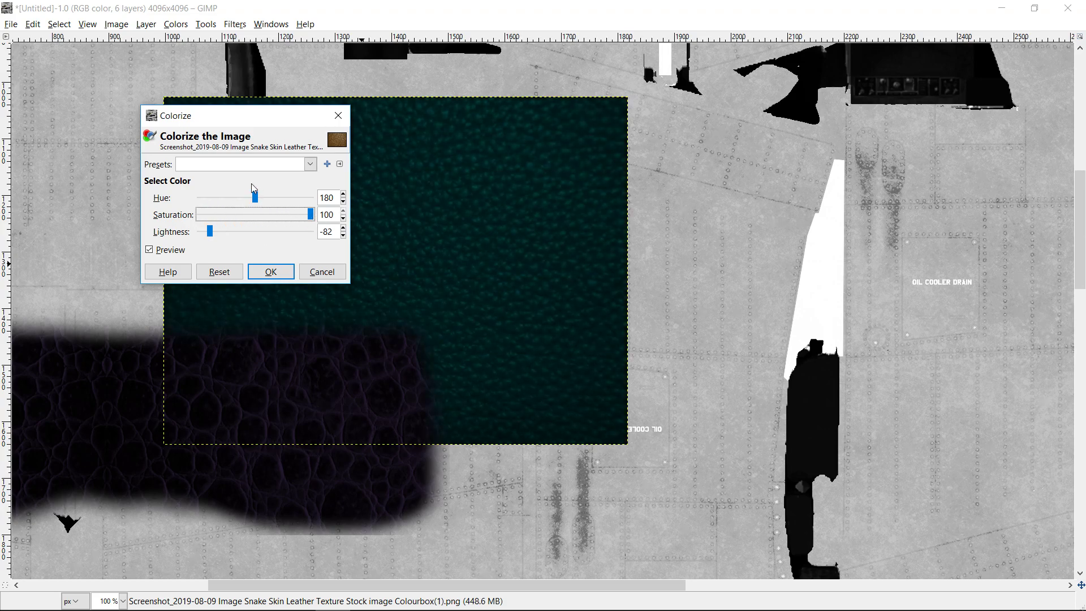
{"action": "left_click_drag", "start_coordinate": [255, 197], "coordinate": [273, 202]}
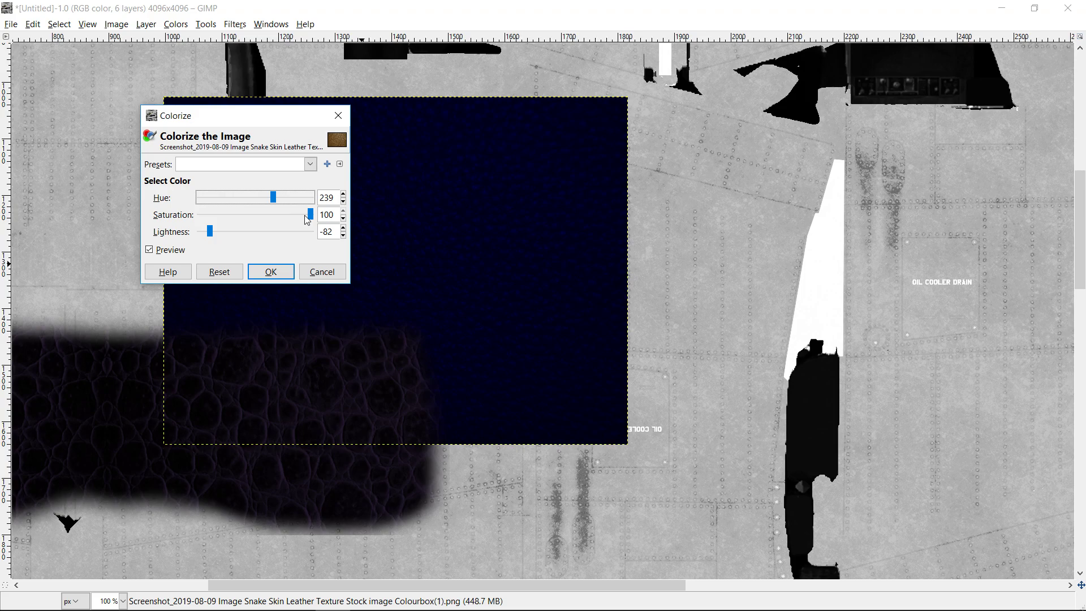
{"action": "left_click_drag", "start_coordinate": [313, 219], "coordinate": [220, 220]}
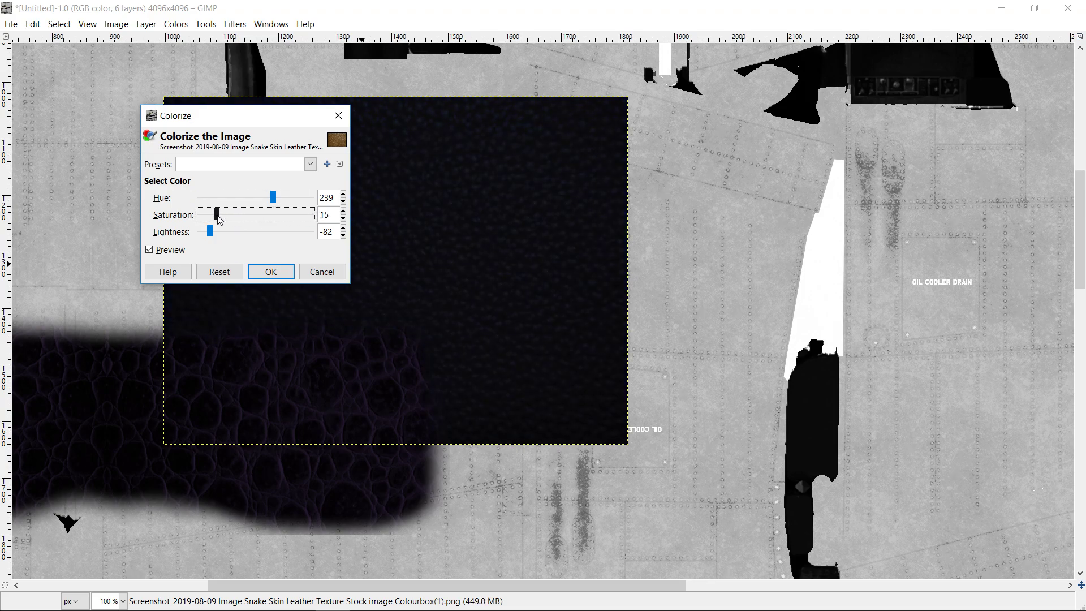
{"action": "left_click", "coordinate": [270, 271]}
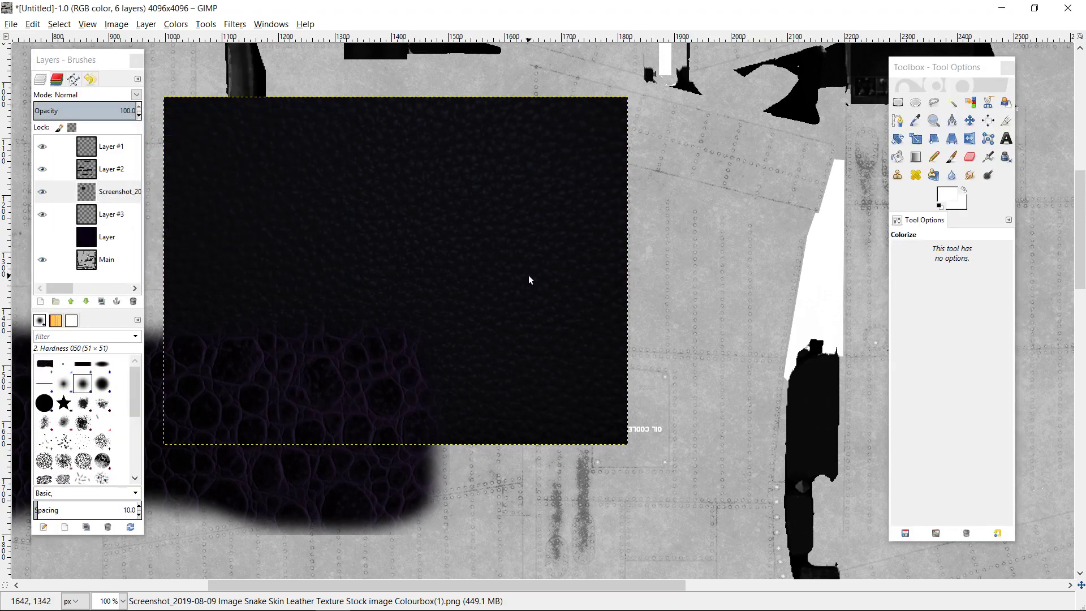
Step: Copy the darkened leather texture, hide its screenshot layer, and paste the copy with Layer #3 selected
{"action": "key", "text": "ctrl+c"}
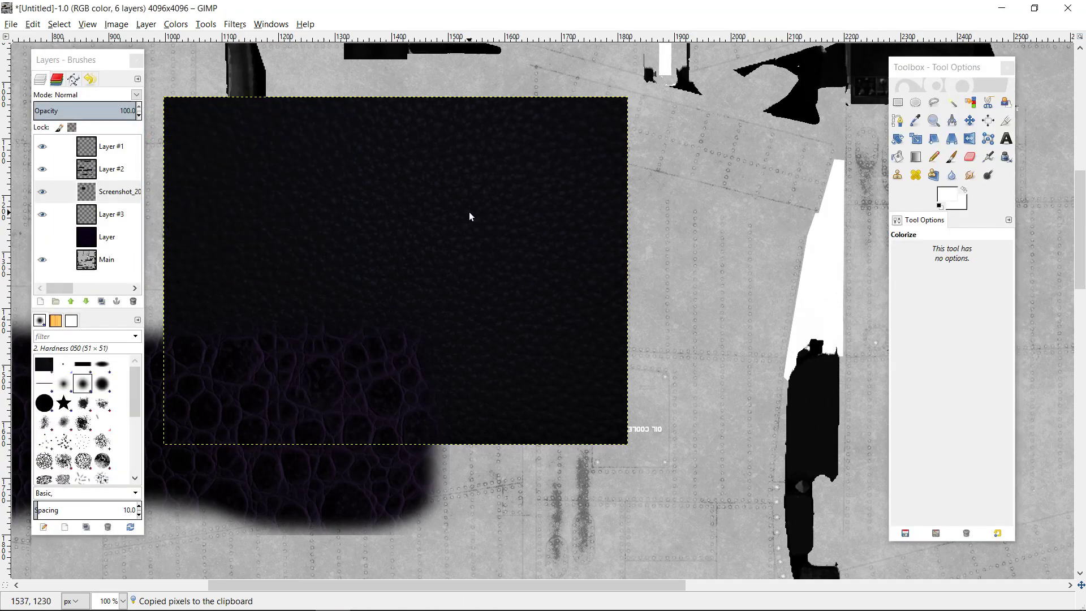
{"action": "left_click", "coordinate": [43, 191]}
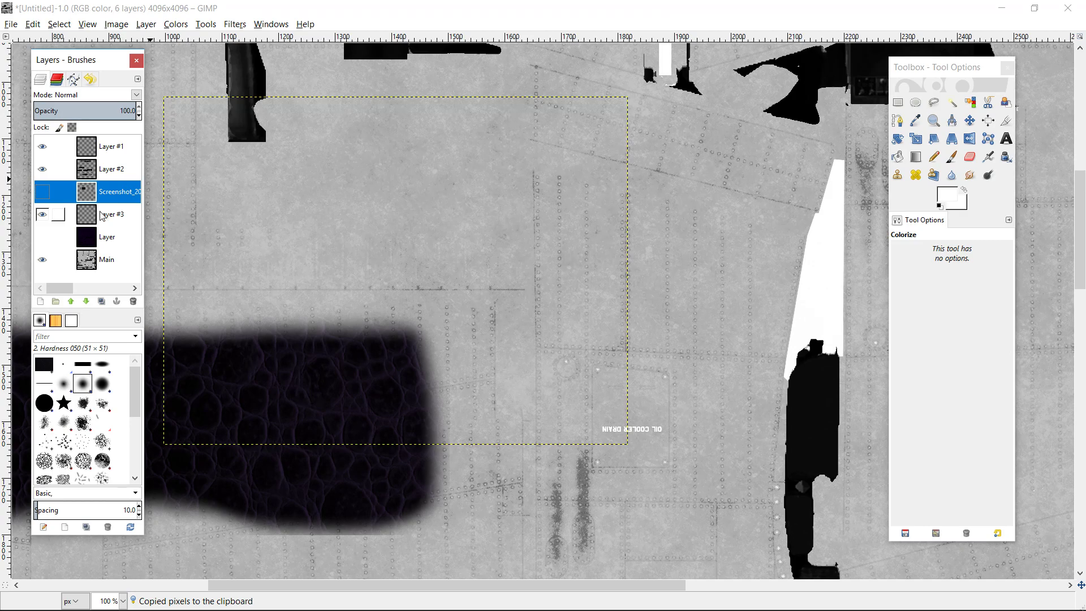
{"action": "left_click", "coordinate": [57, 215]}
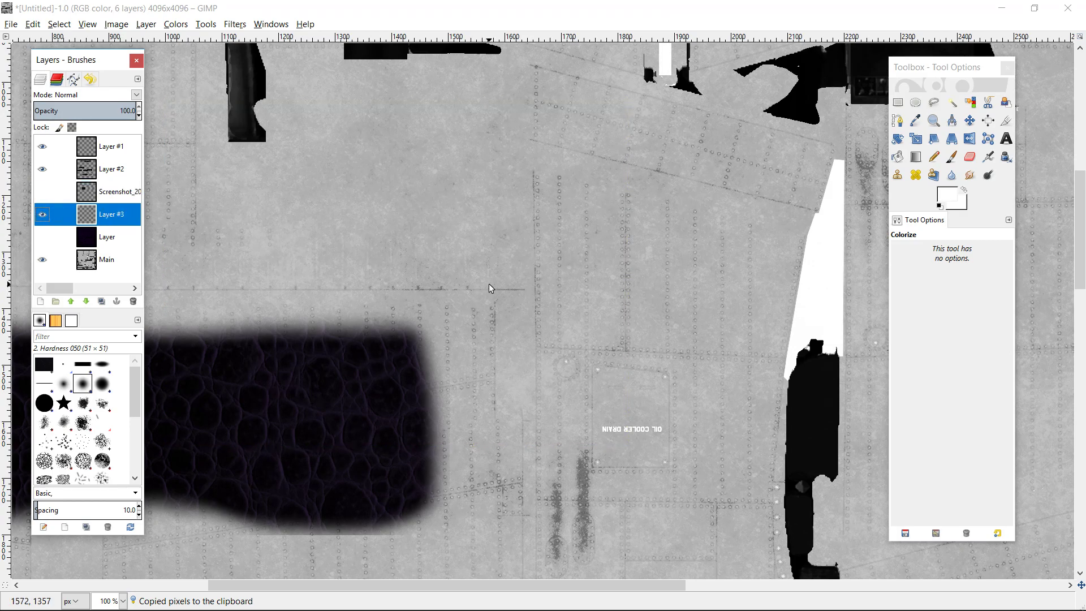
{"action": "key", "text": "ctrl+v"}
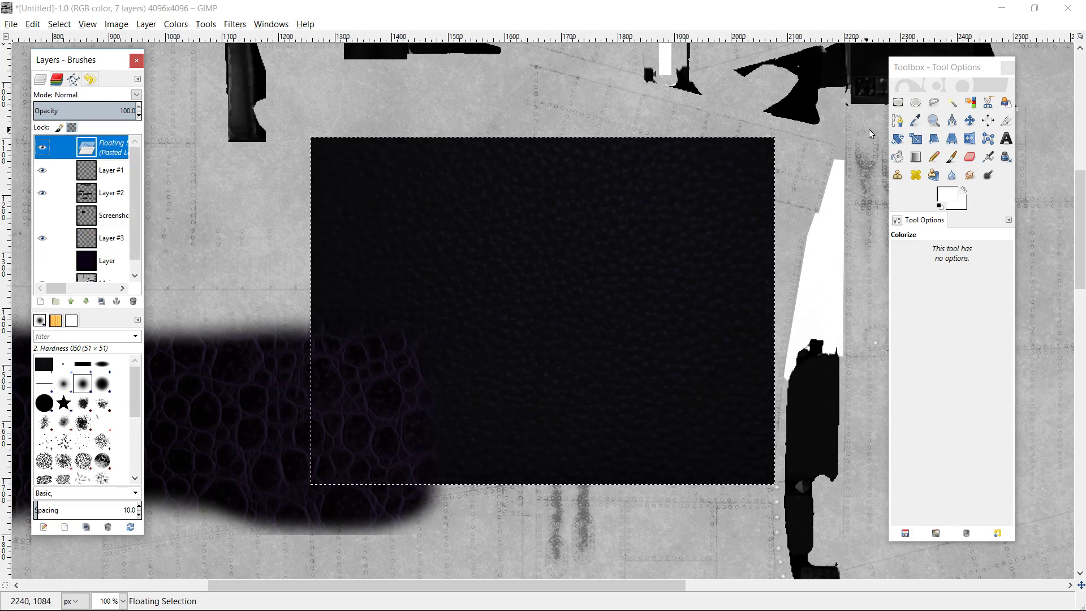
Step: Scale the pasted leather texture to 400 × 300 px with its proportions kept
{"action": "left_click", "coordinate": [916, 140]}
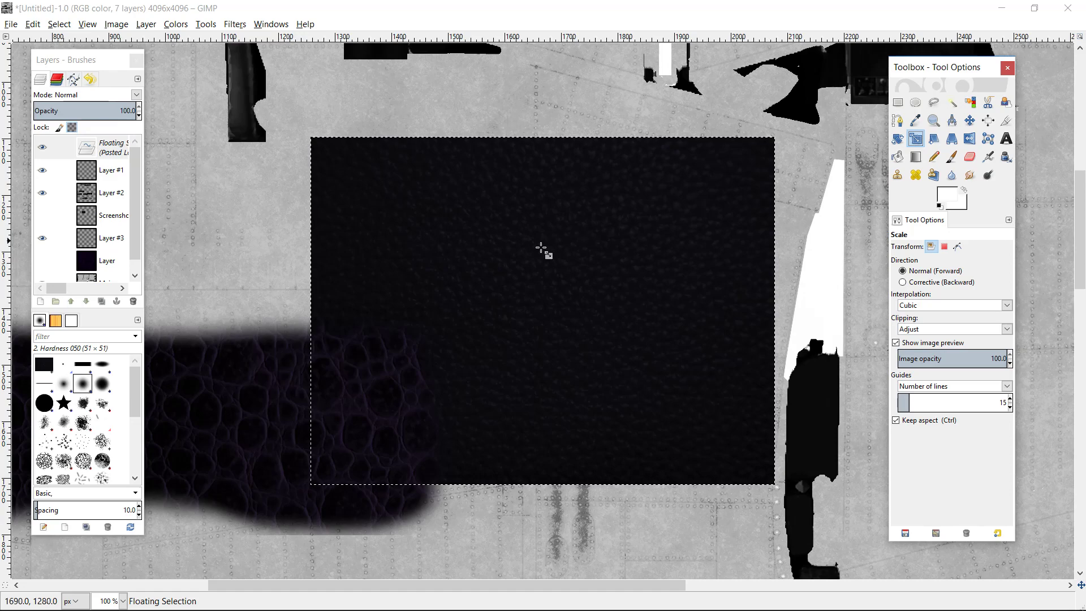
{"action": "key", "text": "Tab"}
{"action": "left_click", "coordinate": [530, 257]}
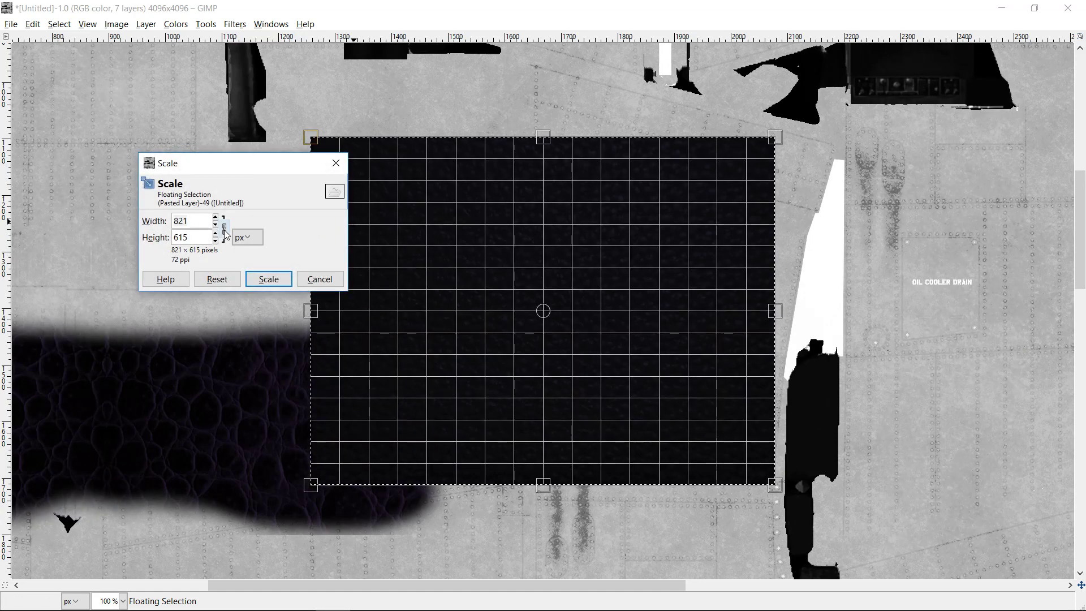
{"action": "double_click", "coordinate": [193, 220]}
{"action": "type", "text": "400"}
{"action": "key", "text": "Tab"}
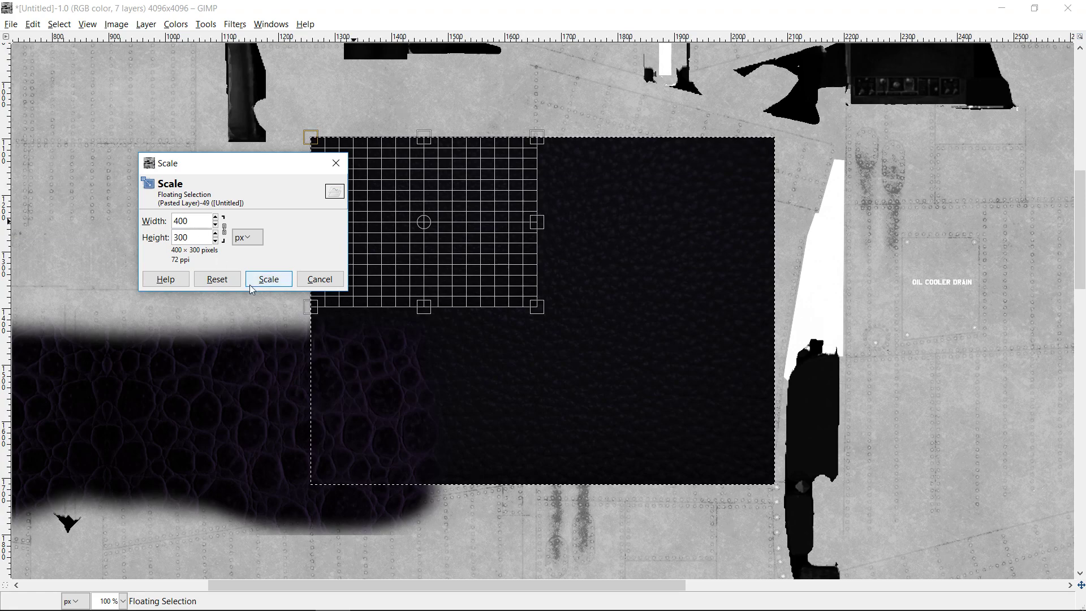
{"action": "left_click", "coordinate": [268, 279]}
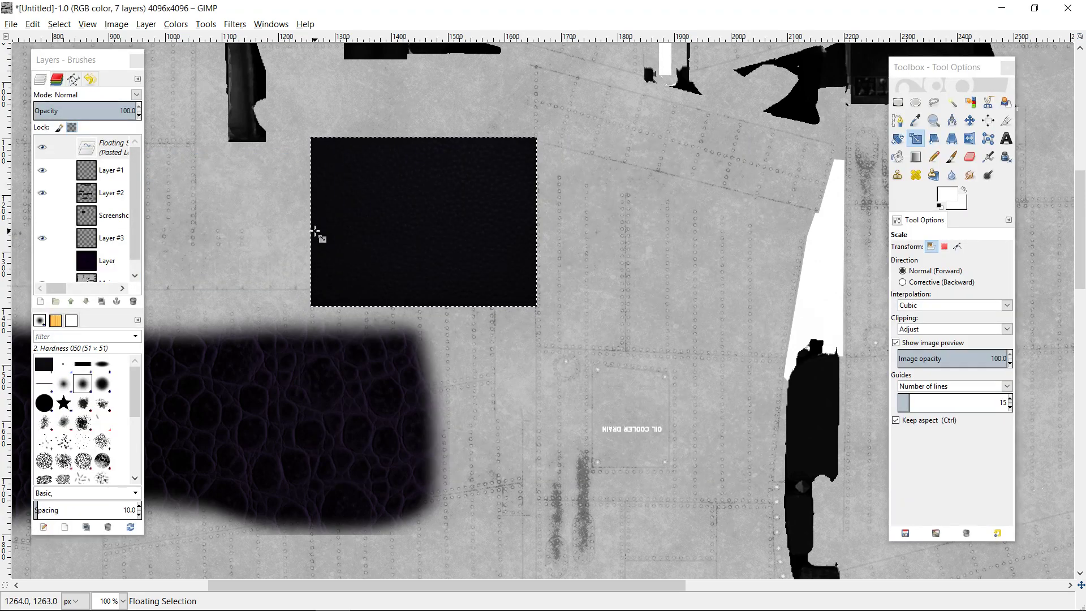
Step: Inspect the scaled leather grain up close, copy the small patch to the clipboard, and delete the floating selection
{"action": "scroll", "coordinate": [314, 231], "scroll_direction": "up", "scroll_amount": 3}
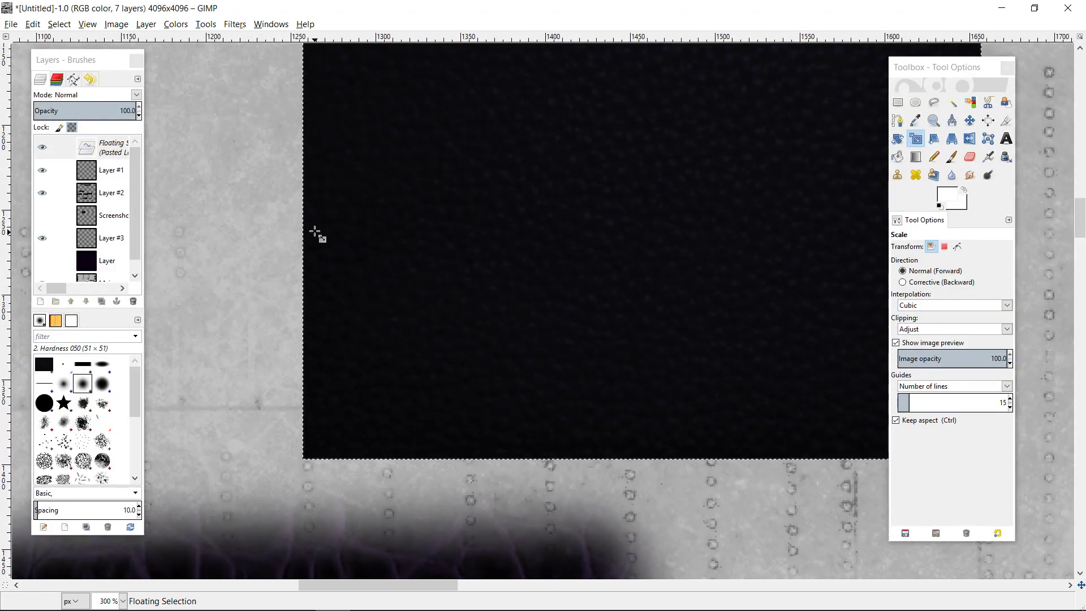
{"action": "scroll", "coordinate": [315, 232], "scroll_direction": "down", "scroll_amount": 1}
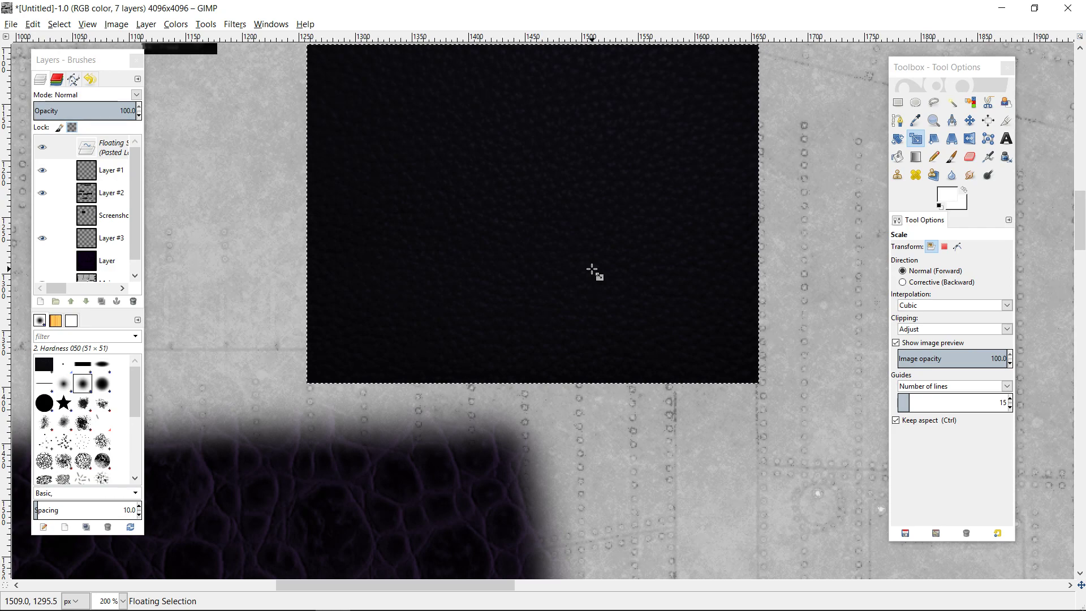
{"action": "key", "text": "minus"}
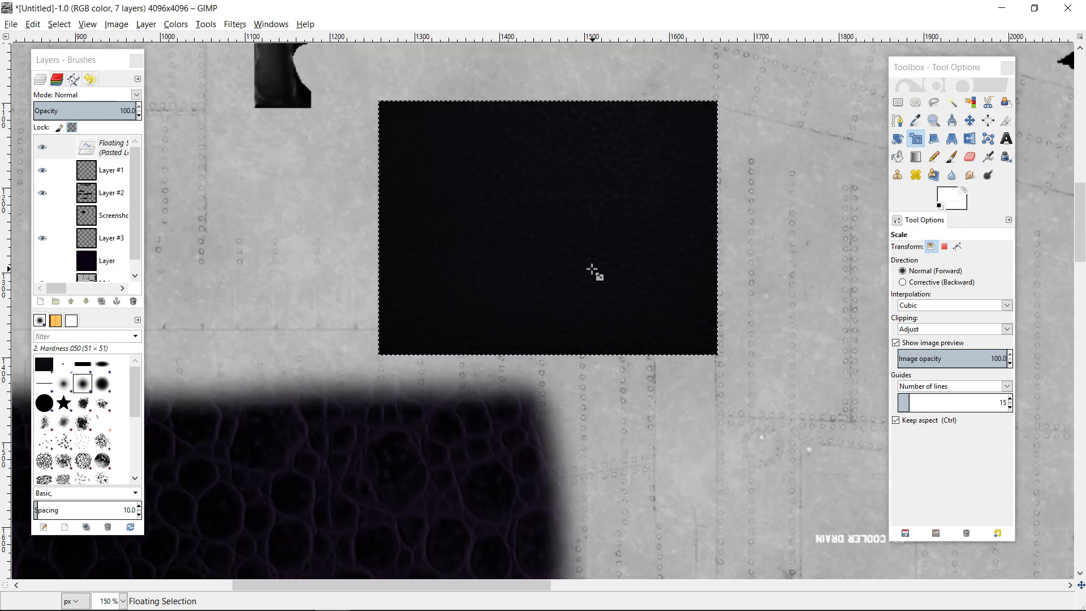
{"action": "key", "text": "ctrl"}
{"action": "key", "text": "ctrl+c"}
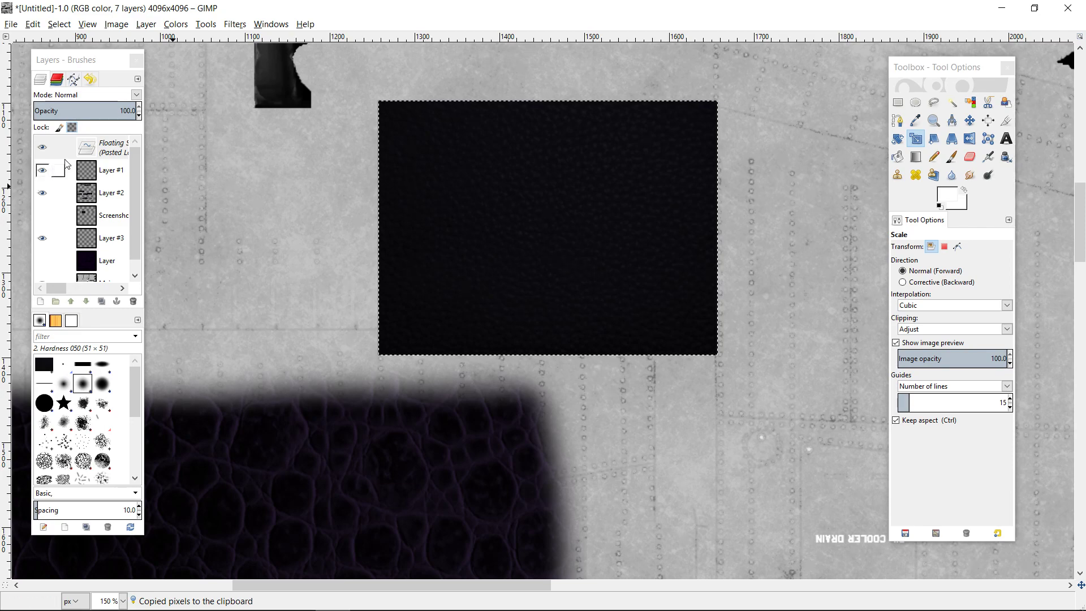
{"action": "left_click", "coordinate": [116, 153]}
{"action": "key", "text": "Delete"}
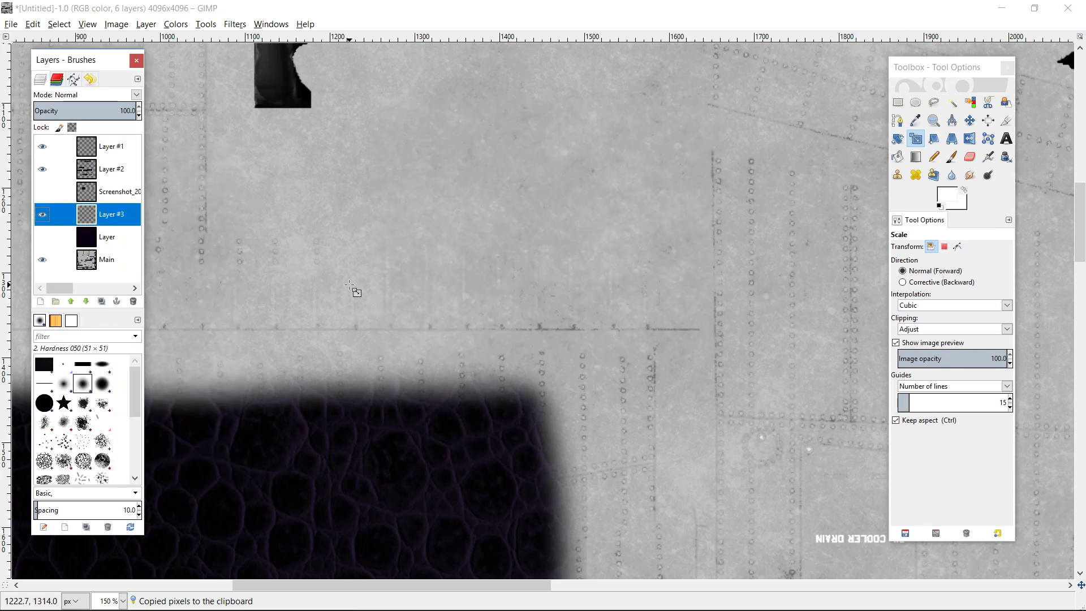
Step: Select the grey panel colour on the Main layer with Select by Color at a threshold of 15
{"action": "scroll", "coordinate": [351, 289], "scroll_direction": "down", "scroll_amount": 5}
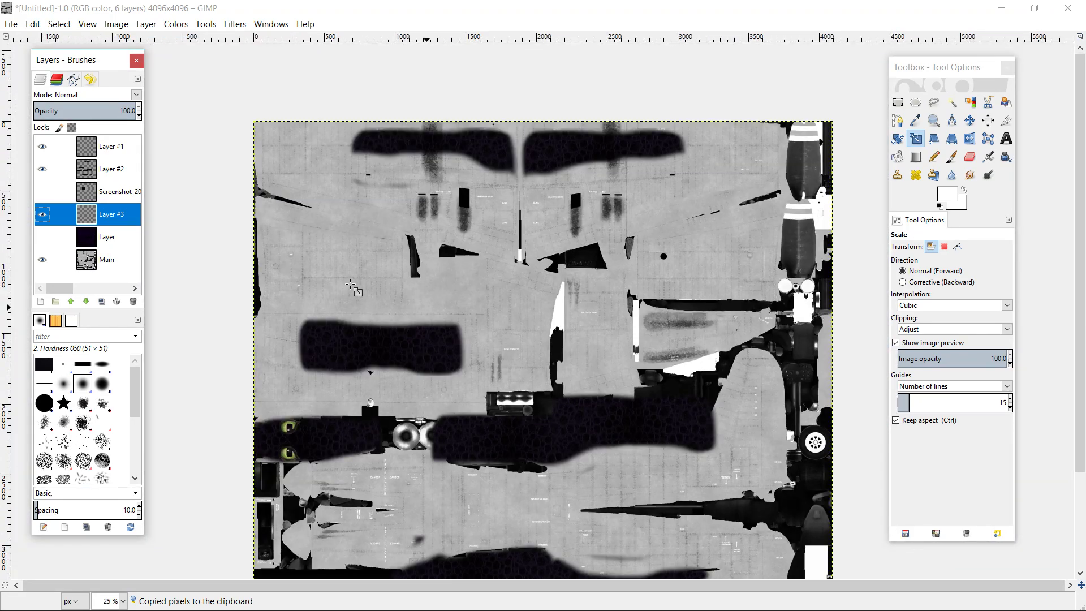
{"action": "left_click", "coordinate": [899, 157]}
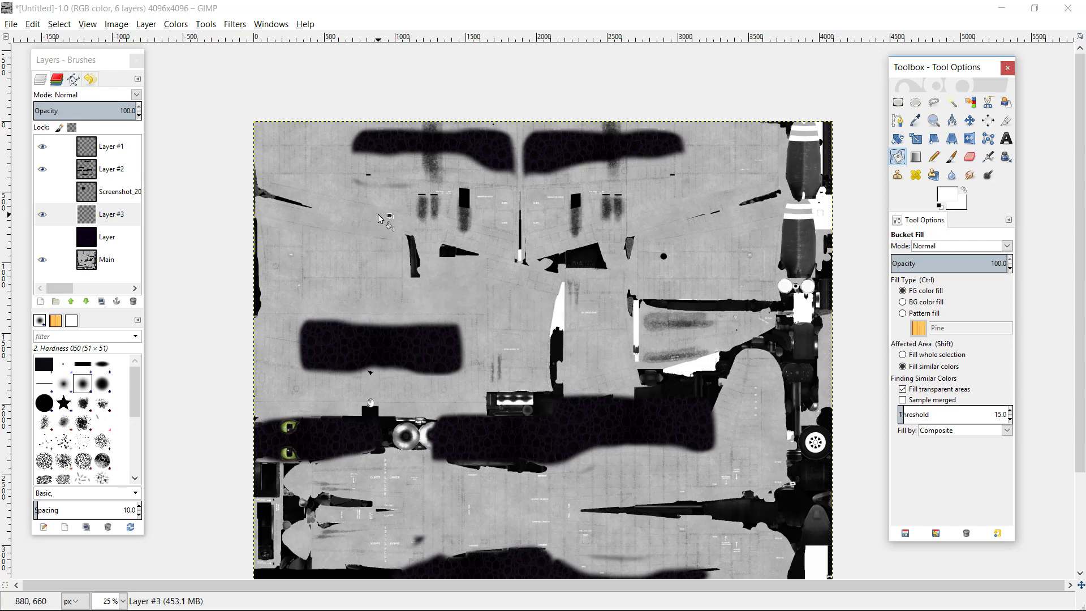
{"action": "key", "text": "plus"}
{"action": "key", "text": "plus"}
{"action": "key", "text": "plus"}
{"action": "key", "text": "plus"}
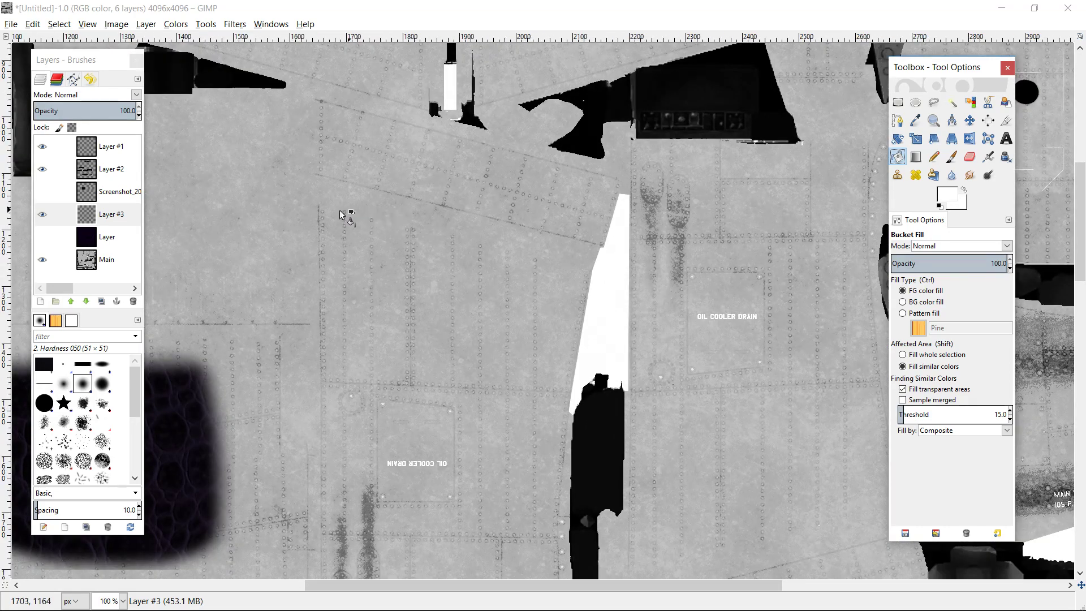
{"action": "left_click", "coordinate": [115, 264]}
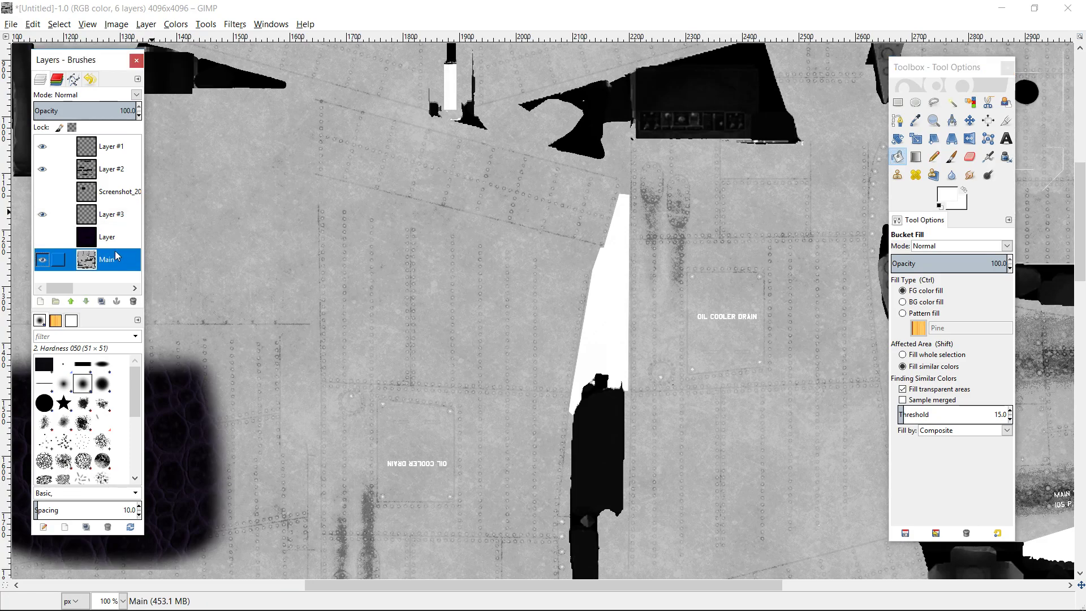
{"action": "left_click", "coordinate": [976, 106]}
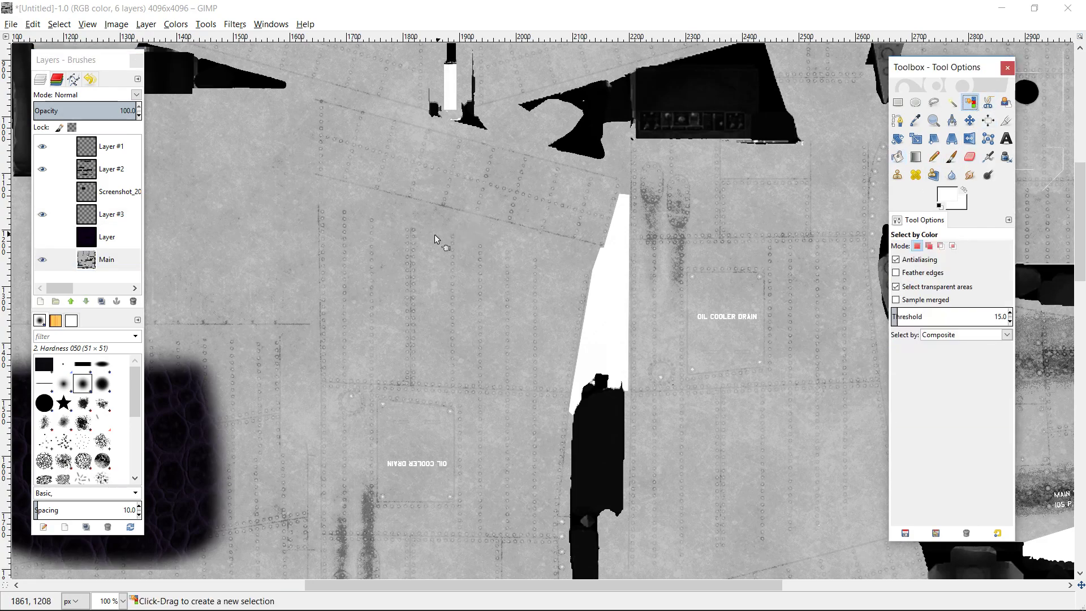
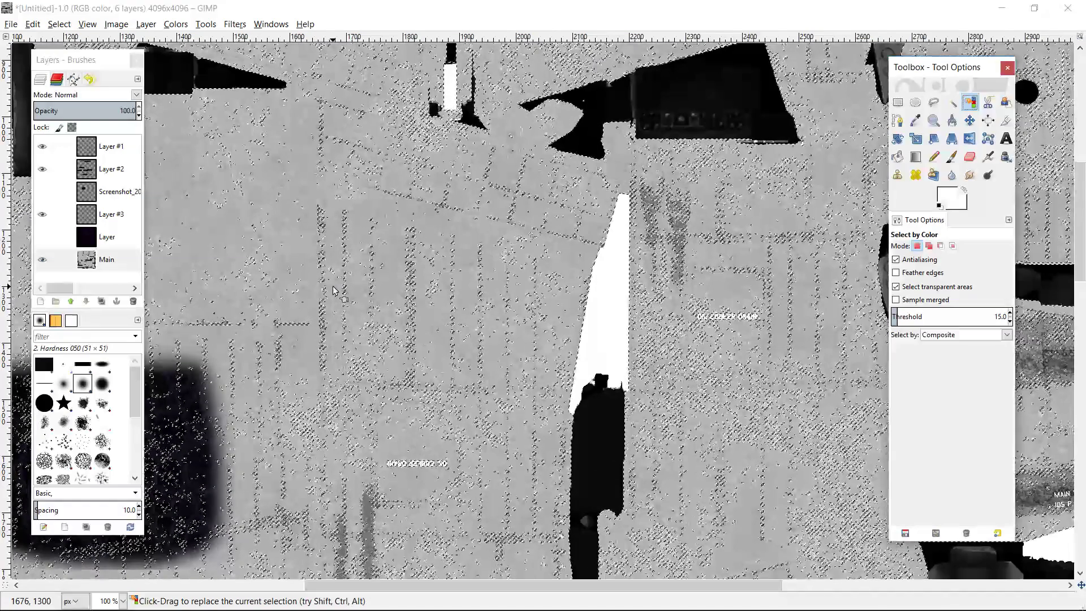
Step: Add the remaining grey tones around the gun panels and exhaust stains to the colour selection
{"action": "scroll", "coordinate": [332, 287], "scroll_direction": "up", "scroll_amount": 10}
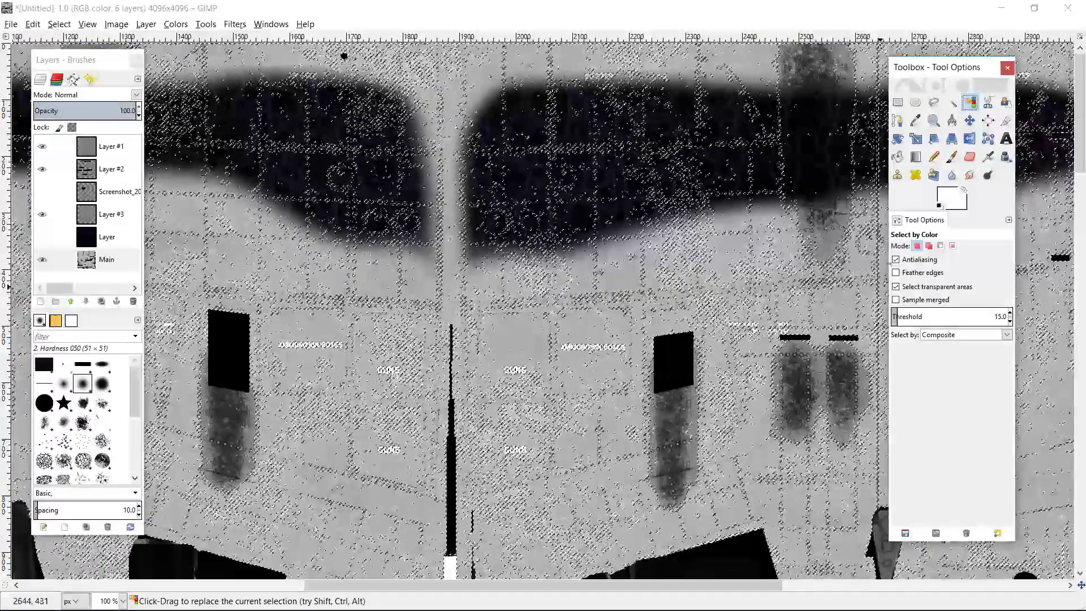
{"action": "left_click", "coordinate": [930, 246]}
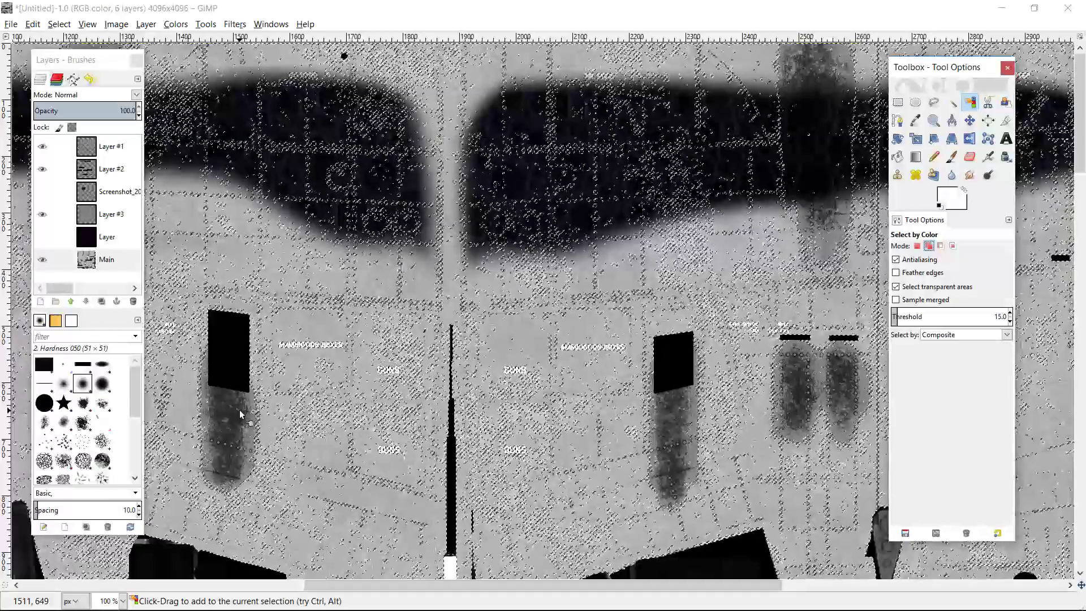
{"action": "scroll", "coordinate": [240, 414], "scroll_direction": "up", "scroll_amount": 3}
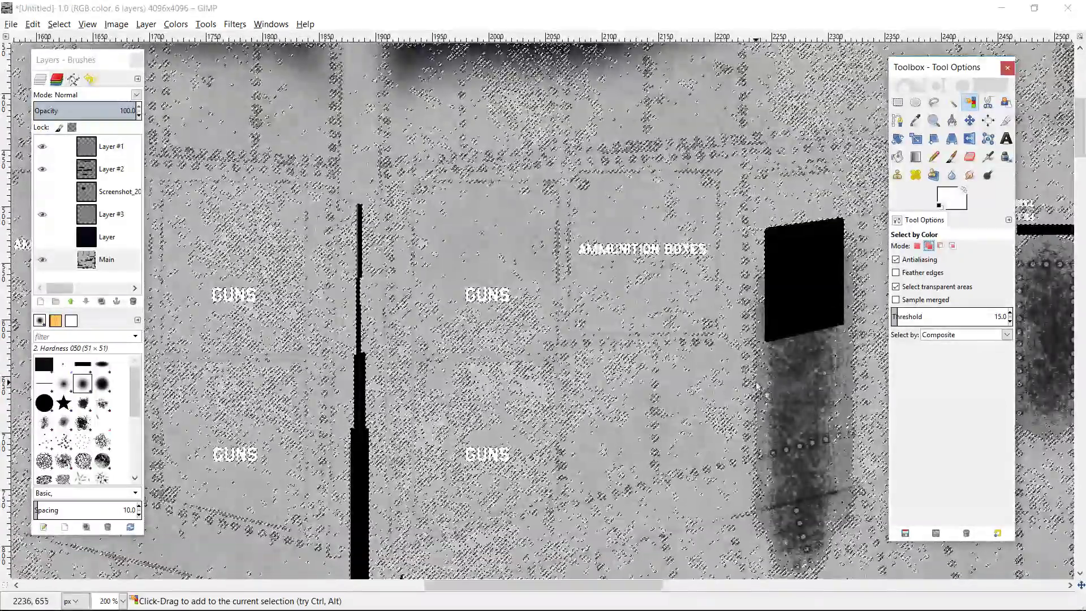
{"action": "left_click", "coordinate": [759, 379]}
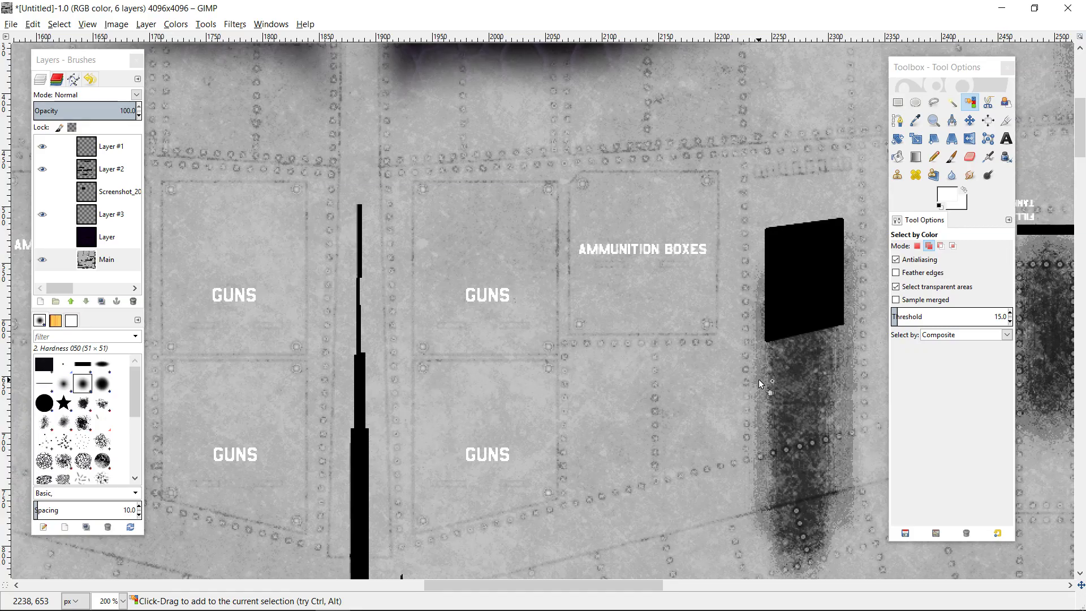
{"action": "left_click", "coordinate": [758, 379]}
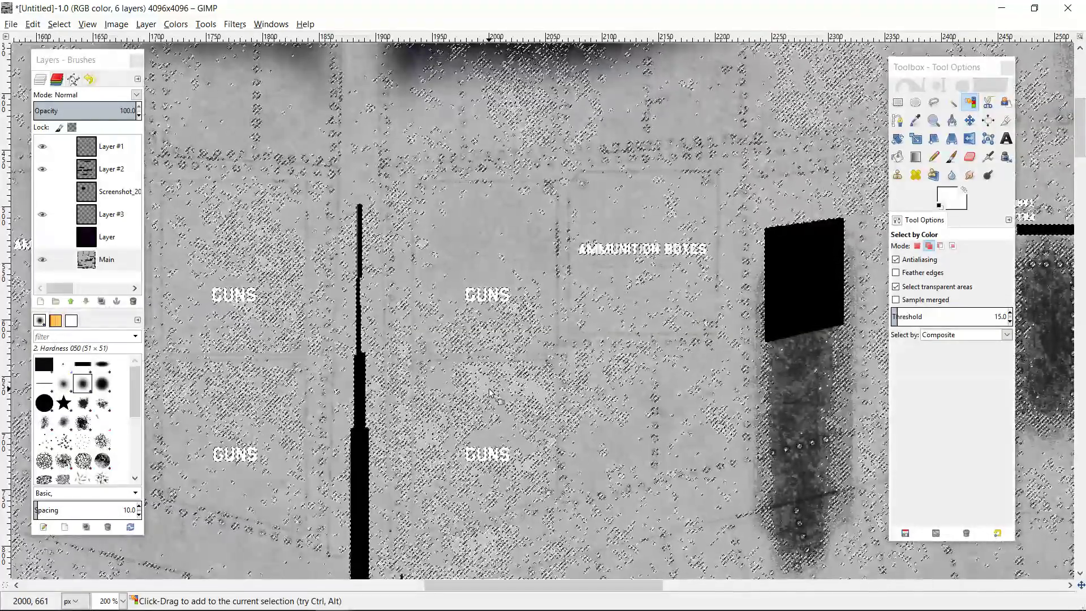
{"action": "scroll", "coordinate": [490, 392], "scroll_direction": "up", "scroll_amount": 1}
{"action": "scroll", "coordinate": [490, 392], "scroll_direction": "up", "scroll_amount": 1}
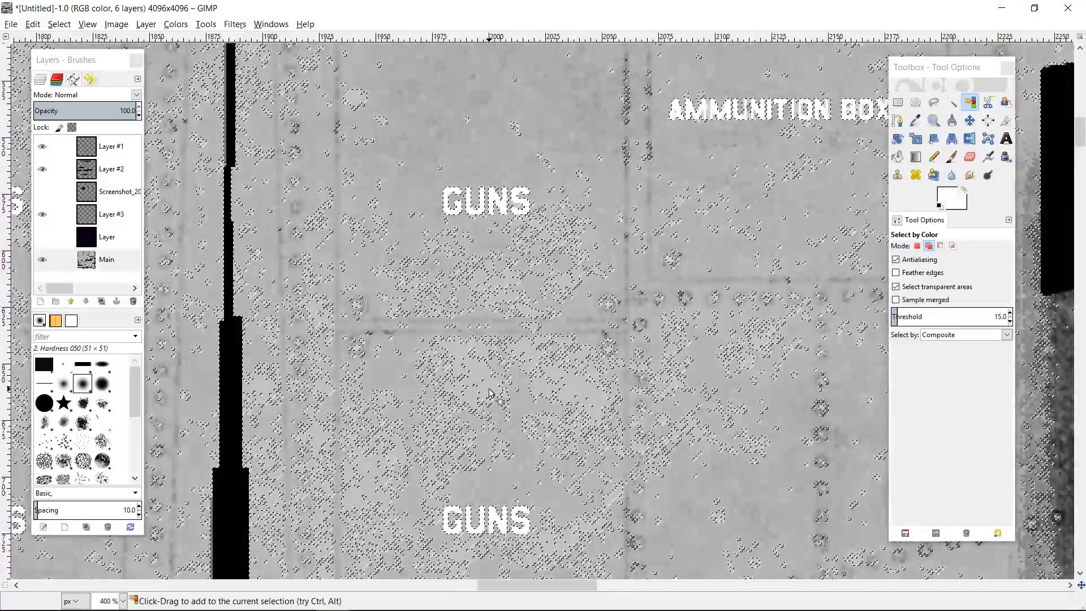
{"action": "left_click", "coordinate": [491, 385]}
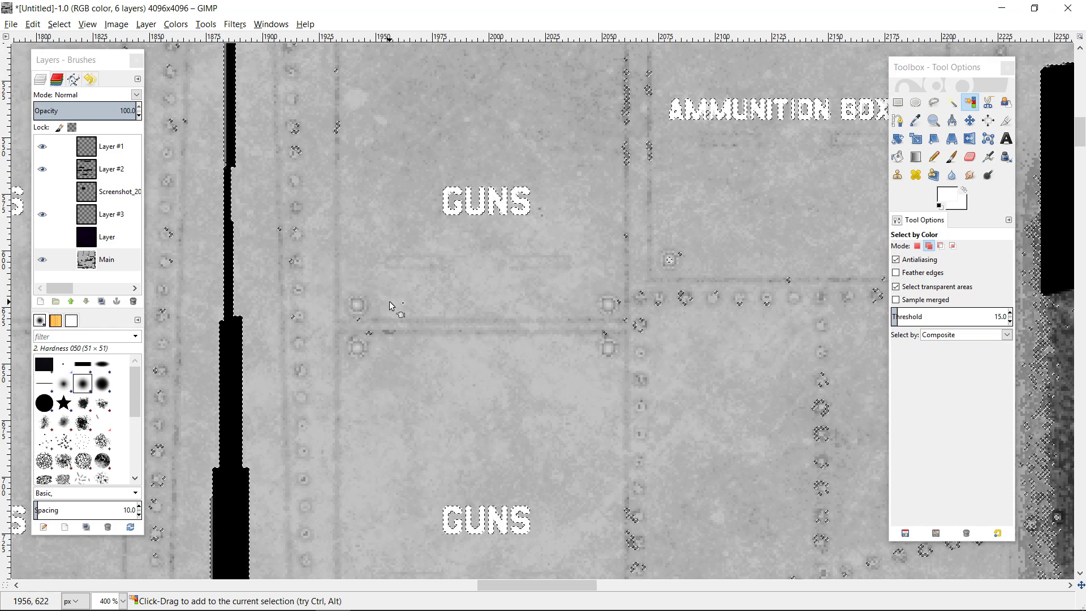
Step: Bucket-fill the whole selection on Layer #3 with the Clipboard leather pattern, and clear the selection
{"action": "scroll", "coordinate": [389, 301], "scroll_direction": "down", "scroll_amount": 2}
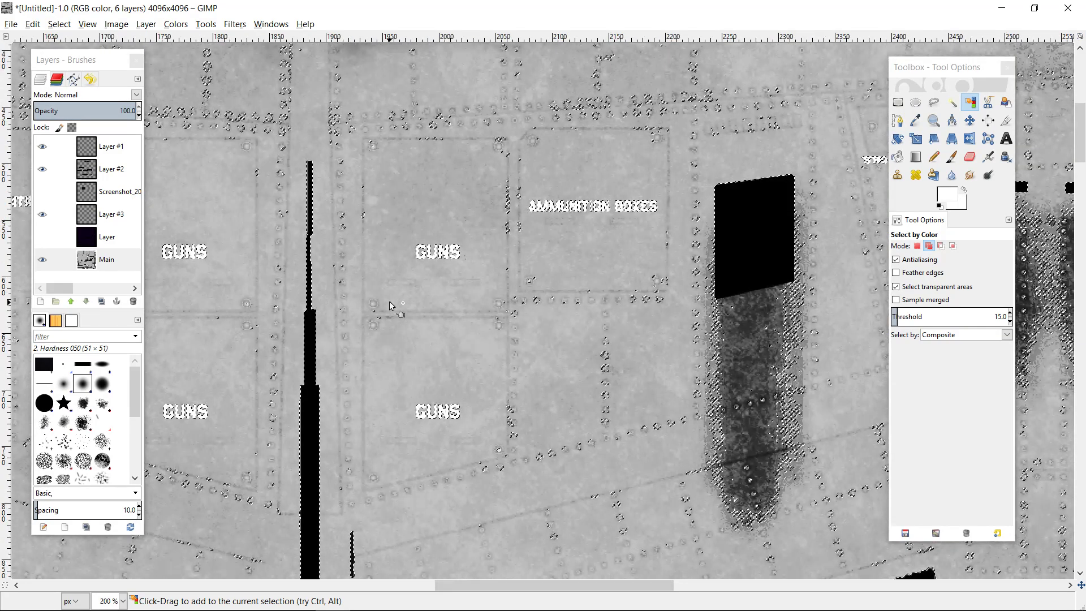
{"action": "scroll", "coordinate": [389, 306], "scroll_direction": "down", "scroll_amount": 2}
{"action": "scroll", "coordinate": [389, 305], "scroll_direction": "down", "scroll_amount": 3}
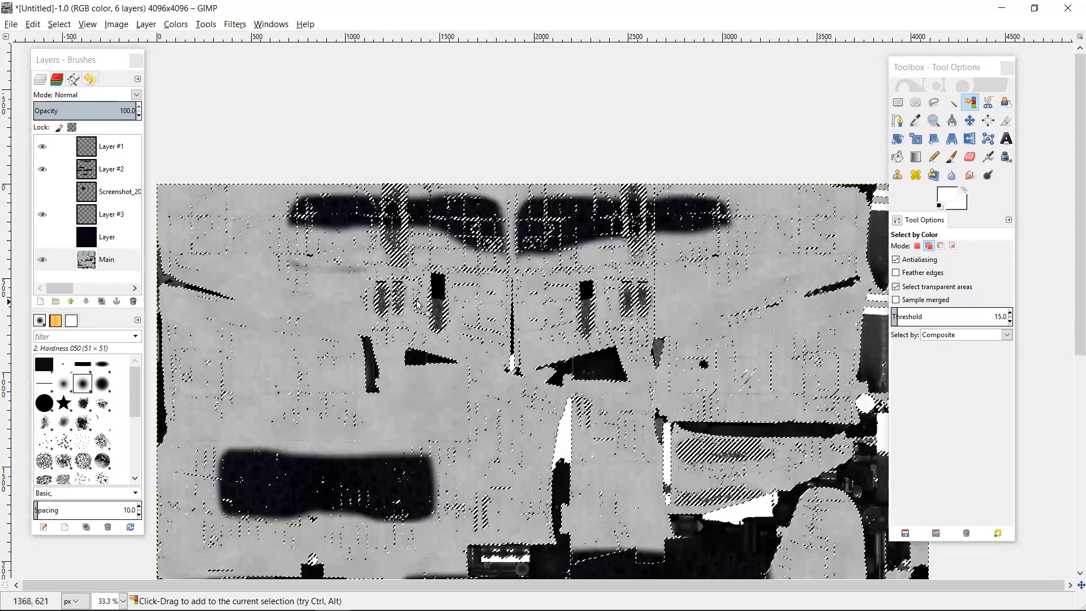
{"action": "scroll", "coordinate": [416, 305], "scroll_direction": "down", "scroll_amount": 5}
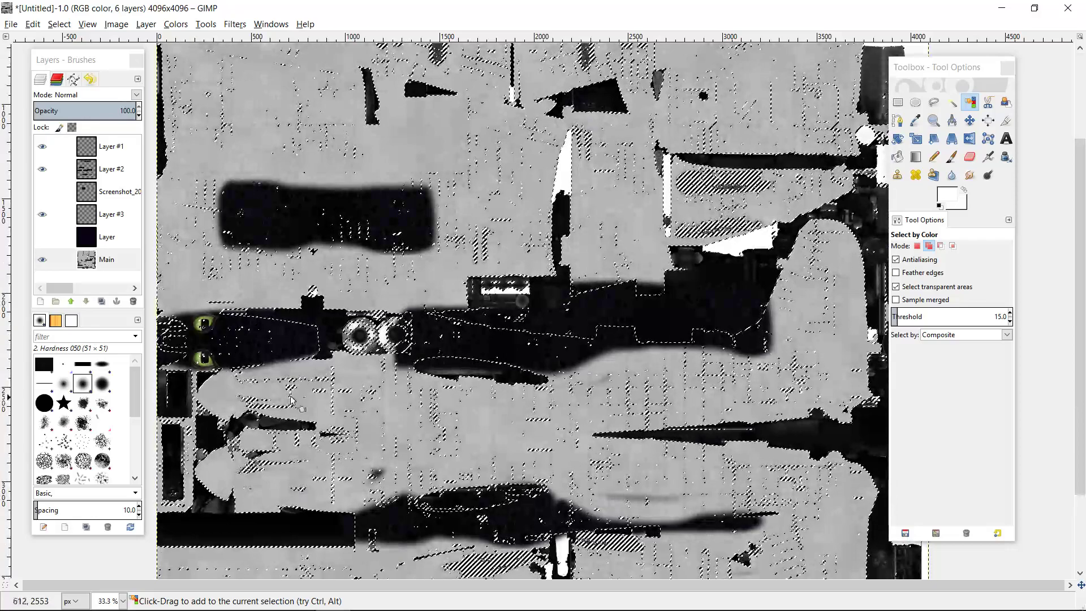
{"action": "left_click", "coordinate": [109, 215]}
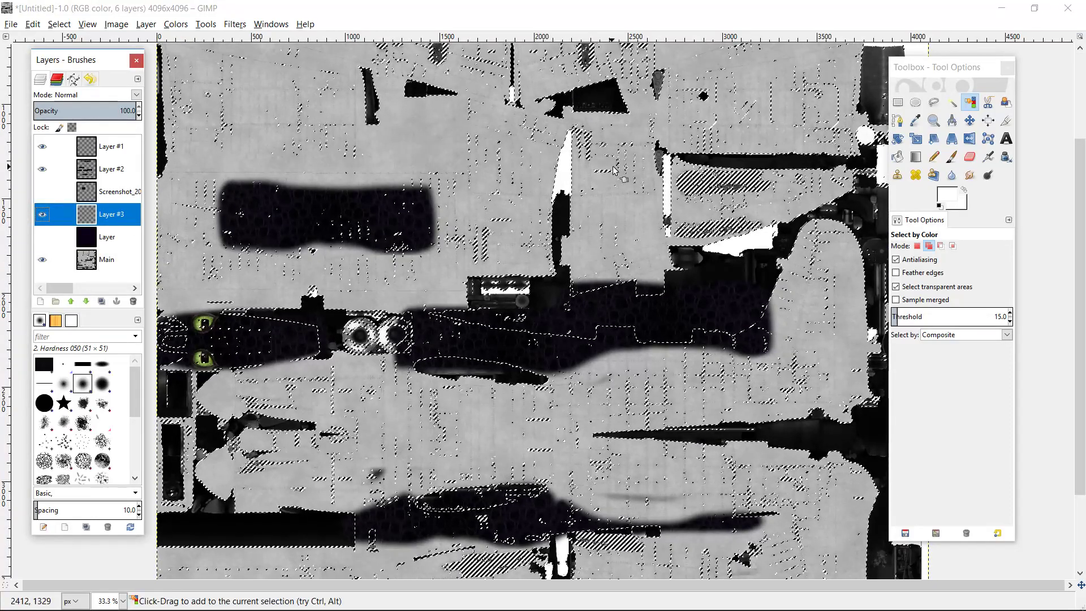
{"action": "left_click", "coordinate": [898, 157]}
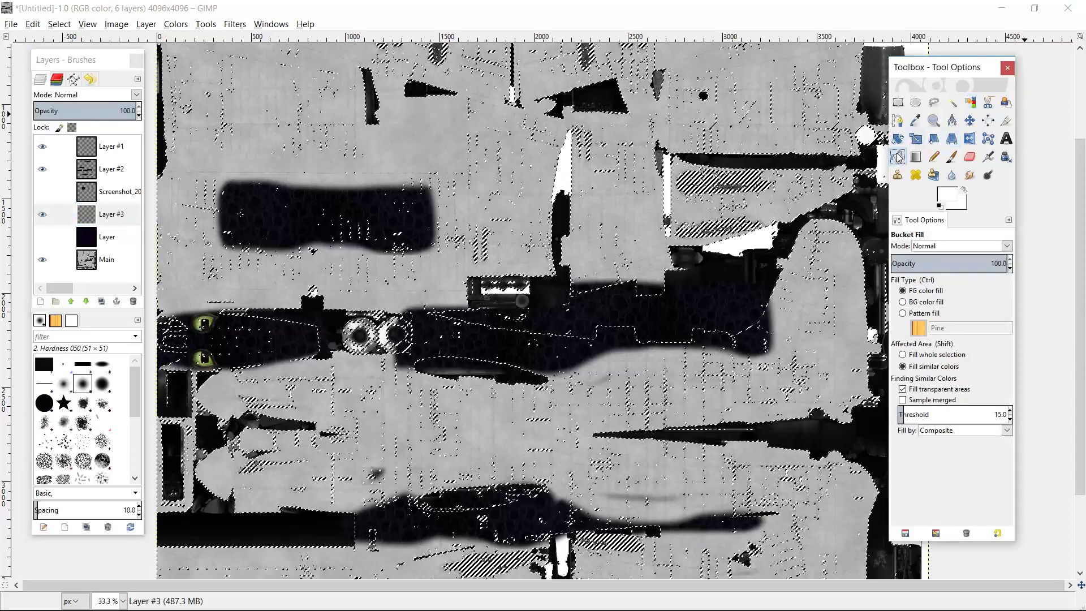
{"action": "left_click", "coordinate": [903, 313]}
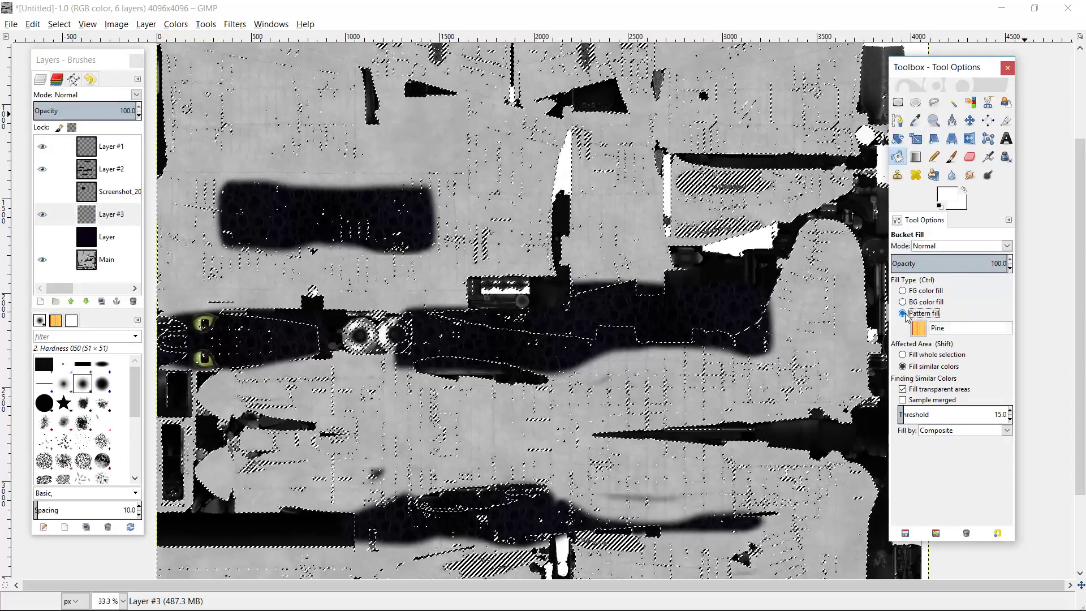
{"action": "left_click", "coordinate": [919, 328]}
{"action": "left_click", "coordinate": [922, 347]}
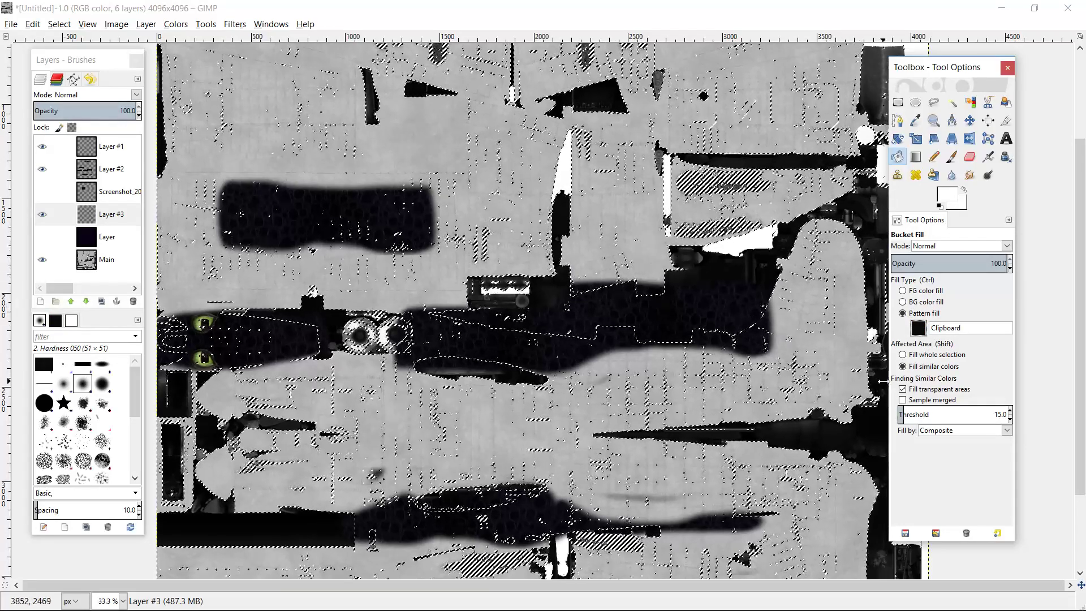
{"action": "left_click", "coordinate": [904, 356]}
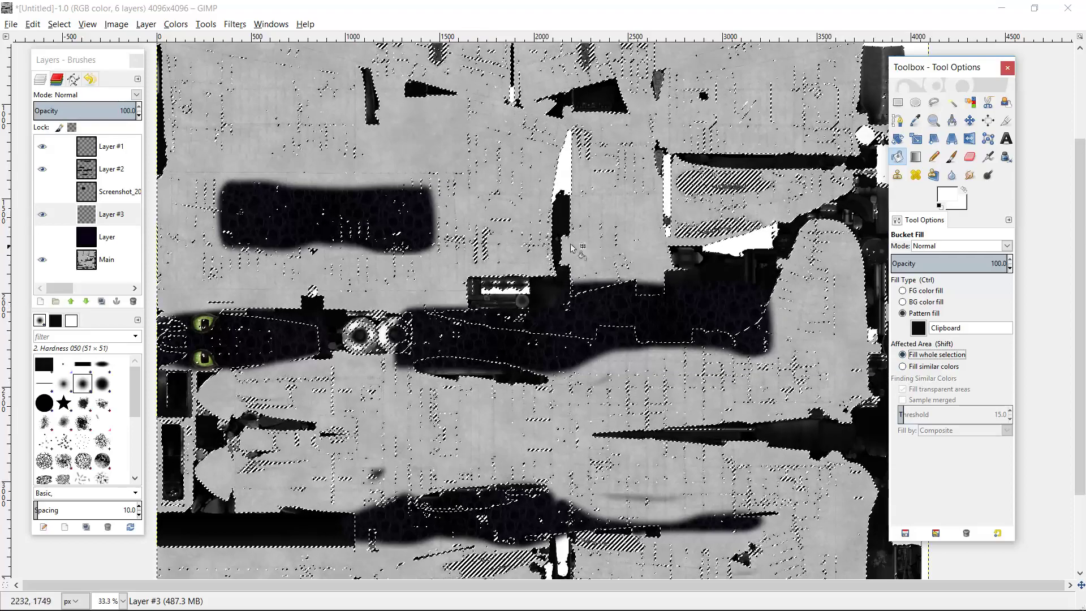
{"action": "left_click", "coordinate": [422, 146]}
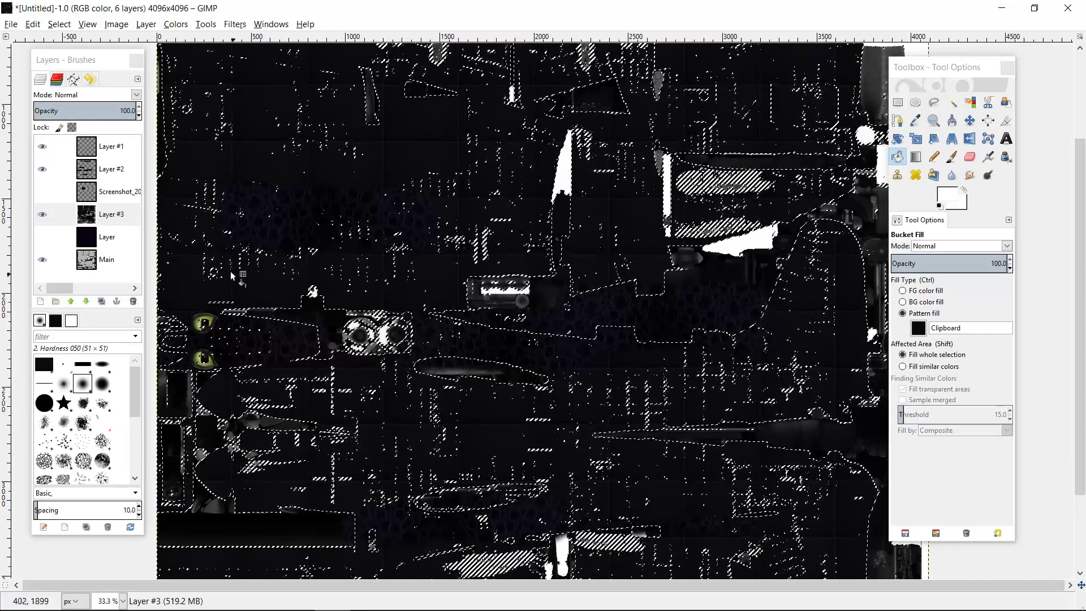
{"action": "left_click", "coordinate": [60, 24]}
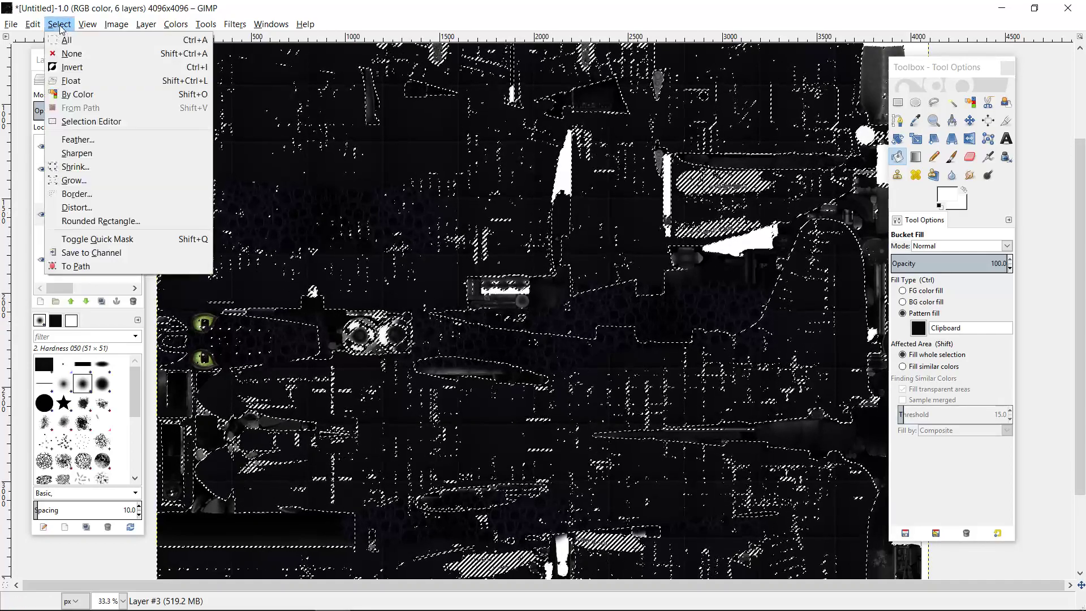
{"action": "left_click", "coordinate": [72, 54]}
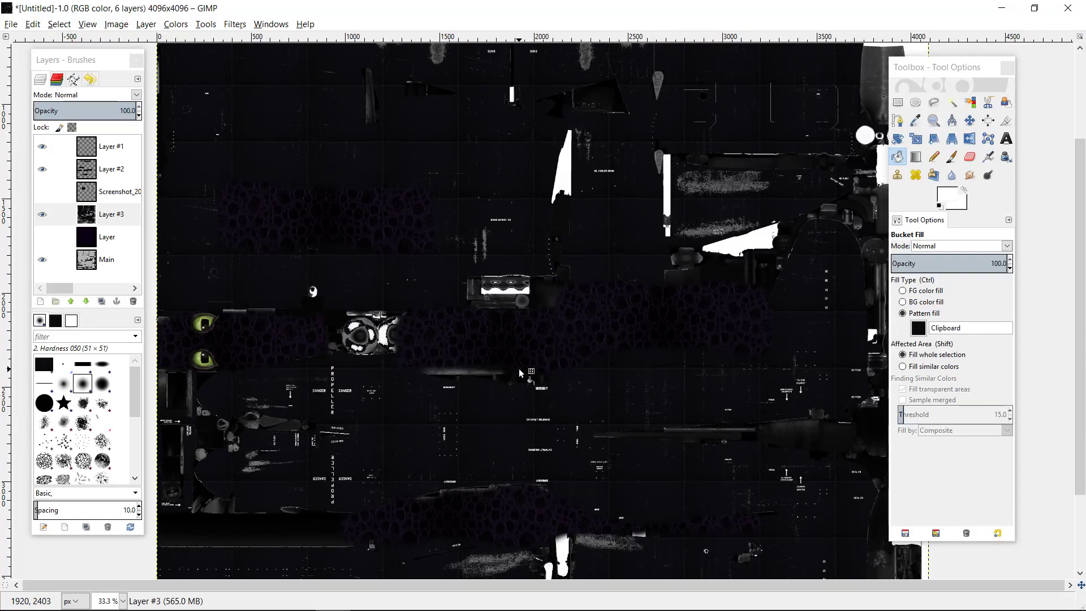
Step: Reduce the opacity of the scale patches on Layer #2 to 40
{"action": "scroll", "coordinate": [518, 369], "scroll_direction": "up", "scroll_amount": 3}
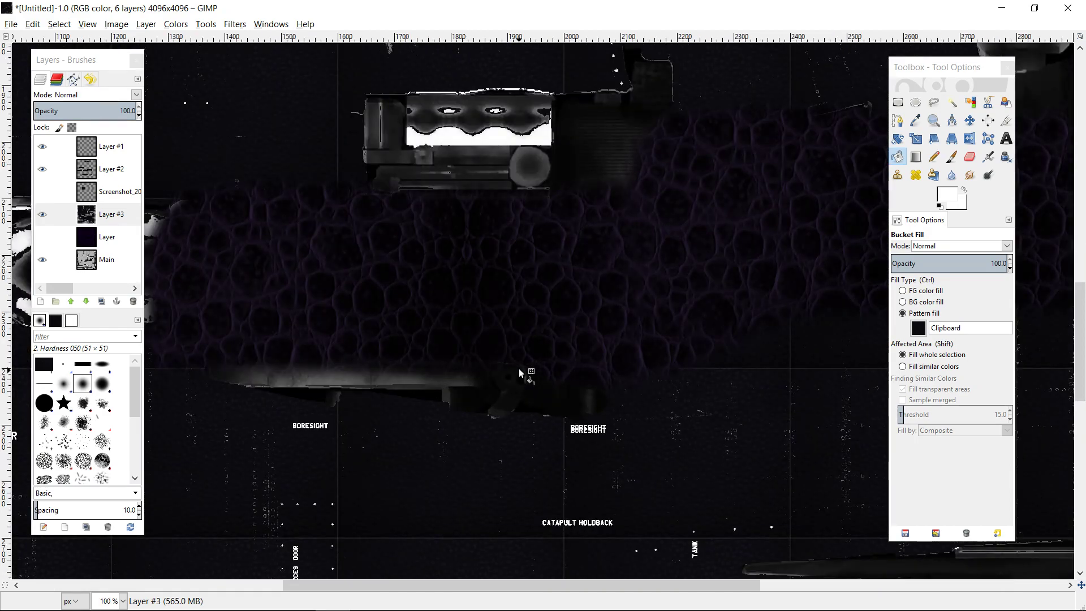
{"action": "scroll", "coordinate": [518, 368], "scroll_direction": "up", "scroll_amount": 1}
{"action": "scroll", "coordinate": [518, 368], "scroll_direction": "down", "scroll_amount": 2}
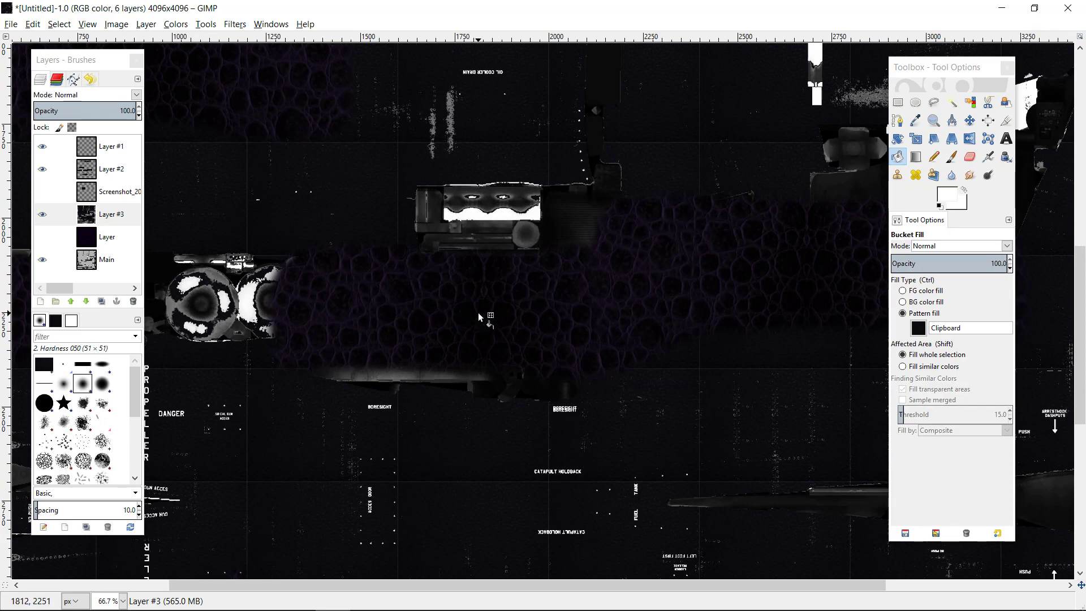
{"action": "scroll", "coordinate": [478, 316], "scroll_direction": "down", "scroll_amount": 3}
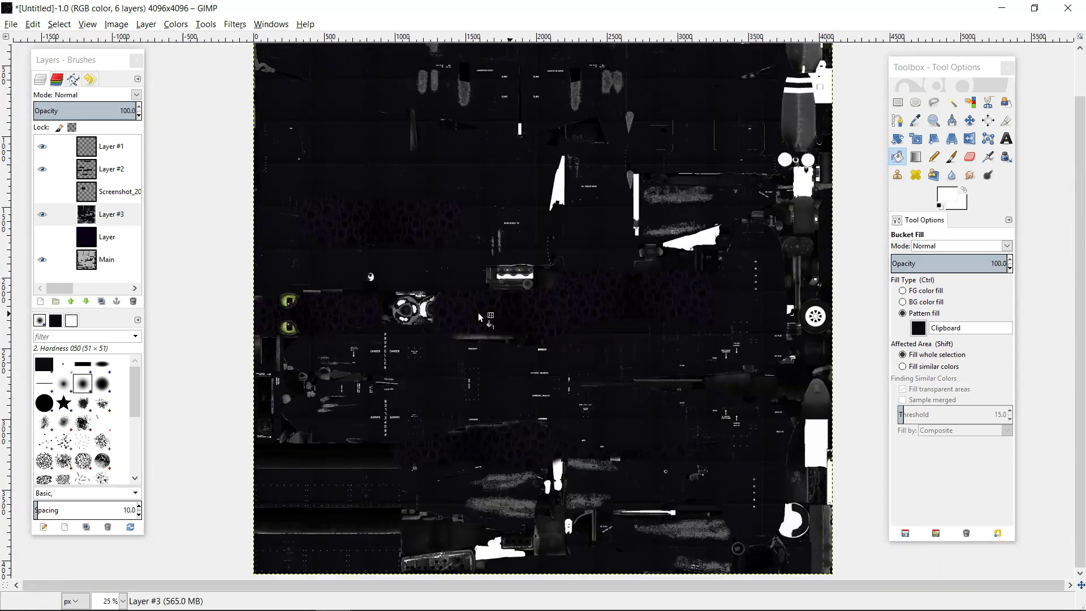
{"action": "scroll", "coordinate": [384, 216], "scroll_direction": "up", "scroll_amount": 2}
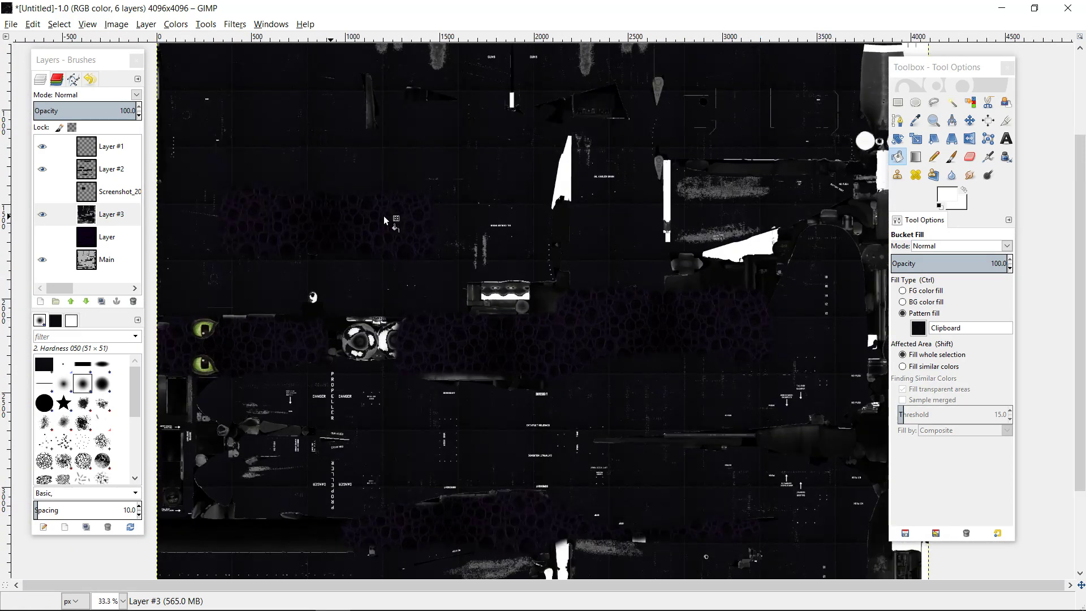
{"action": "scroll", "coordinate": [383, 216], "scroll_direction": "down", "scroll_amount": 1}
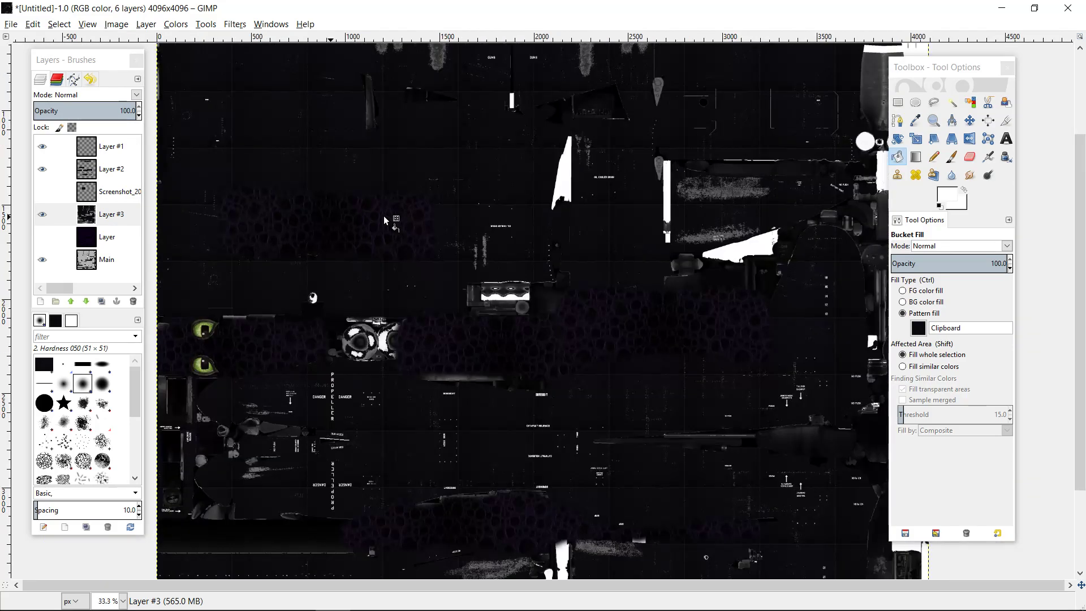
{"action": "left_click", "coordinate": [112, 171]}
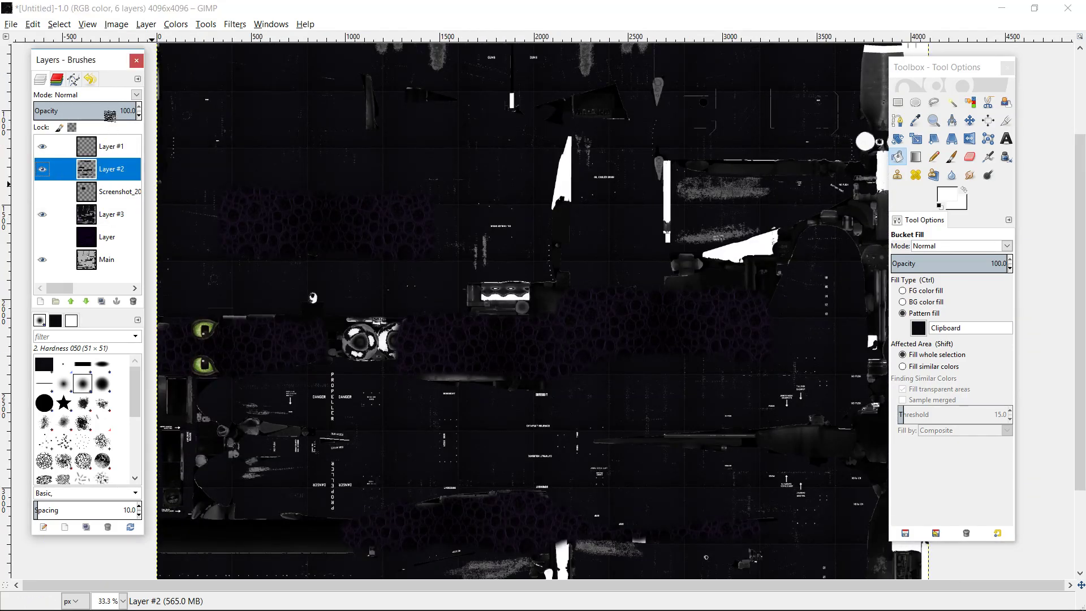
{"action": "left_click", "coordinate": [110, 115]}
{"action": "type", "text": "40"}
{"action": "key", "text": "Return"}
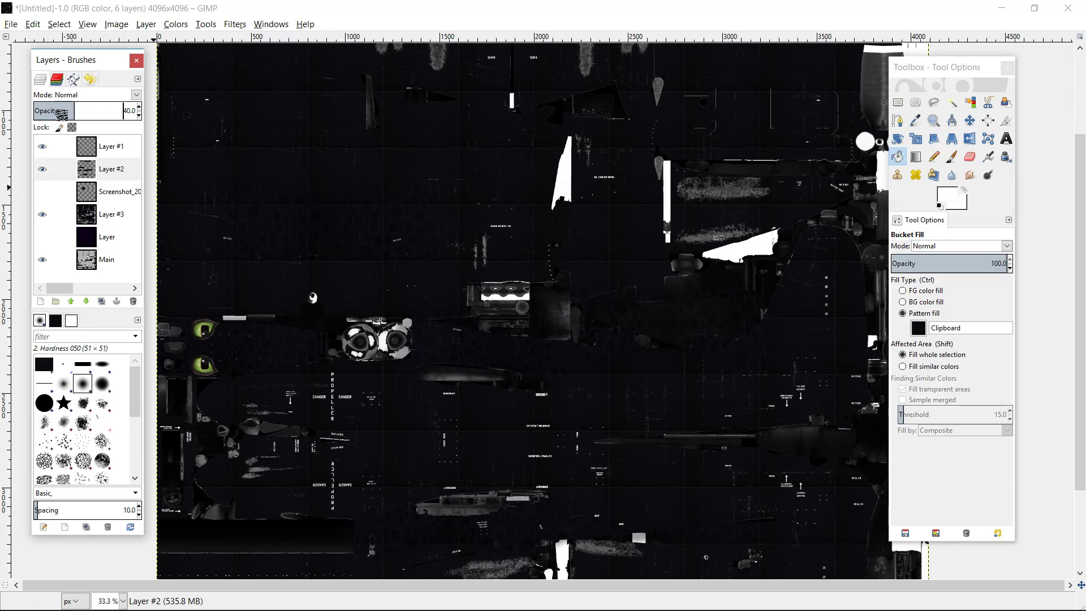
Step: Examine up close how the fainter scale patches blend into the leather texture around the engine and BORESIGHT marking
{"action": "left_click", "coordinate": [970, 121]}
{"action": "scroll", "coordinate": [352, 287], "scroll_direction": "up", "scroll_amount": 5}
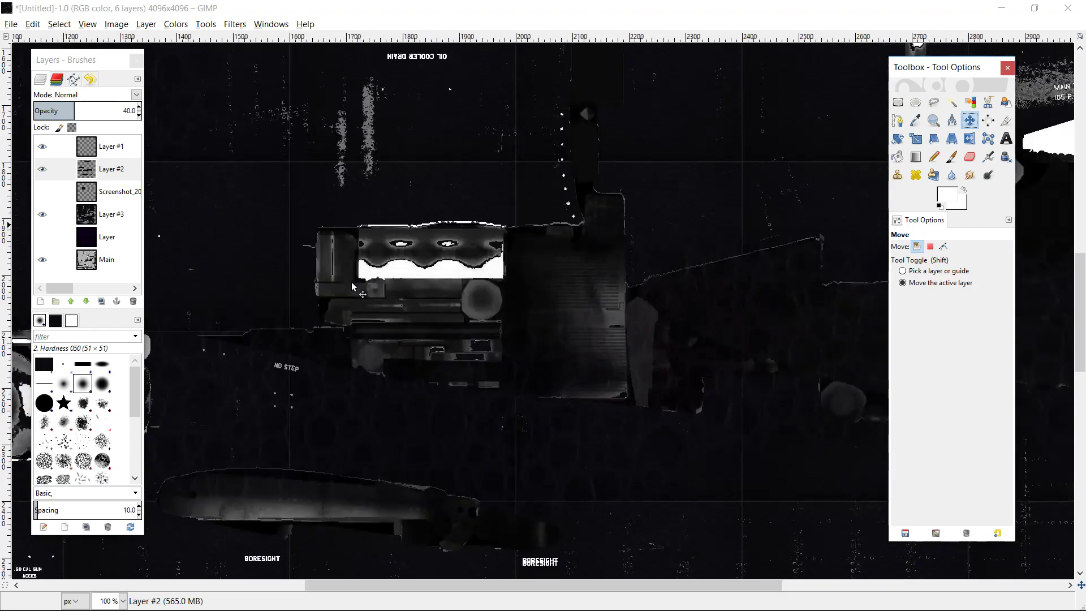
{"action": "scroll", "coordinate": [409, 314], "scroll_direction": "down", "scroll_amount": 4}
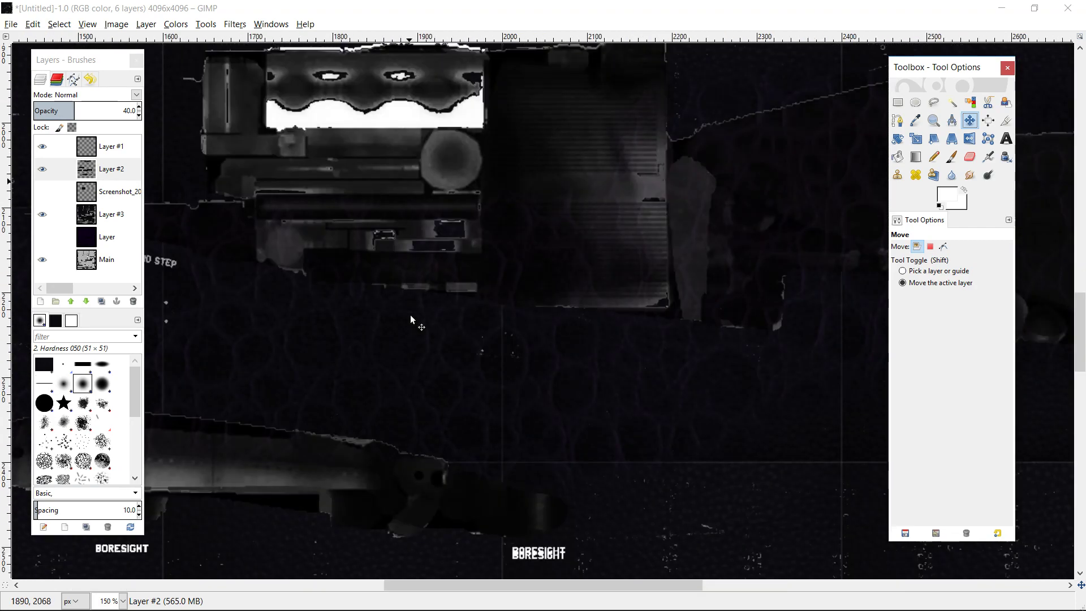
{"action": "scroll", "coordinate": [542, 375], "scroll_direction": "up", "scroll_amount": 2}
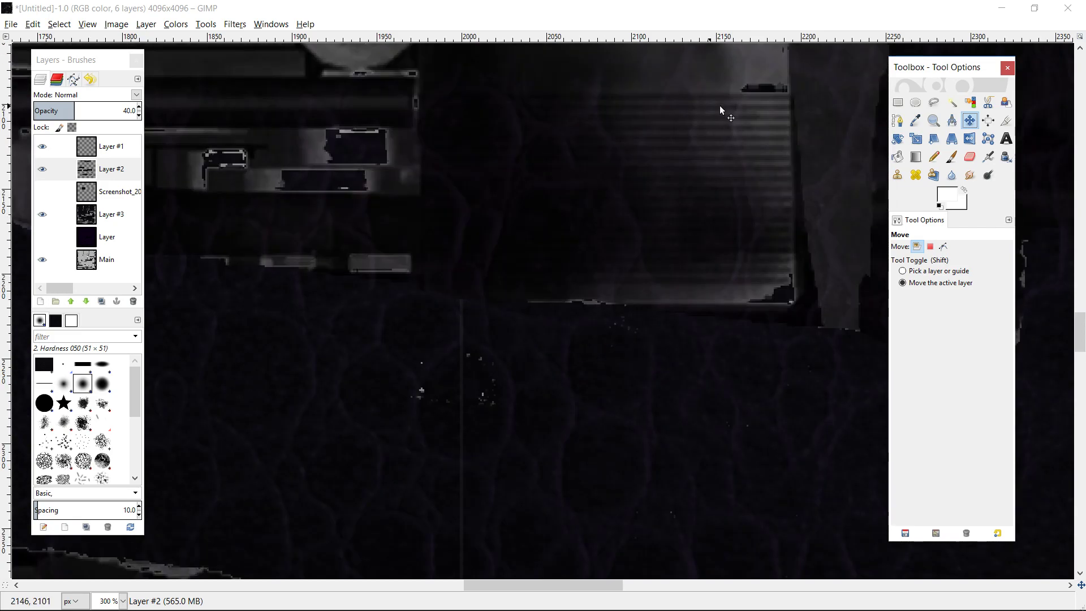
{"action": "scroll", "coordinate": [563, 226], "scroll_direction": "down", "scroll_amount": 8}
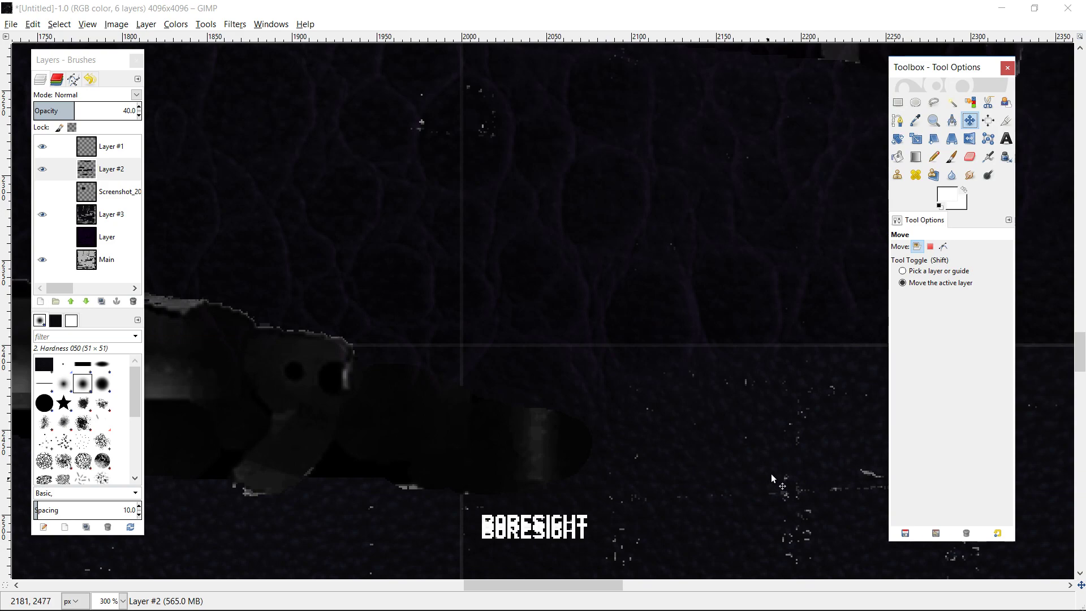
Step: Check the Screenshot layer's contribution to the skin and delete that layer
{"action": "scroll", "coordinate": [701, 419], "scroll_direction": "up", "scroll_amount": 4}
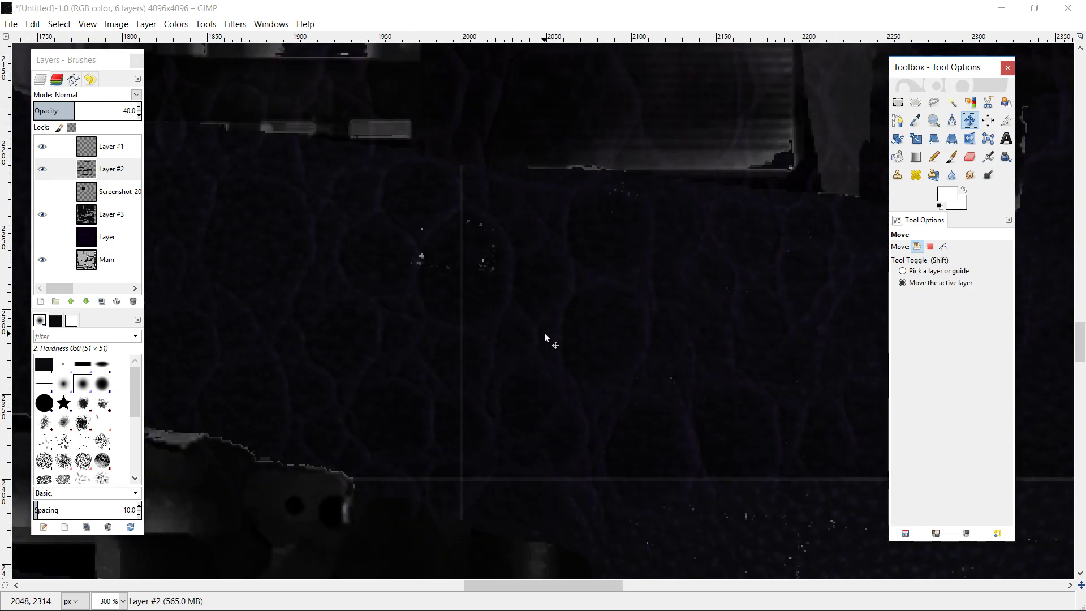
{"action": "scroll", "coordinate": [544, 333], "scroll_direction": "down", "scroll_amount": 3, "text": "ctrl"}
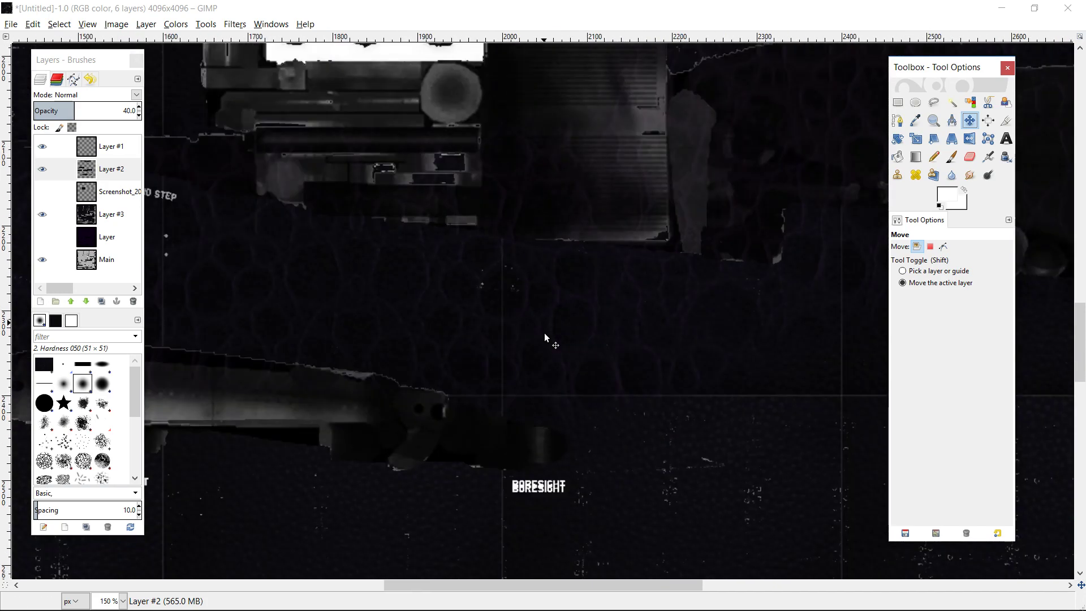
{"action": "scroll", "coordinate": [545, 335], "scroll_direction": "down", "scroll_amount": 1, "text": "ctrl"}
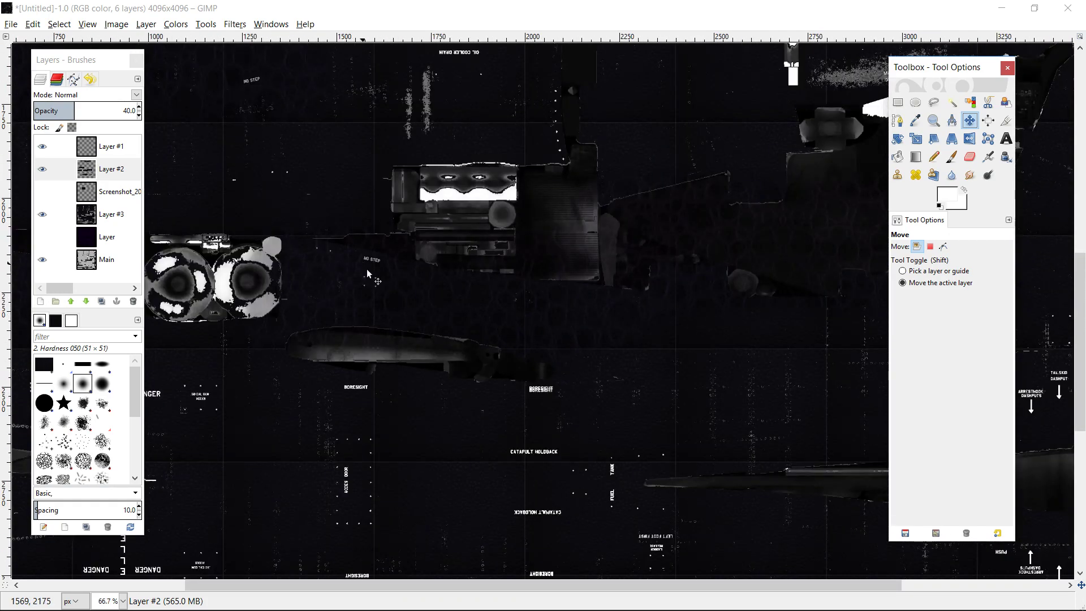
{"action": "scroll", "coordinate": [363, 264], "scroll_direction": "down", "scroll_amount": 2, "text": "ctrl"}
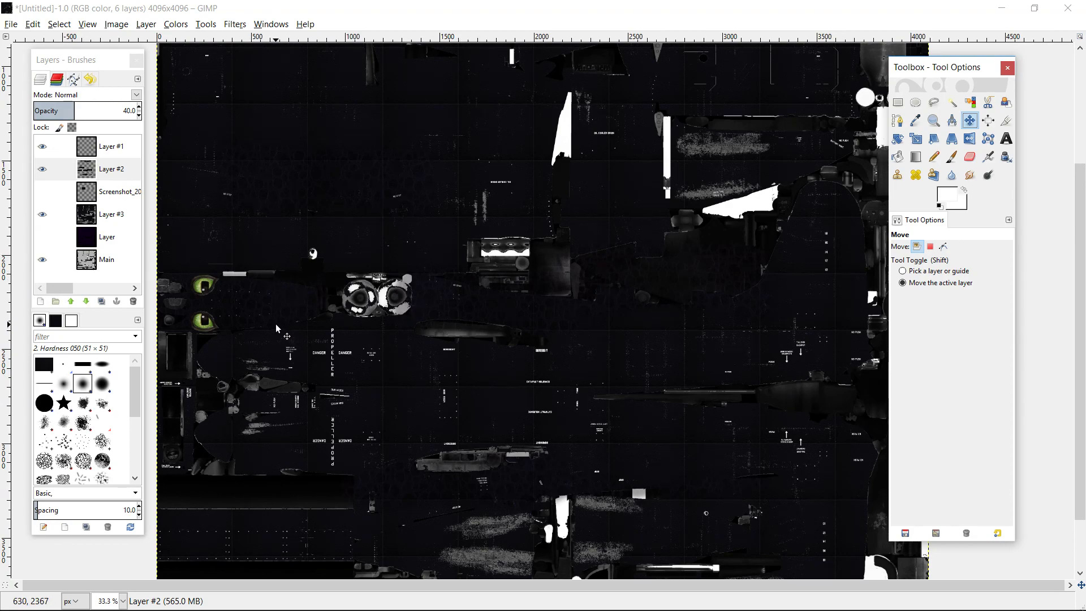
{"action": "scroll", "coordinate": [316, 311], "scroll_direction": "up", "scroll_amount": 3}
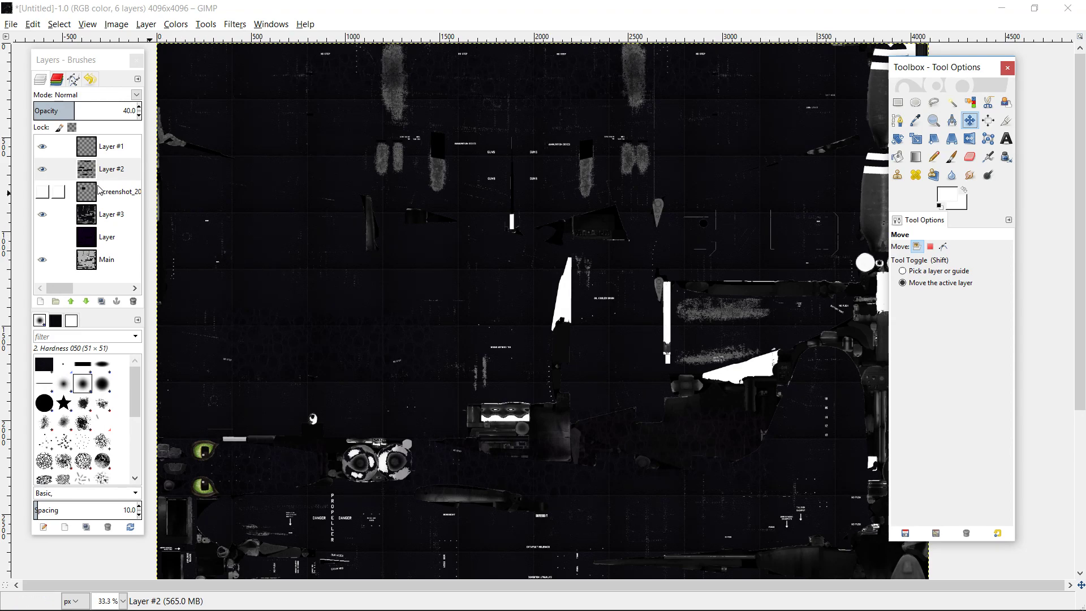
{"action": "left_click", "coordinate": [43, 198]}
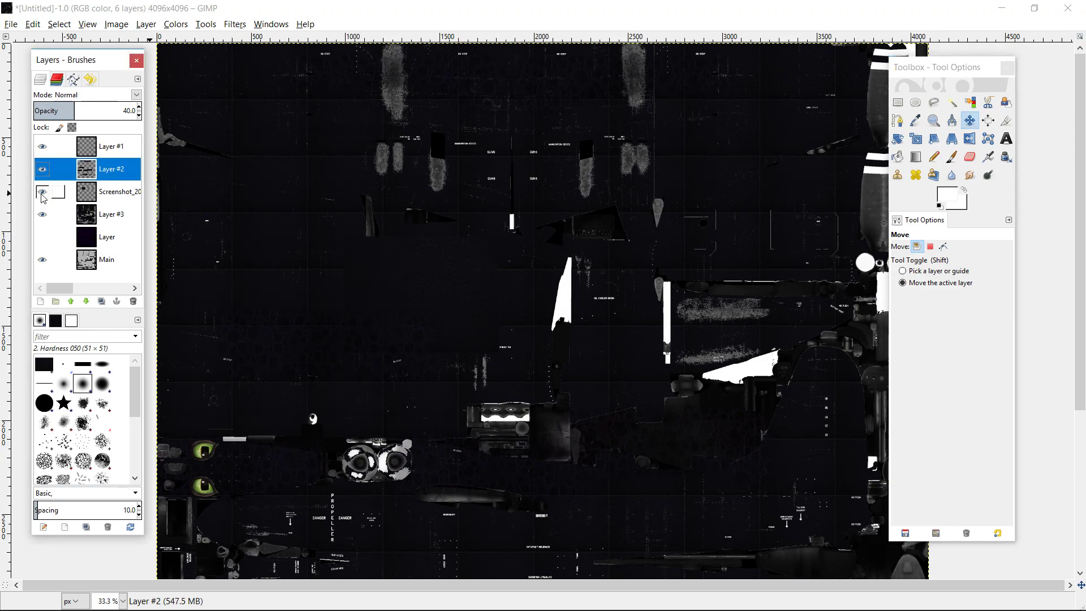
{"action": "left_click", "coordinate": [117, 196]}
{"action": "key", "text": "Delete"}
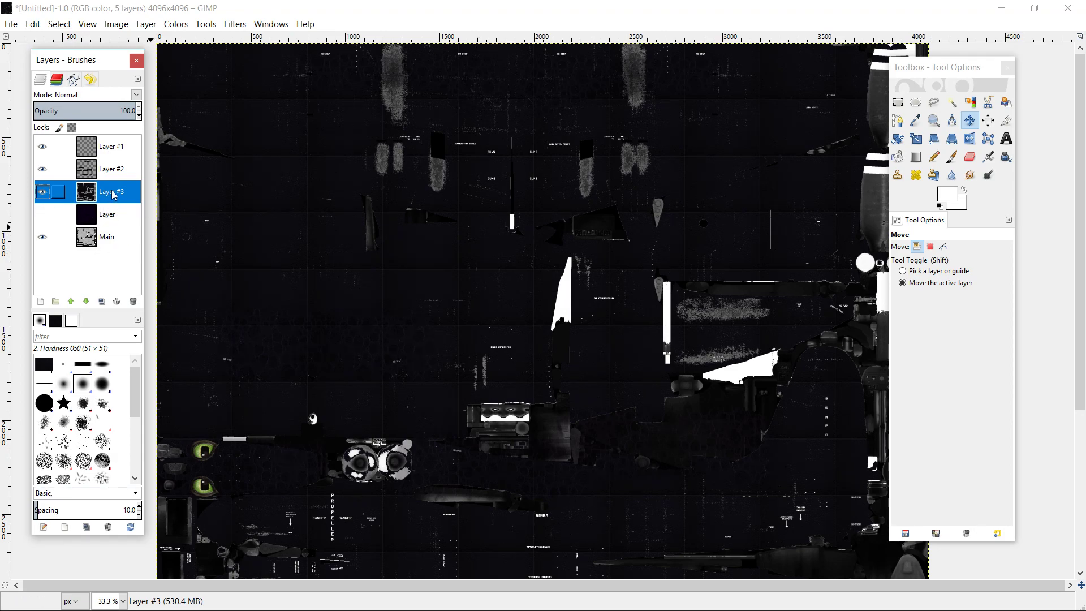
Step: Make Layer #2 active and hide Layer #3 and Layer so the scale patches show directly over Main
{"action": "left_click", "coordinate": [51, 177]}
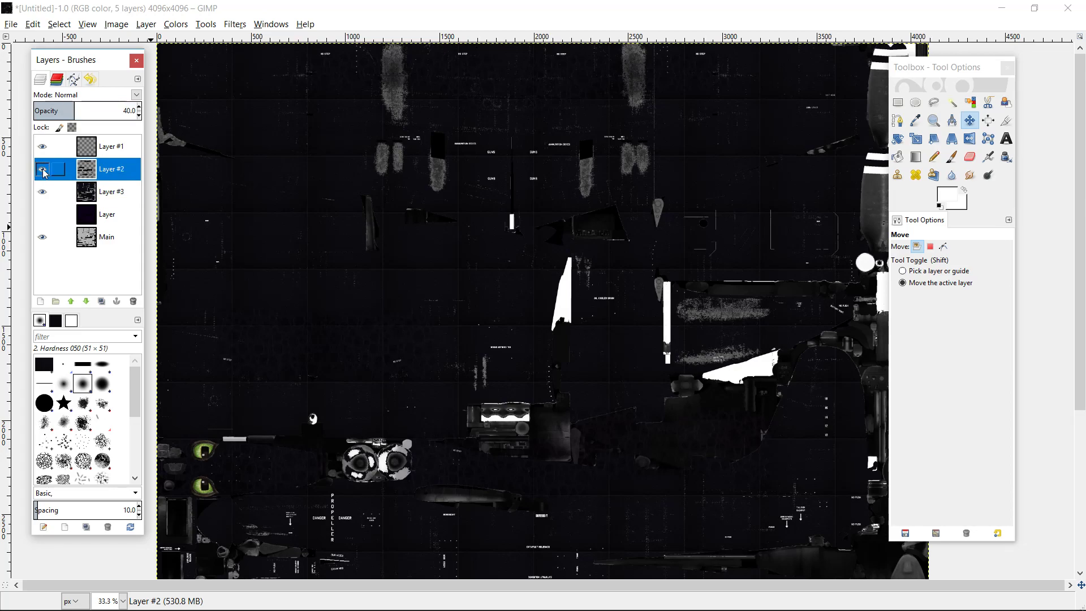
{"action": "left_click", "coordinate": [42, 214]}
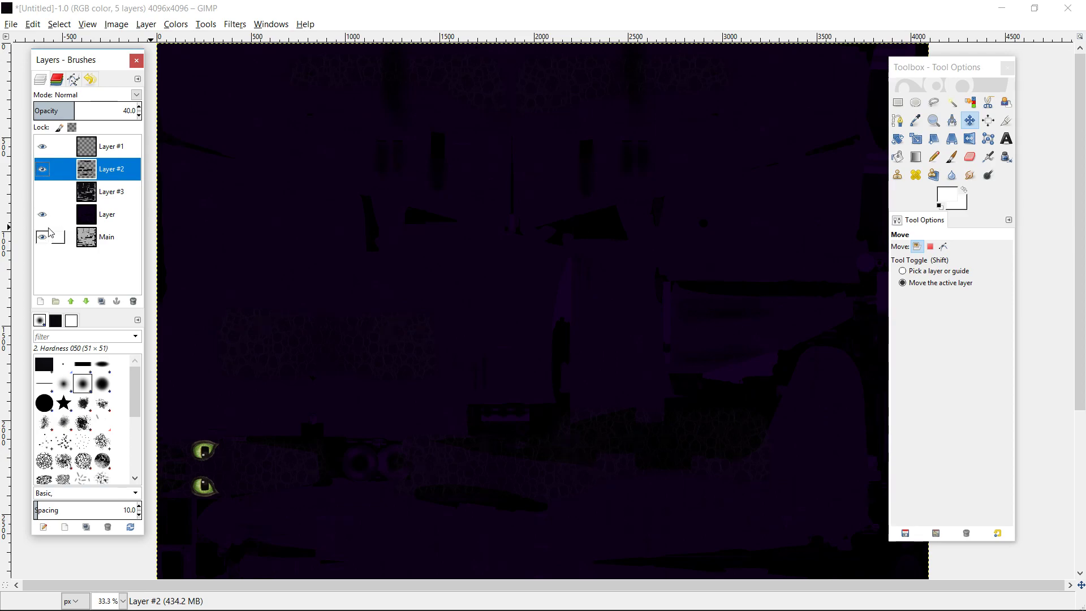
{"action": "left_click", "coordinate": [41, 214]}
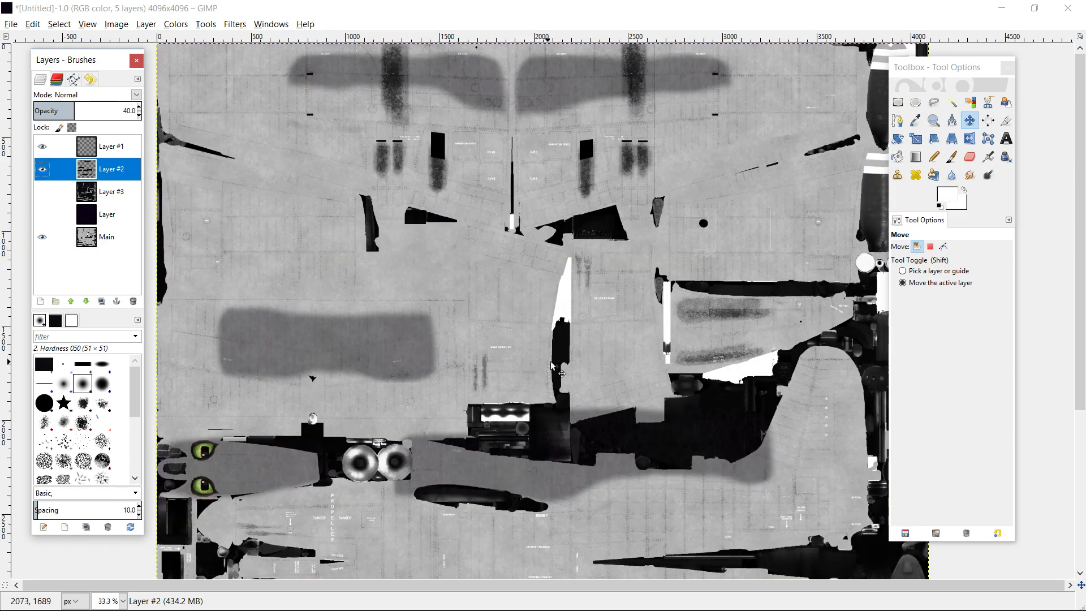
Step: Outline the engine and black bay area along the fuselage patch's upper edge with a freehand selection and clear the patch overspill on Layer #2
{"action": "scroll", "coordinate": [557, 367], "scroll_direction": "down", "scroll_amount": 3}
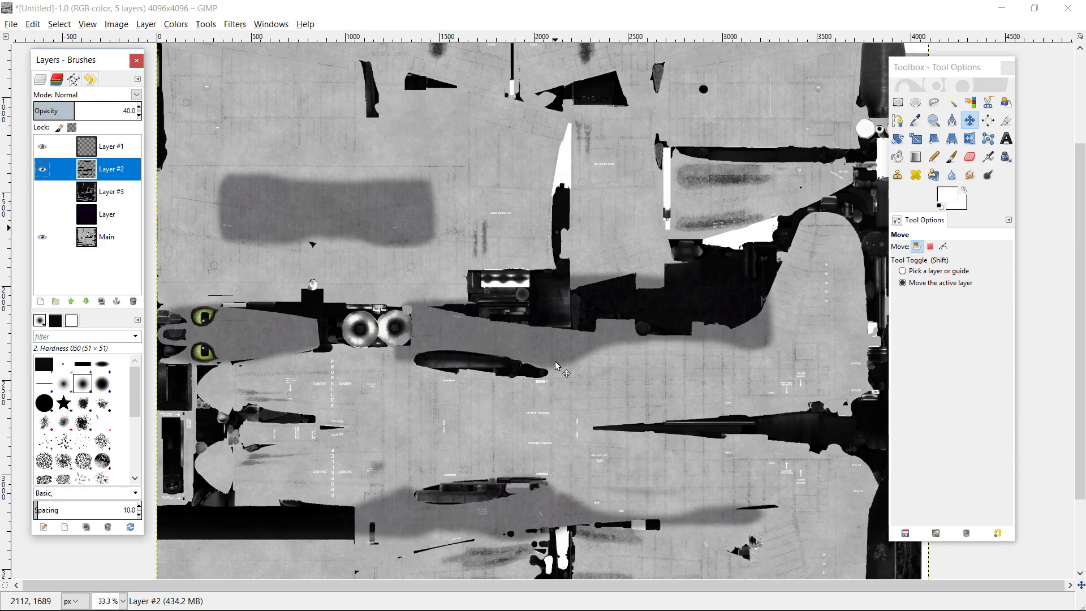
{"action": "scroll", "coordinate": [555, 363], "scroll_direction": "up", "scroll_amount": 2}
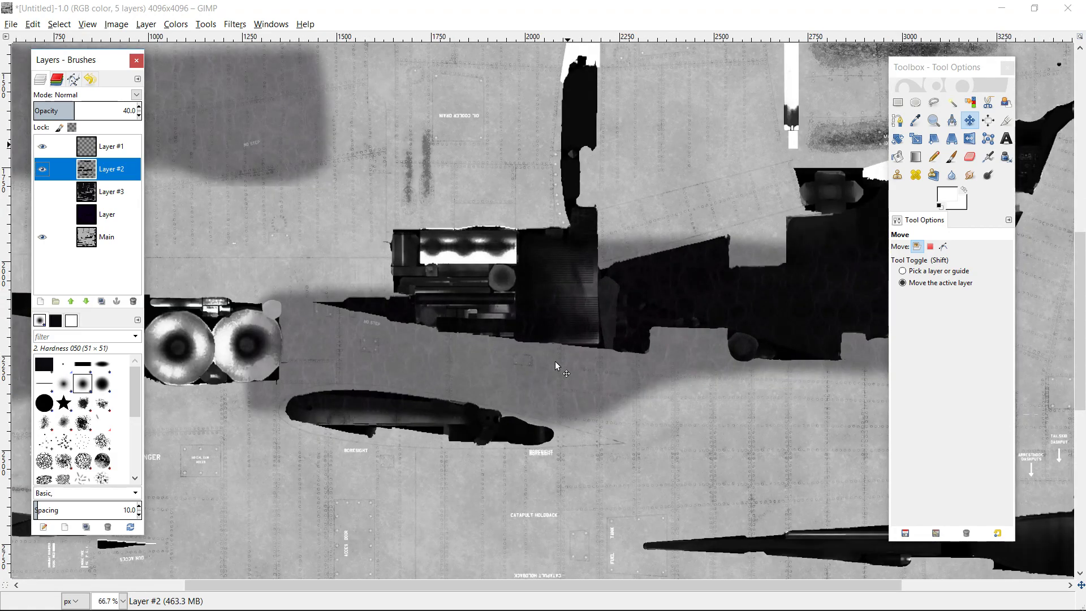
{"action": "scroll", "coordinate": [555, 363], "scroll_direction": "down", "scroll_amount": 1}
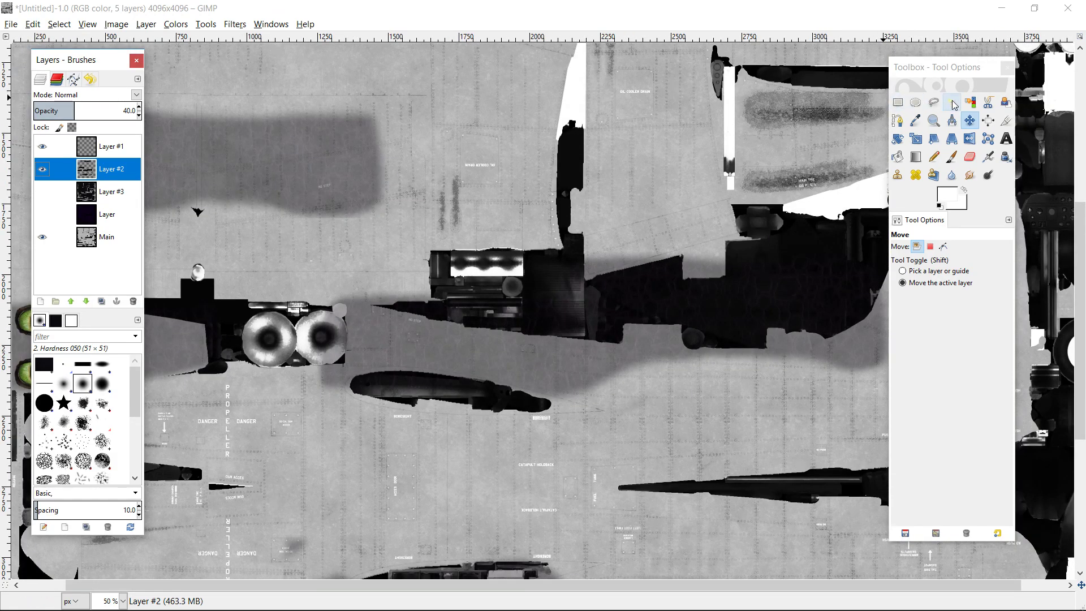
{"action": "left_click", "coordinate": [934, 102]}
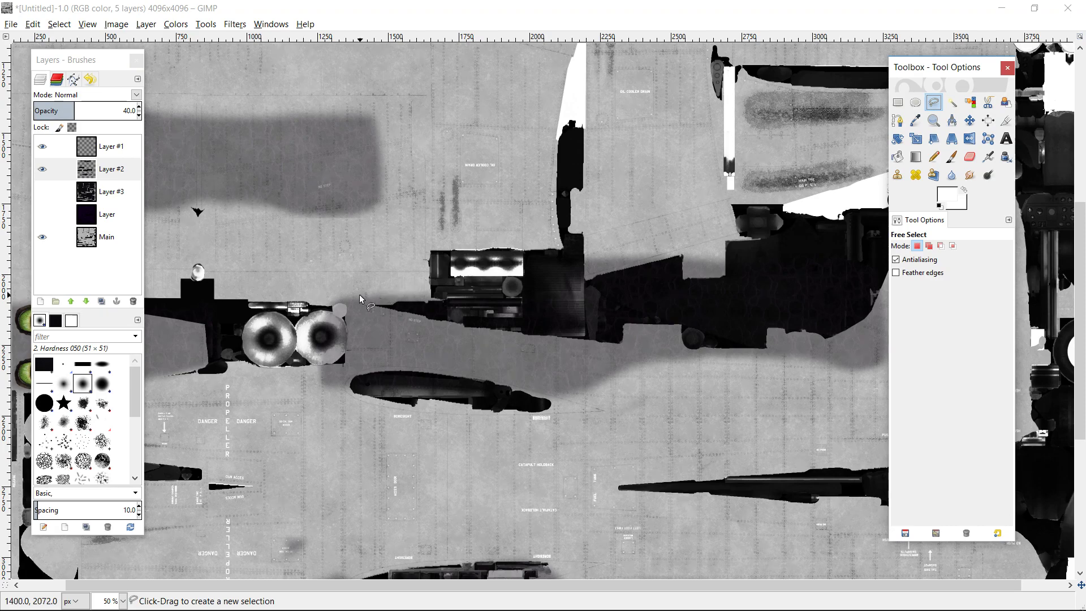
{"action": "left_click_drag", "start_coordinate": [329, 303], "coordinate": [417, 314]}
{"action": "mouse_move", "coordinate": [491, 331]}
{"action": "left_mouse_down"}
{"action": "mouse_move", "coordinate": [618, 342]}
{"action": "mouse_move", "coordinate": [637, 317]}
{"action": "mouse_move", "coordinate": [675, 321]}
{"action": "mouse_move", "coordinate": [698, 345]}
{"action": "mouse_move", "coordinate": [767, 330]}
{"action": "left_mouse_up"}
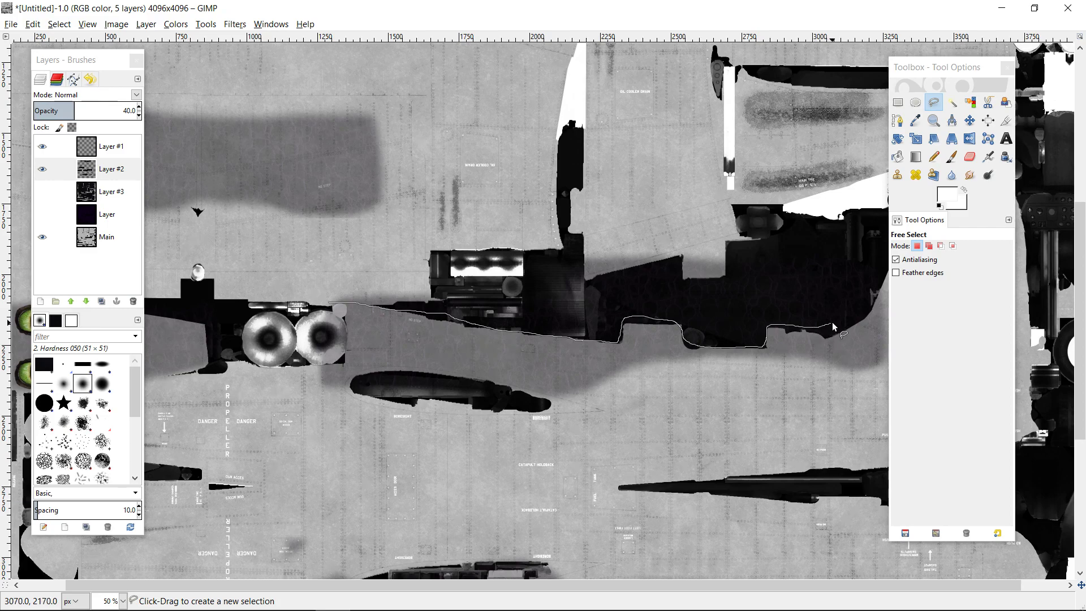
{"action": "mouse_move", "coordinate": [803, 264]}
{"action": "left_mouse_down"}
{"action": "mouse_move", "coordinate": [689, 227]}
{"action": "mouse_move", "coordinate": [489, 217]}
{"action": "mouse_move", "coordinate": [342, 278]}
{"action": "mouse_move", "coordinate": [329, 304]}
{"action": "left_mouse_up"}
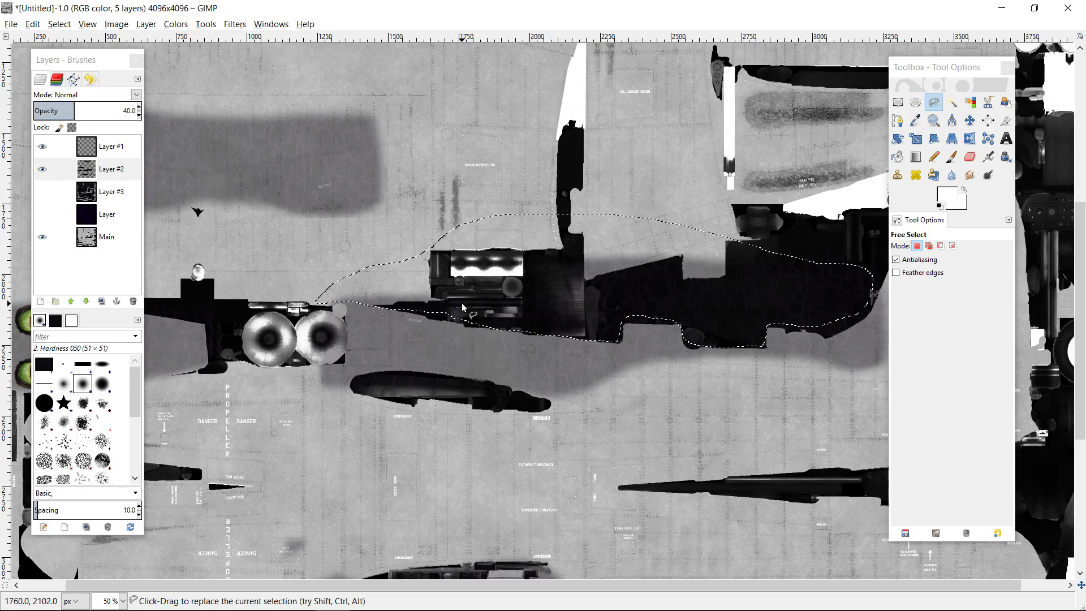
Step: Cut away the upper part of the wide scale patch on Layer #2 along the V-shaped panel line, and clear the selection
{"action": "scroll", "coordinate": [465, 315], "scroll_direction": "up", "scroll_amount": 5}
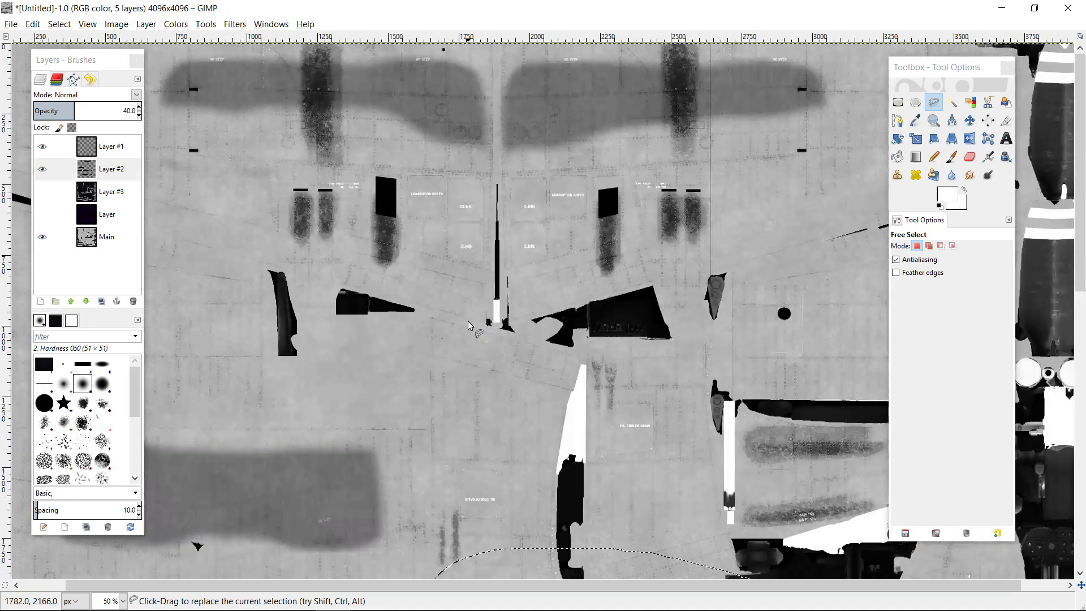
{"action": "scroll", "coordinate": [468, 321], "scroll_direction": "down", "scroll_amount": 1}
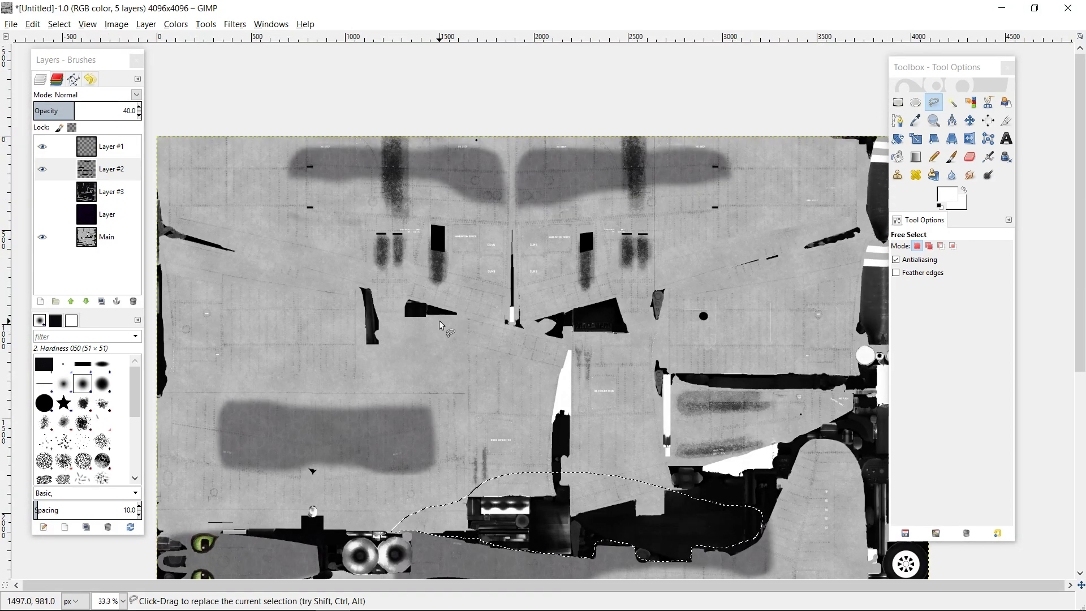
{"action": "scroll", "coordinate": [439, 322], "scroll_direction": "down", "scroll_amount": 4}
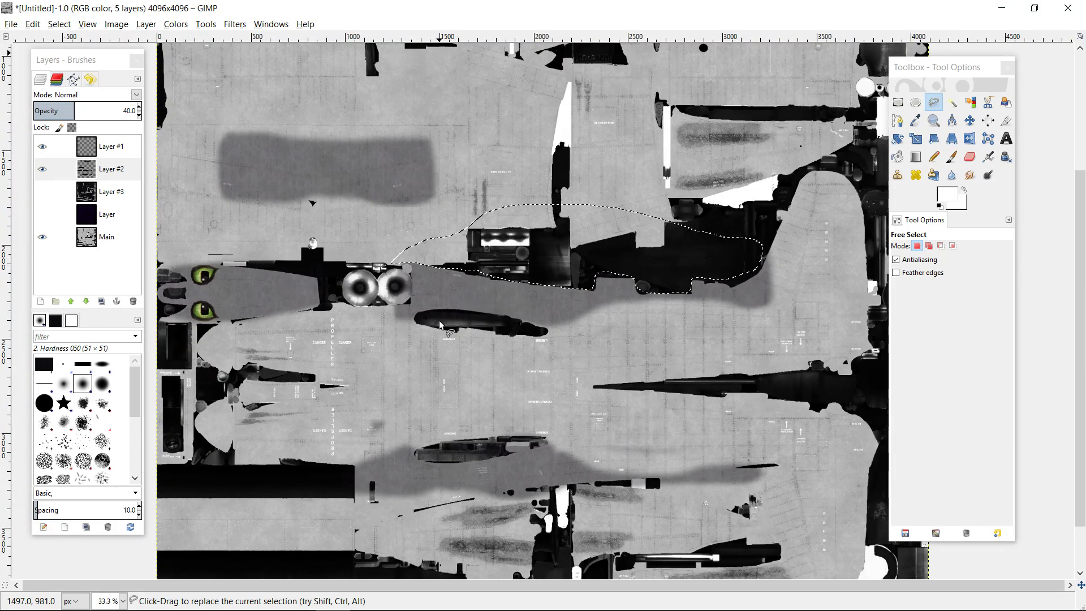
{"action": "left_click", "coordinate": [209, 161]}
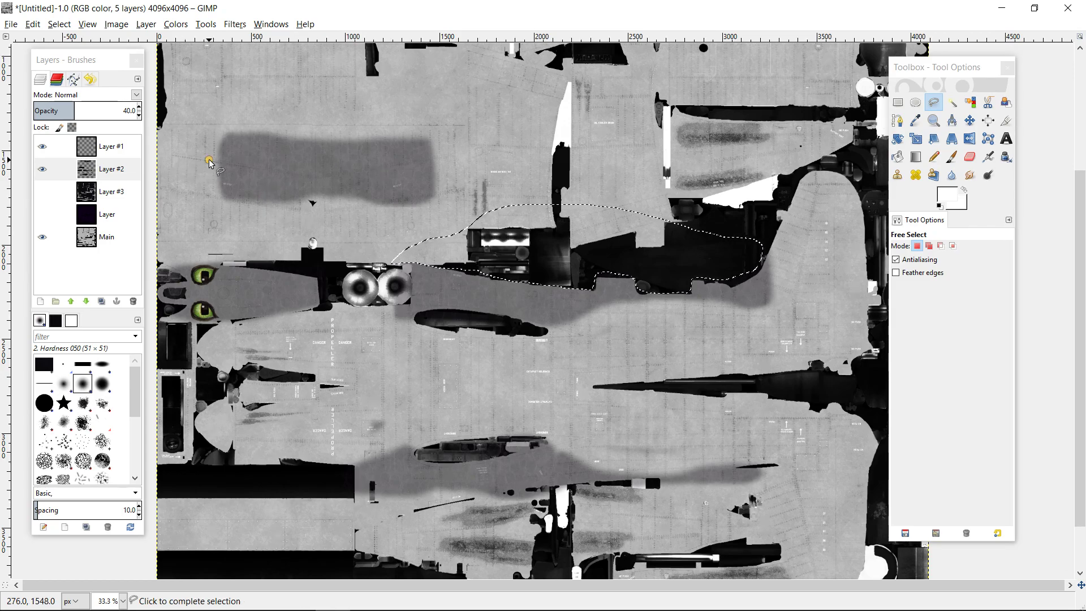
{"action": "left_click", "coordinate": [315, 176]}
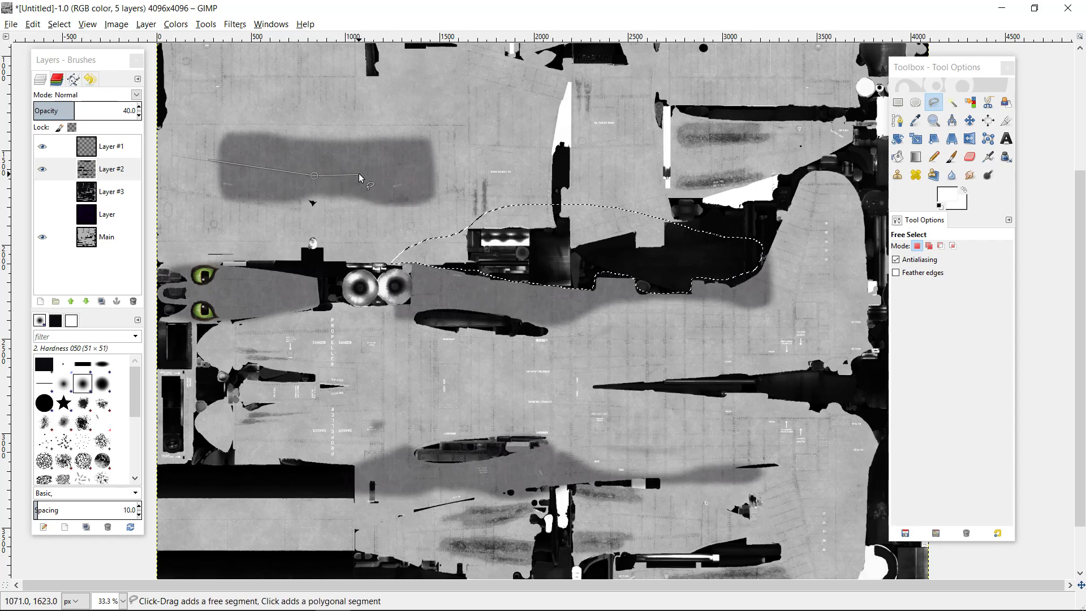
{"action": "scroll", "coordinate": [359, 174], "scroll_direction": "up", "scroll_amount": 2}
{"action": "scroll", "coordinate": [359, 173], "scroll_direction": "up", "scroll_amount": 1}
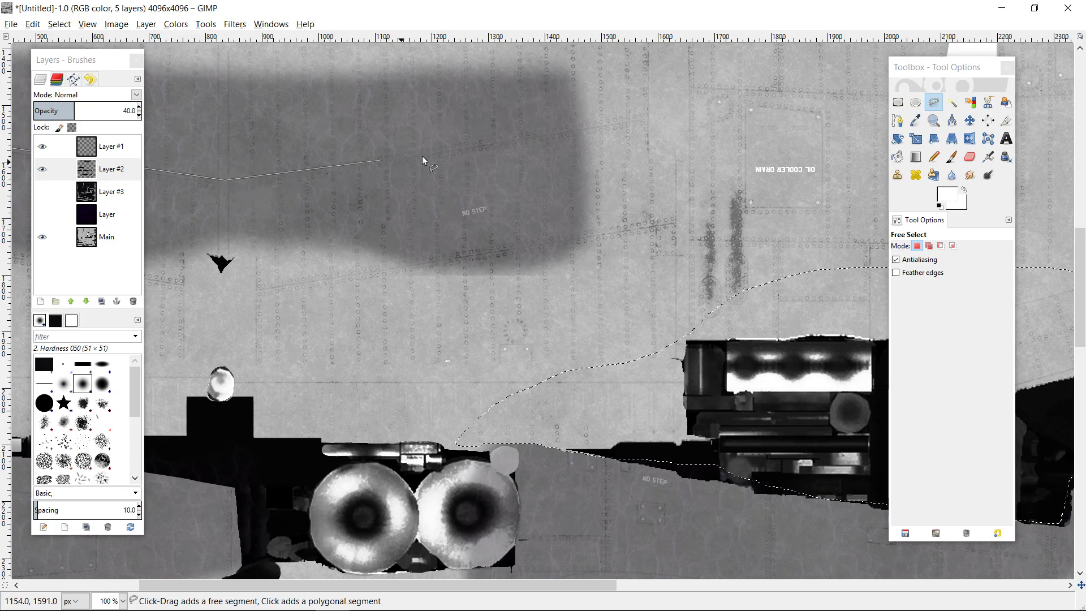
{"action": "left_click", "coordinate": [593, 117]}
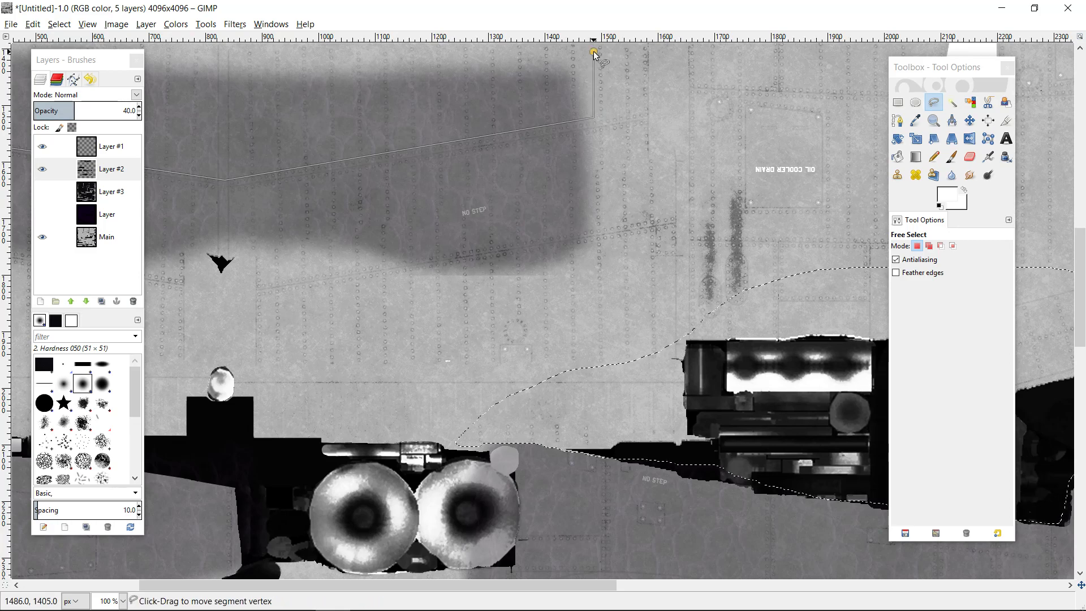
{"action": "scroll", "coordinate": [459, 131], "scroll_direction": "down", "scroll_amount": 2}
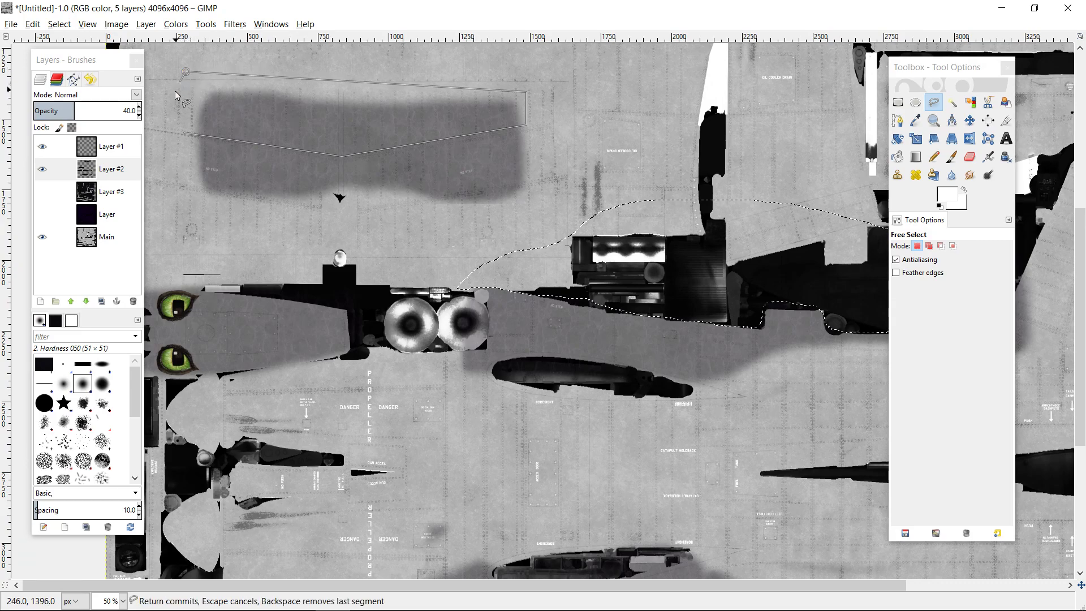
{"action": "left_click", "coordinate": [182, 130]}
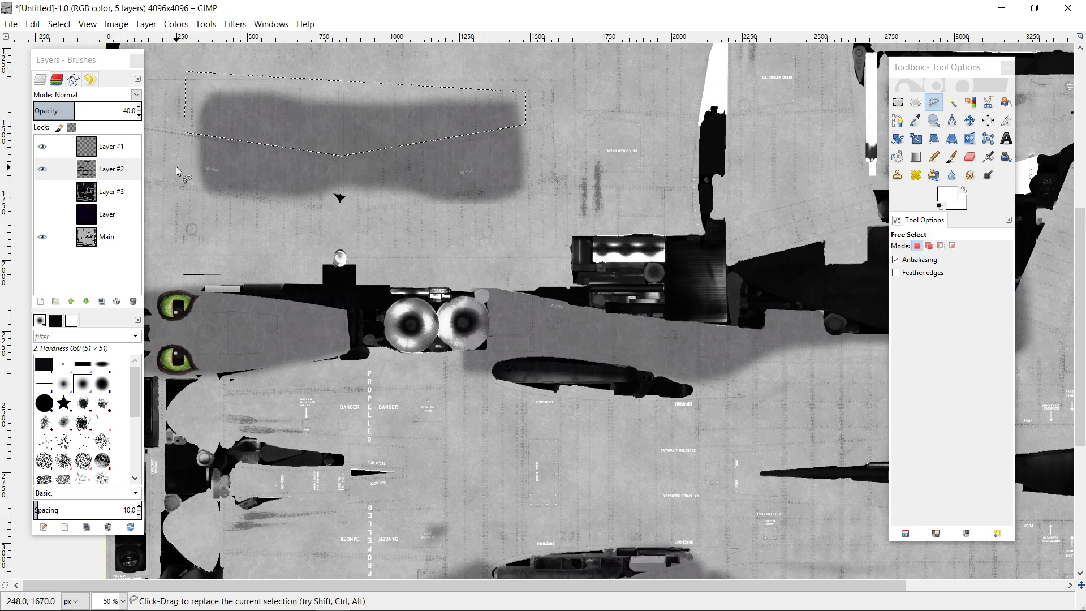
{"action": "key", "text": "Delete"}
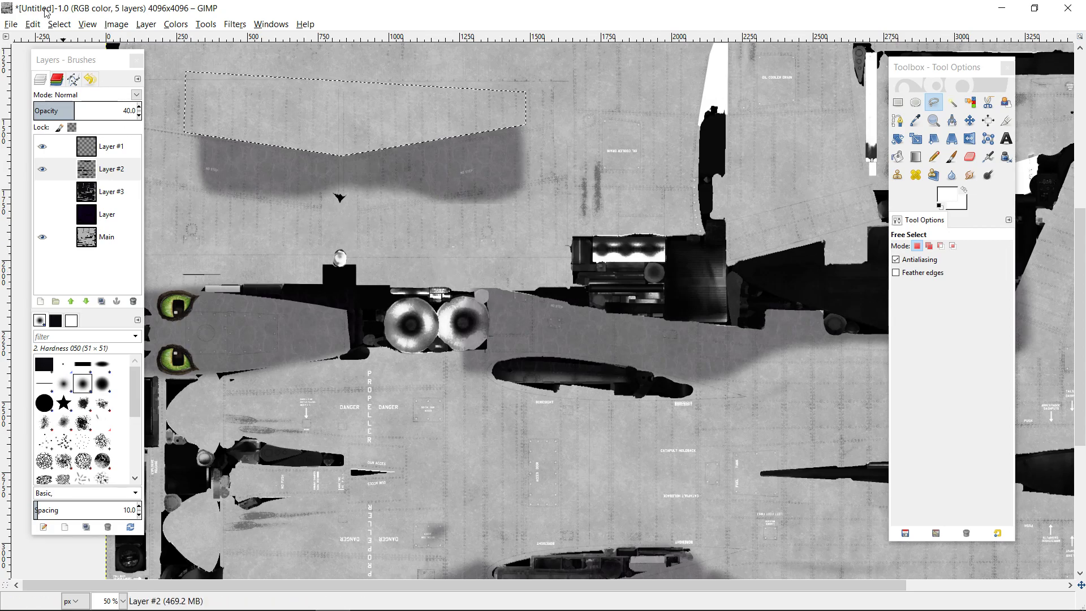
{"action": "left_click", "coordinate": [59, 23]}
{"action": "left_click", "coordinate": [65, 54]}
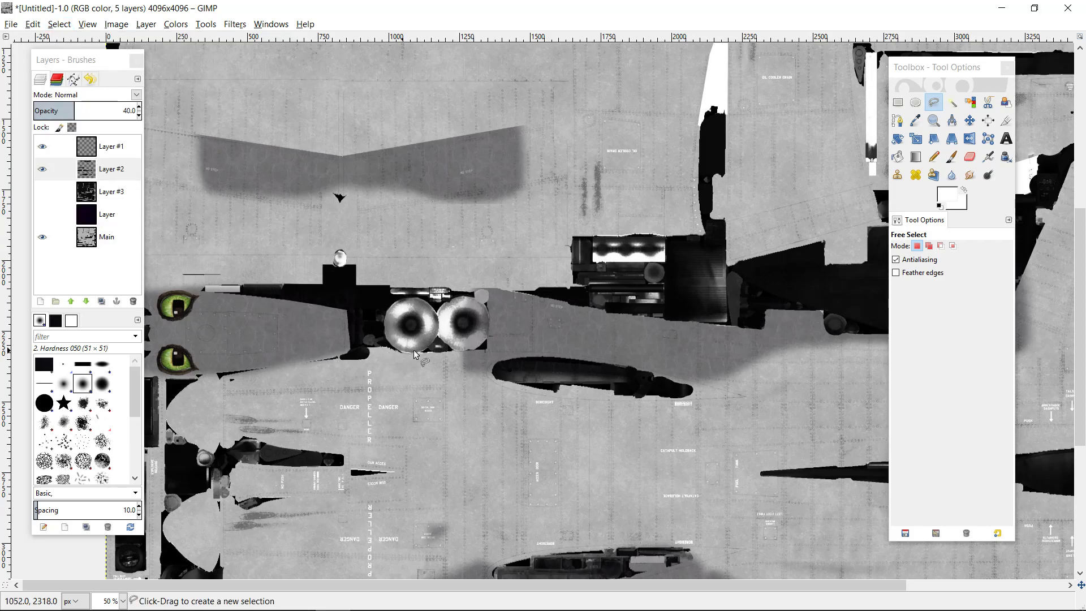
Step: Examine the trimmed scale patches along the fuselage, with the leather texture of Layer #3 shown and hidden
{"action": "scroll", "coordinate": [433, 349], "scroll_direction": "down", "scroll_amount": 3}
{"action": "scroll", "coordinate": [434, 354], "scroll_direction": "down", "scroll_amount": 3}
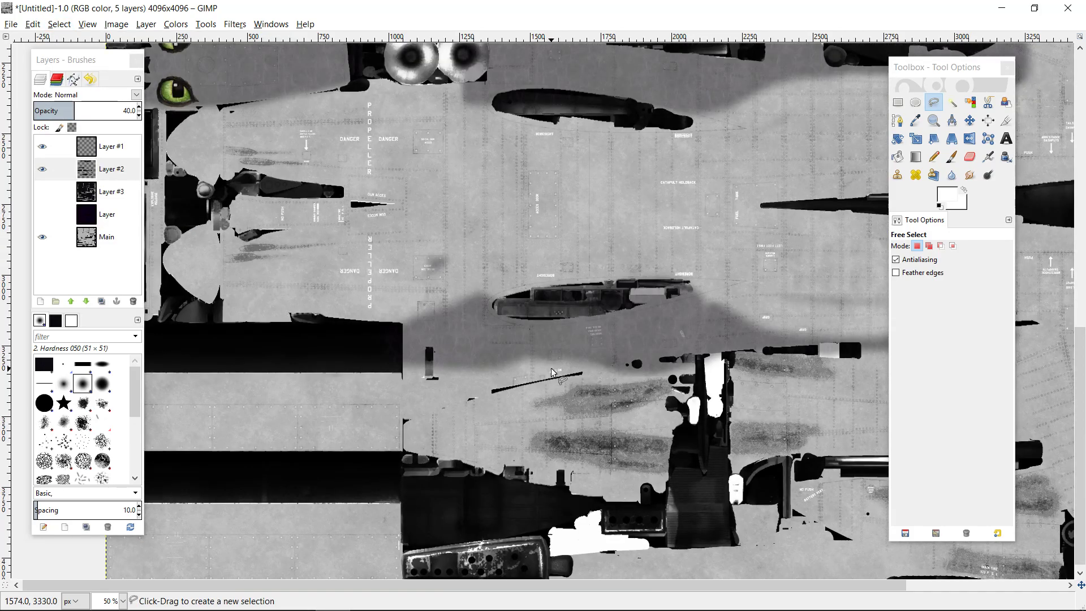
{"action": "scroll", "coordinate": [553, 372], "scroll_direction": "up", "scroll_amount": 3}
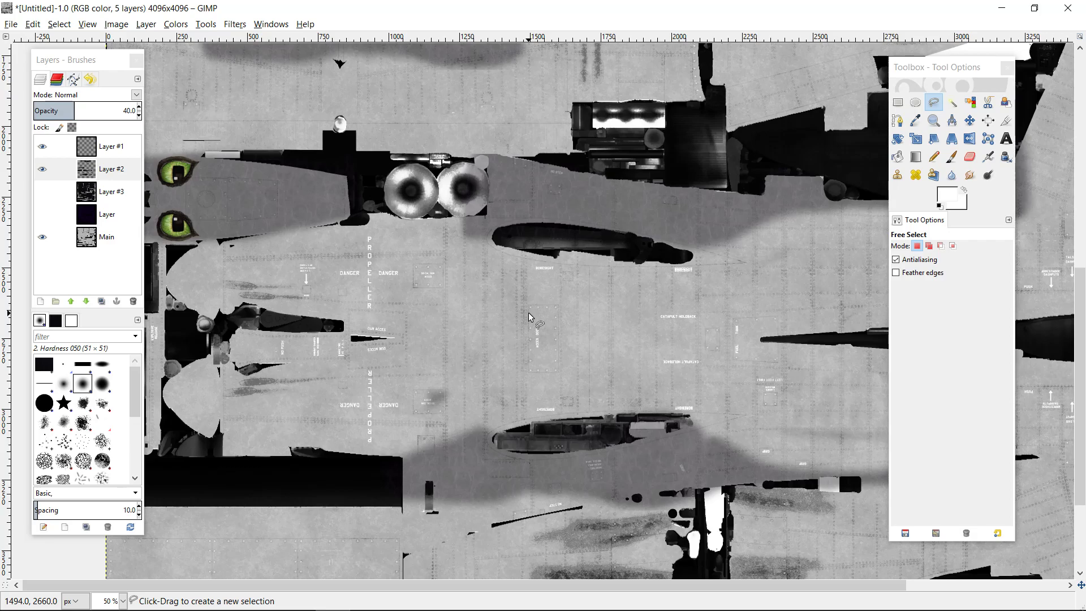
{"action": "scroll", "coordinate": [530, 318], "scroll_direction": "down", "scroll_amount": 1}
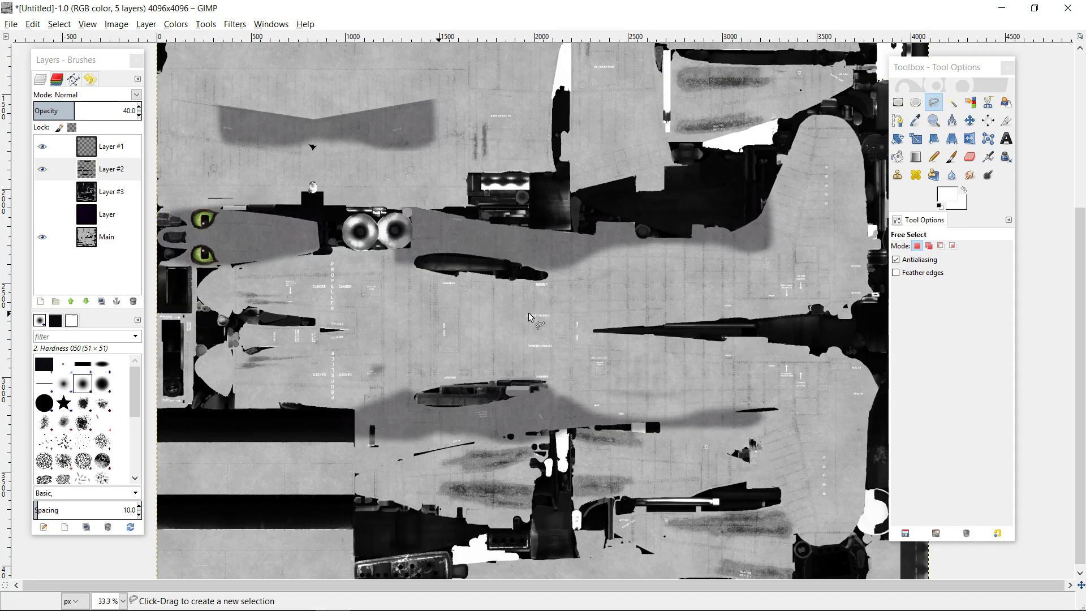
{"action": "scroll", "coordinate": [568, 387], "scroll_direction": "down", "scroll_amount": 1}
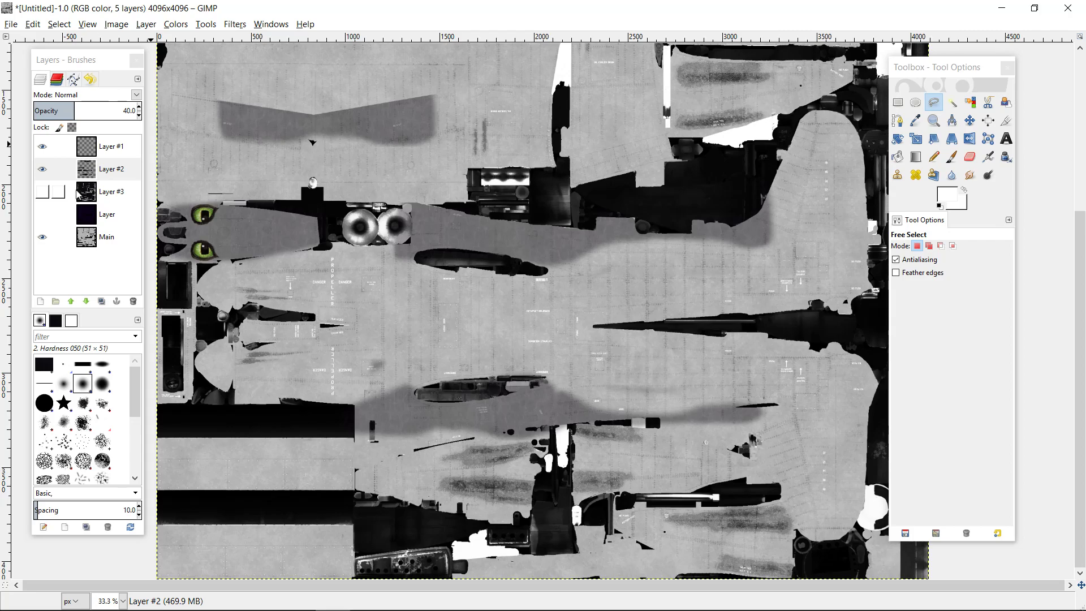
{"action": "left_click", "coordinate": [42, 193]}
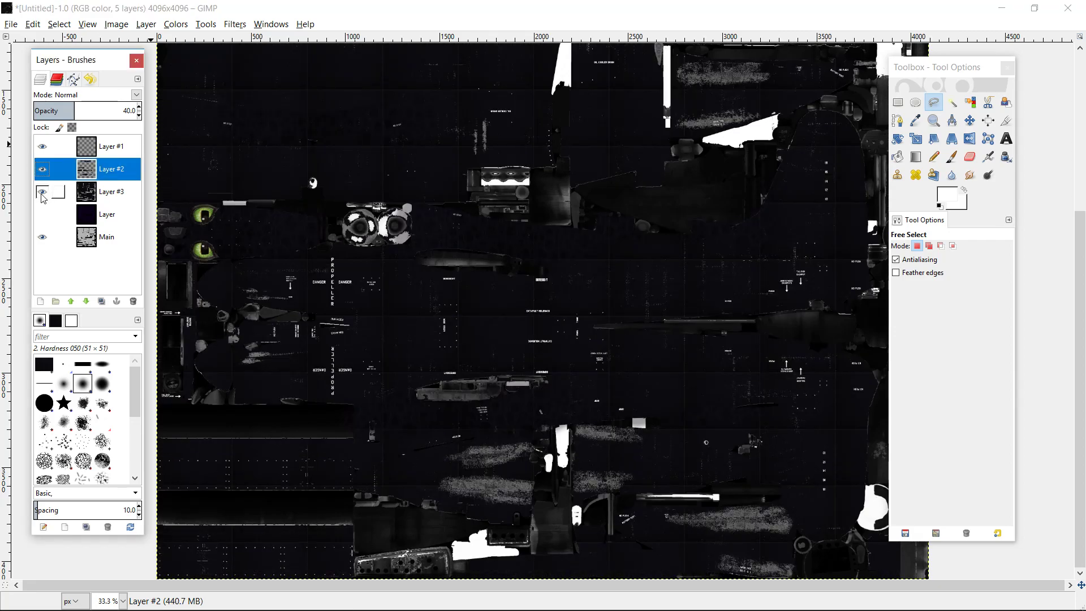
{"action": "left_click", "coordinate": [42, 194]}
Step: Merge the scale patches of Layer #2 down into the Main layer
{"action": "left_click", "coordinate": [110, 184]}
{"action": "left_click", "coordinate": [112, 175]}
{"action": "right_click", "coordinate": [110, 171]}
{"action": "key", "text": "w"}
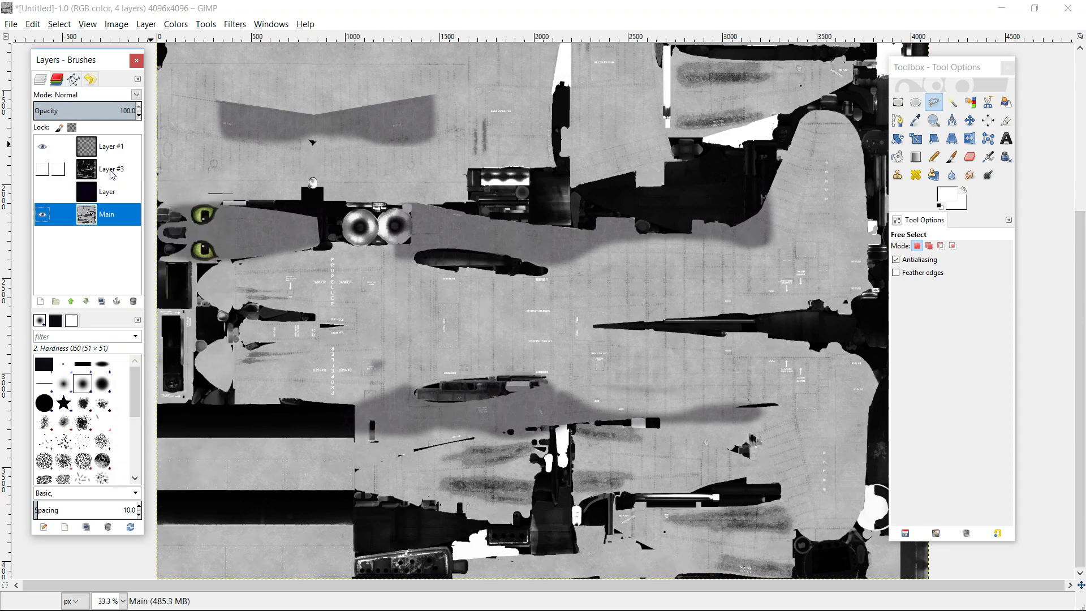
Step: Make Layer #3 and Layer visible again above the merged Main layer
{"action": "left_click", "coordinate": [43, 170]}
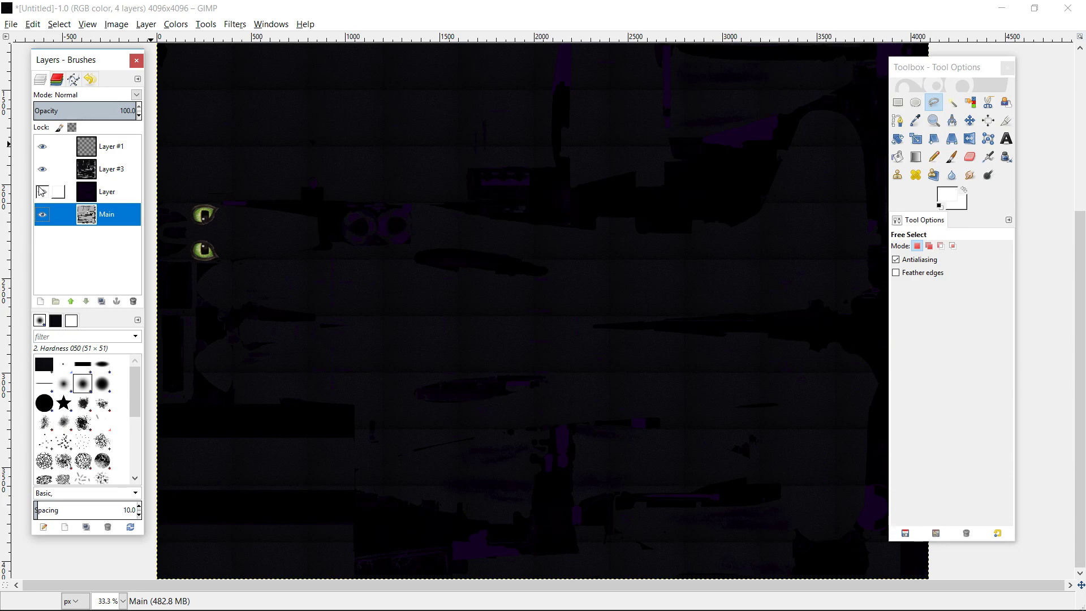
{"action": "left_click", "coordinate": [42, 192]}
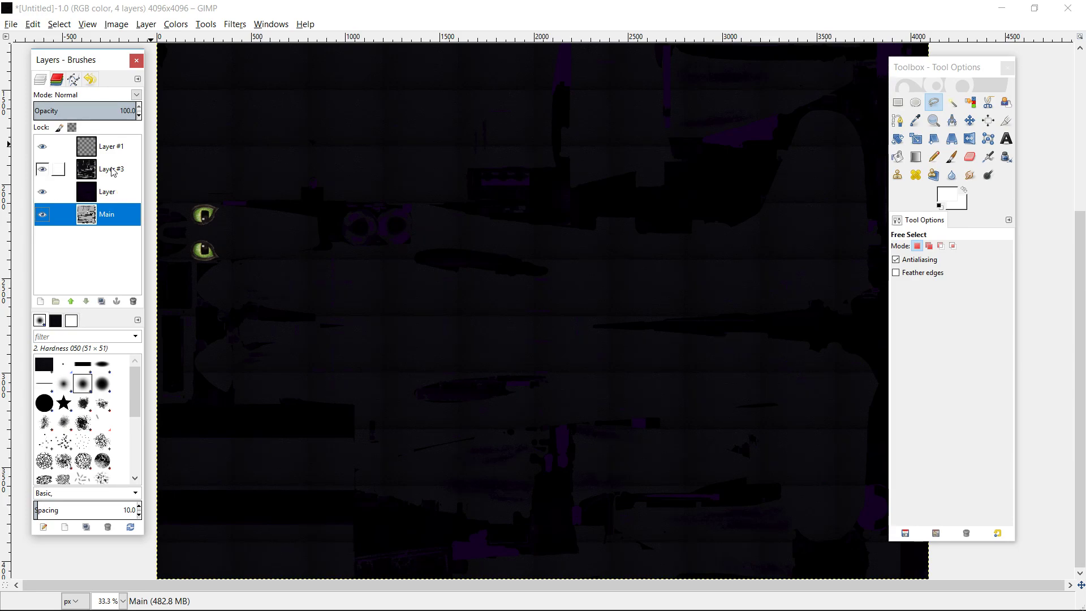
Step: Delete the Main layer and export the remaining layers to f7f_3_early_usmc_gloss_blue_c.dds
{"action": "right_click", "coordinate": [108, 220]}
{"action": "left_click", "coordinate": [141, 317]}
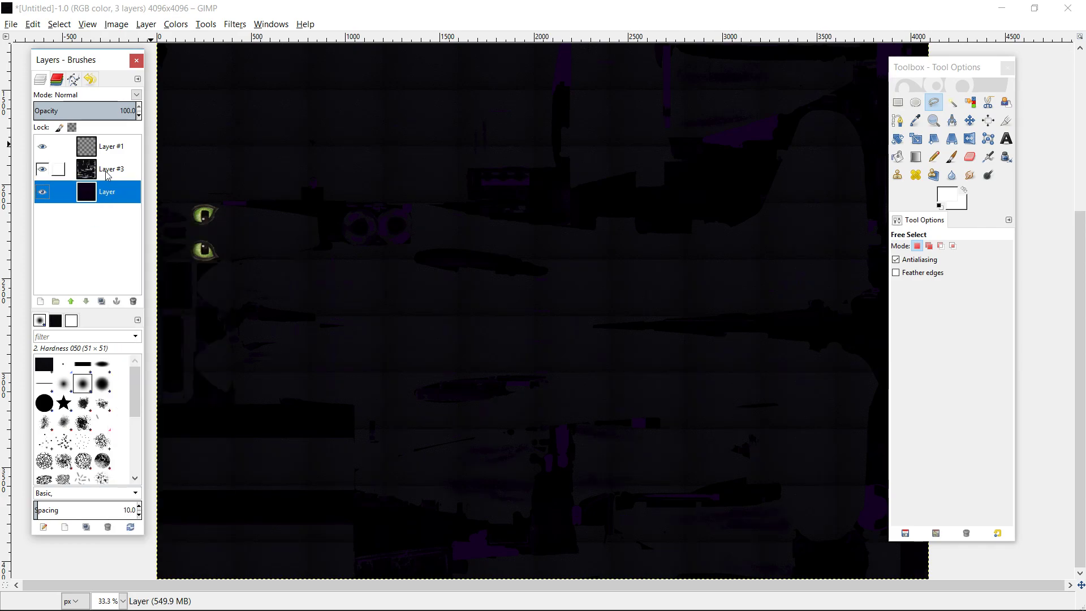
{"action": "left_click", "coordinate": [9, 24]}
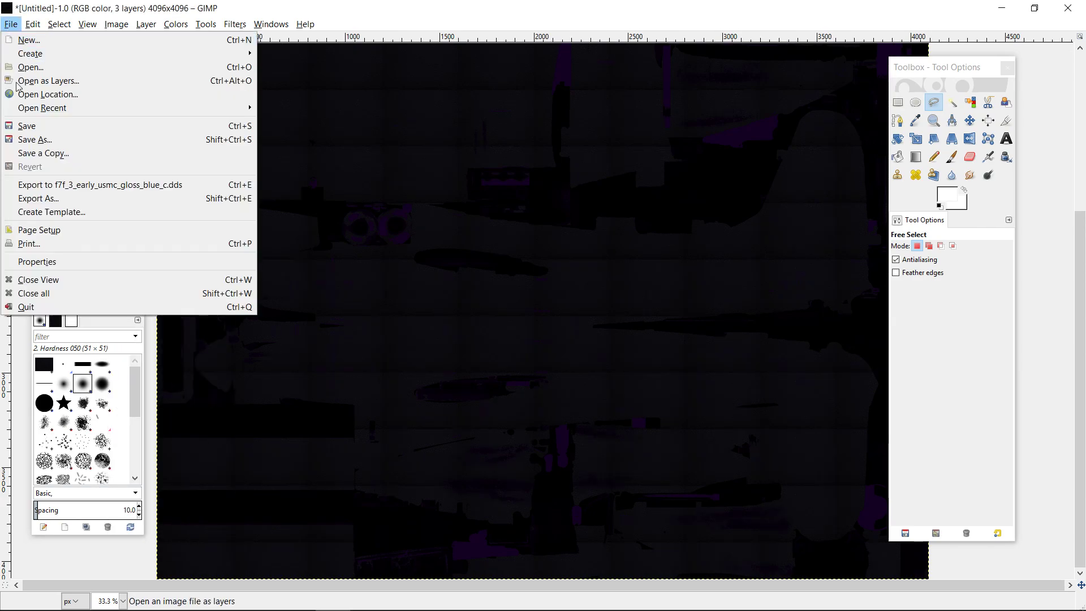
{"action": "left_click", "coordinate": [74, 185]}
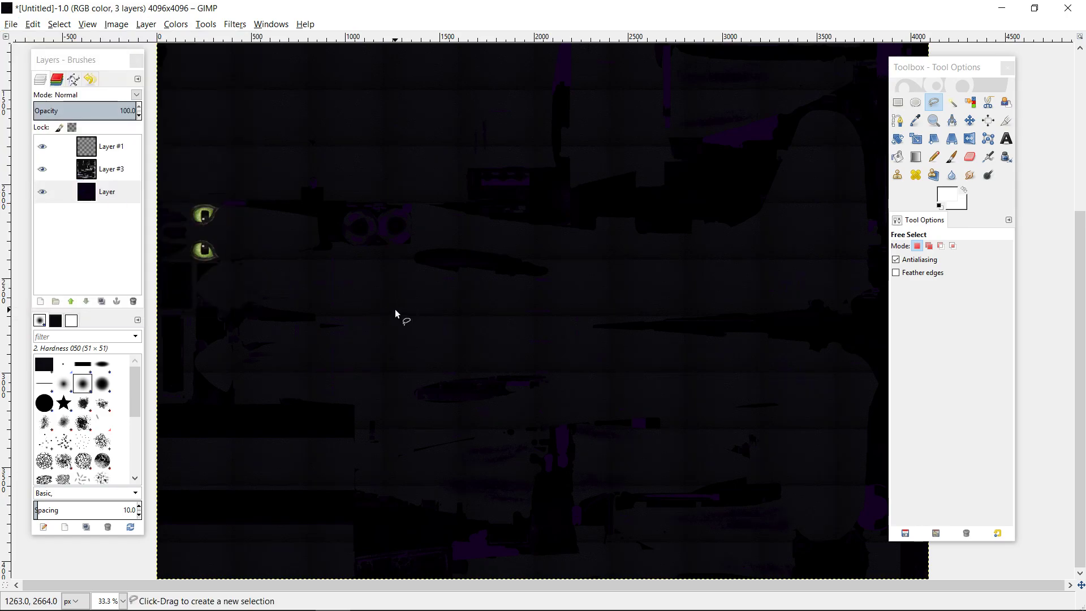
Step: Switch to War Thunder to examine the F7F-3 model in the customization view, and return to GIMP
{"action": "key", "text": "alt+Tab"}
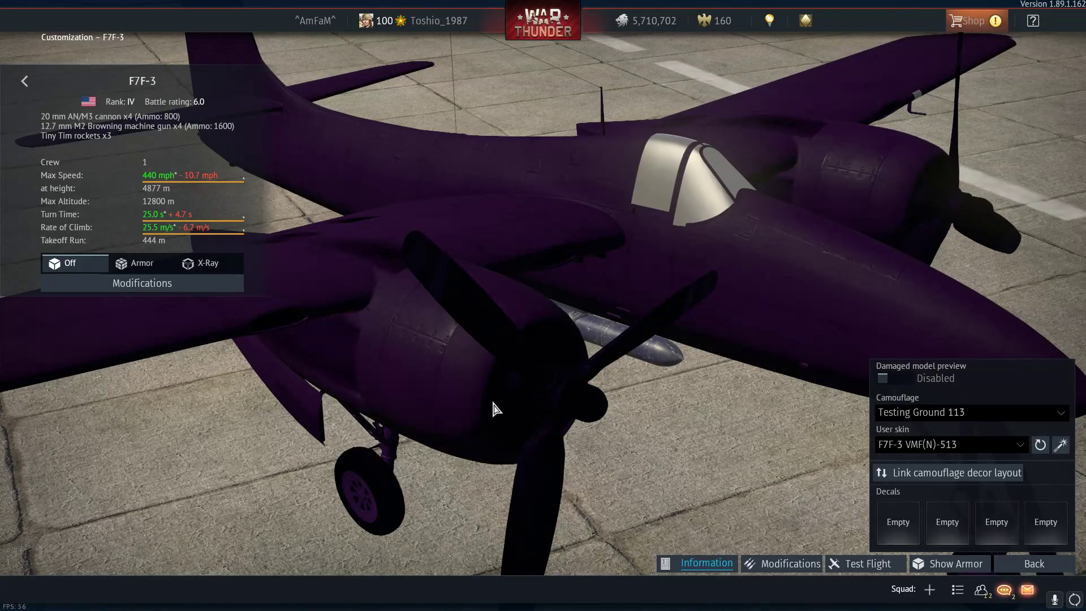
{"action": "left_click_drag", "start_coordinate": [449, 399], "coordinate": [541, 399]}
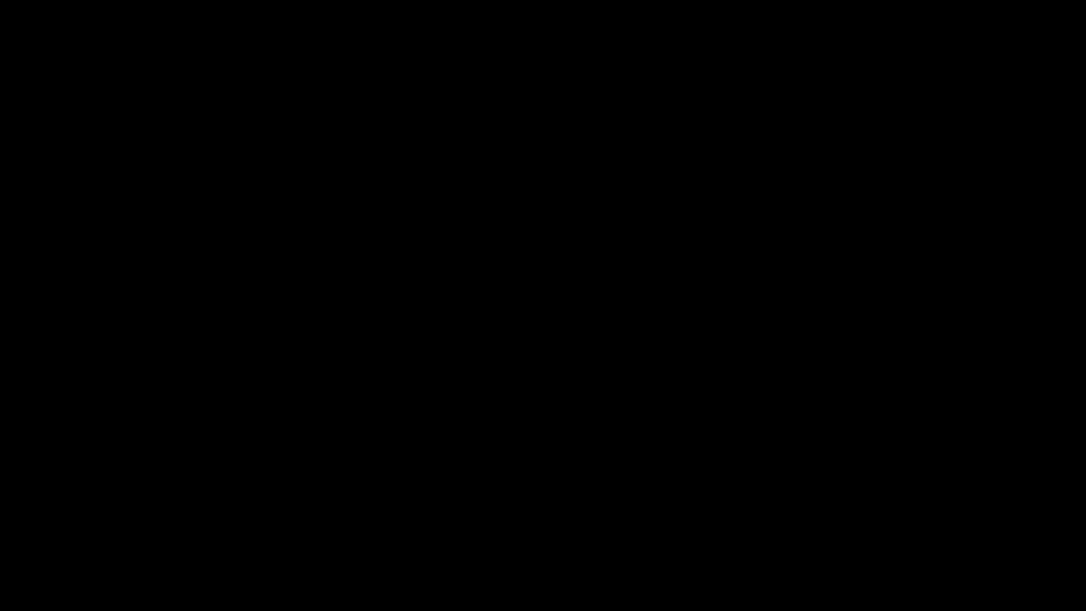
{"action": "key", "text": "alt+Tab"}
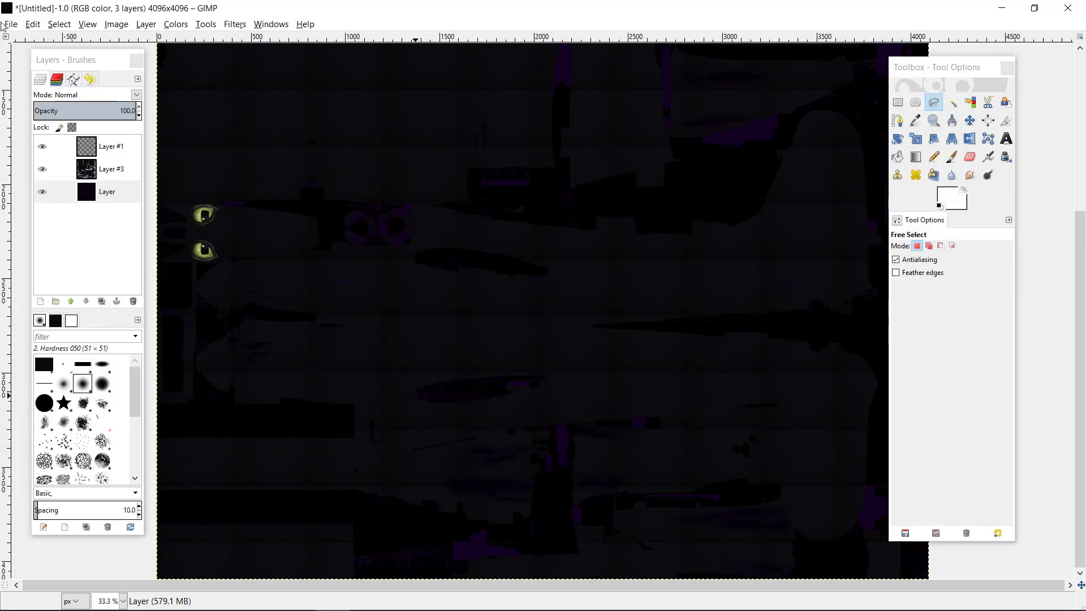
Step: Merge Layer #1 and Layer #3 down into Layer, and export the result over f7f_3_early_usmc_gloss_blue_c.dds
{"action": "left_click", "coordinate": [46, 150]}
{"action": "left_click", "coordinate": [46, 150]}
{"action": "right_click", "coordinate": [113, 149]}
{"action": "key", "text": "w"}
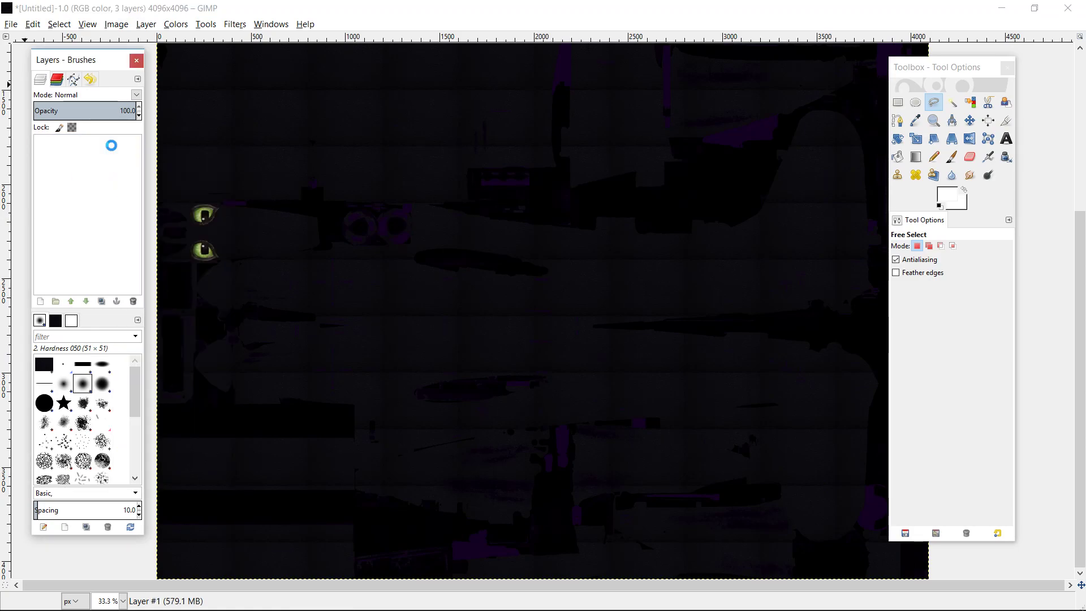
{"action": "right_click", "coordinate": [113, 150]}
{"action": "key", "text": "w"}
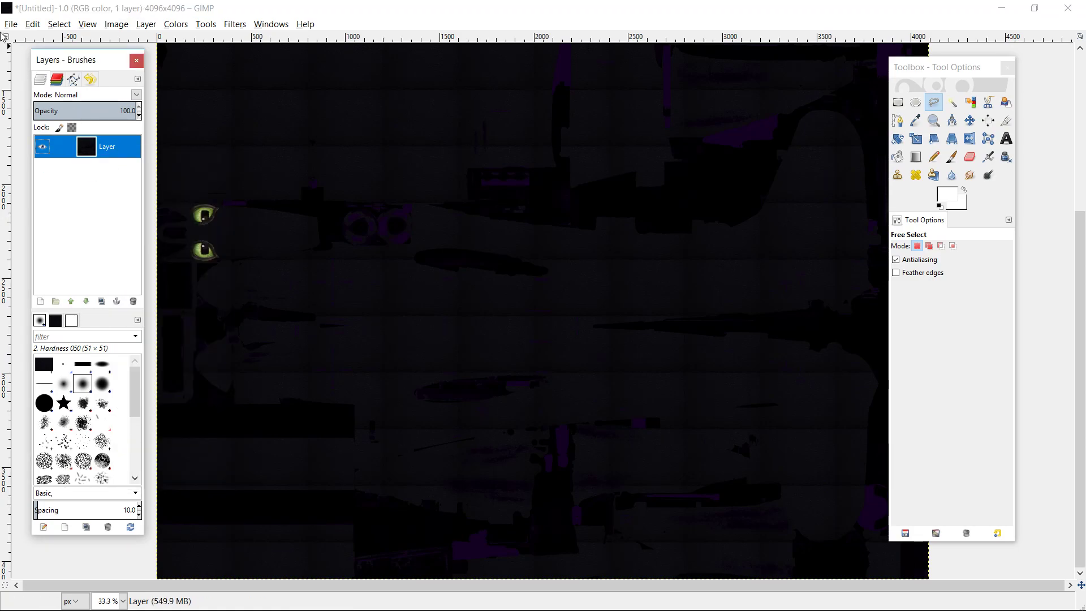
{"action": "left_click", "coordinate": [11, 24]}
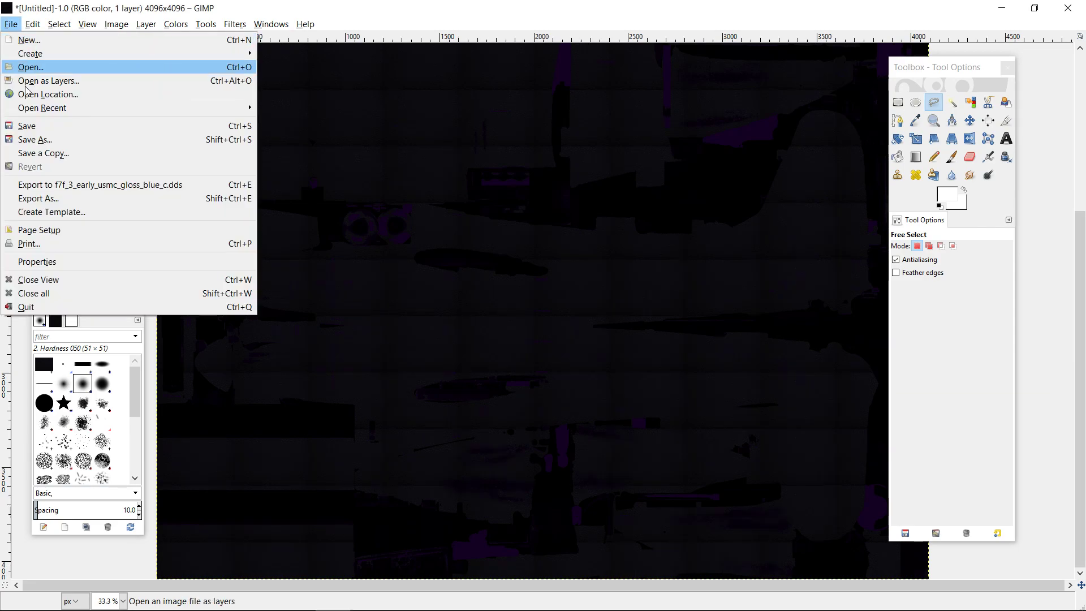
{"action": "left_click", "coordinate": [71, 185]}
Step: Switch to War Thunder and examine the exported skin on the F7F-3 in the customization view and the hangar
{"action": "key", "text": "alt+Tab"}
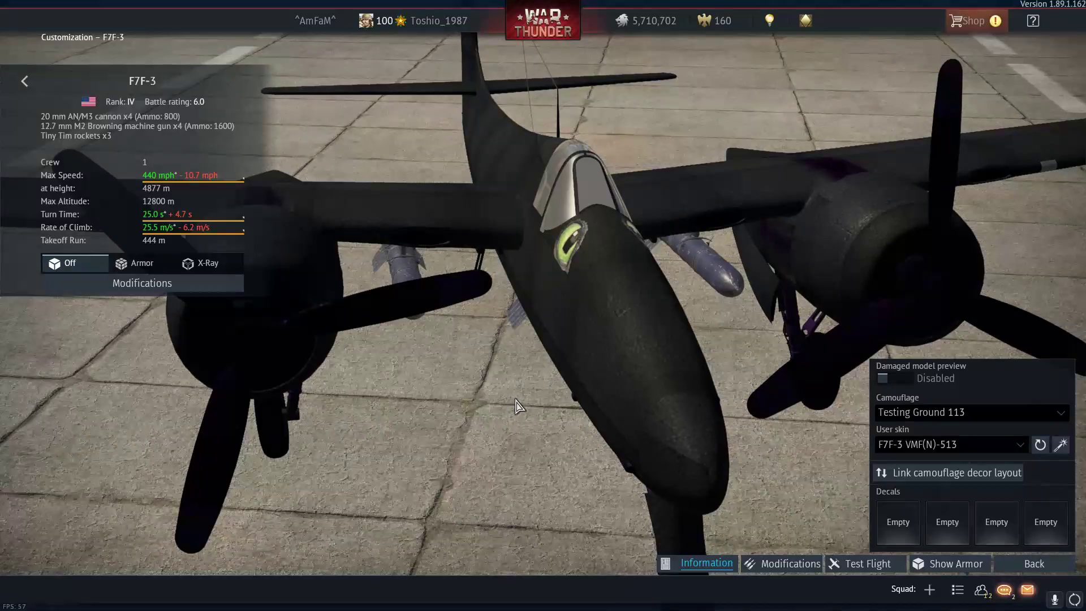
{"action": "left_click_drag", "start_coordinate": [515, 399], "coordinate": [419, 383]}
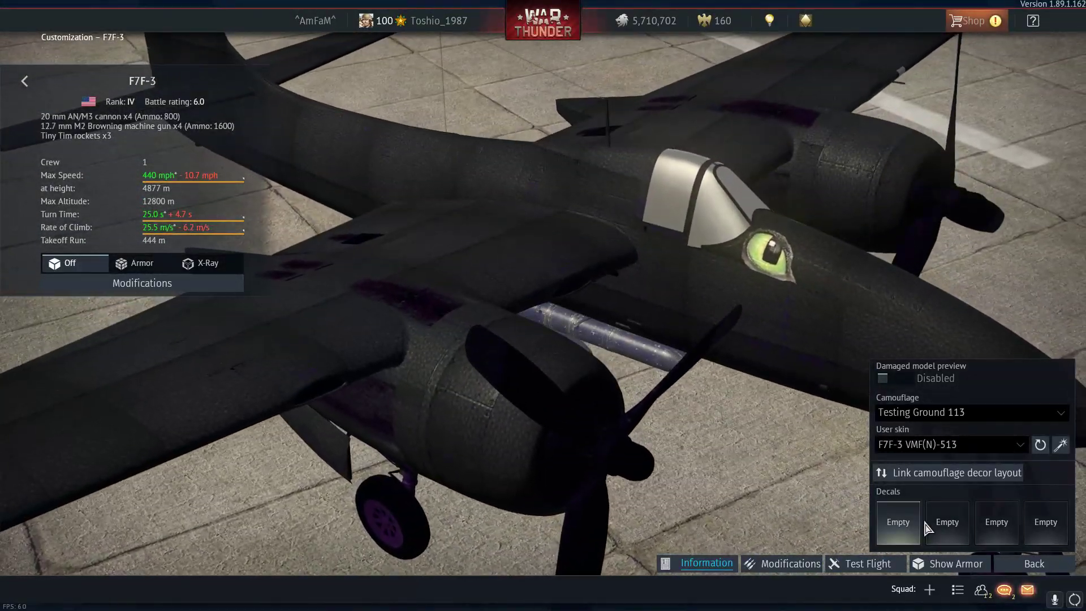
{"action": "left_click", "coordinate": [965, 447]}
{"action": "left_click", "coordinate": [966, 448]}
{"action": "left_click", "coordinate": [1030, 570]}
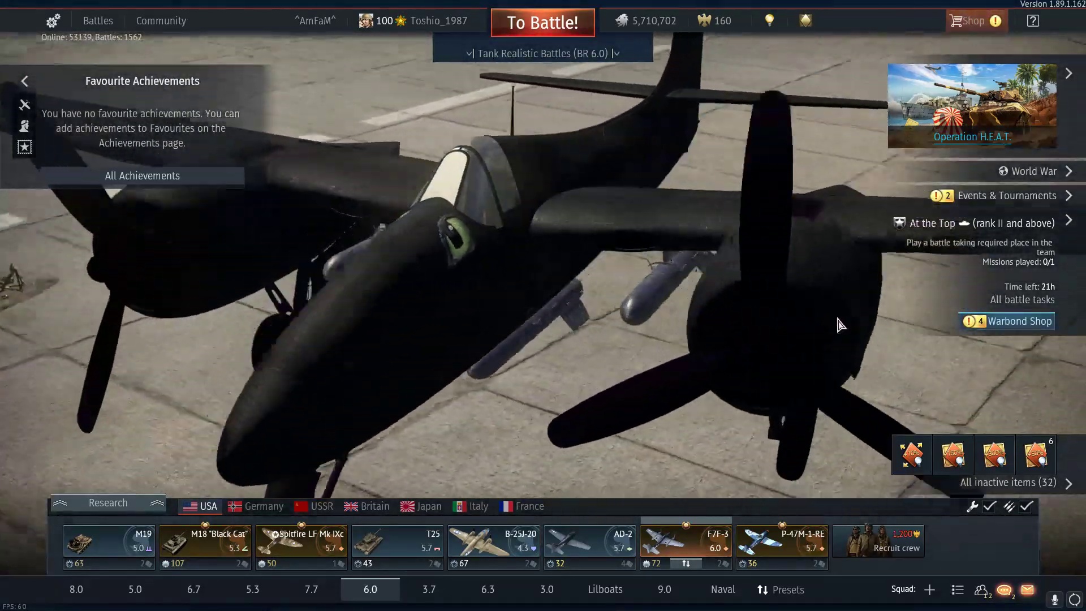
{"action": "left_click_drag", "start_coordinate": [838, 319], "coordinate": [867, 318]}
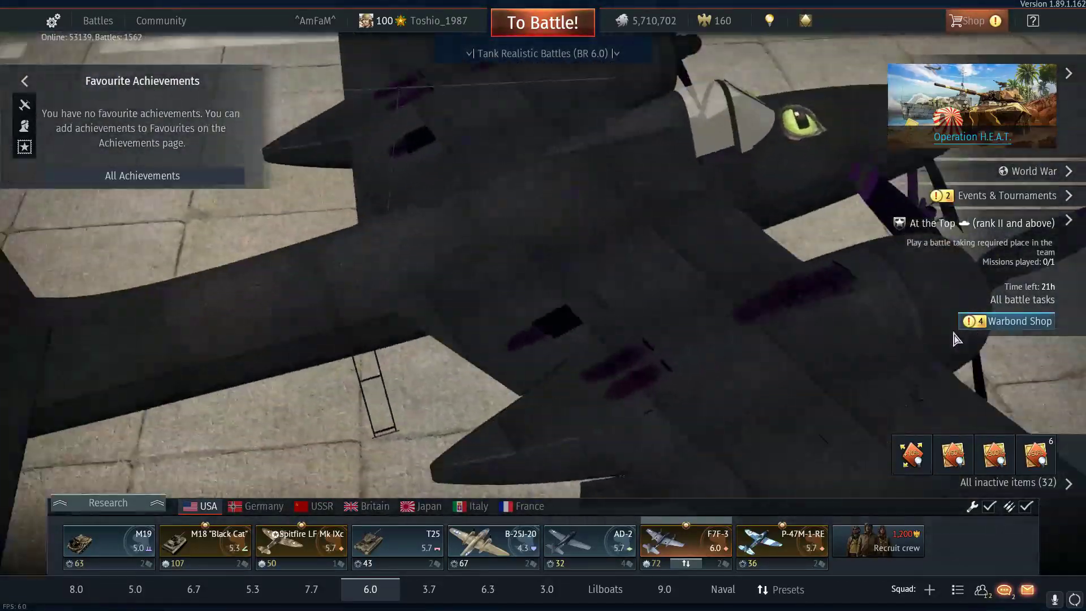
{"action": "left_click_drag", "start_coordinate": [957, 339], "coordinate": [398, 327]}
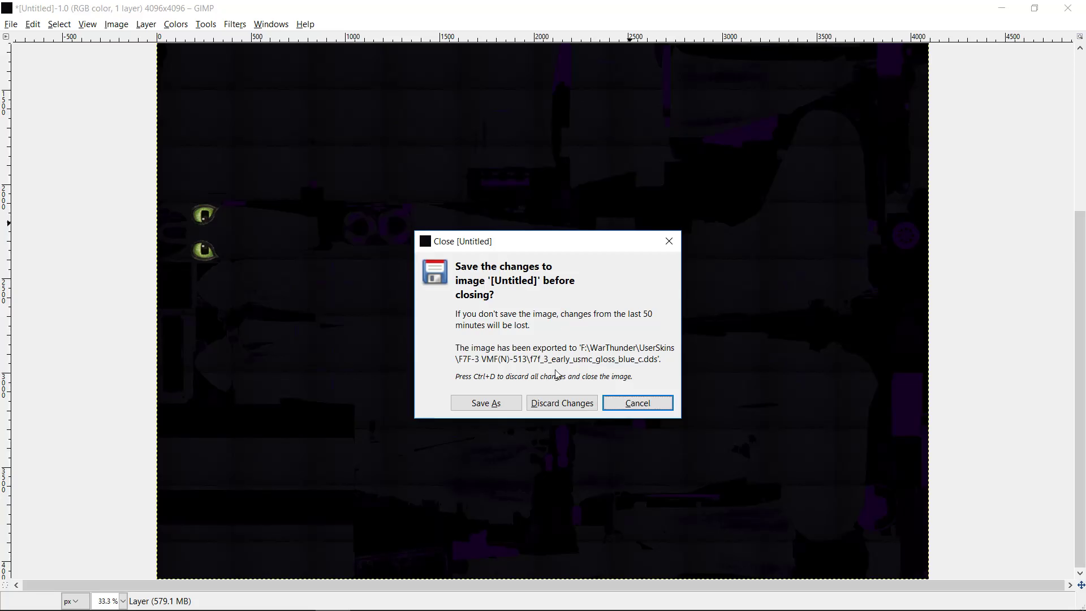
Step: Close the untitled image with its unsaved changes discarded, and close the empty GIMP main window
{"action": "left_click", "coordinate": [557, 403]}
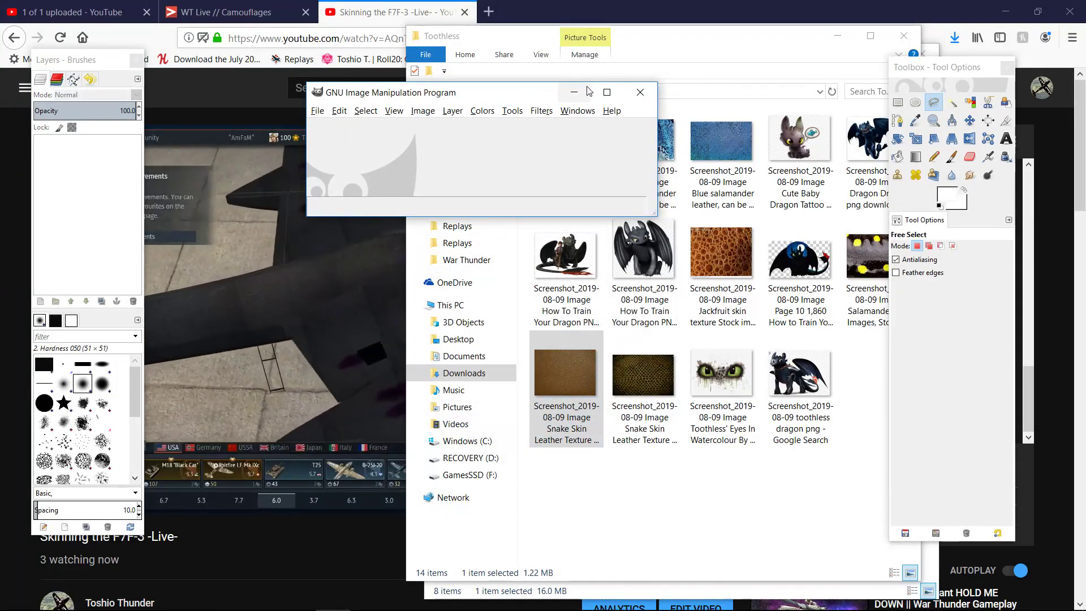
{"action": "left_click", "coordinate": [631, 94]}
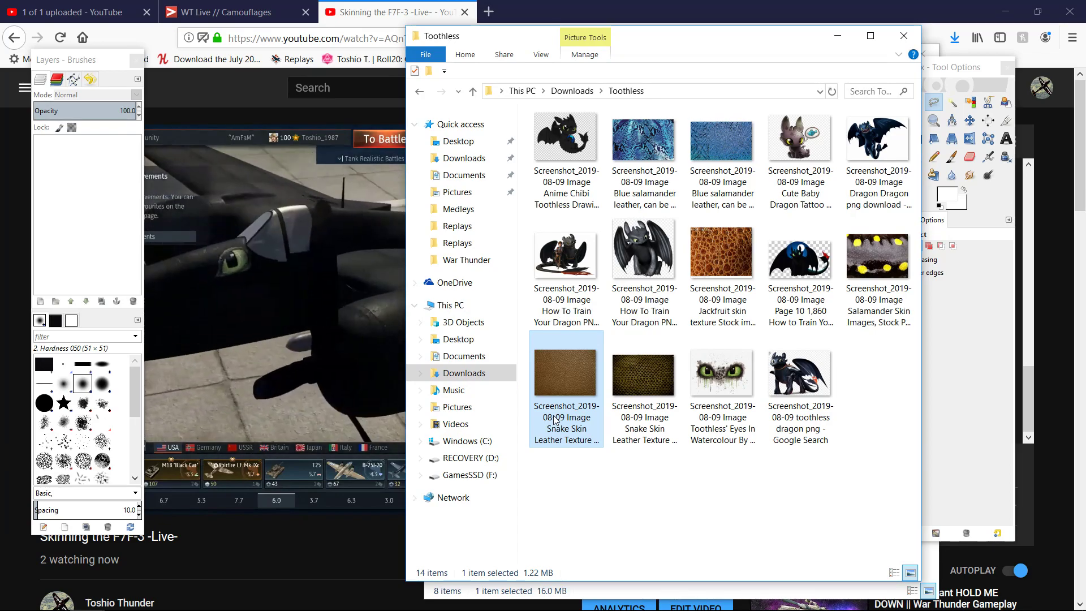
Step: Switch to the YouTube page of the live stream and read through the recent chat messages
{"action": "key", "text": "alt+Tab"}
{"action": "key", "text": "alt+Tab"}
{"action": "key", "text": "alt+Tab"}
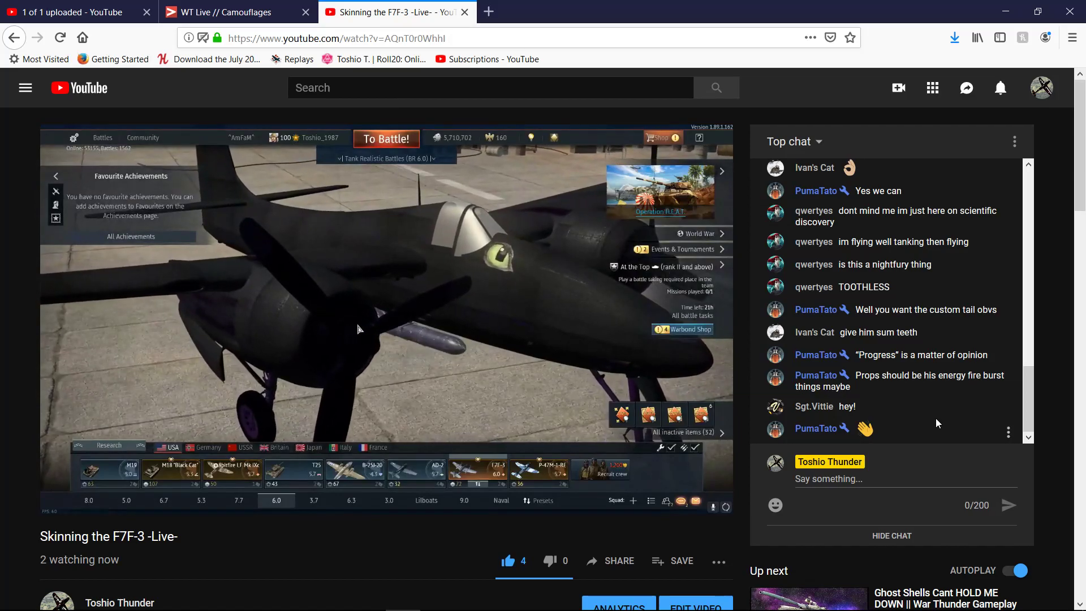
{"action": "scroll", "coordinate": [937, 421], "scroll_direction": "up", "scroll_amount": 1}
{"action": "scroll", "coordinate": [935, 423], "scroll_direction": "up", "scroll_amount": 2}
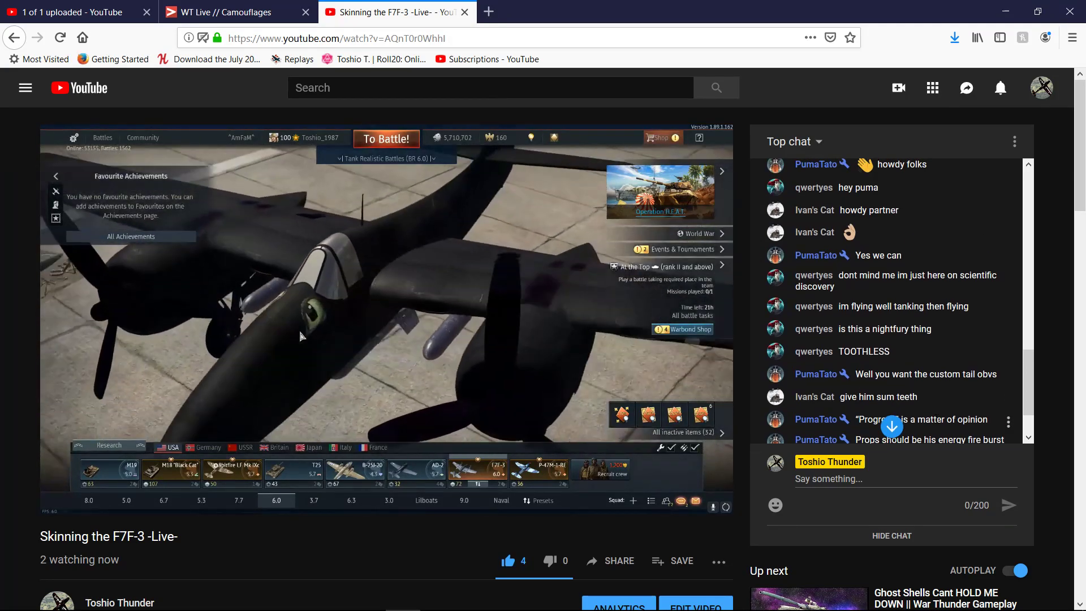
{"action": "scroll", "coordinate": [937, 422], "scroll_direction": "up", "scroll_amount": 3}
{"action": "scroll", "coordinate": [939, 423], "scroll_direction": "down", "scroll_amount": 1}
{"action": "scroll", "coordinate": [938, 424], "scroll_direction": "down", "scroll_amount": 4}
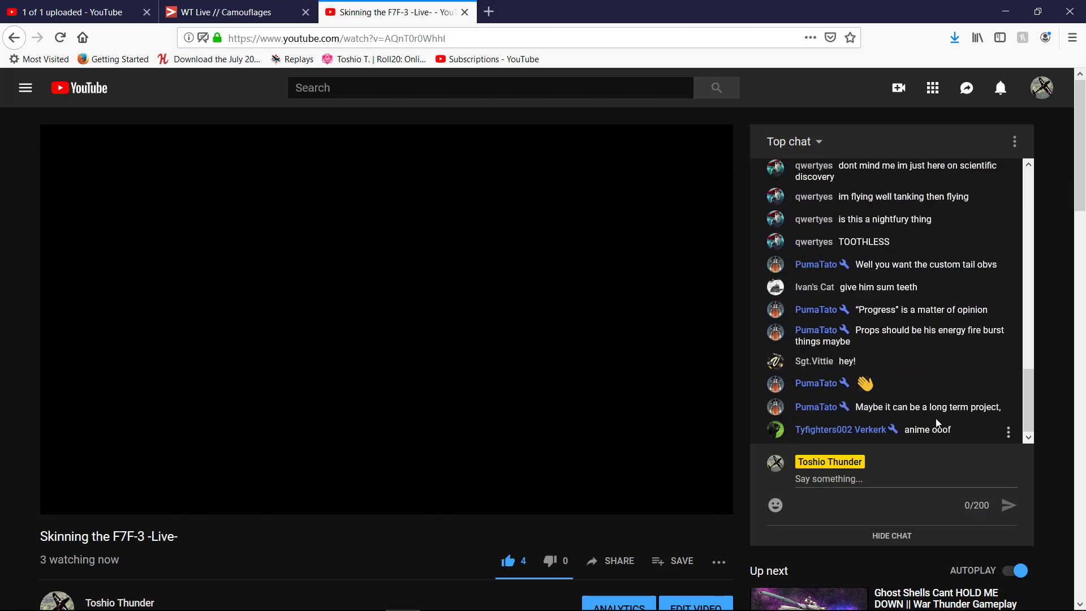